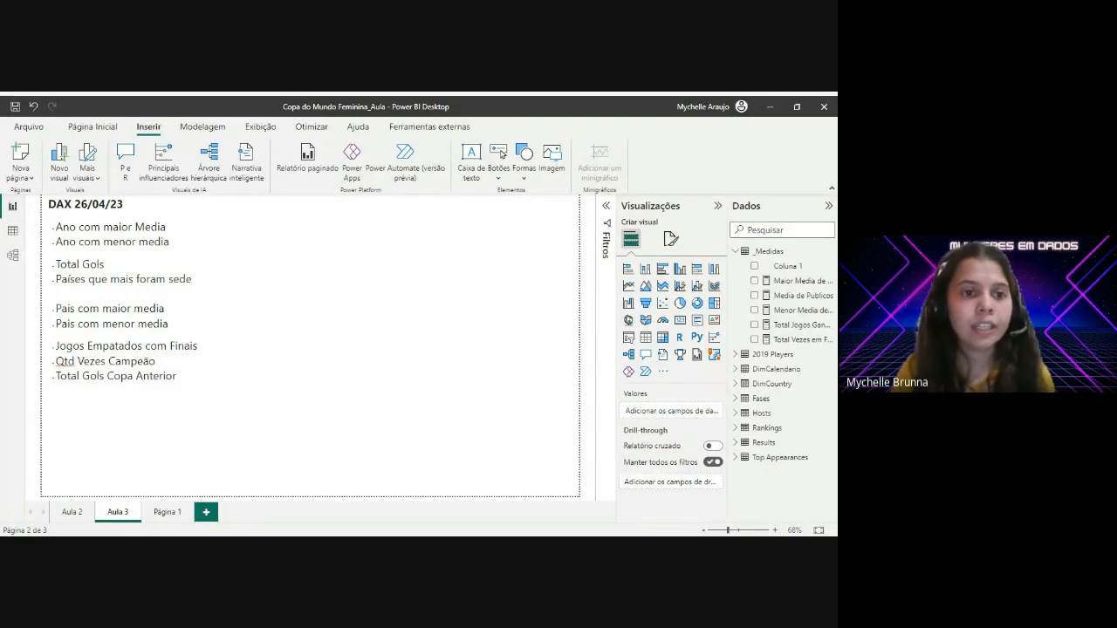
Step: In the _Medidas table, create the measure Ano Com Maior Media = CALCULATE(SELECTEDVALUE(Hosts[Year]), Hosts[Average Attendance]=MAXX(Hosts,Hosts[Average Attendance]))
right_click(783, 255)
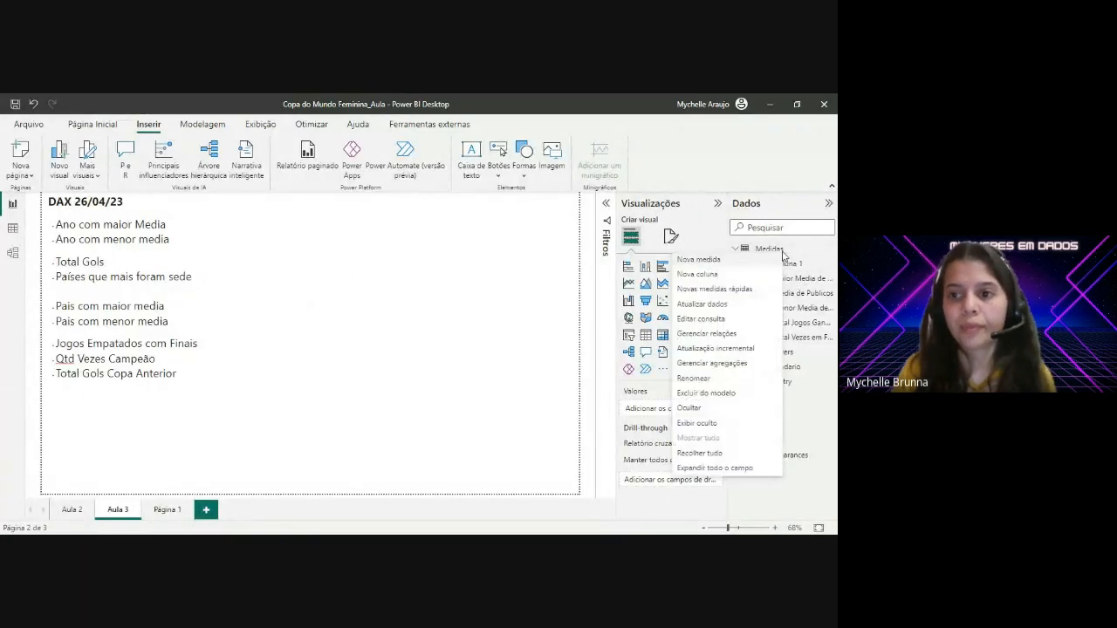
click(724, 265)
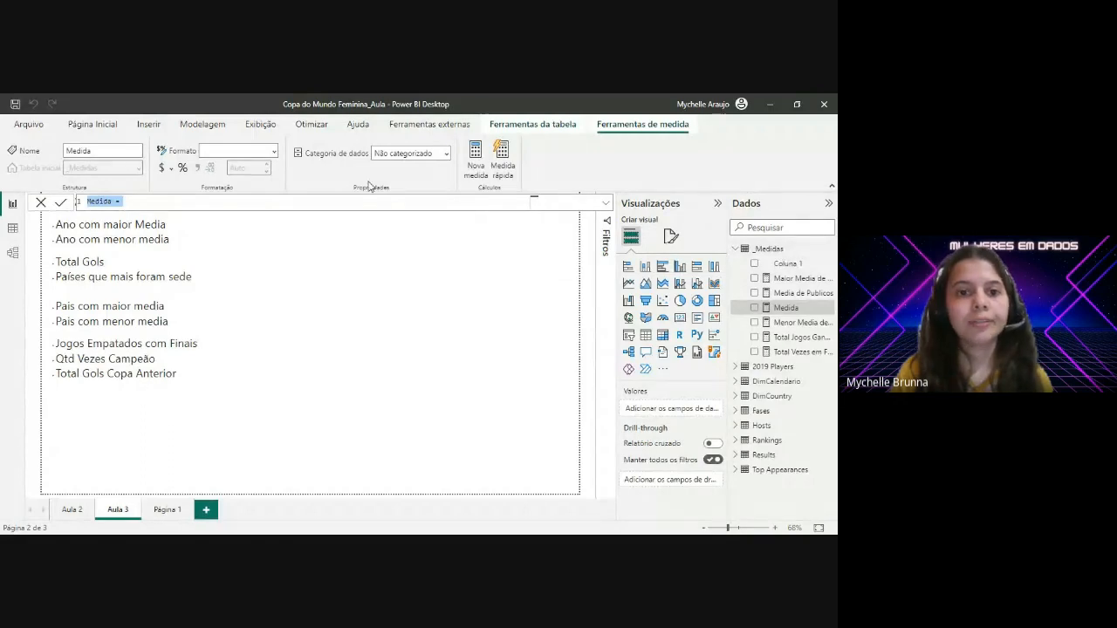
text(Ano Com Maior Media = CALCULATE( SELECTEDVALUE(Hosts[Year]), Hosts[Average Attendance]=MAXX(Hosts,Hosts[Average Attendance]) ))
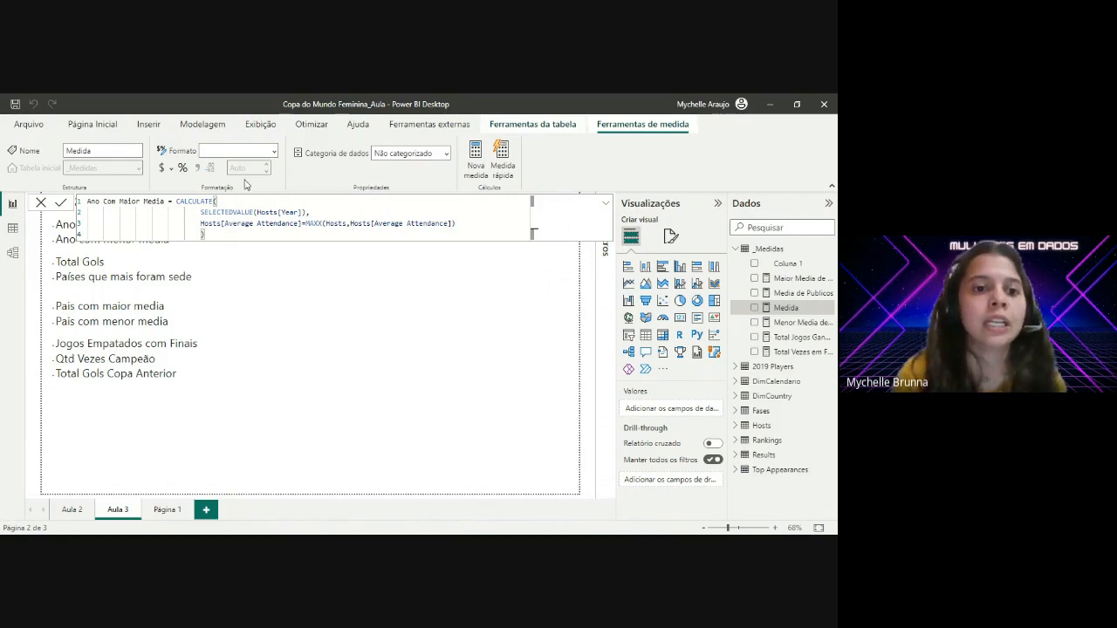
click(246, 201)
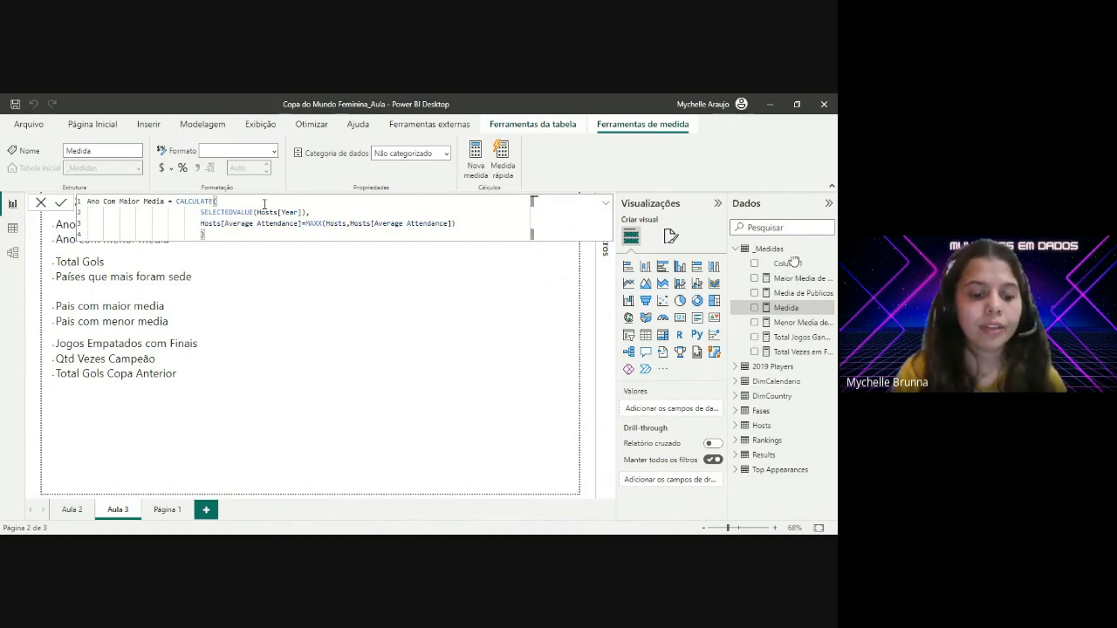
text(s)
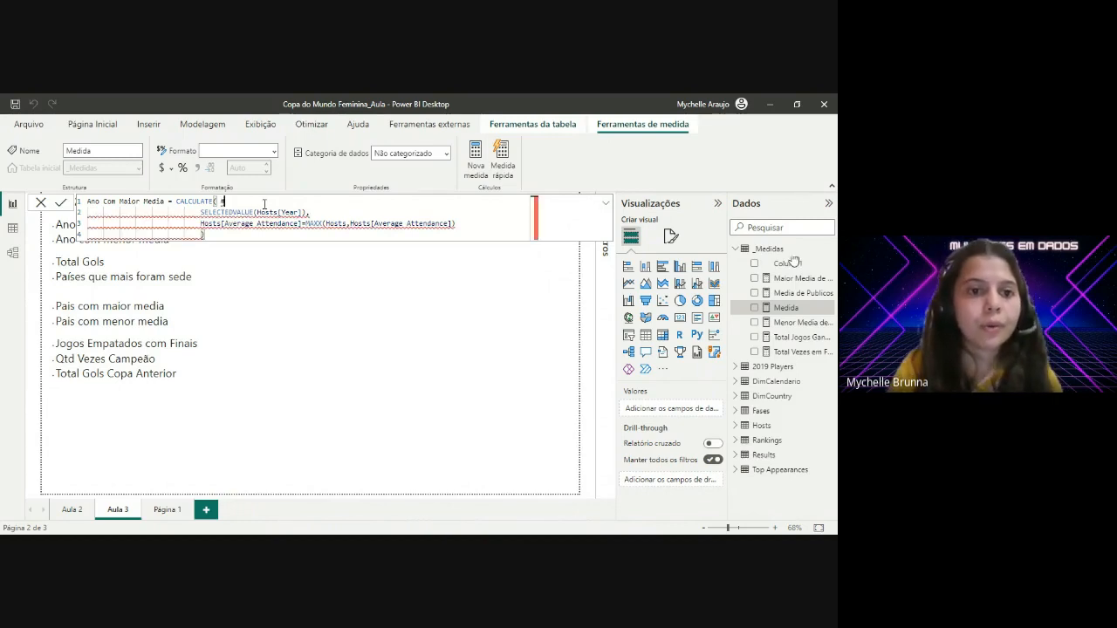
key(BackSpace)
key(BackSpace)
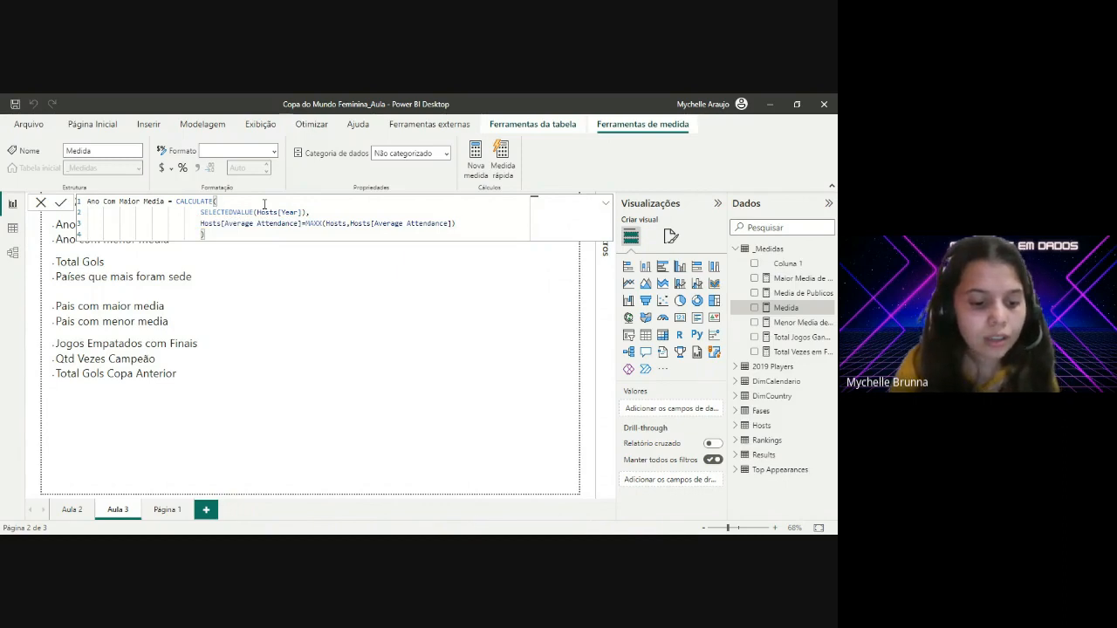
Step: Put CALCULATE on its own line and append the comment "-- MUDAR CONTEXTO, FAZER SOMA, CONTAGEM, CÁLCULOS COM FILTRAGEM" to it
click(177, 201)
key(shift+Return)
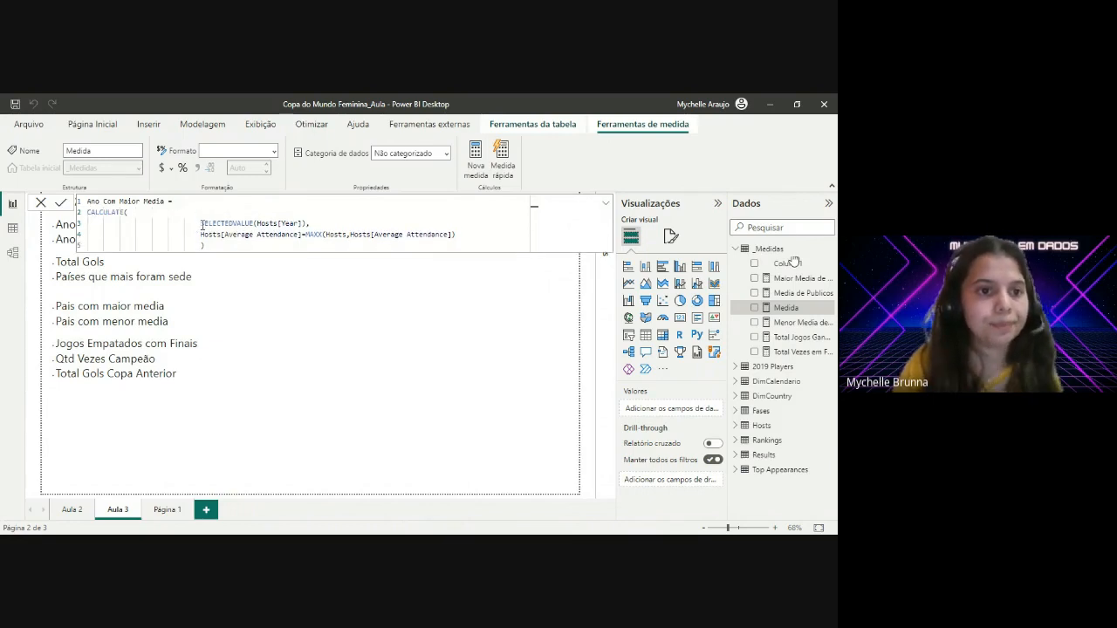
click(143, 211)
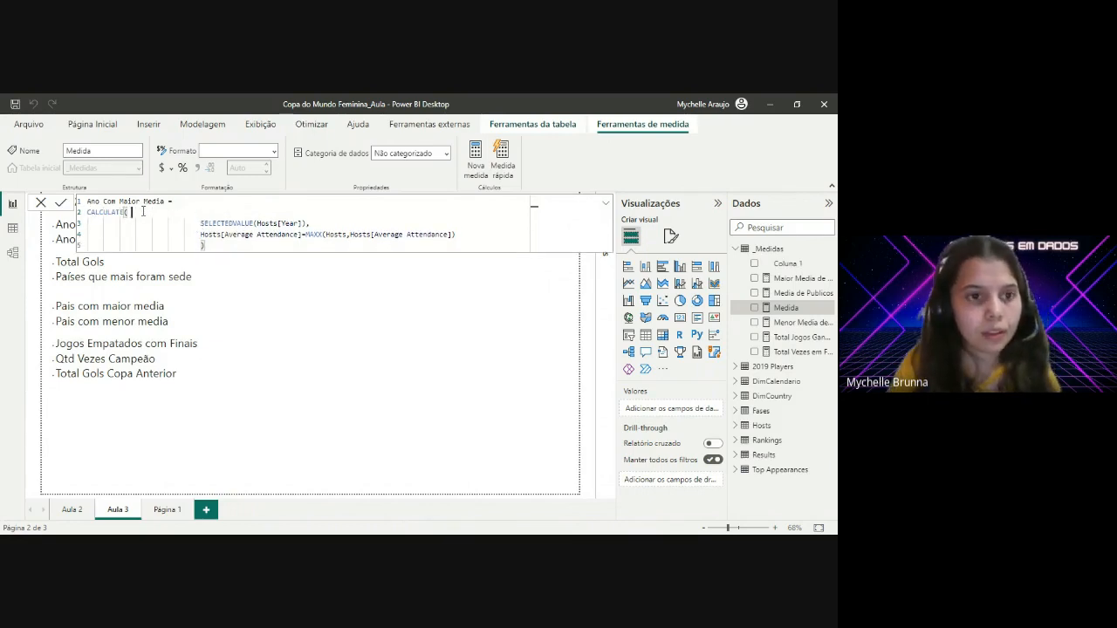
text(s)
key(BackSpace)
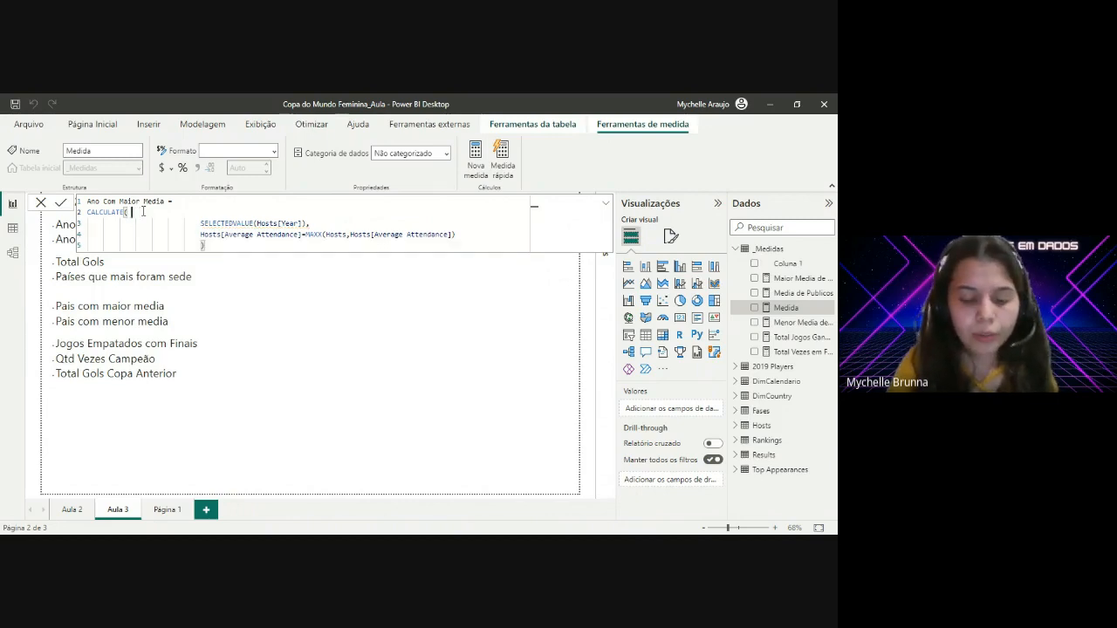
text(--)
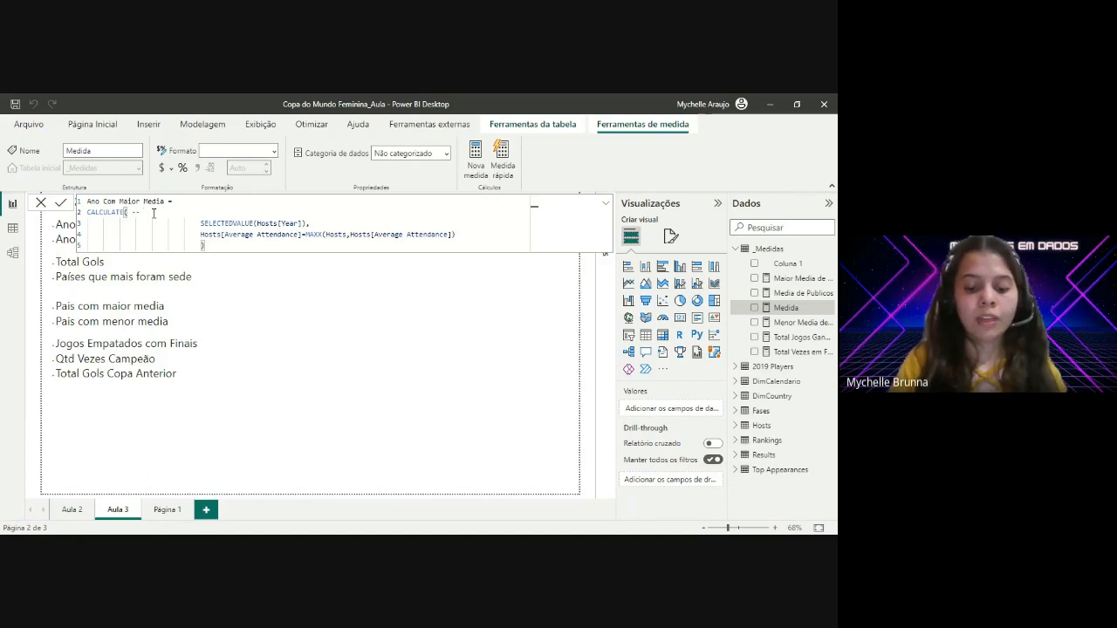
text(MUDAR )
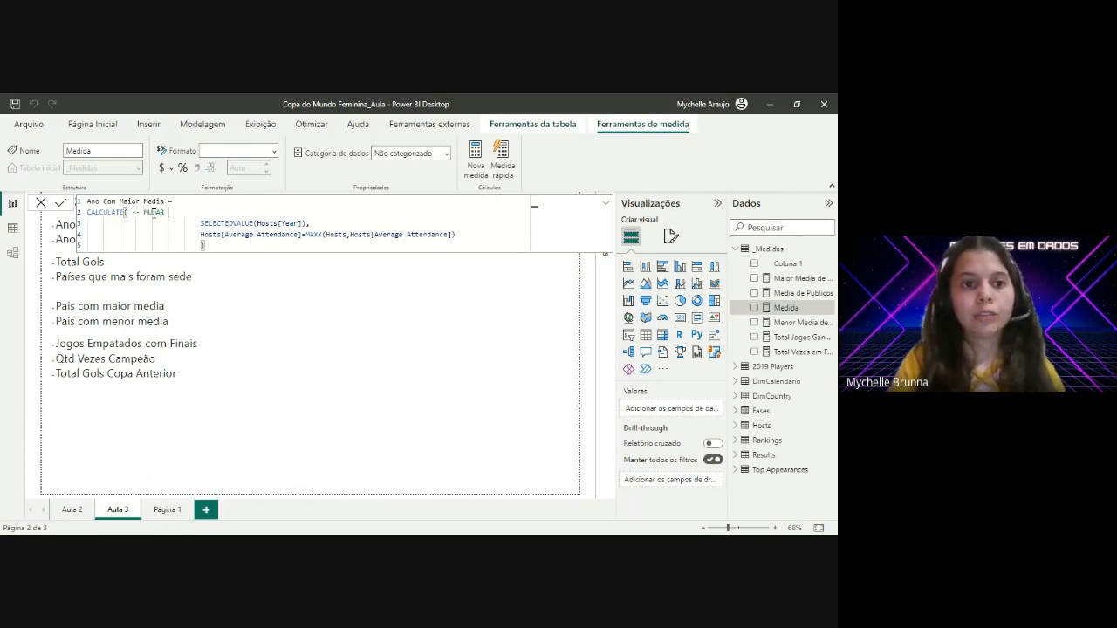
text(CONTEXTO, )
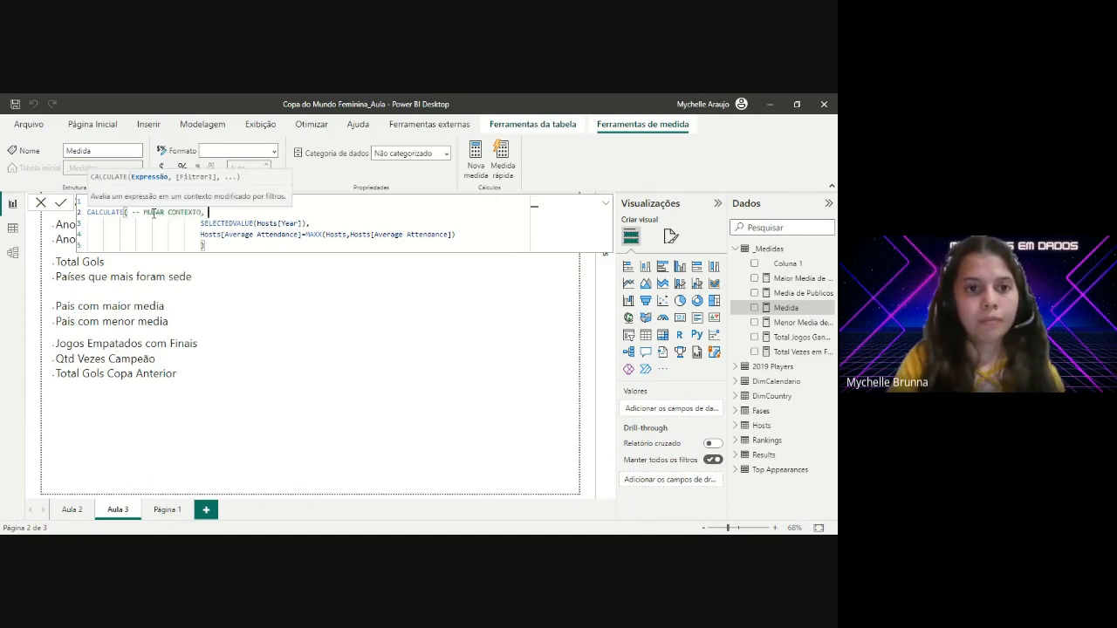
text(FAZER )
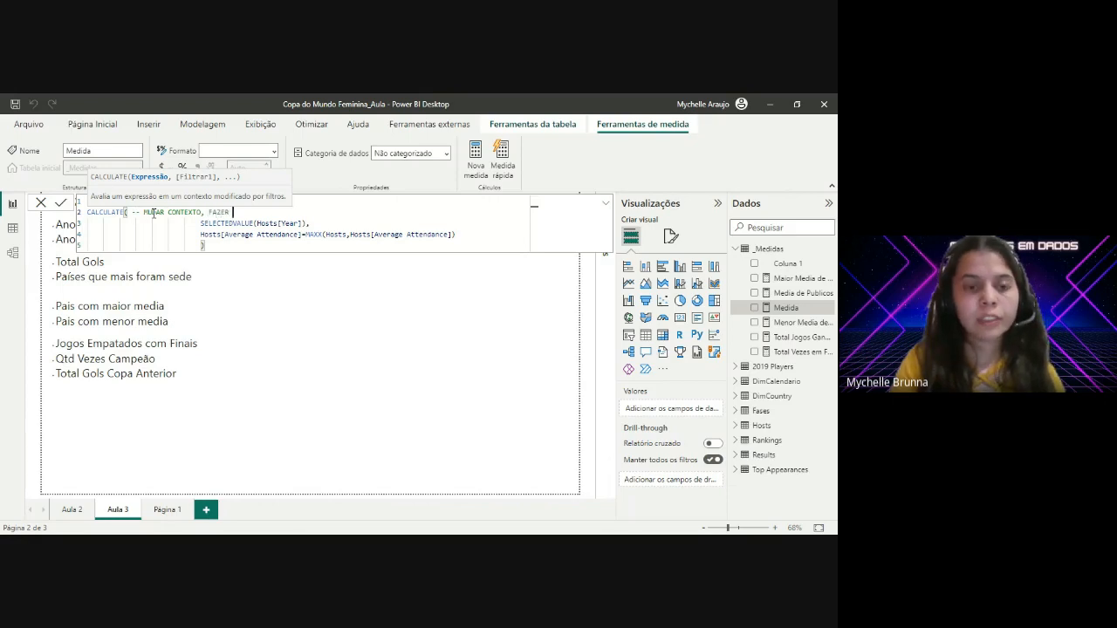
text(SOMA, CONTAGEM)
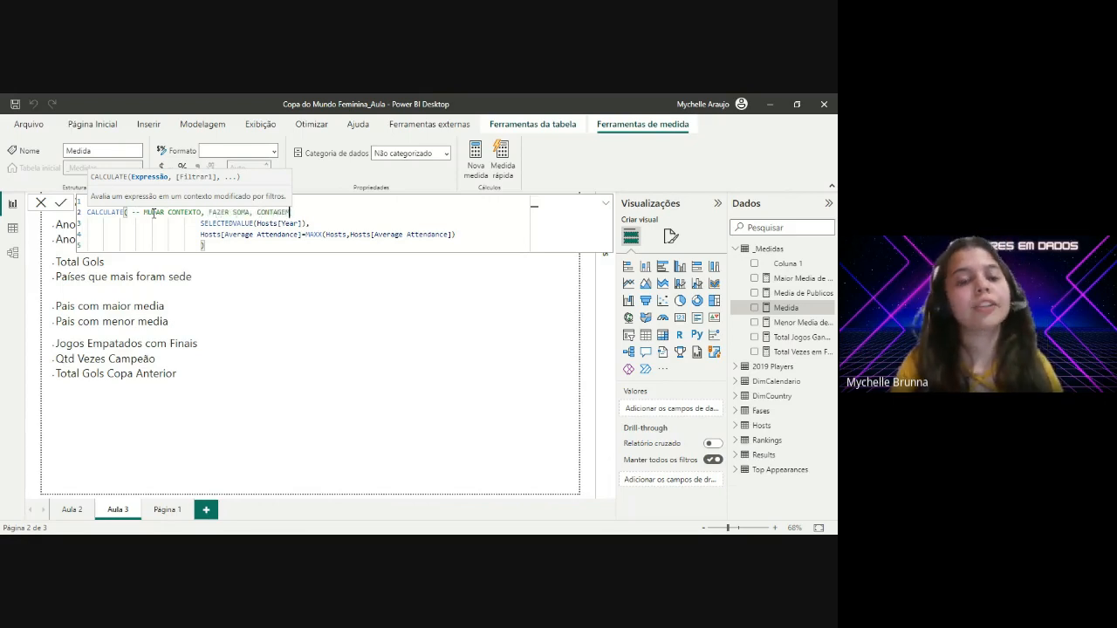
text(, )
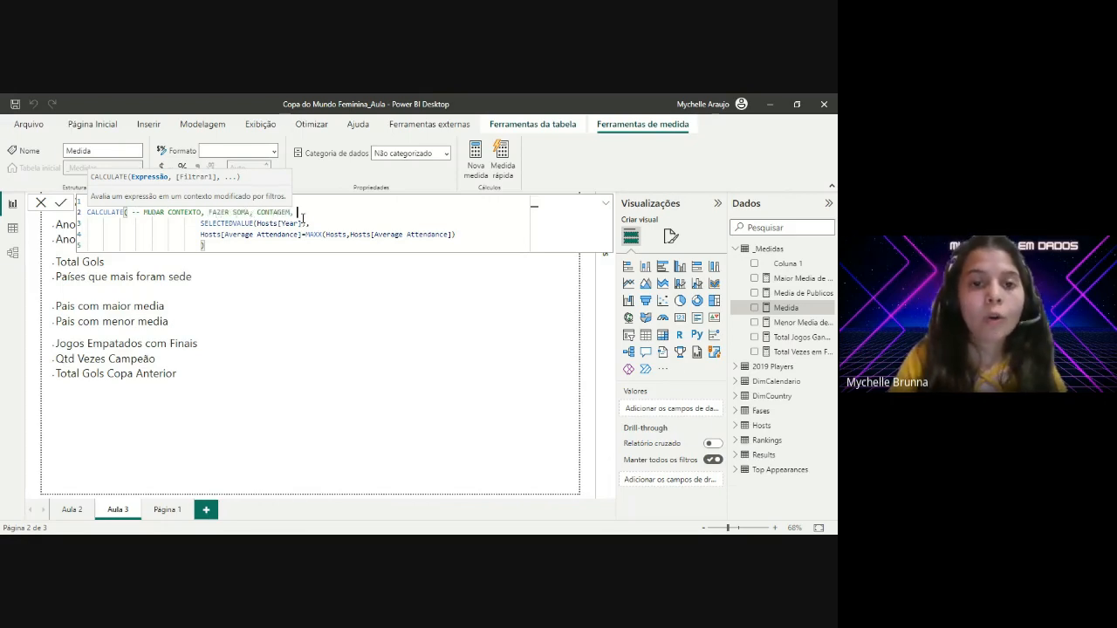
text(CÁLCULOS)
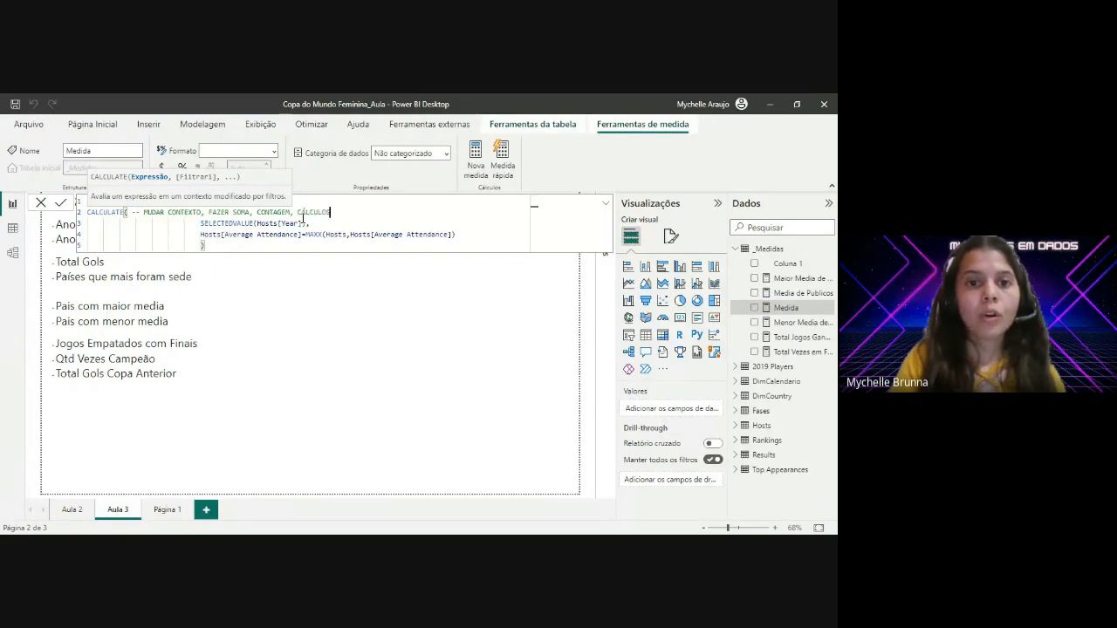
text( COM FILTRAGEM)
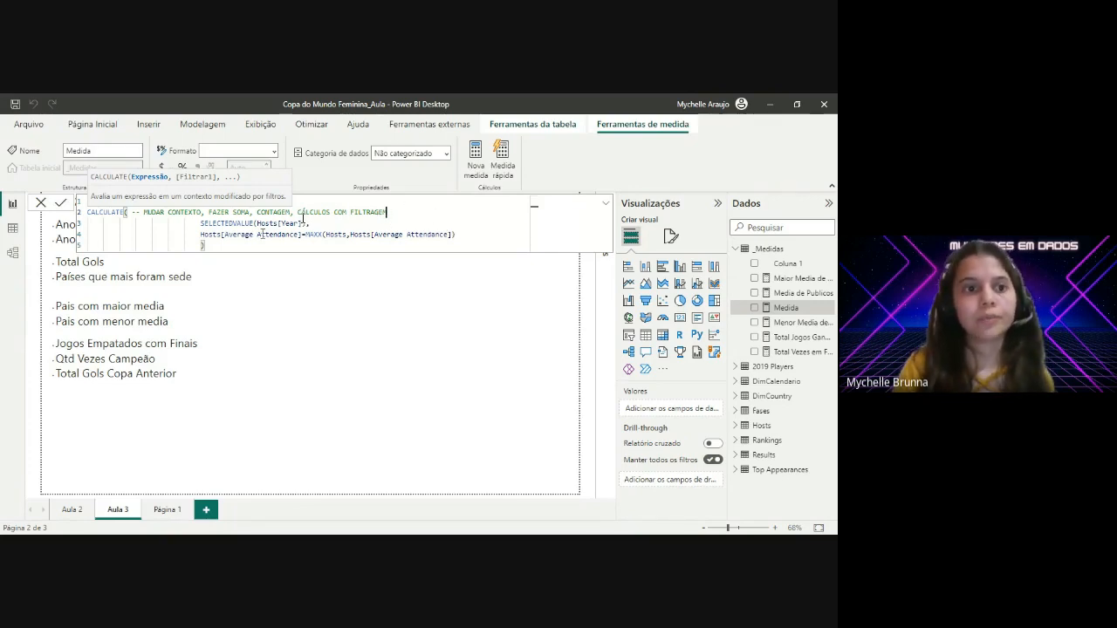
click(127, 212)
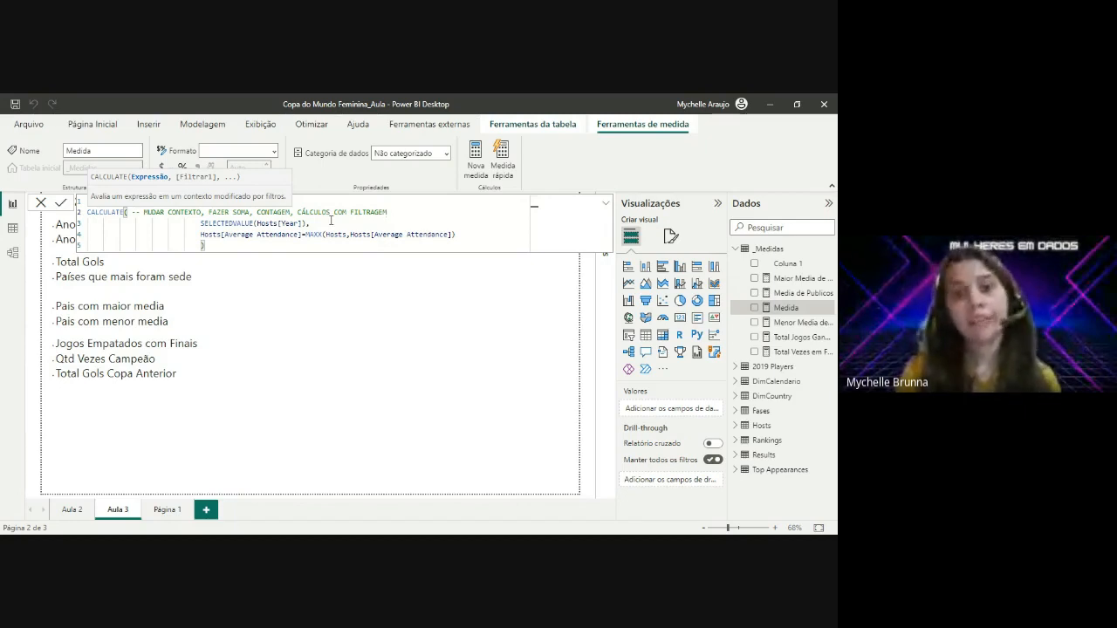
Step: Append the comment "-- SELECIONAR UM ANO DENTRO DA TABELA HOSTS" to the SELECTEDVALUE line and commit the measure
click(331, 221)
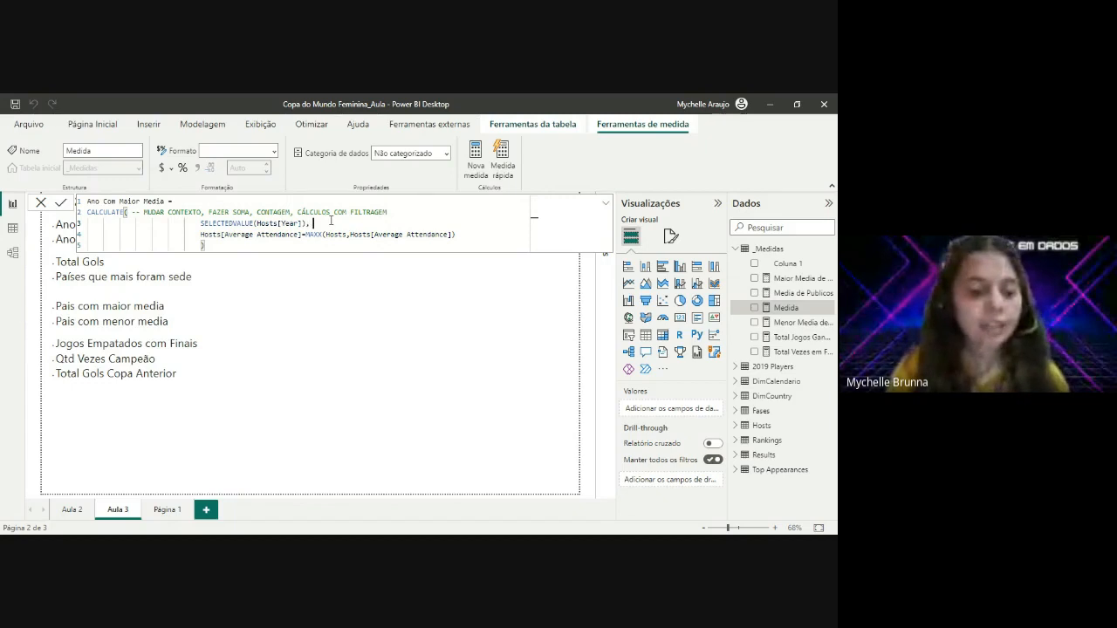
text(--)
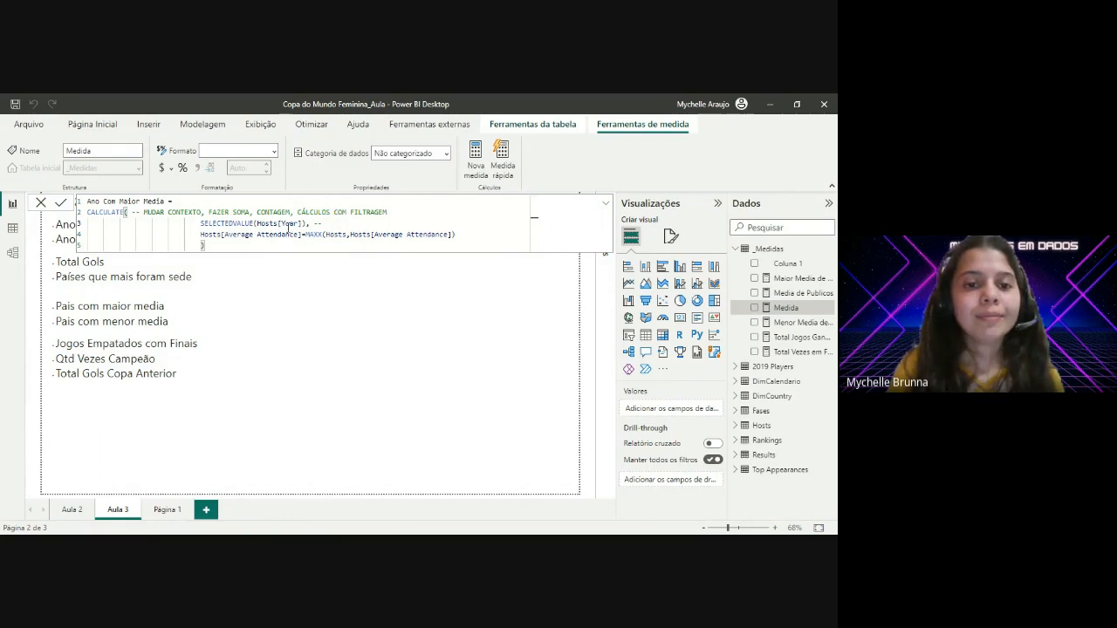
text(S)
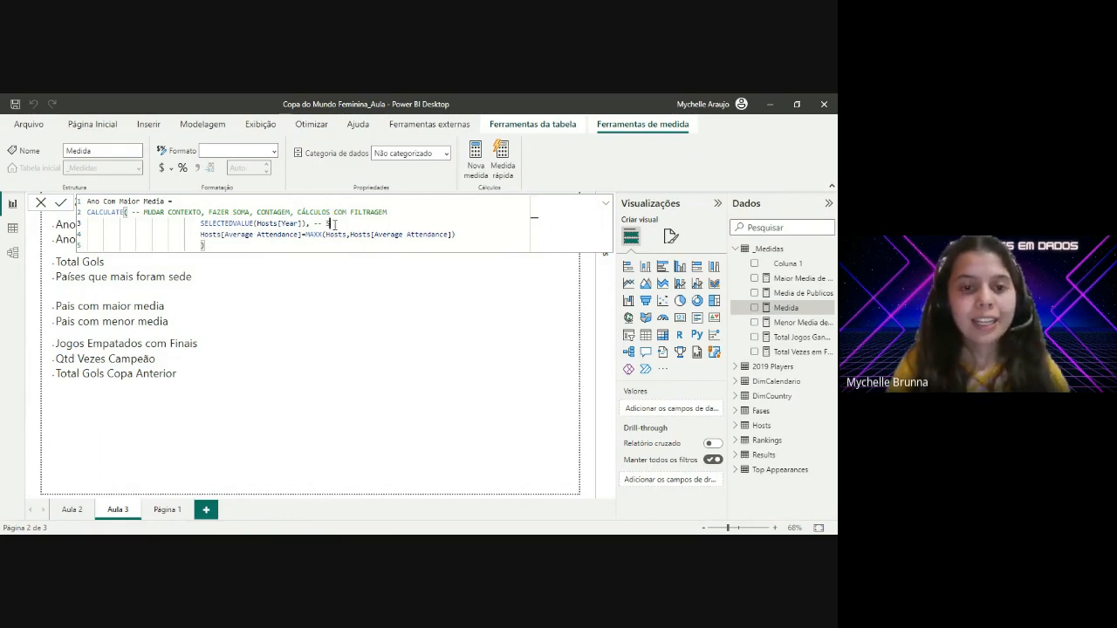
text(ELECIONAR UM A)
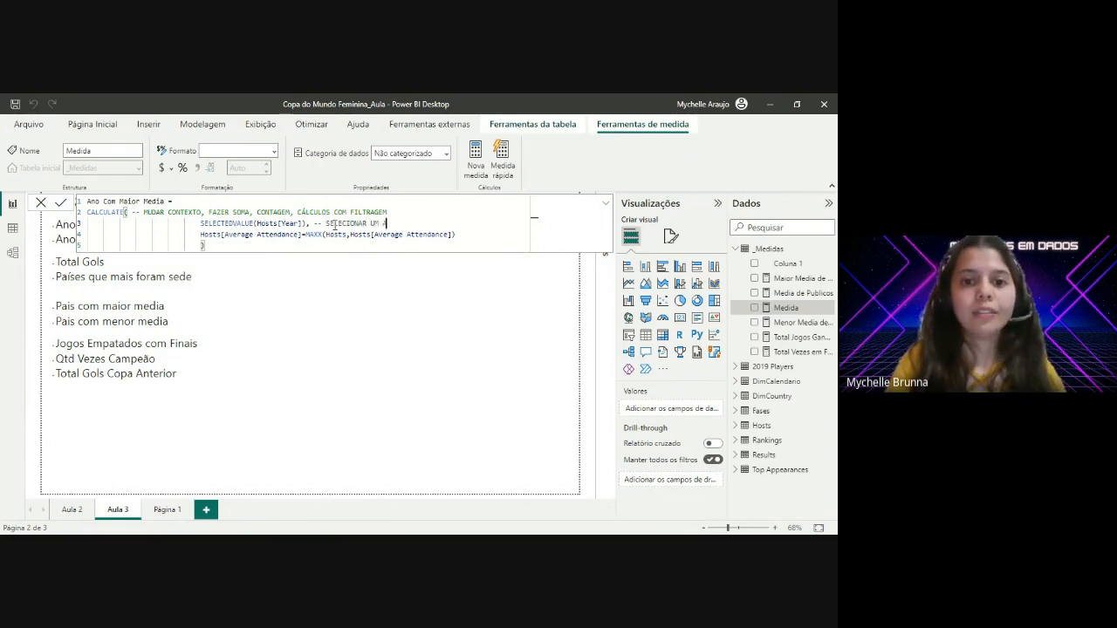
text(NO DENTRO DA TABELA OST)
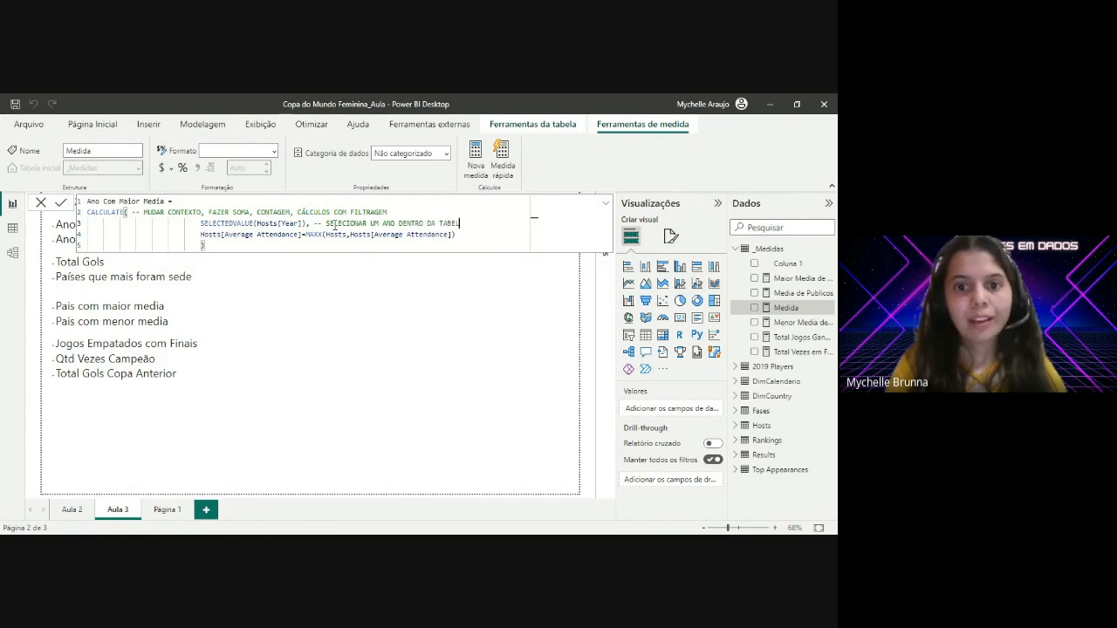
key(BackSpace)
key(BackSpace)
key(BackSpace)
text(HOSTS)
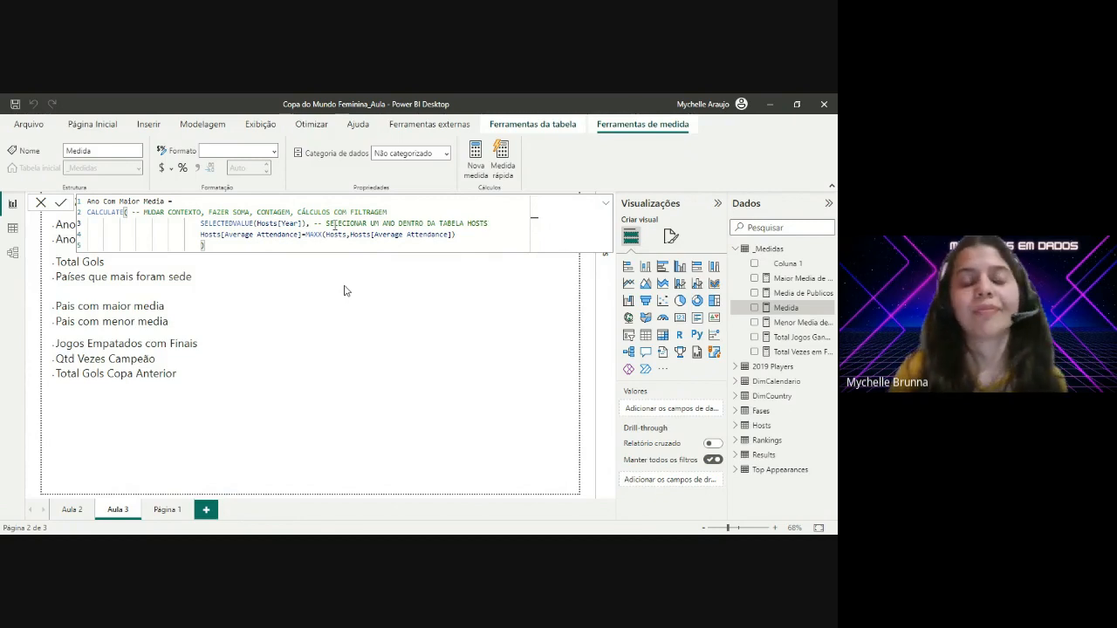
click(322, 234)
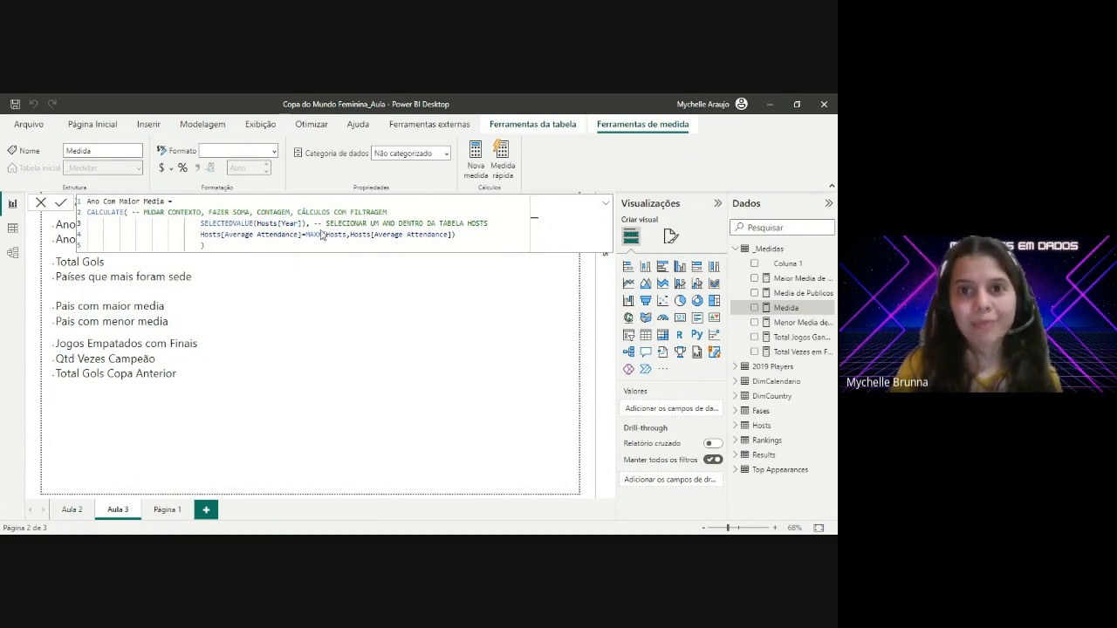
key(Return)
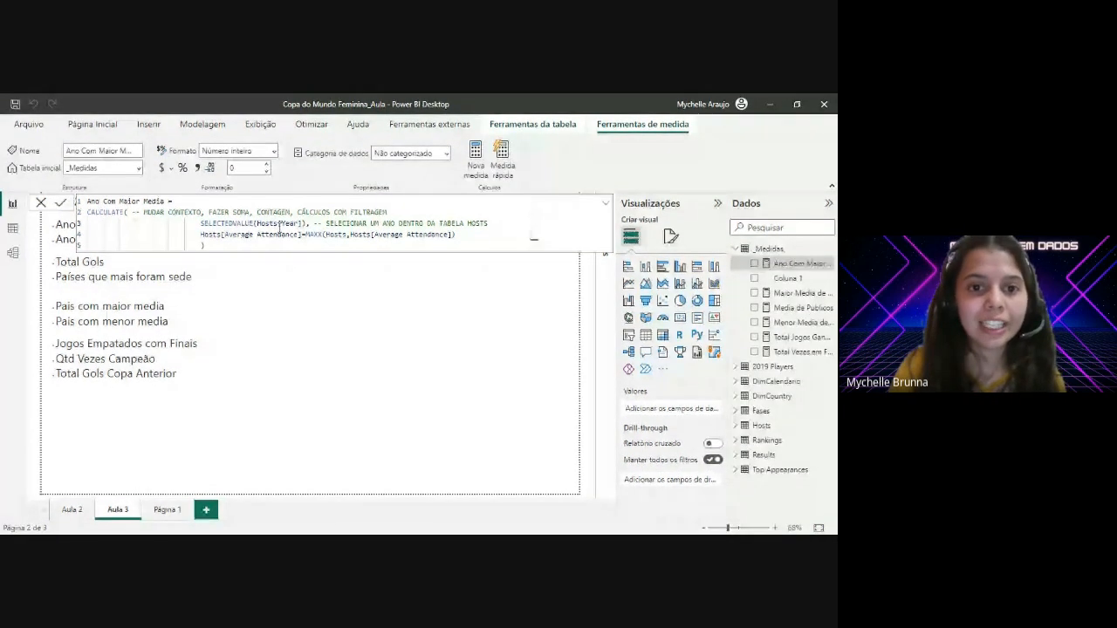
Step: Append the comment "-- MEDIA SERÁ IGUAL A MÁXIMA MEDIA DA TABELA HOSTS" to the MAXX filter line and commit the measure
click(467, 234)
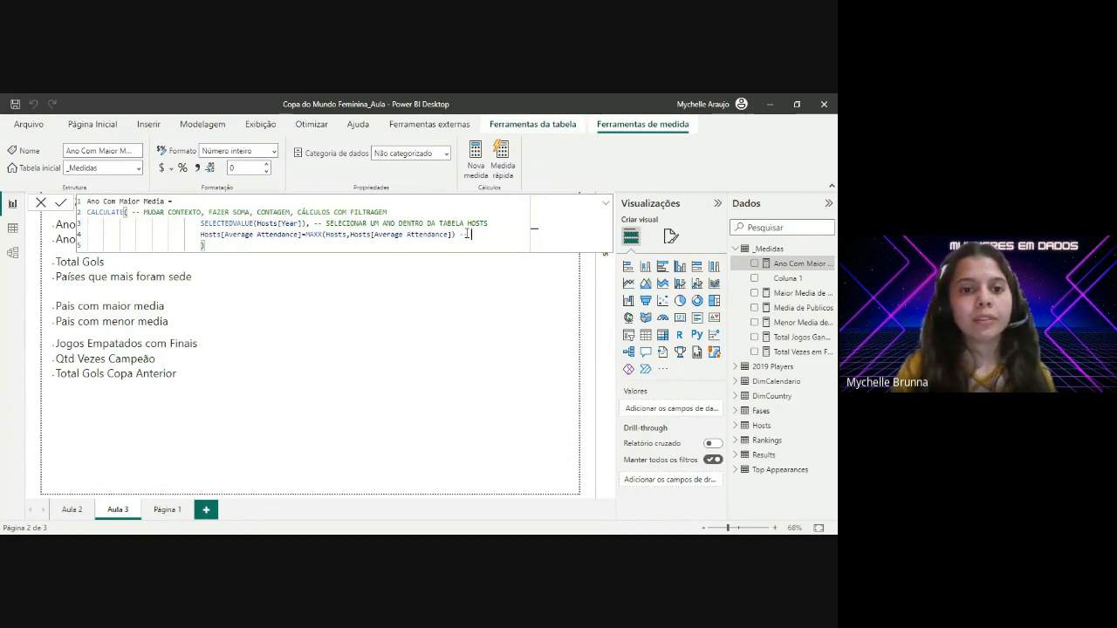
click(307, 224)
text(,)
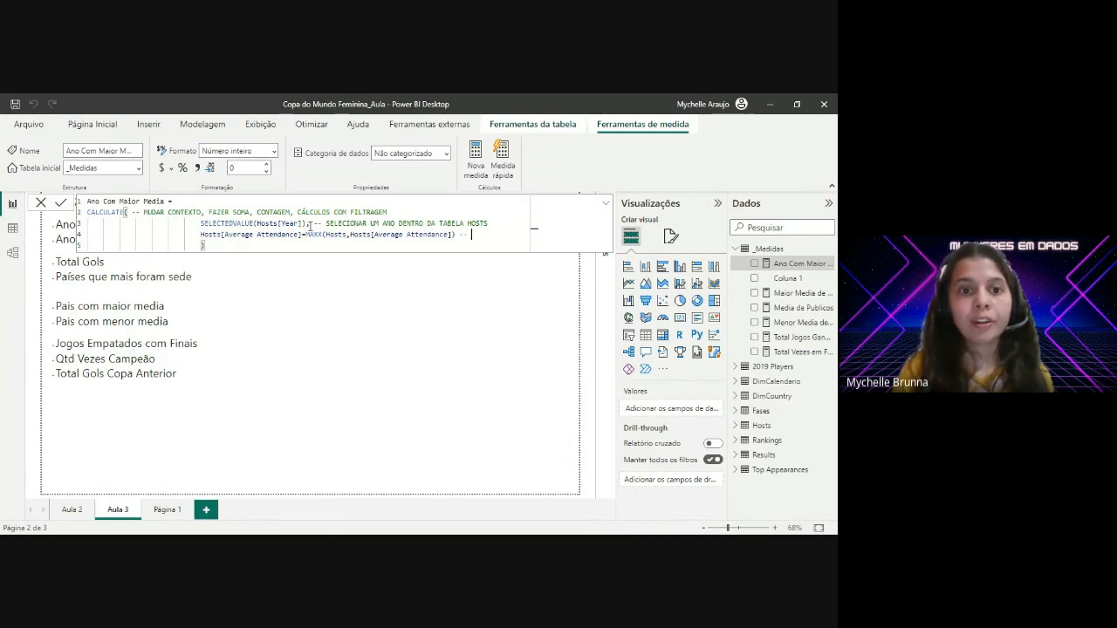
click(485, 235)
text(--)
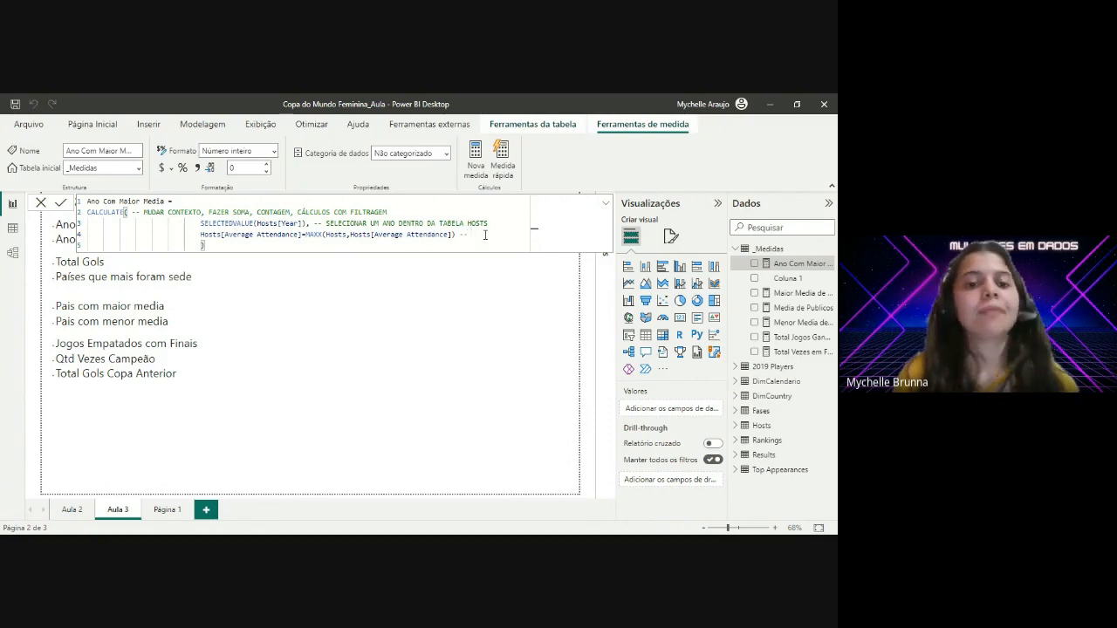
text(-)
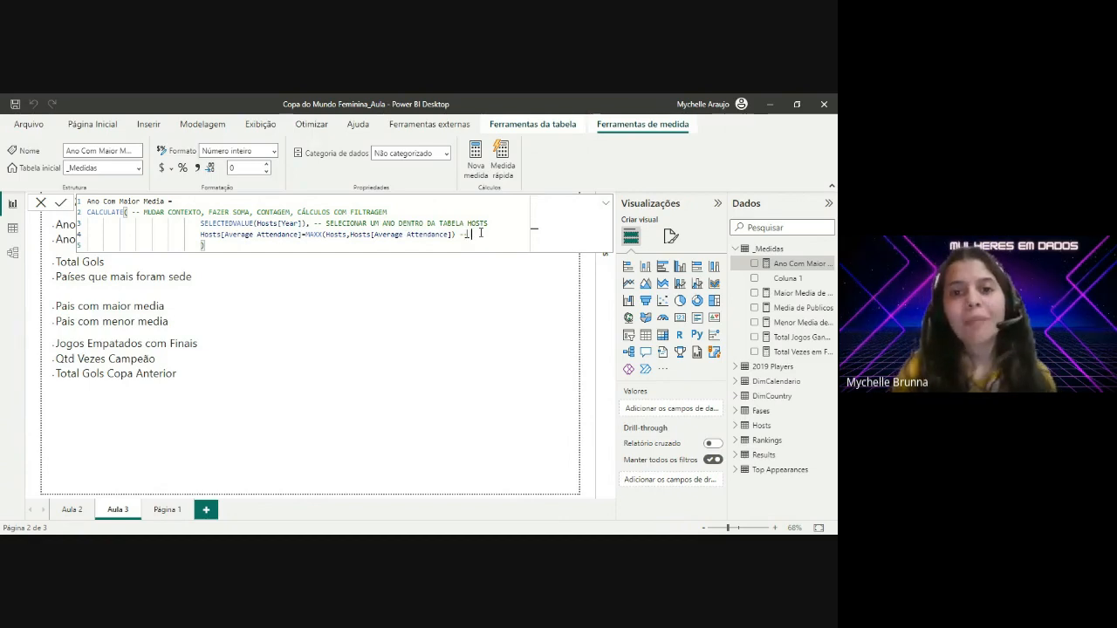
text(-)
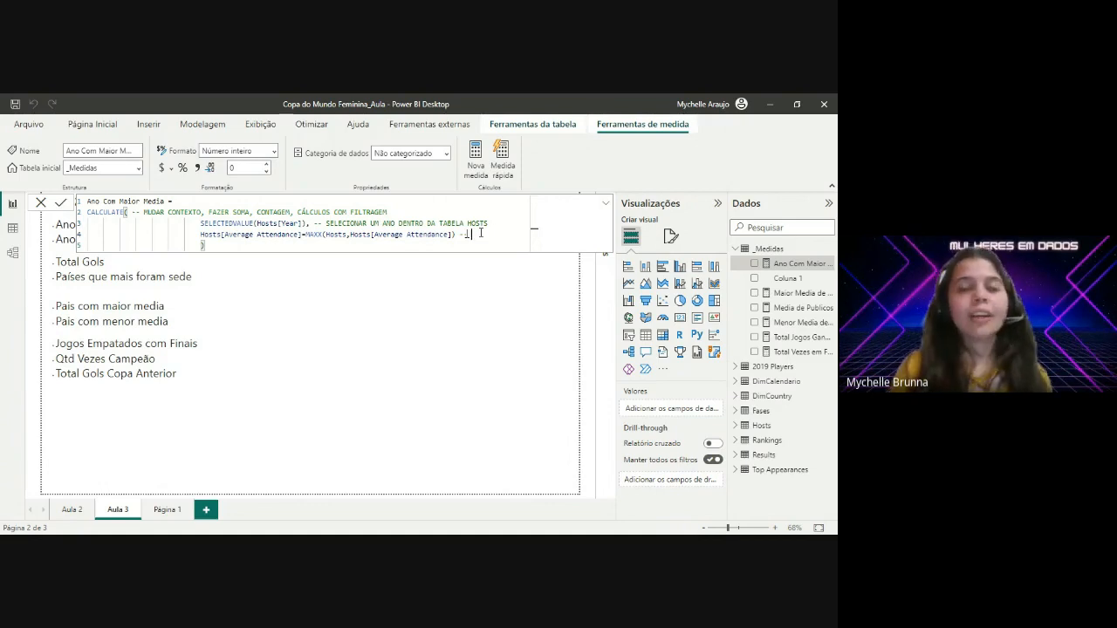
key(BackSpace)
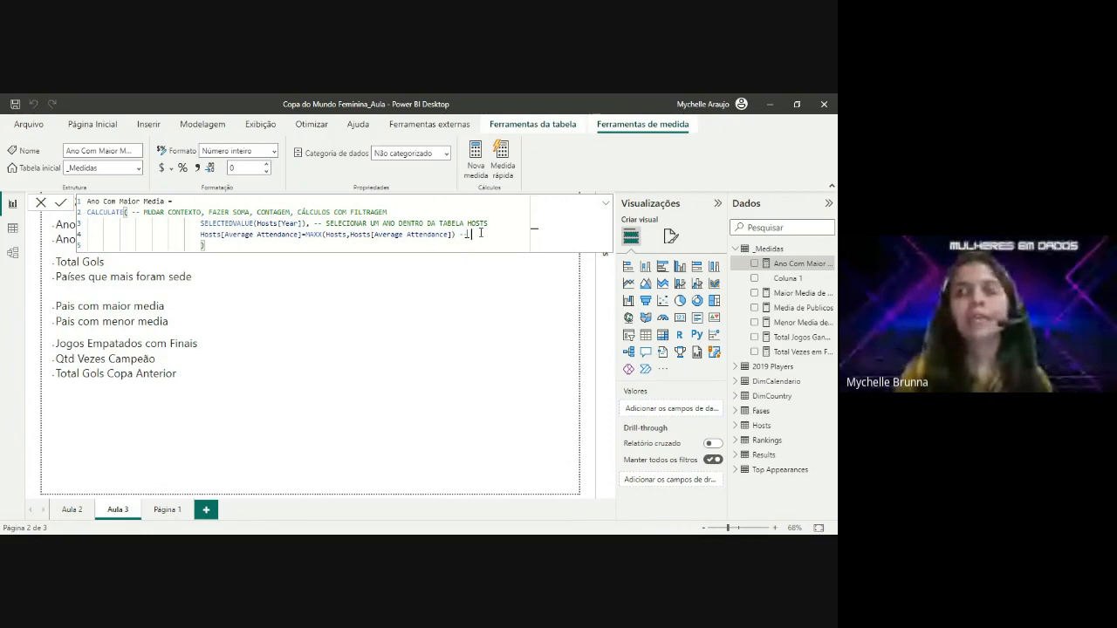
text(-)
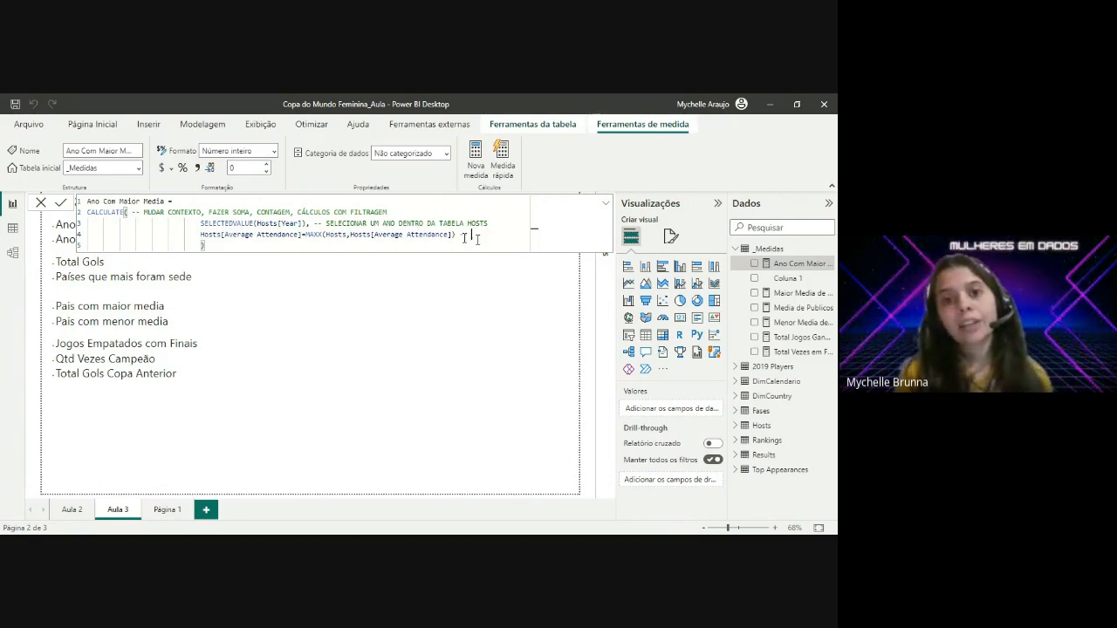
key(BackSpace)
key(BackSpace)
text(--)
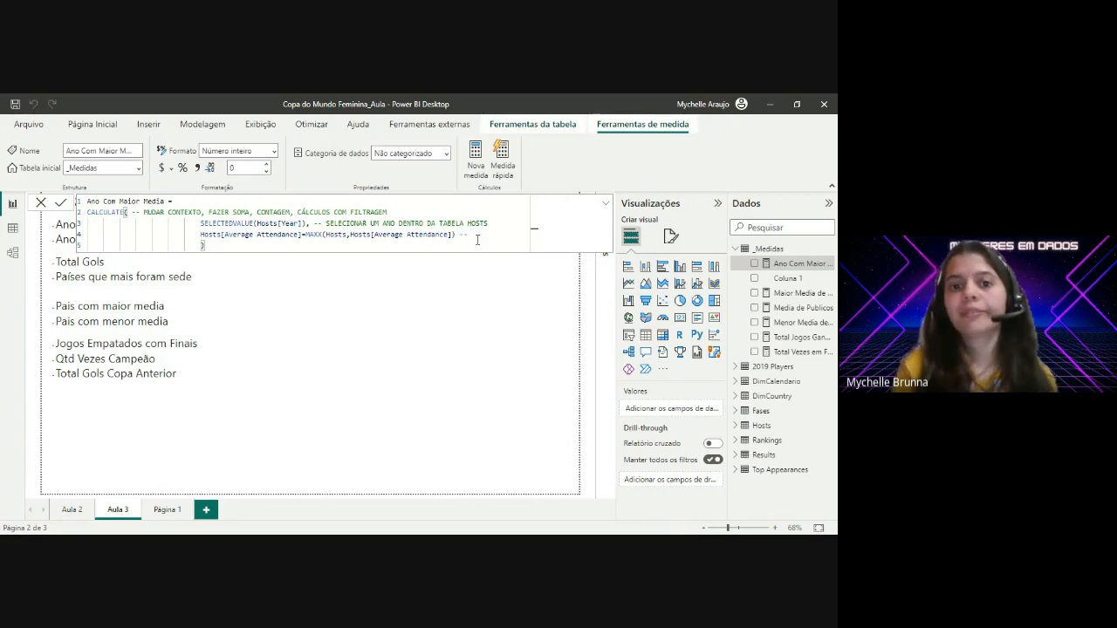
text(--)
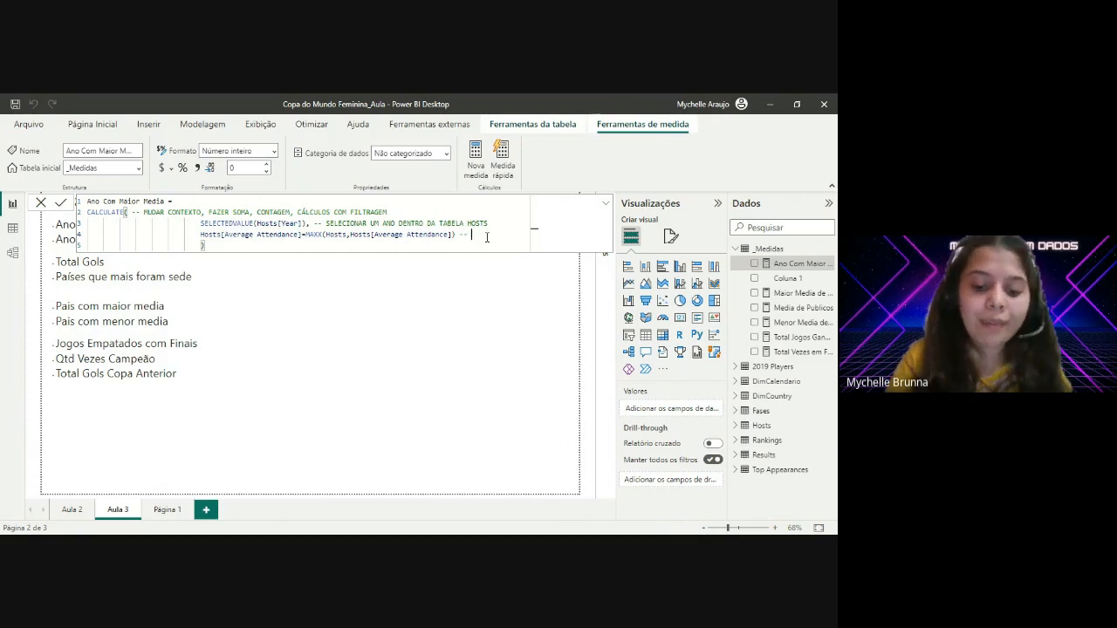
text(MEDIA)
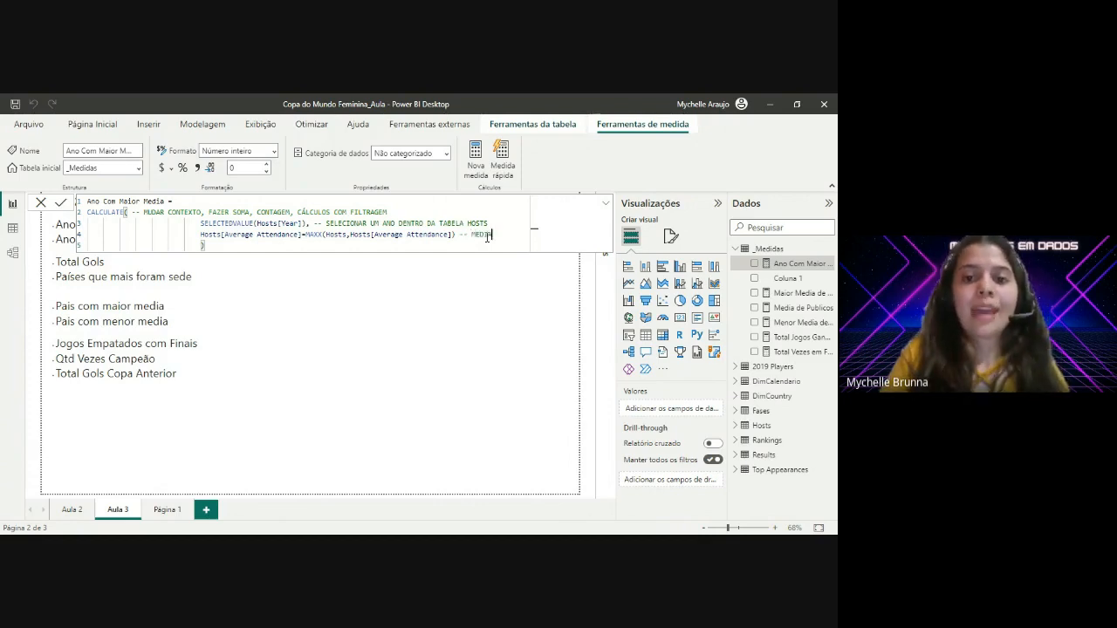
text( SERÁ O)
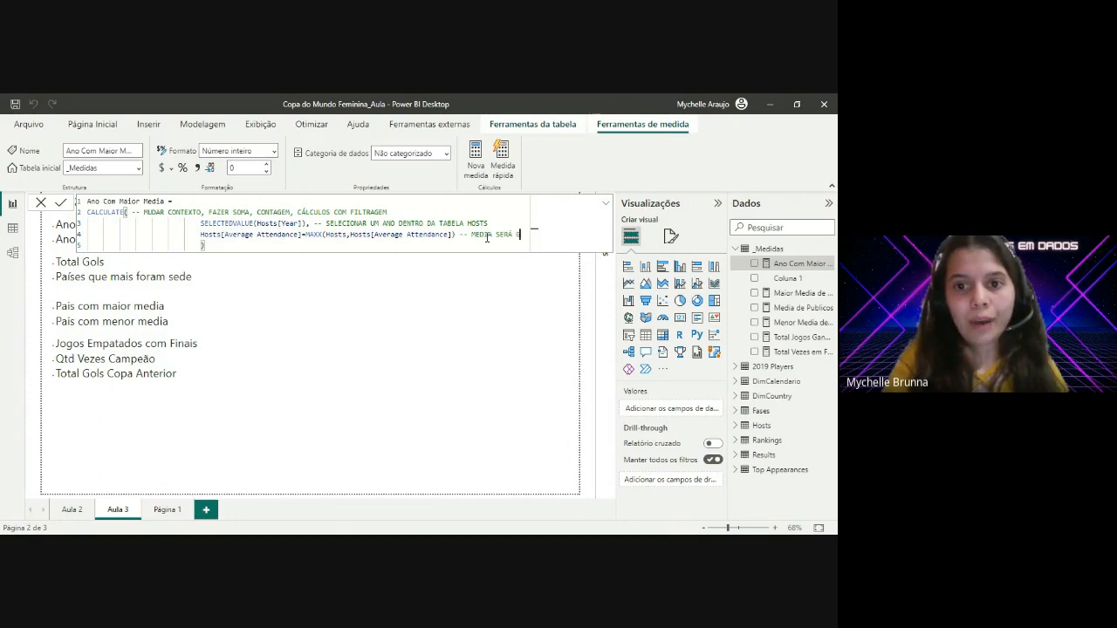
text(GUAL)
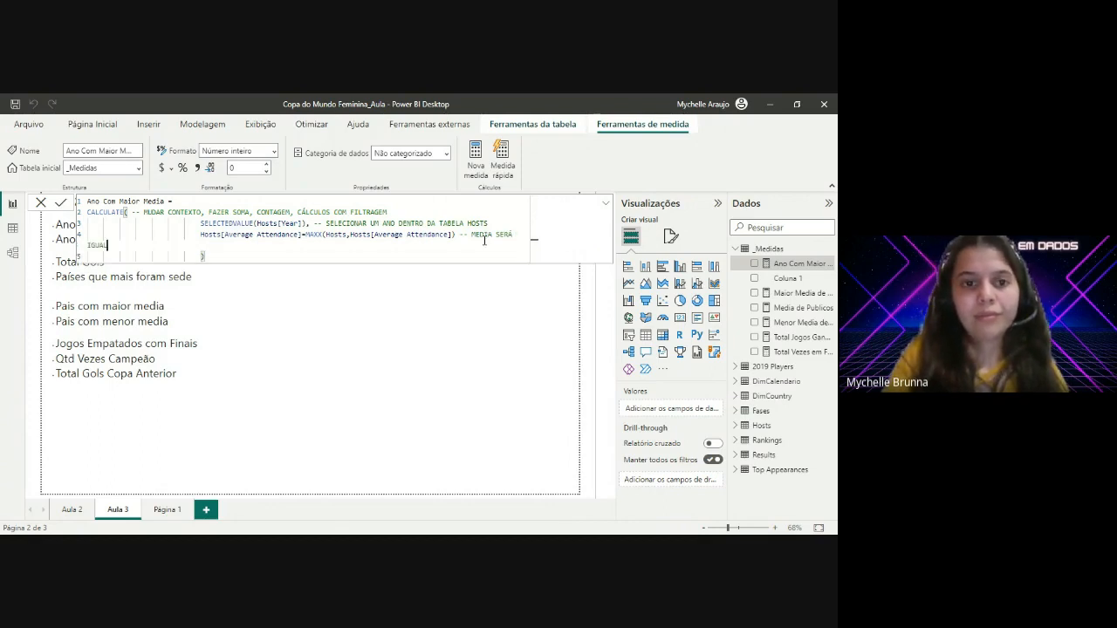
text( A M)
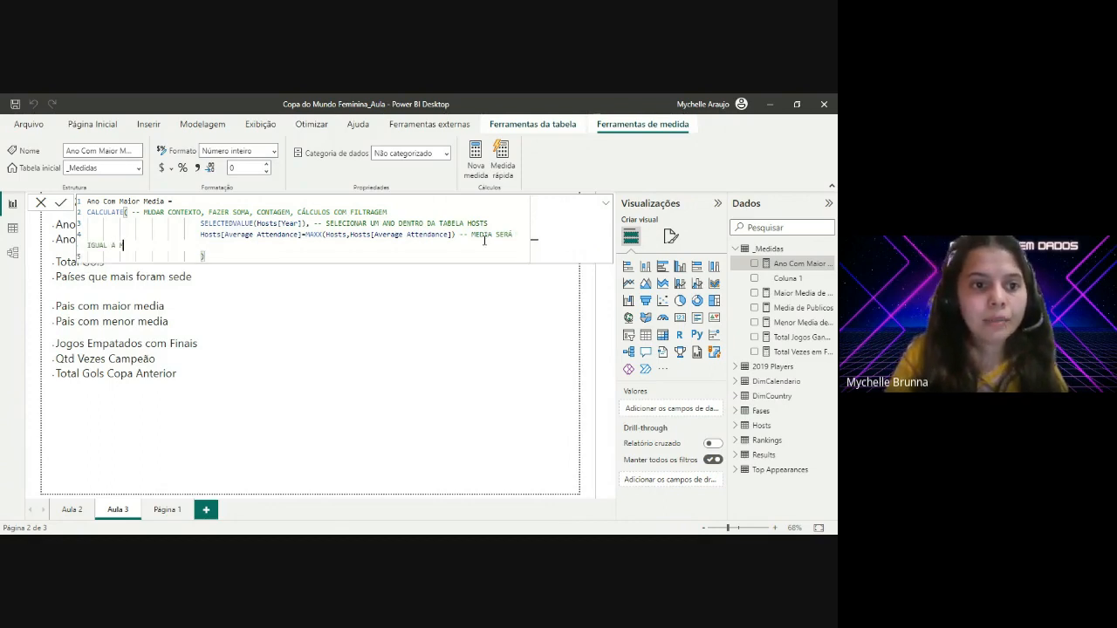
text(ÁXIMA MEDIA)
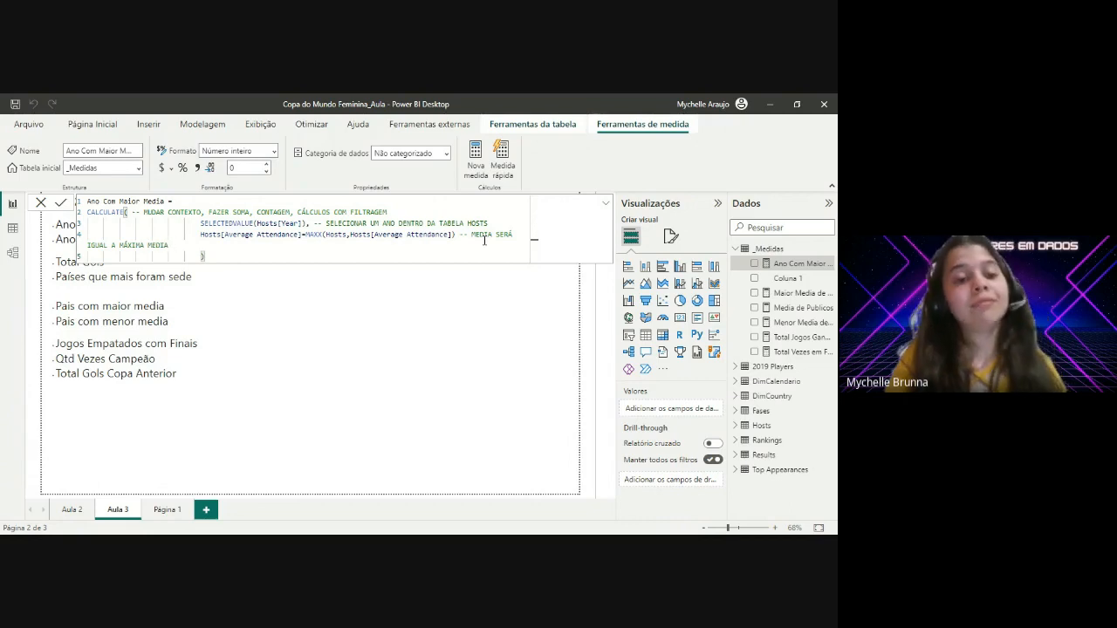
text( DA TABEL)
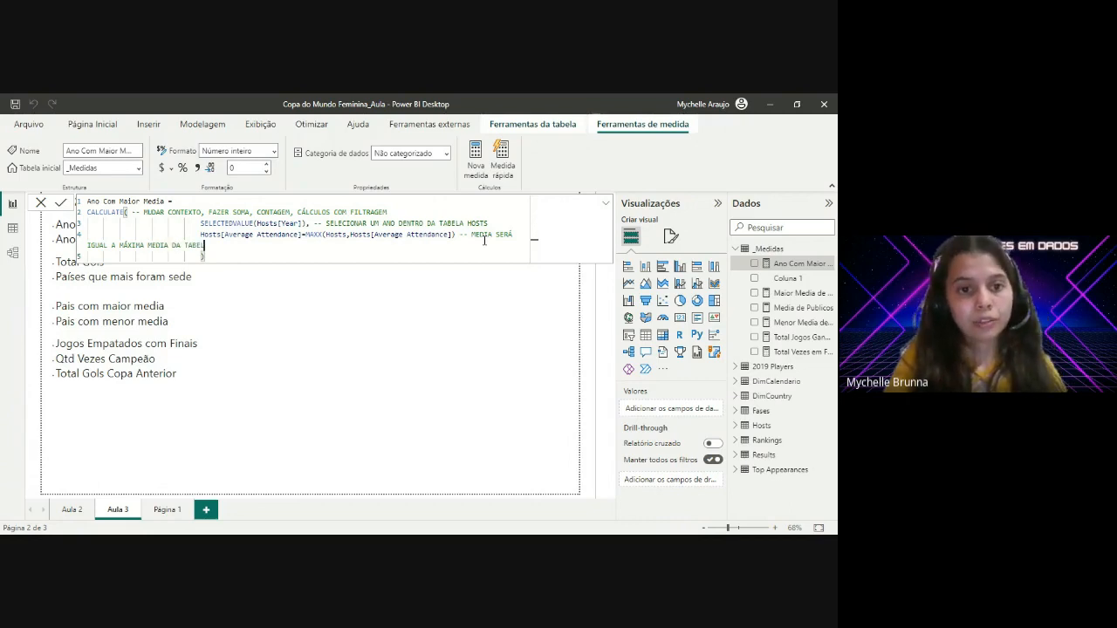
text(A HOSTS)
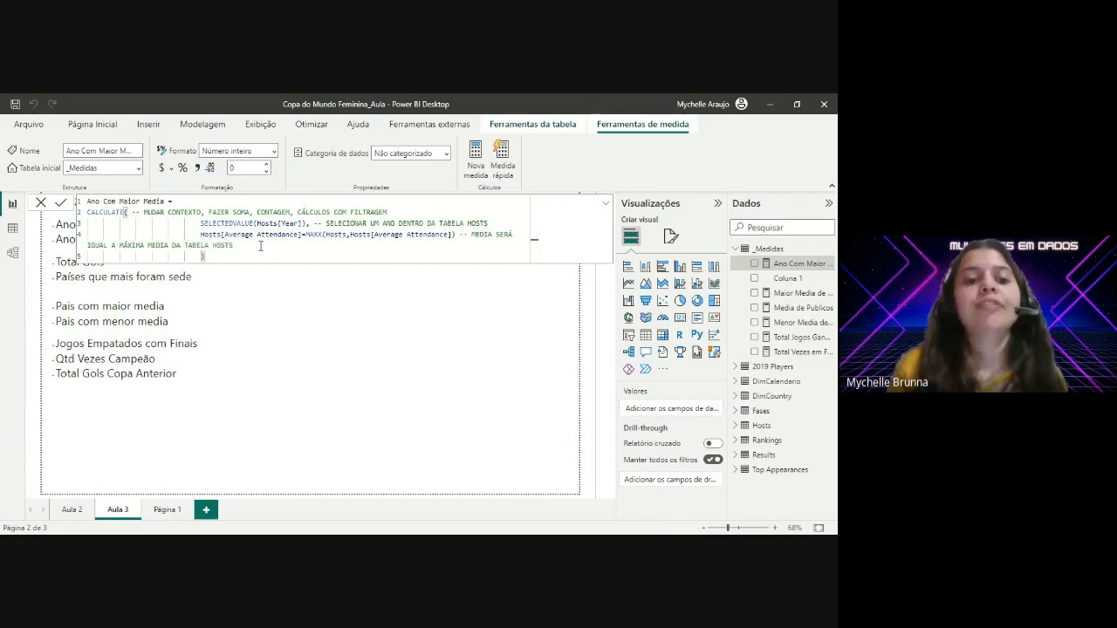
click(218, 258)
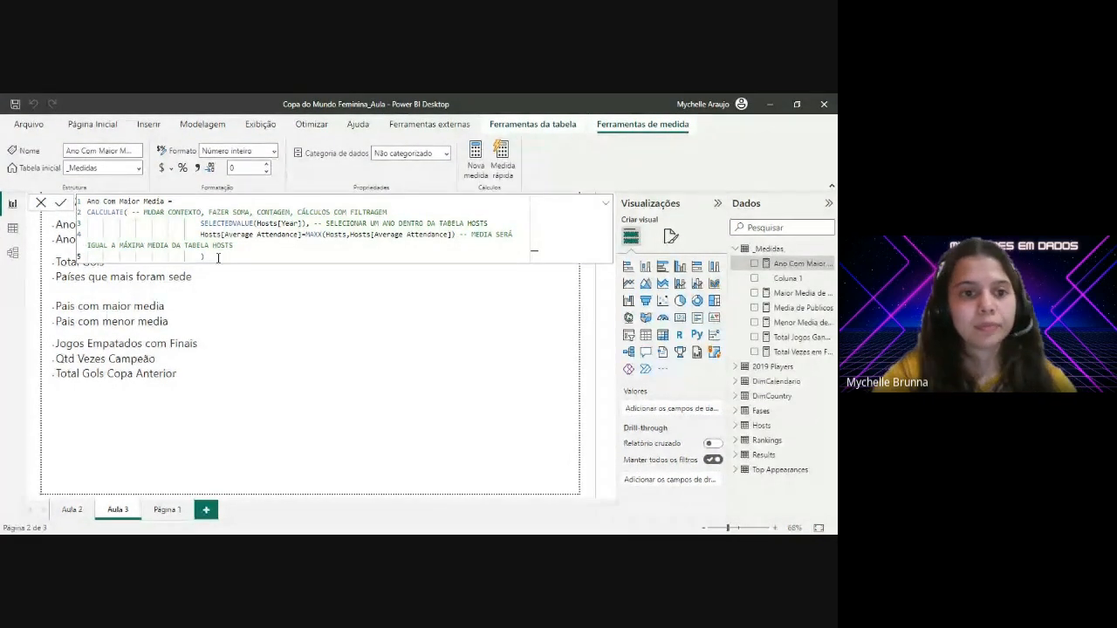
click(384, 295)
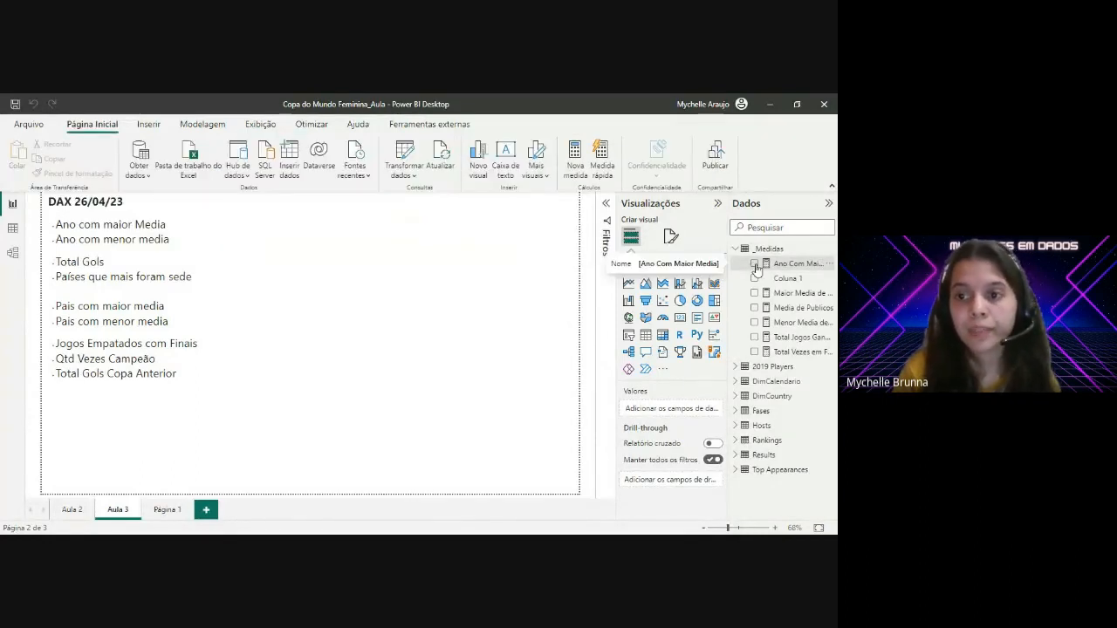
Step: Add the Ano Com Maior Media measure to the Aula 3 page as a card placed beside the list of measures
click(754, 264)
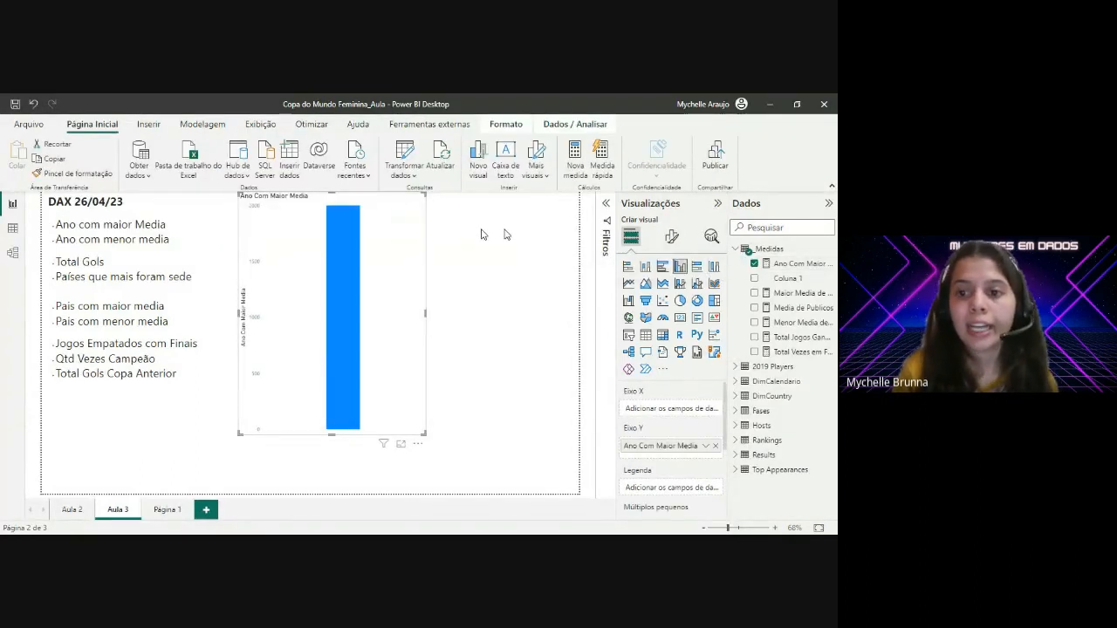
click(646, 335)
drag(349, 332, 400, 371)
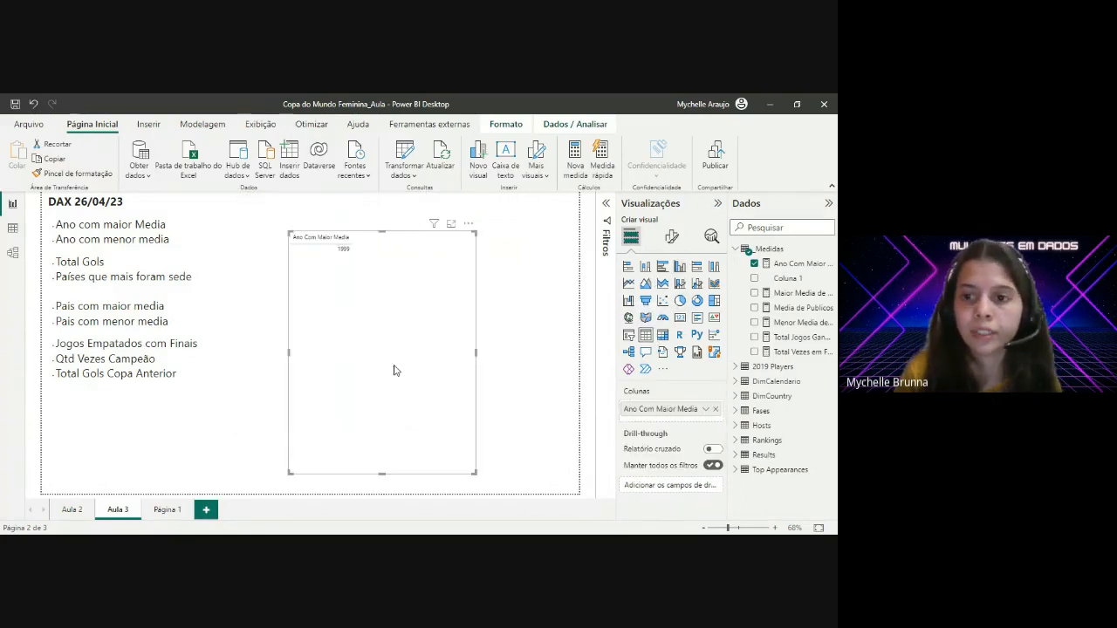
click(680, 321)
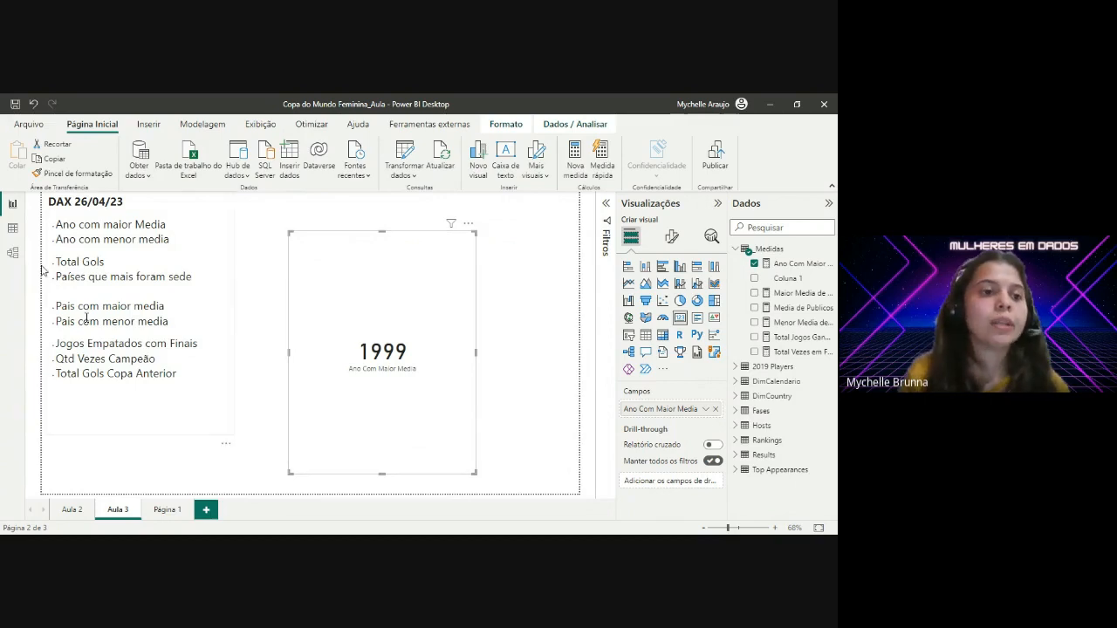
Step: Sort the Hosts table by Average Attendance in descending order in the data view to check the year with the highest average
click(12, 228)
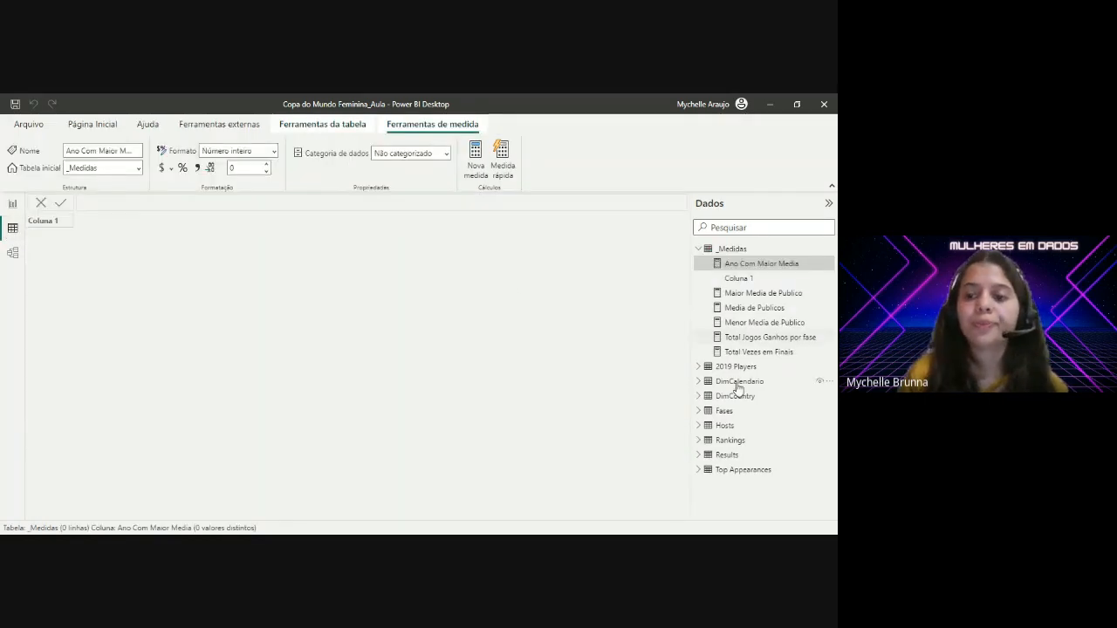
click(730, 426)
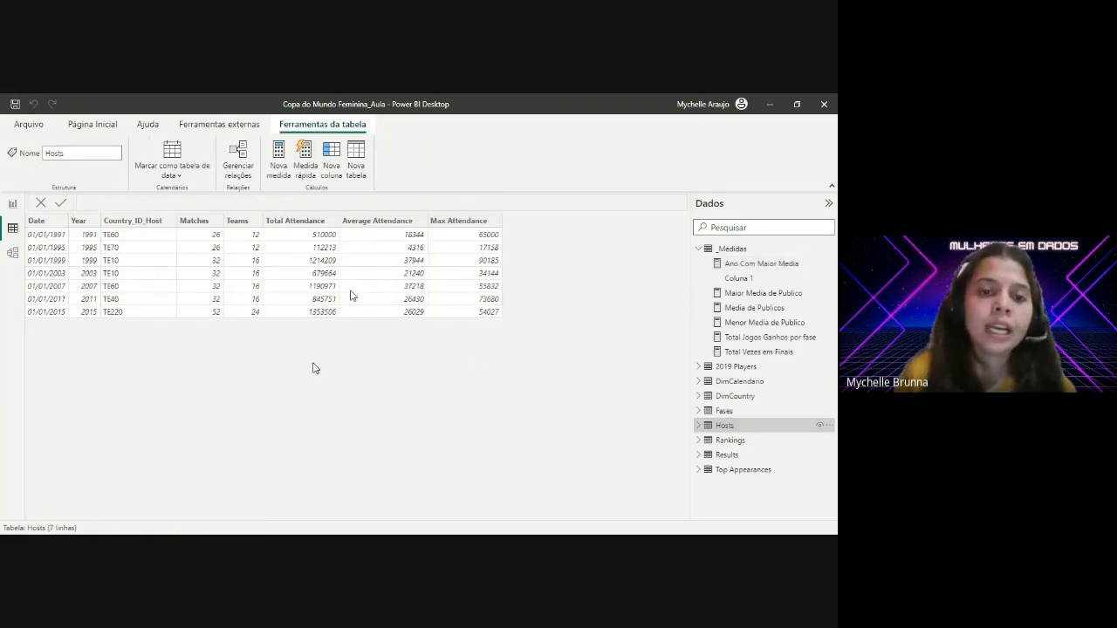
click(367, 229)
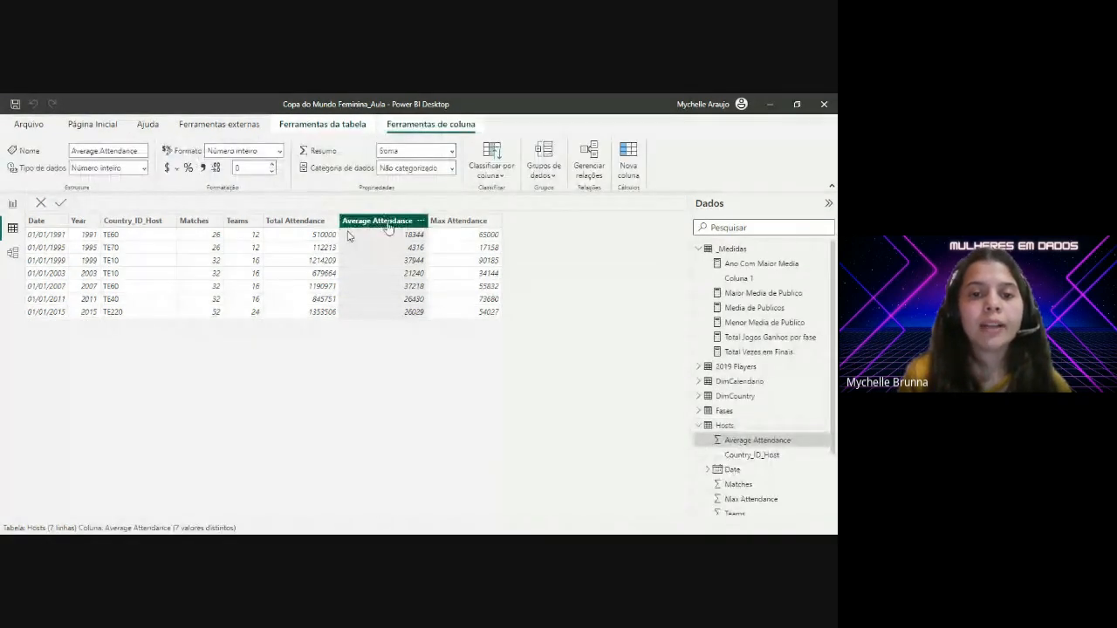
click(420, 224)
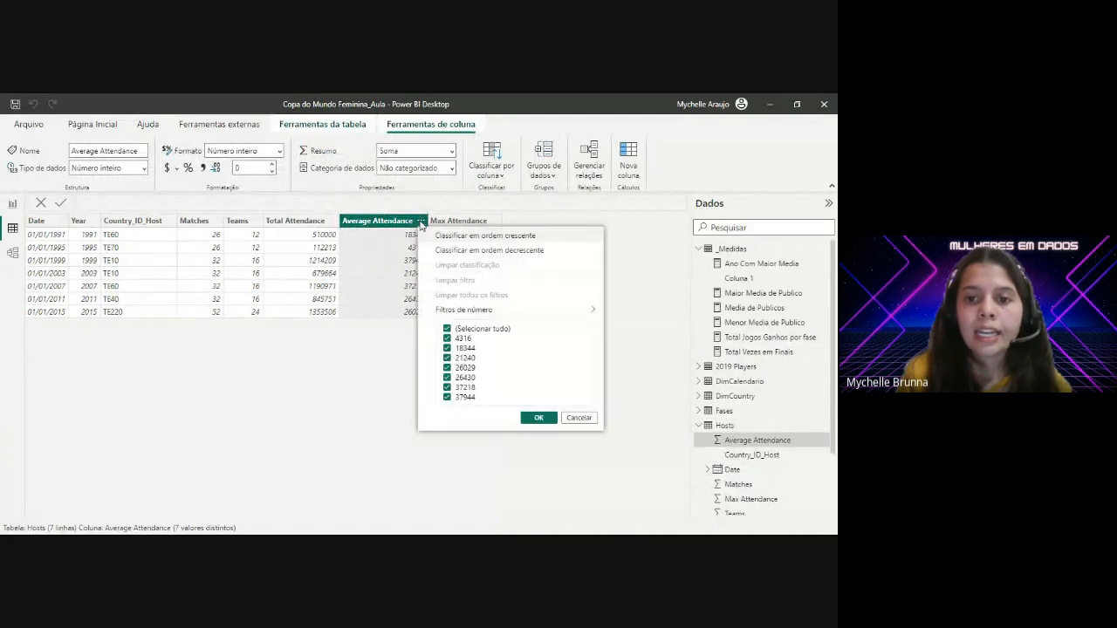
click(444, 250)
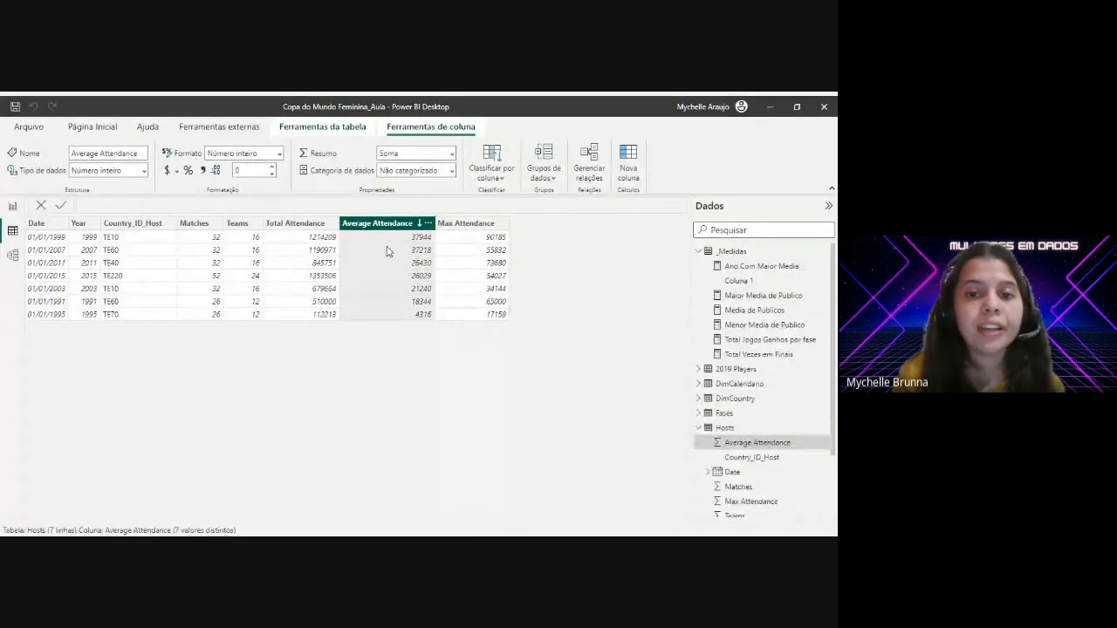
click(428, 222)
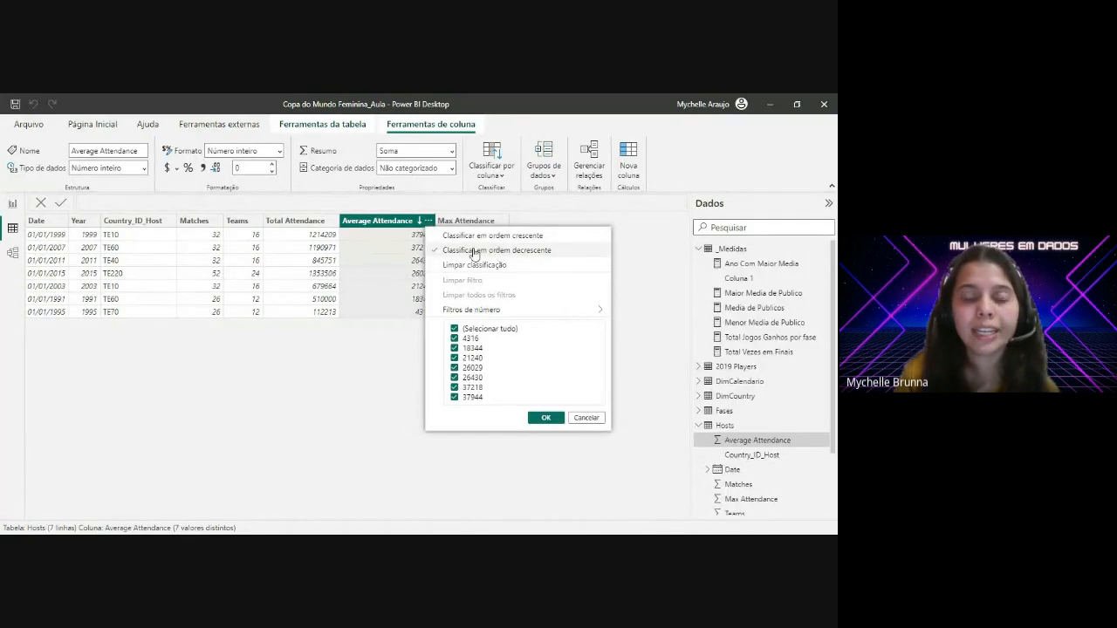
click(385, 336)
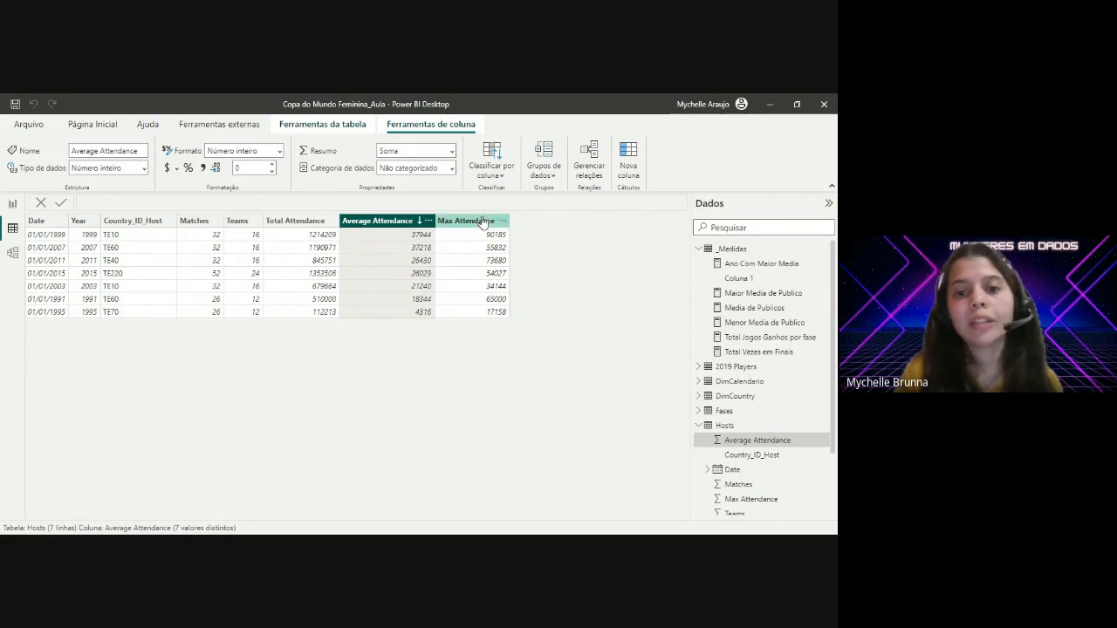
Step: Return to the report and reduce the height of the Ano Com Maior Media card to about a third
click(12, 203)
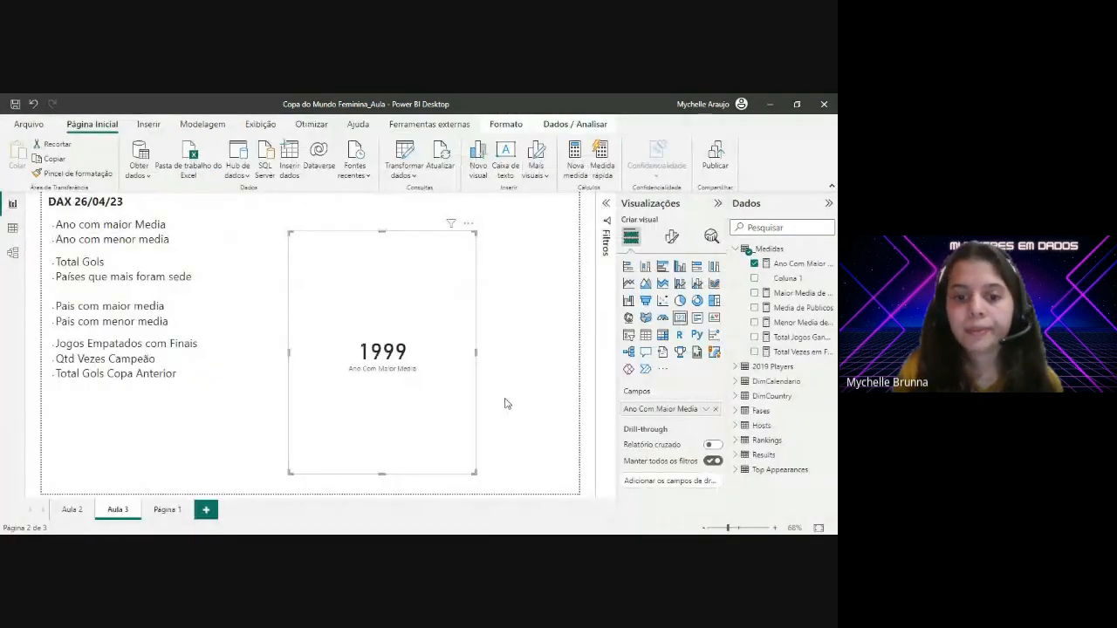
drag(382, 474, 382, 308)
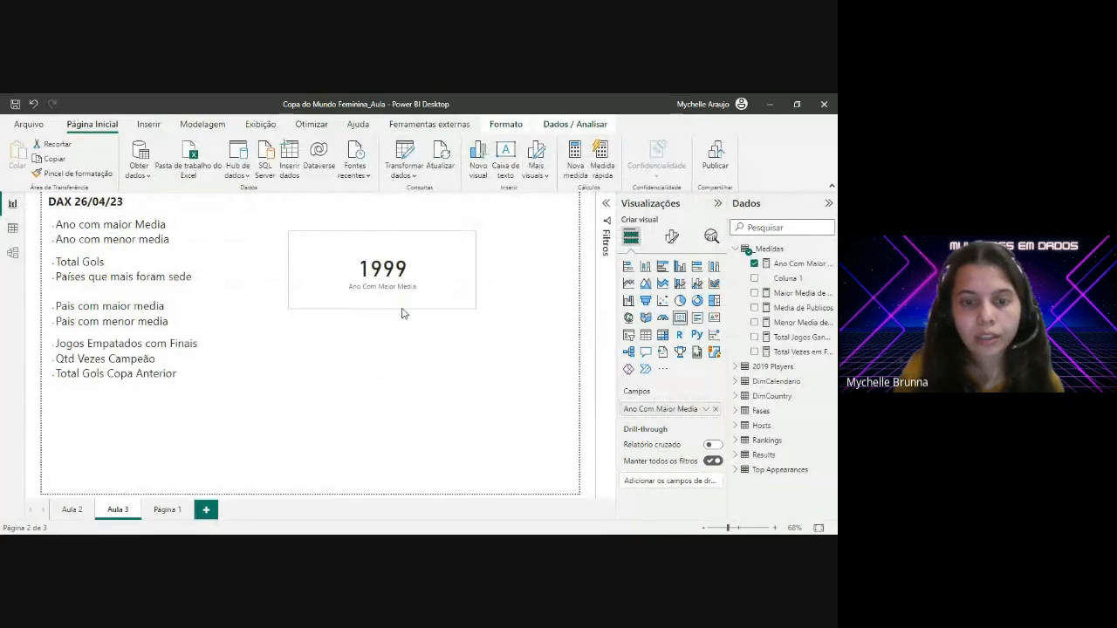
click(412, 324)
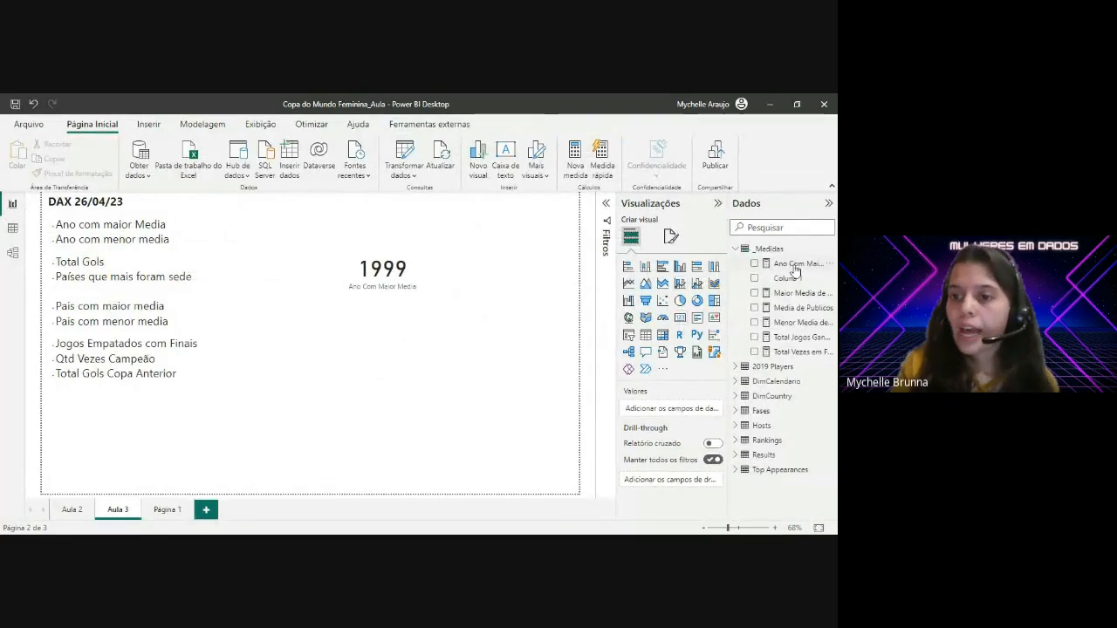
Step: Copy the complete formula of the Ano Com Maior Media measure, including its name and comments, and close the formula editor
click(797, 263)
click(259, 252)
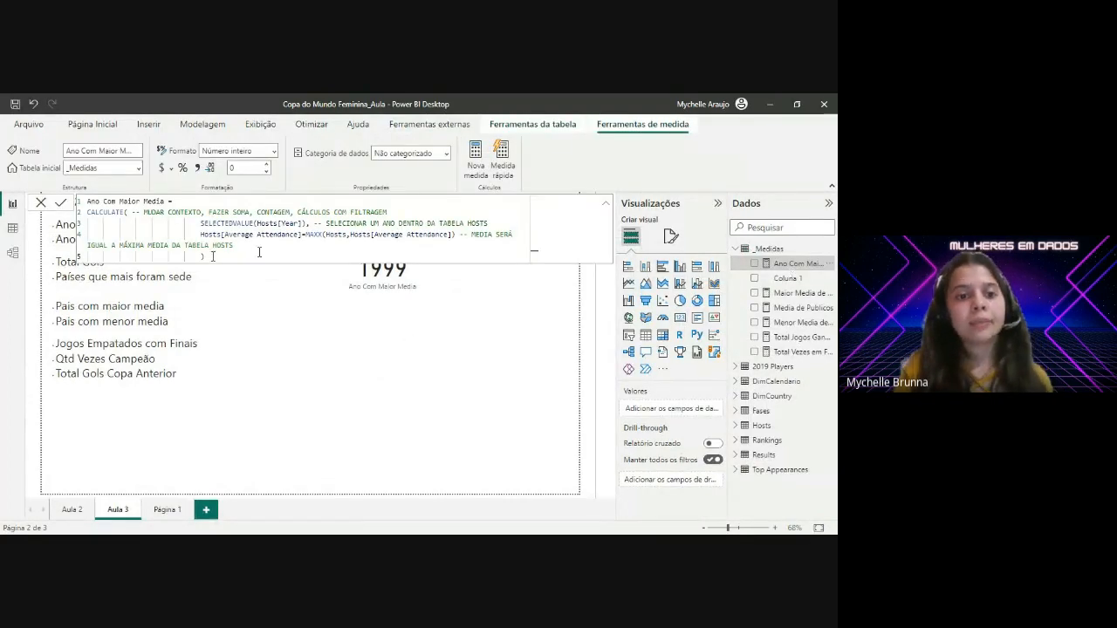
drag(259, 252, 88, 206)
key(ctrl+c)
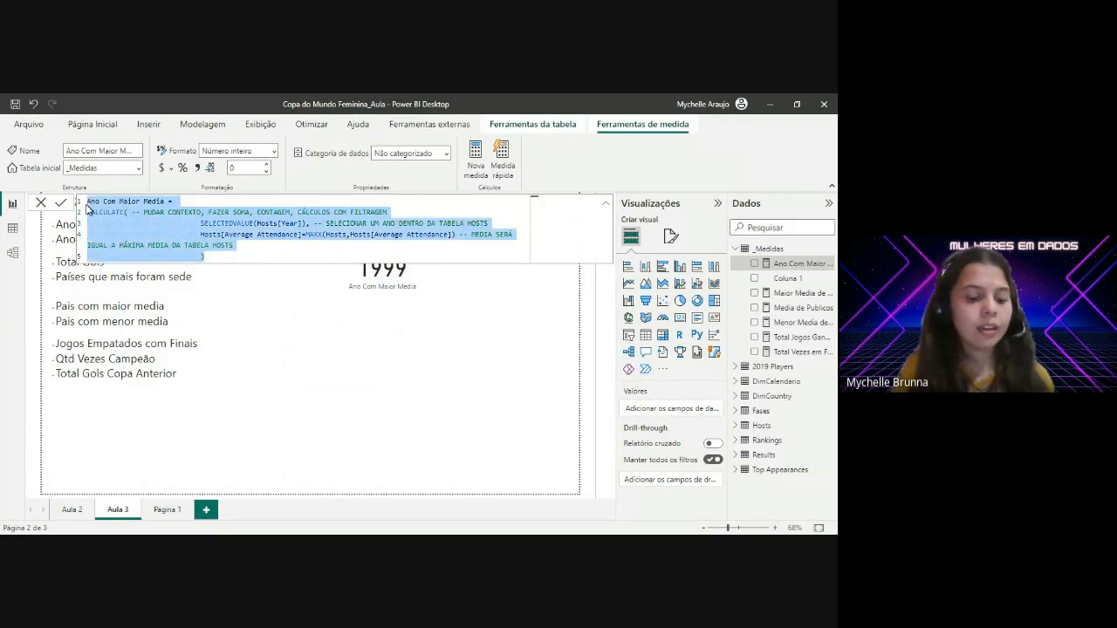
click(458, 351)
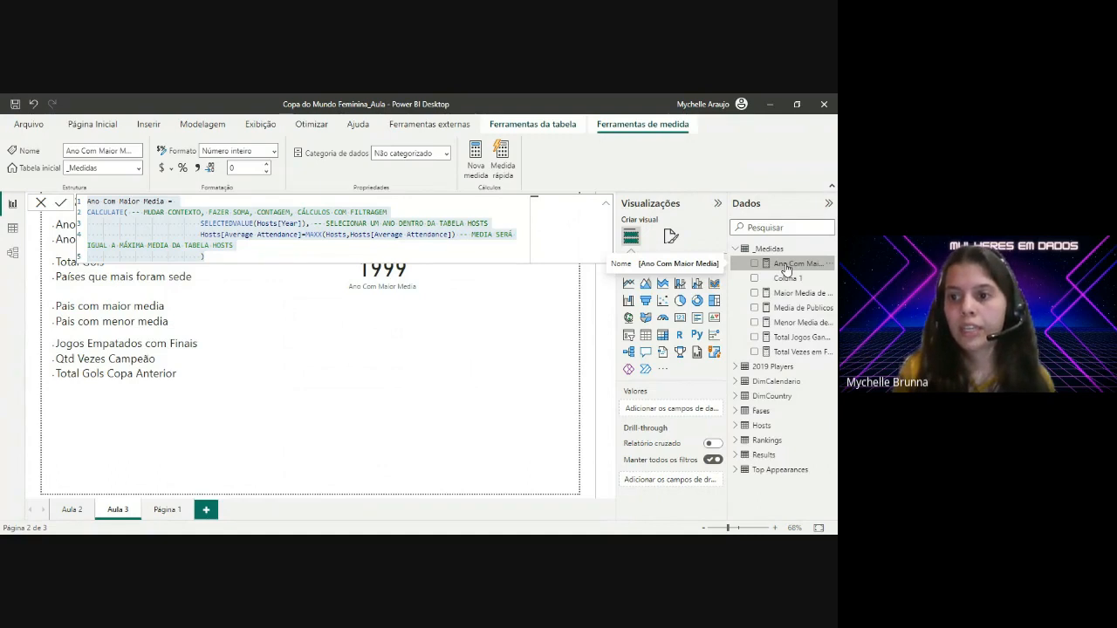
click(533, 386)
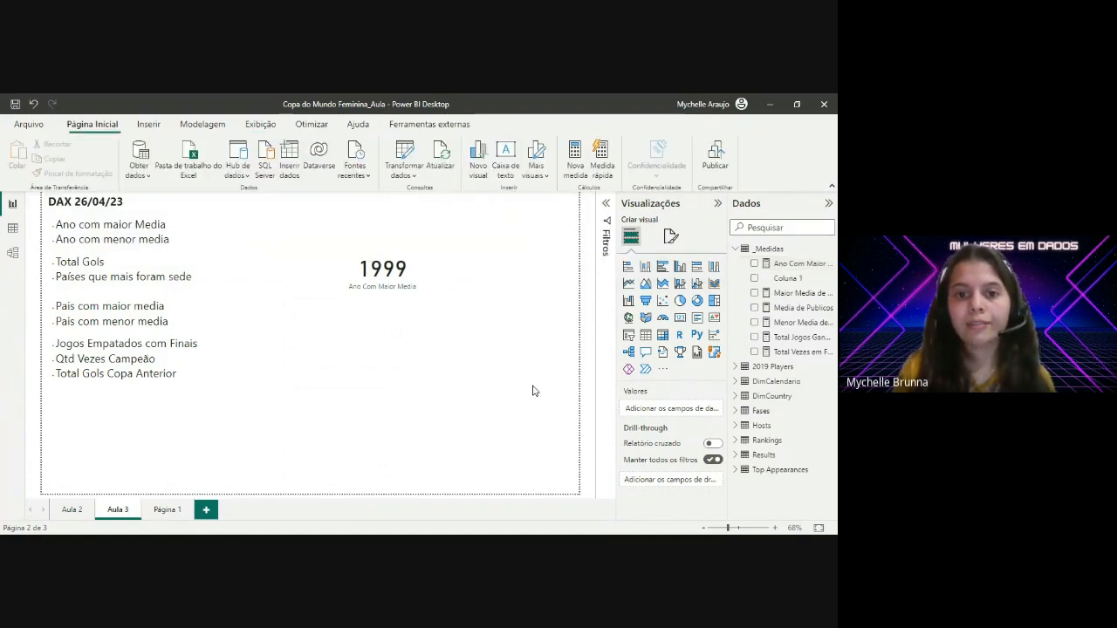
Step: Create a new measure from the copied Ano Com Maior Media formula and rename it Ano Com Menor Media
right_click(792, 272)
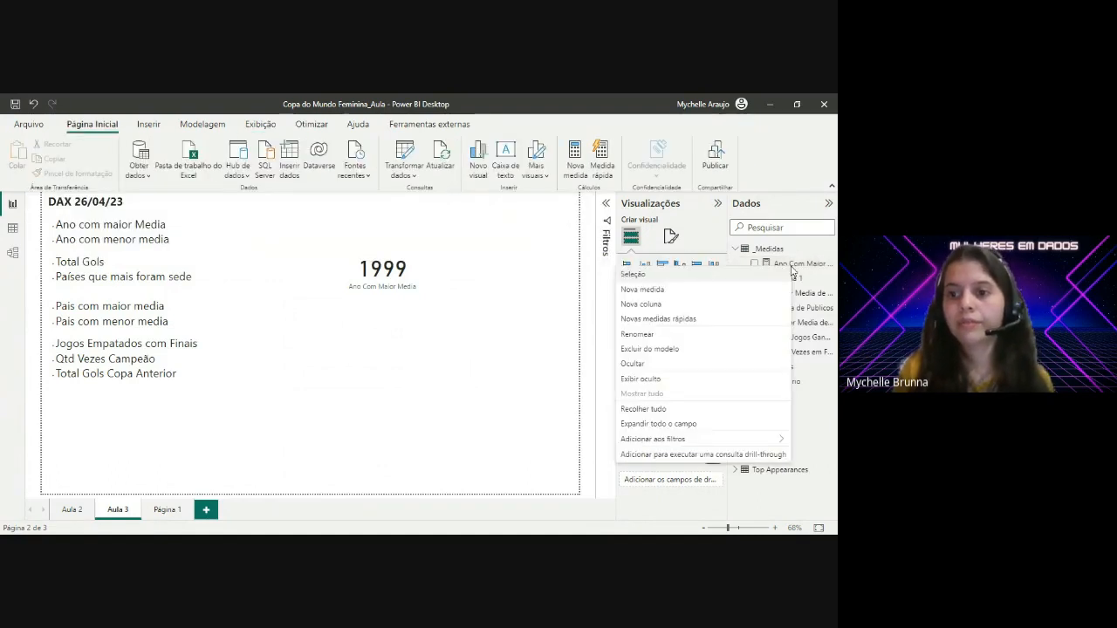
key(Escape)
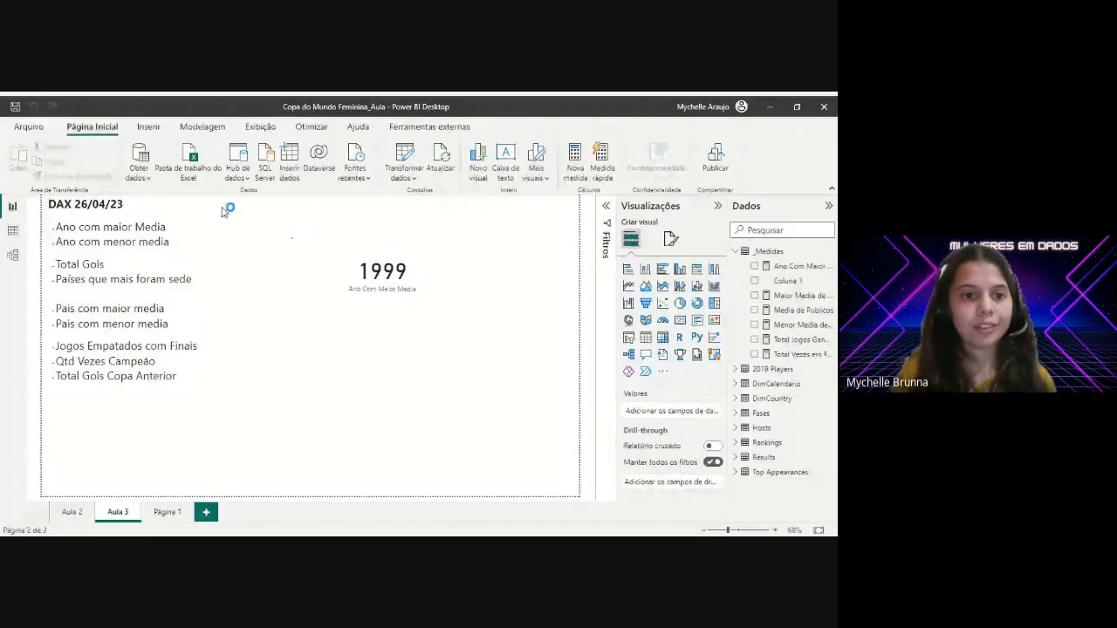
click(575, 157)
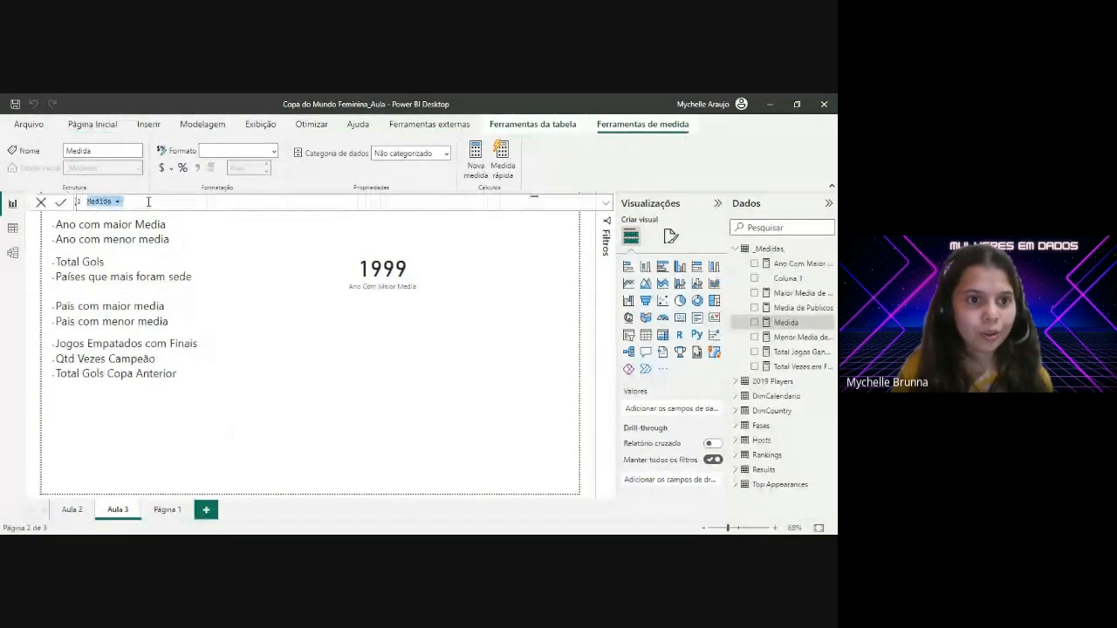
key(ctrl+v)
click(140, 202)
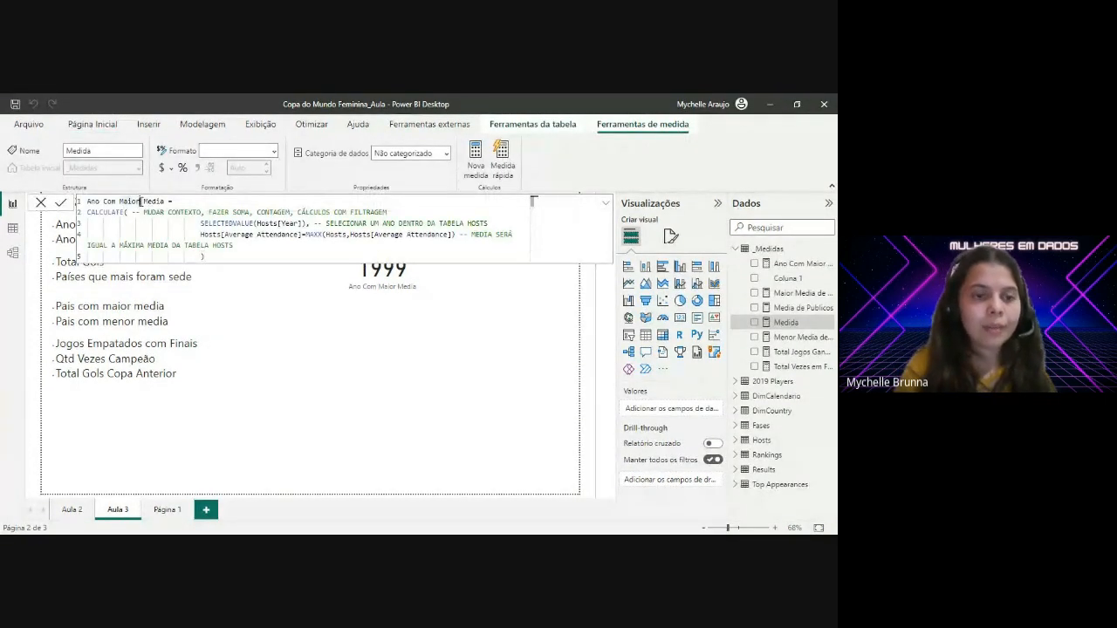
text(Menor)
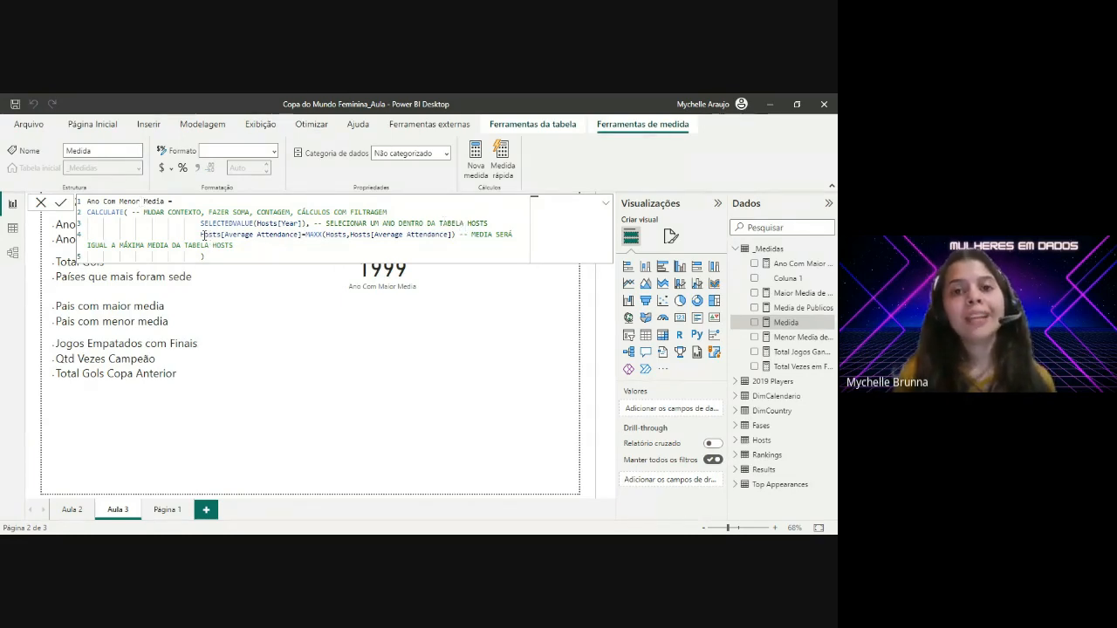
Step: Replace MAXX with MINX in the Average Attendance filter of the Ano Com Menor Media formula
drag(201, 235, 460, 235)
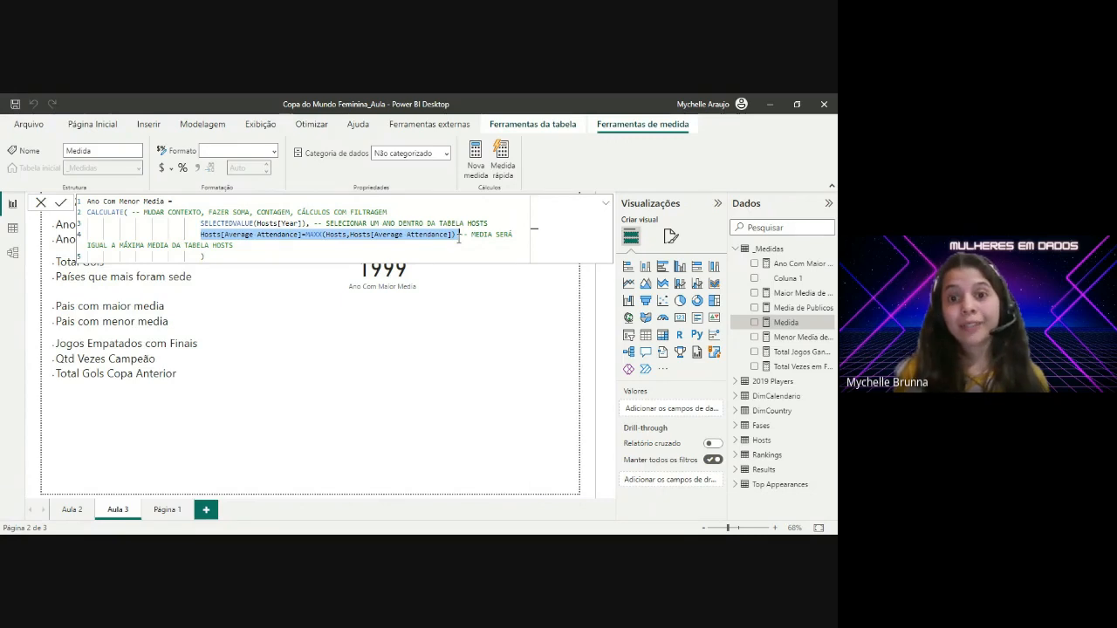
click(318, 236)
text(MIN)
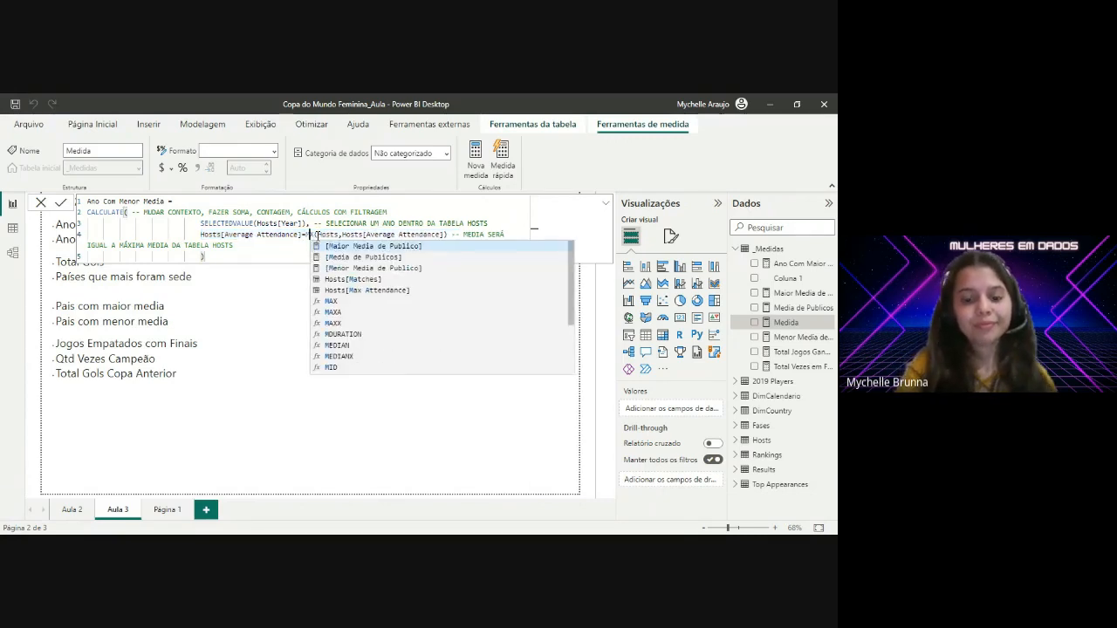
text(X)
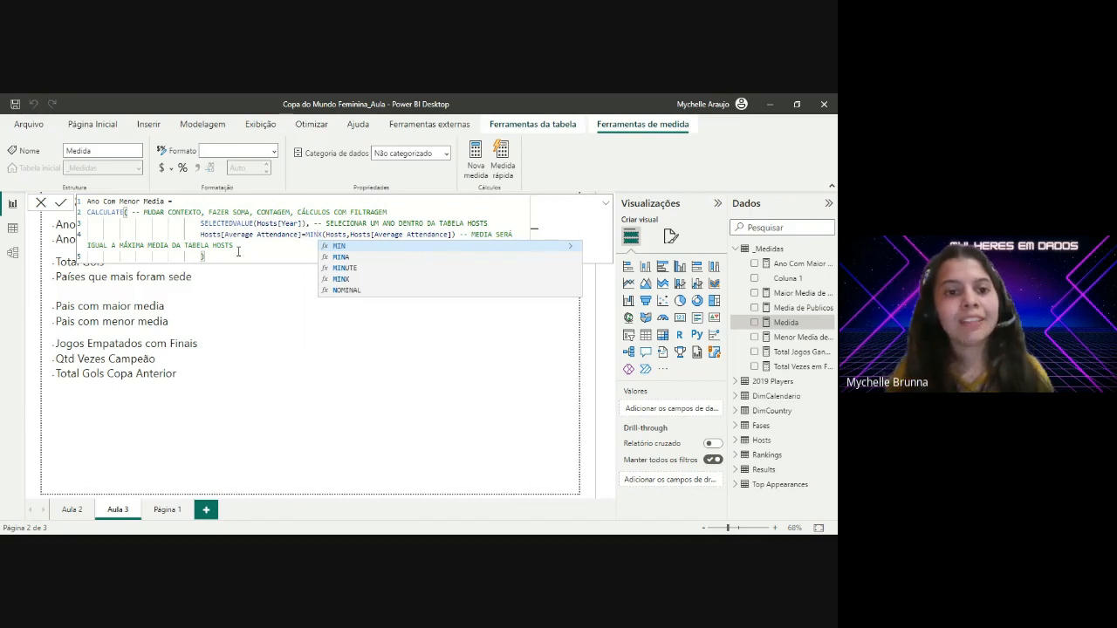
click(233, 257)
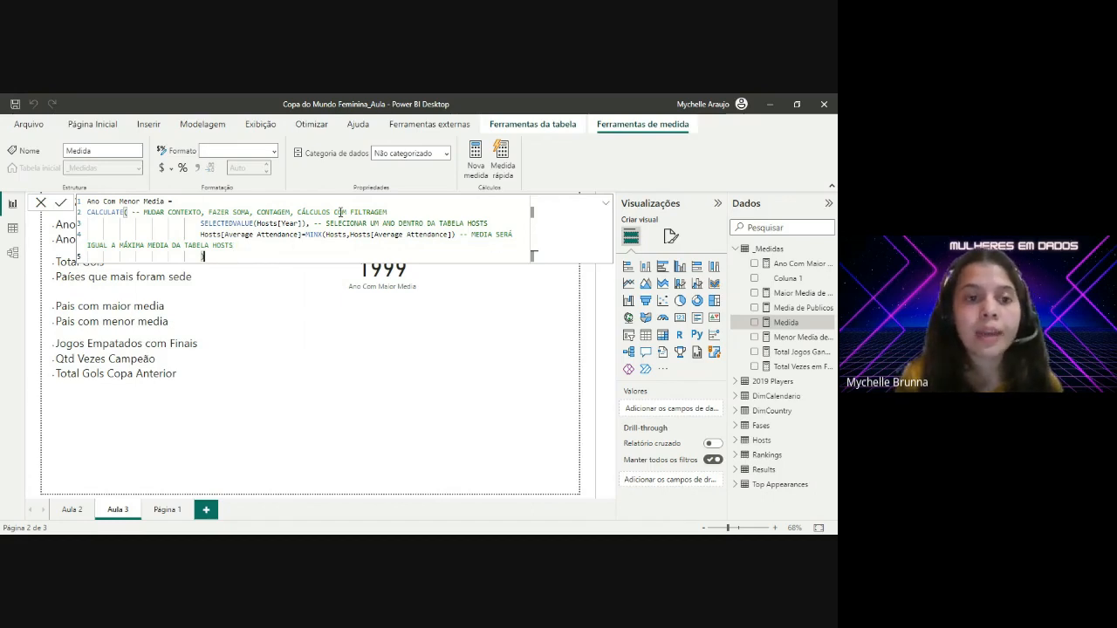
Step: Change MÁXIMA to MINIMA in the comment on the average filter and commit the Ano Com Menor Media measure
click(144, 246)
key(BackSpace)
key(BackSpace)
key(BackSpace)
key(BackSpace)
key(BackSpace)
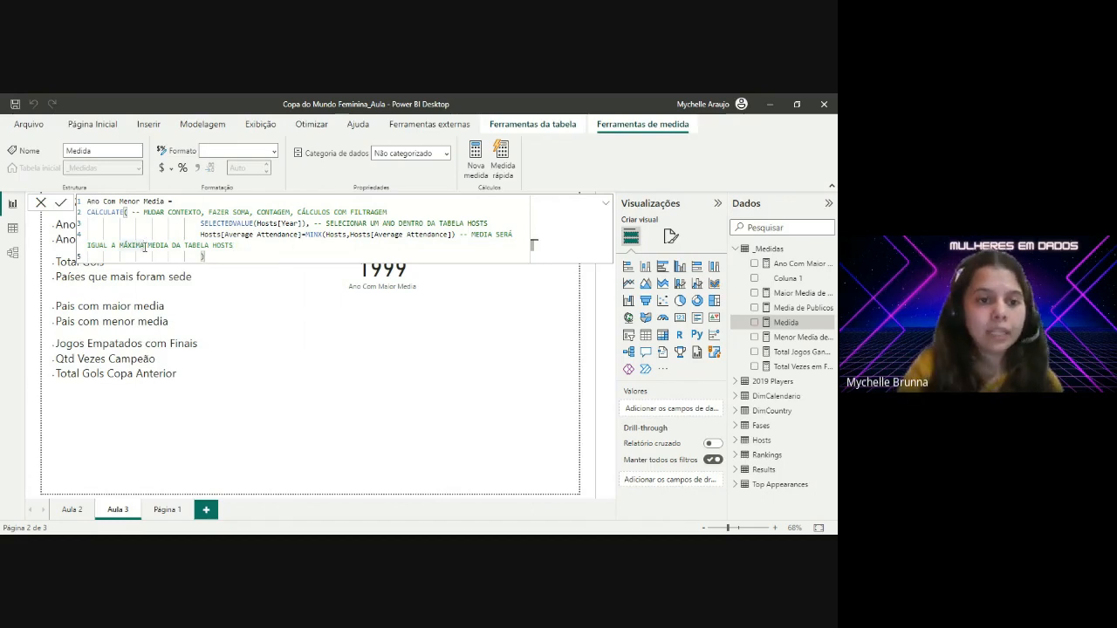
text(INIMA)
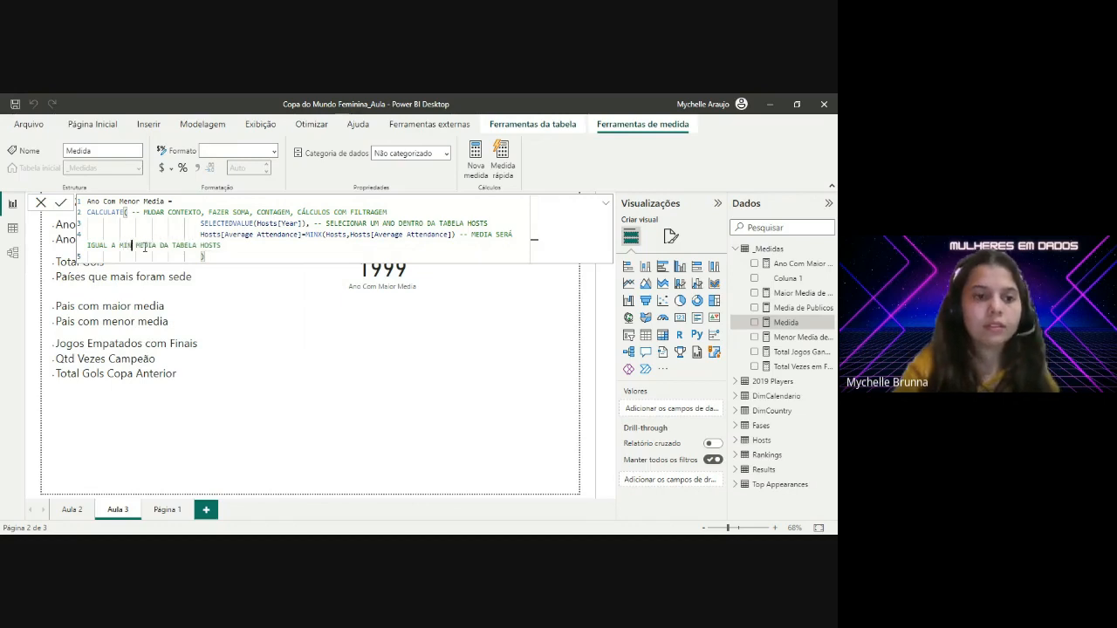
click(215, 260)
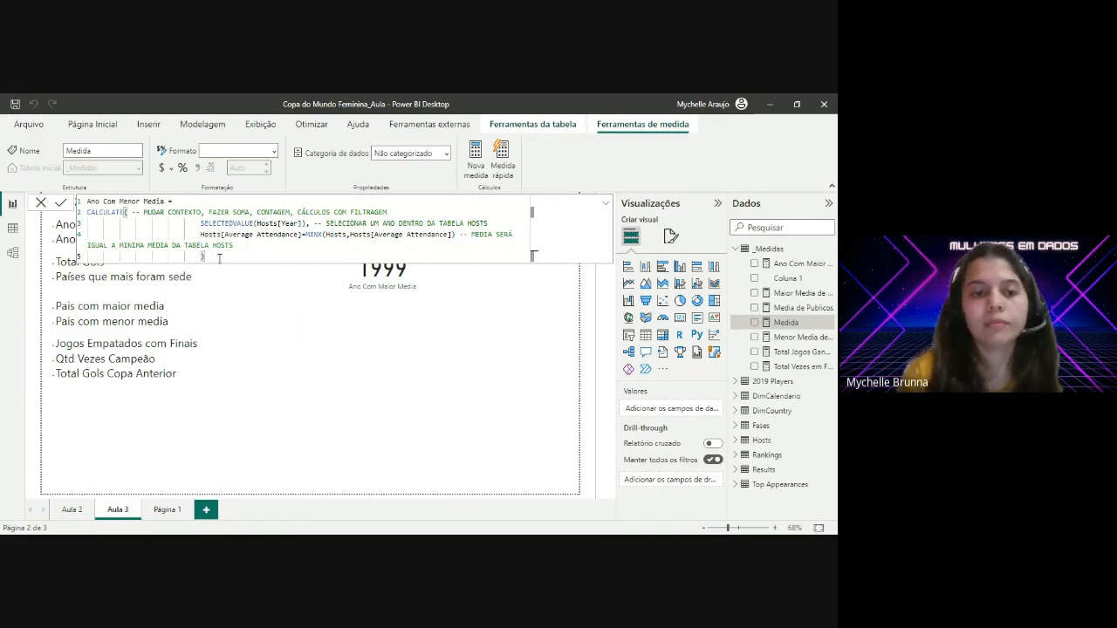
key(Return)
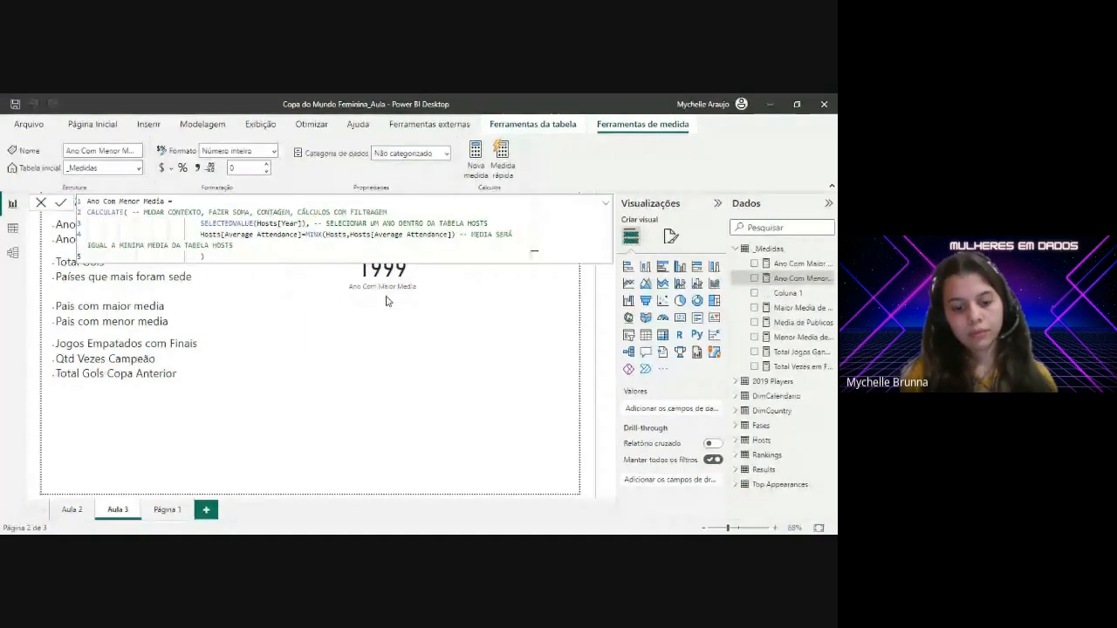
Step: Show Ano Com Menor Media in a card, and move and shrink the Ano Com Maior Media card beside the first lines of the list
click(384, 289)
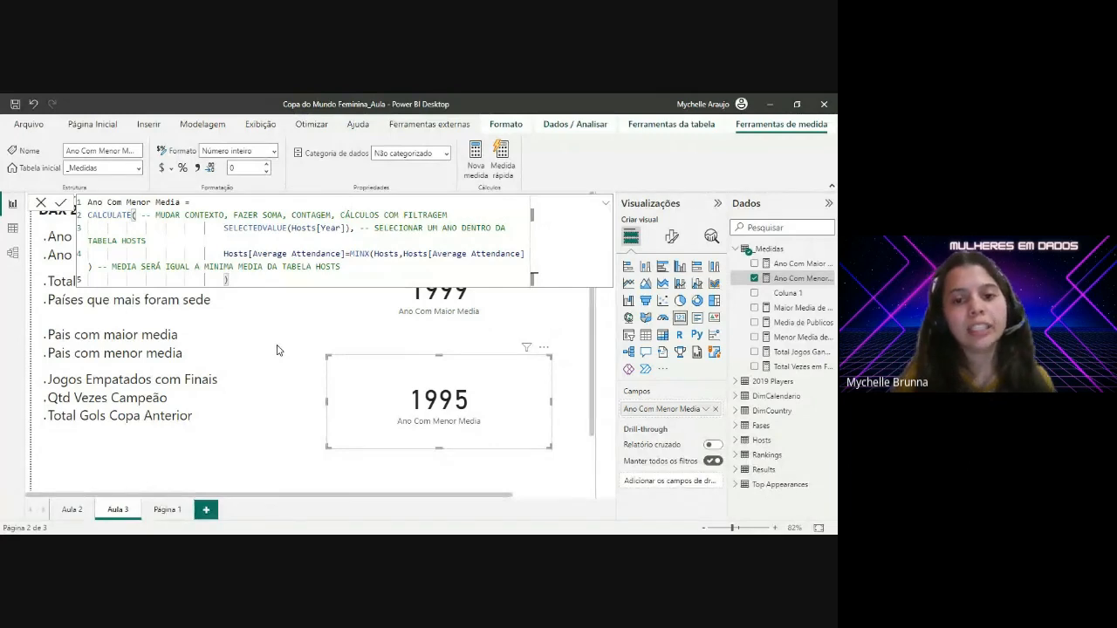
click(261, 377)
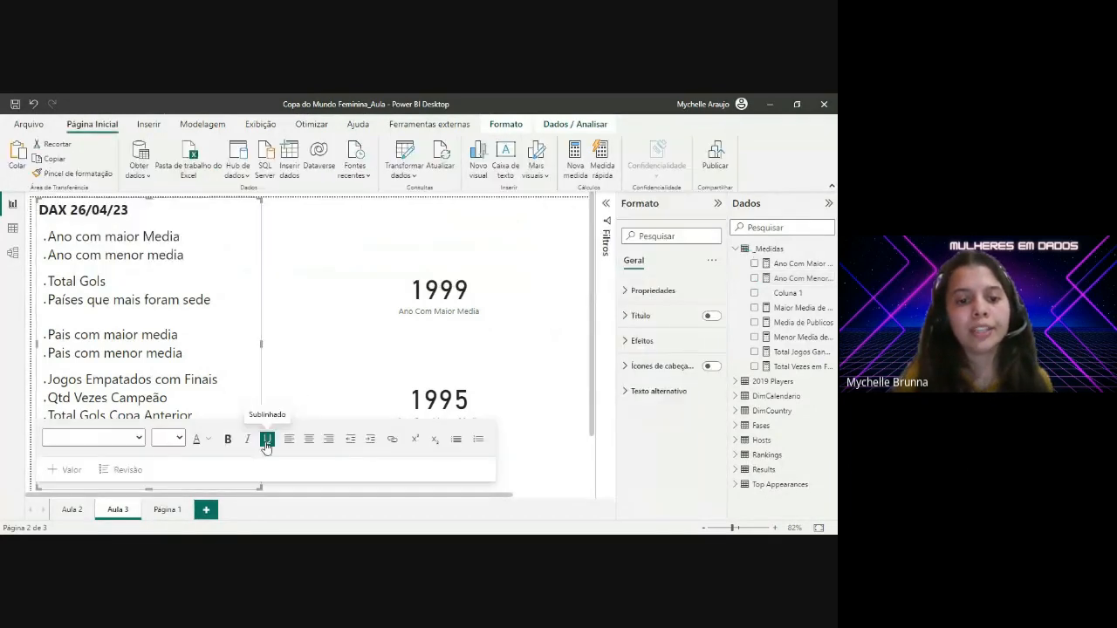
click(476, 288)
drag(420, 296, 352, 257)
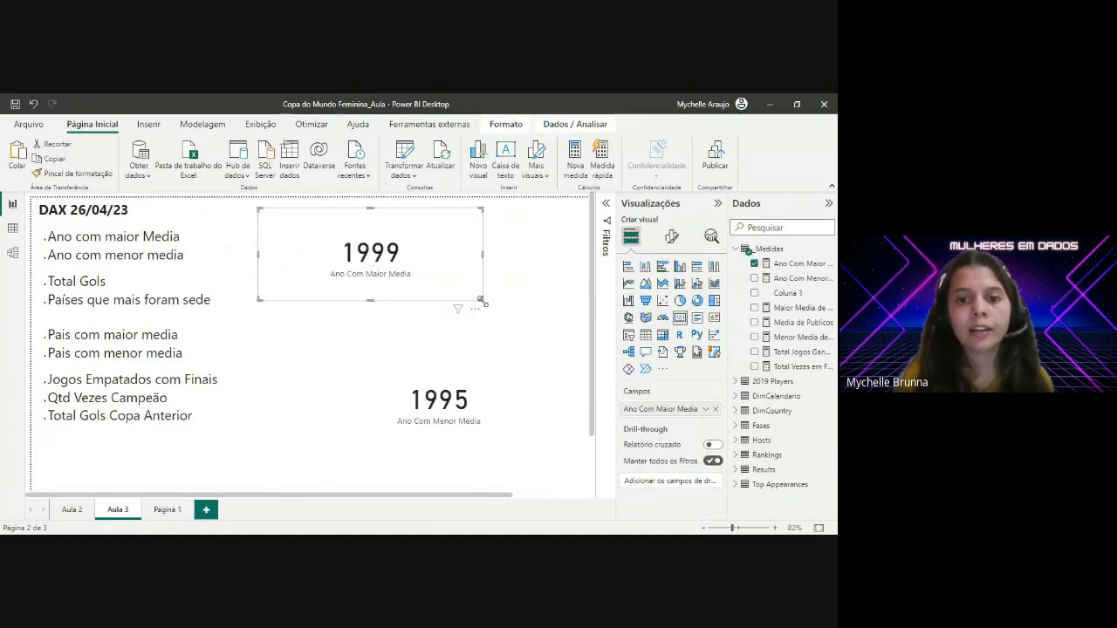
drag(479, 299, 389, 274)
Step: Place the Ano Com Menor Media card to the right of the Ano Com Maior Media card and shrink it to match
drag(445, 413, 458, 264)
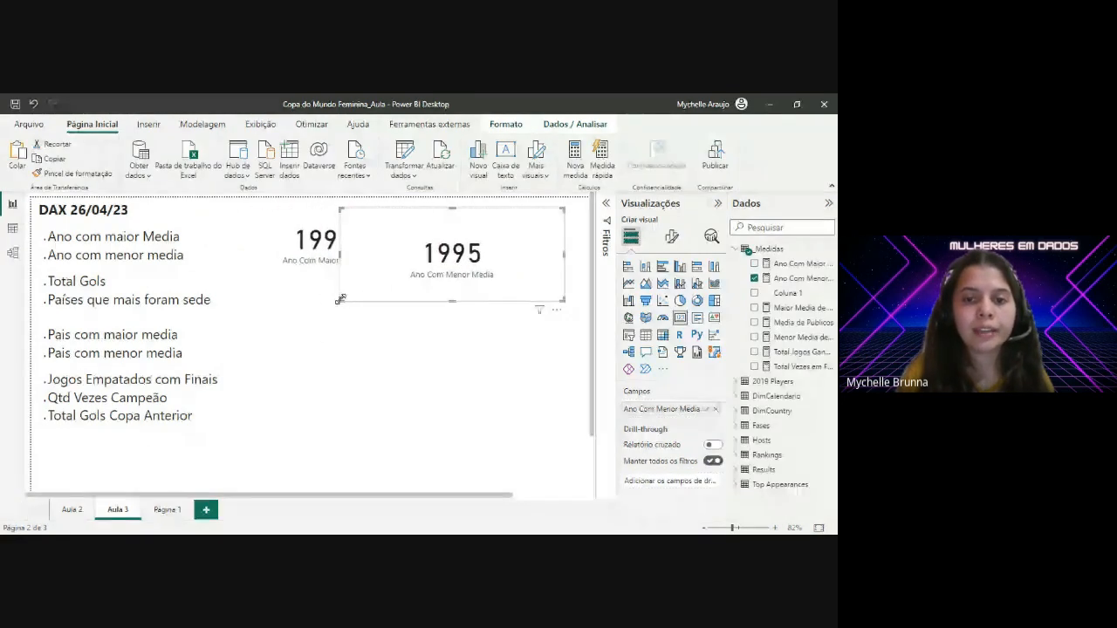
drag(342, 300, 405, 271)
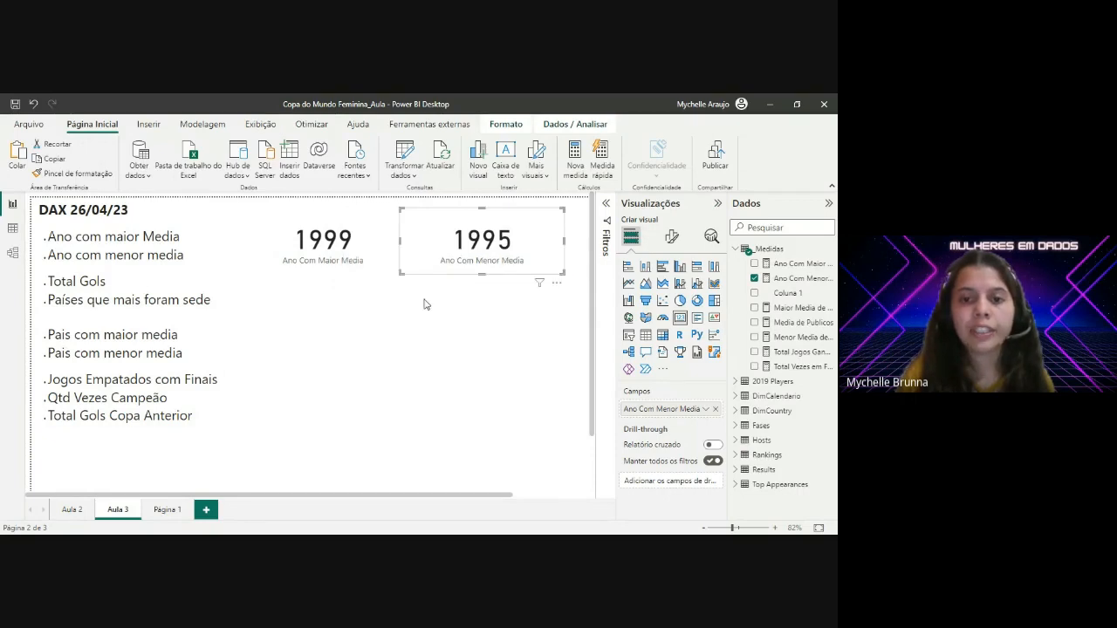
click(405, 319)
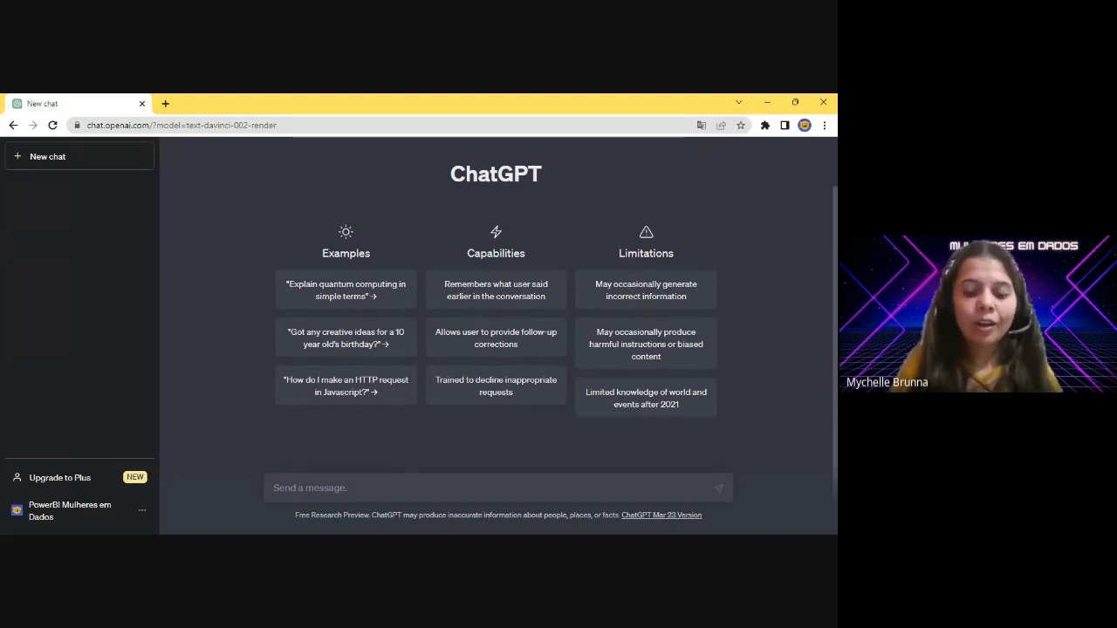
Step: Switch to ChatGPT and send "explicar codigo DAX" followed by the complete Ano Com Maior Media formula with its comments
text(explicar c)
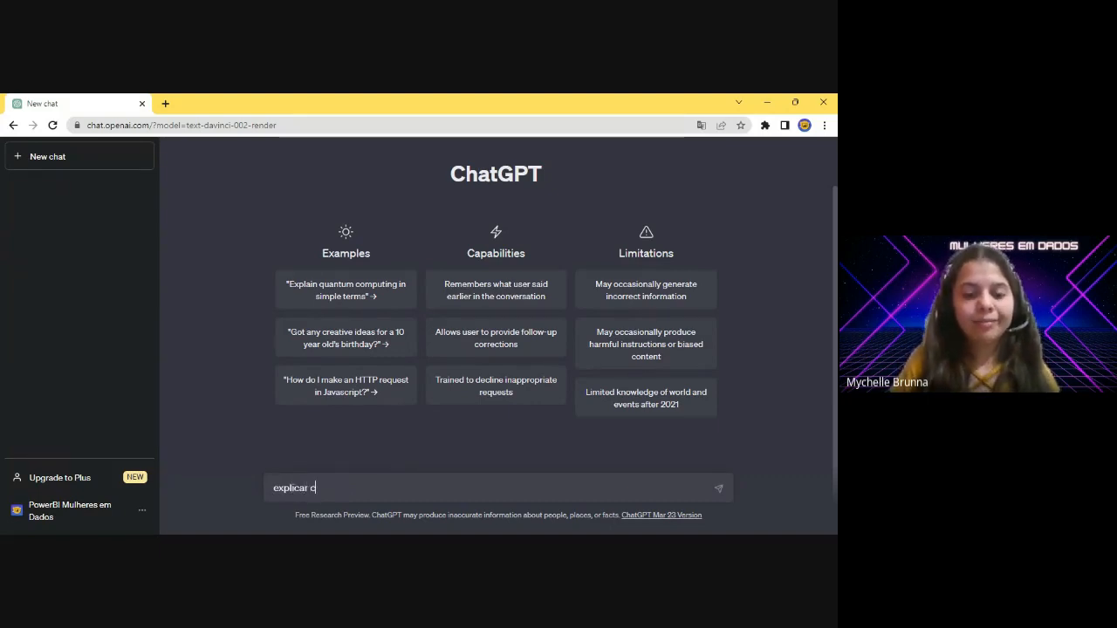
text(odigo DAX)
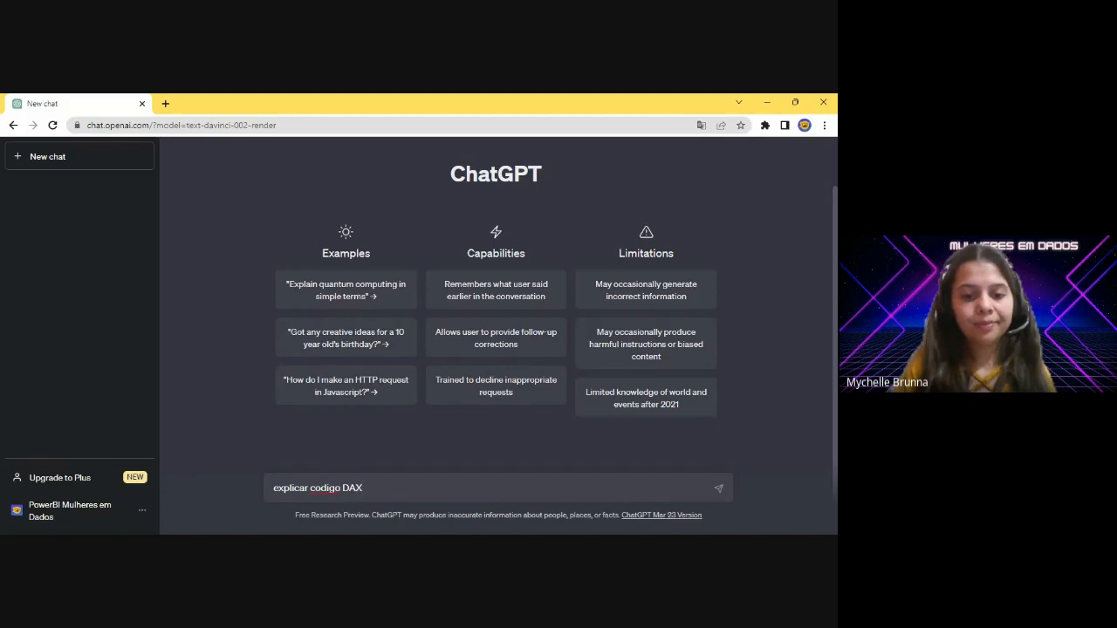
key(shift+Return)
text(Ano Com Maior Media = CALCULATE( -- MUDAR CONTEXTO, FAZER SOMA, CONTAGEM, CÁLCULOS COM FILTRAGEM 	SELECTEDVALUE(Hosts[Year]), -- SELECIONAR UM ANO DENTRO DA TABELA HOSTS 	Hosts[Average Attendance]=MAXX(Hosts,Hosts[Average Attendance]) -- MEDIA SERÁ IGUAL A MÁXIMA MEDIA DA TABELA HOSTS 	))
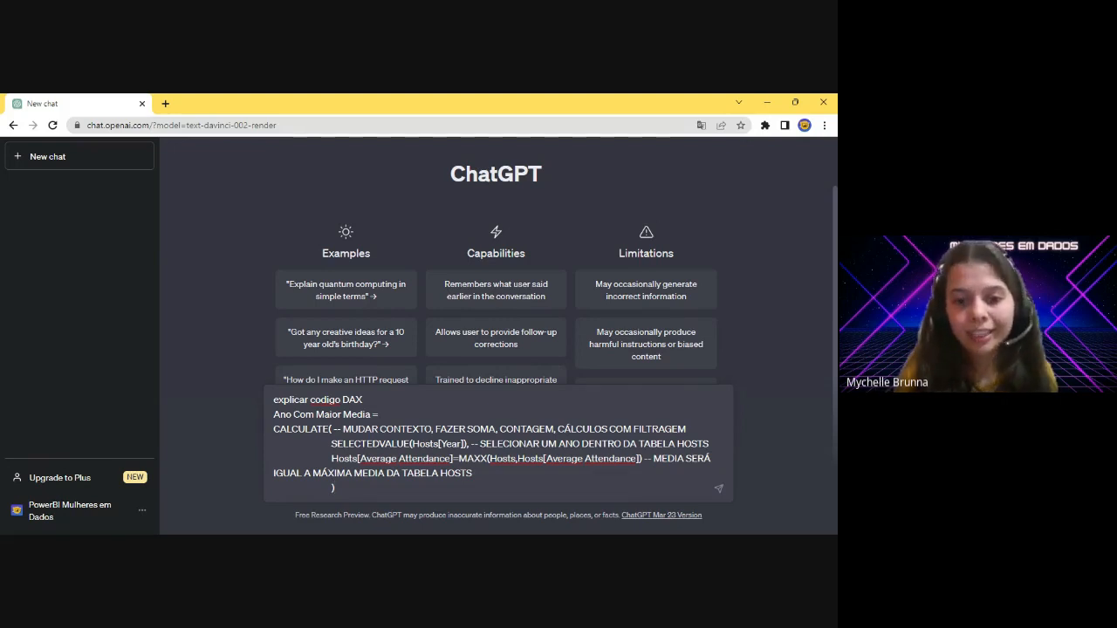
key(Return)
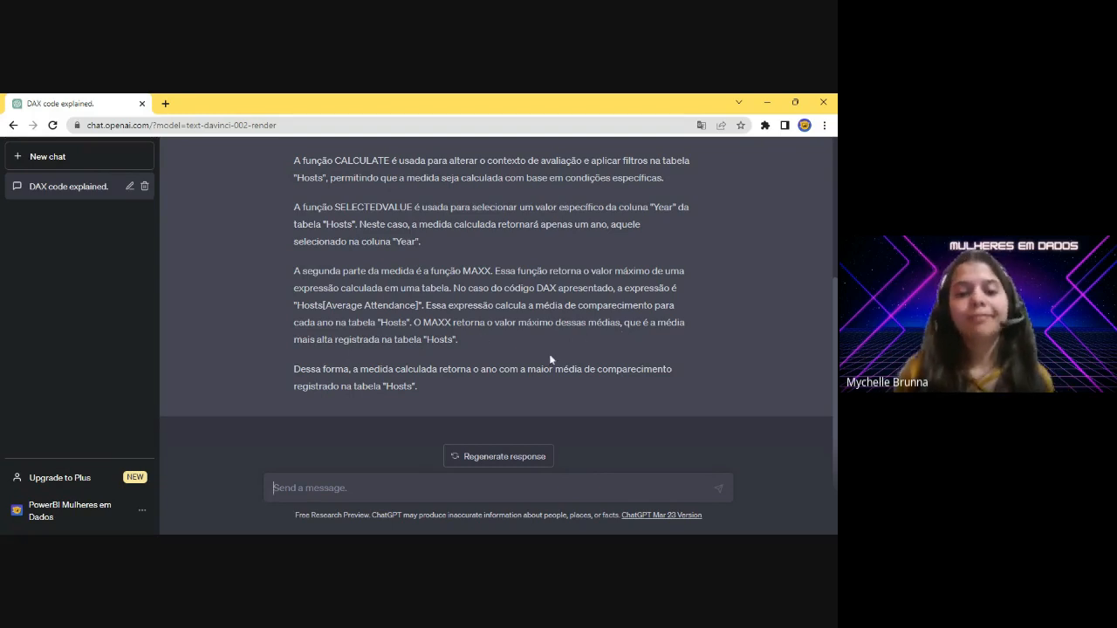
Step: Read through ChatGPT's explanation of the CALCULATE, SELECTEDVALUE and MAXX parts of the measure
scroll(549, 354, up, 2)
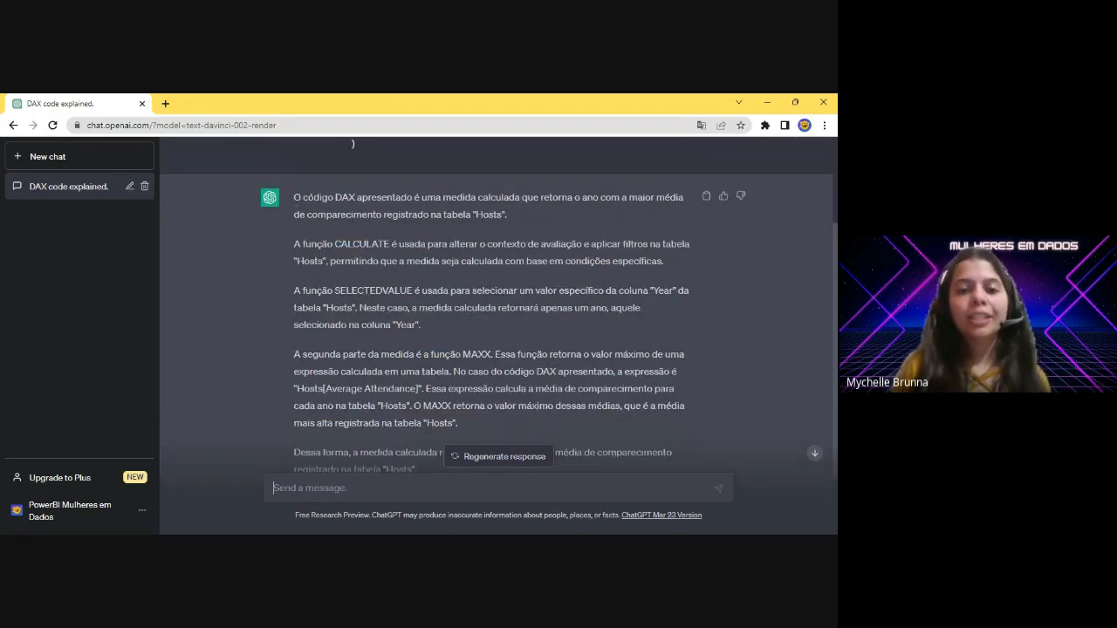
scroll(497, 288, down, 2)
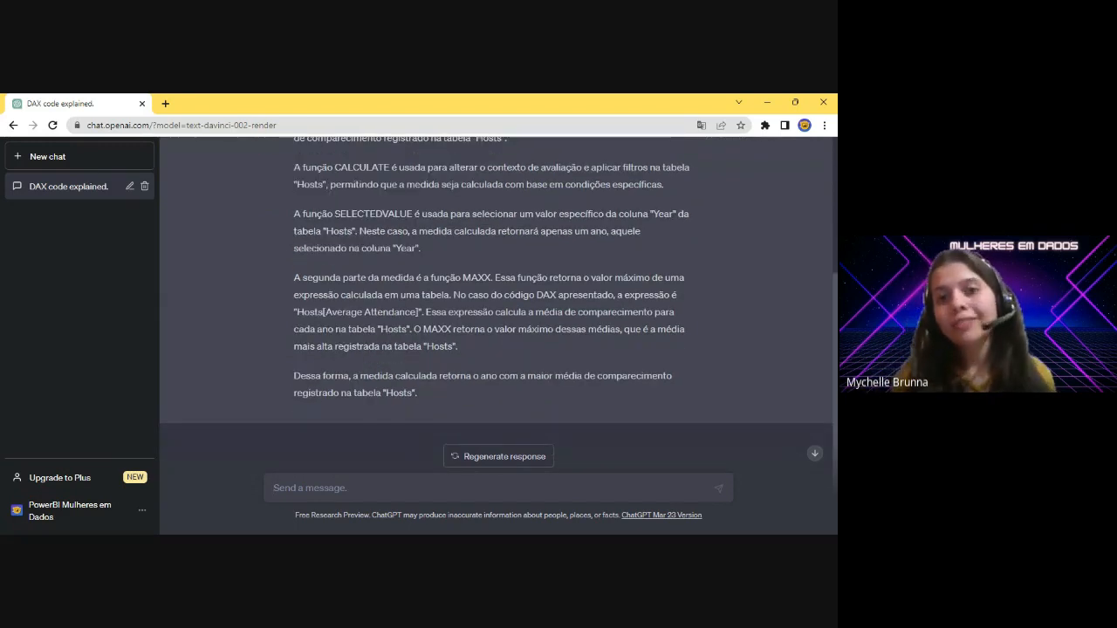
scroll(497, 288, down, 1)
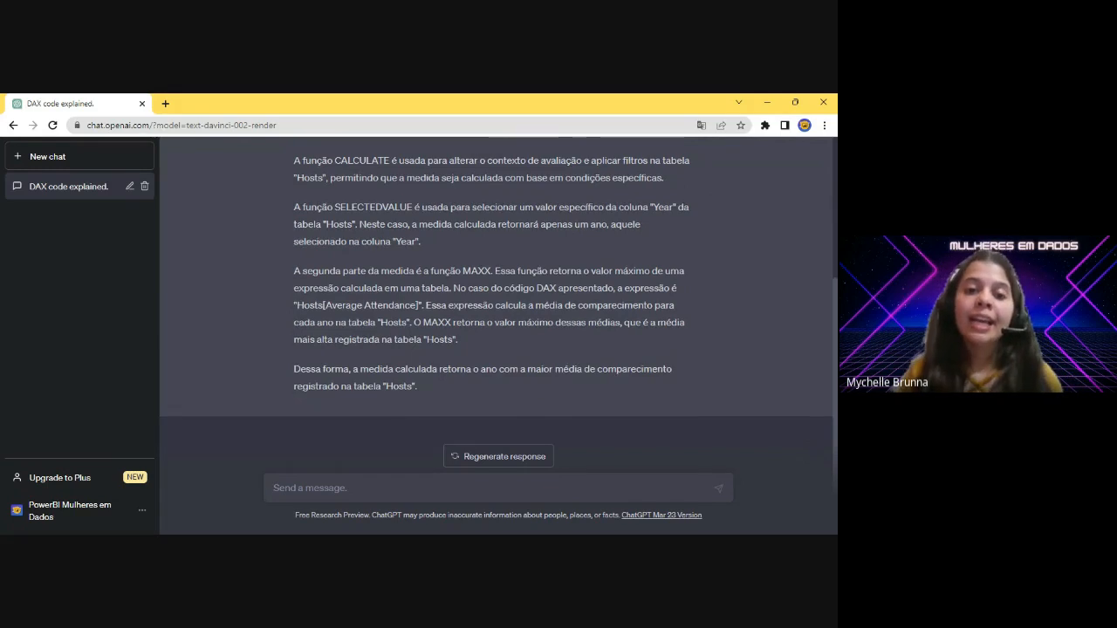
scroll(498, 288, up, 2)
scroll(498, 288, down, 2)
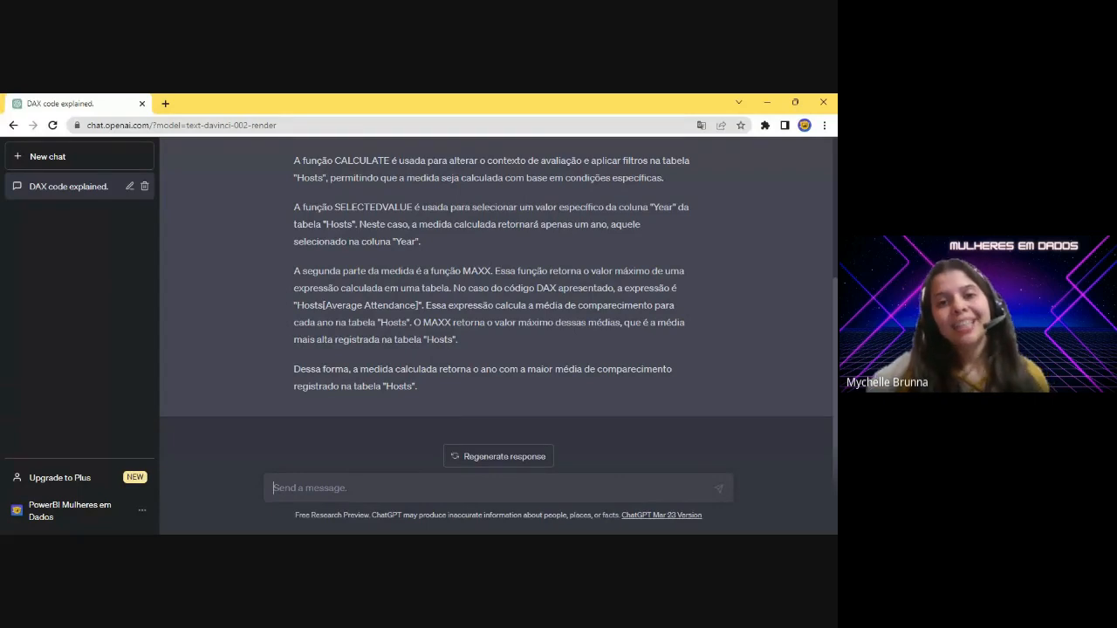
scroll(497, 297, up, 1)
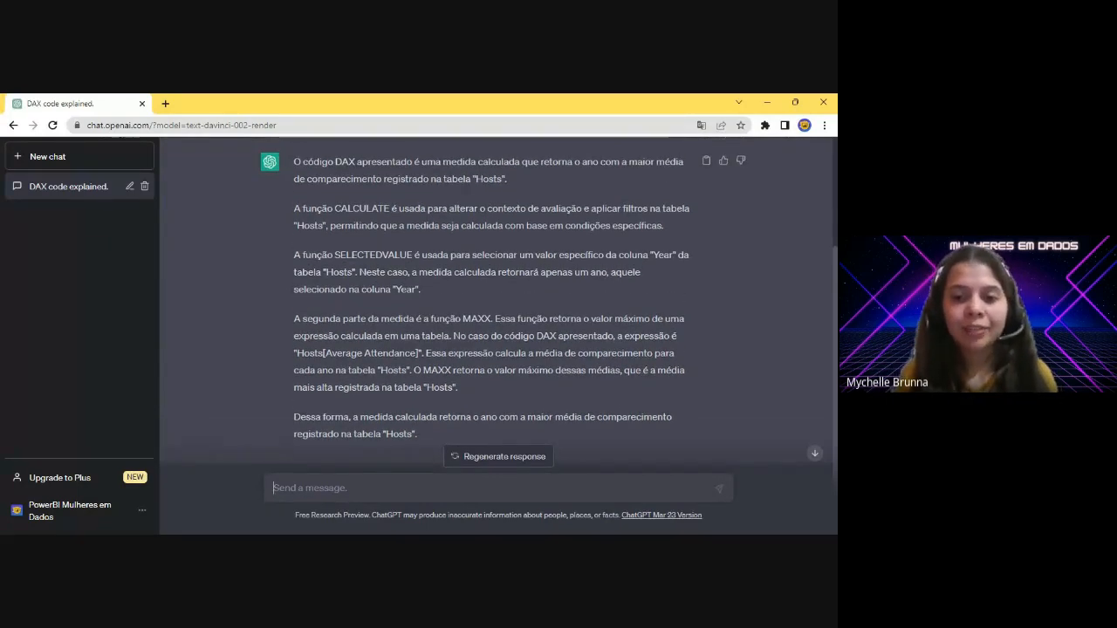
scroll(498, 297, down, 1)
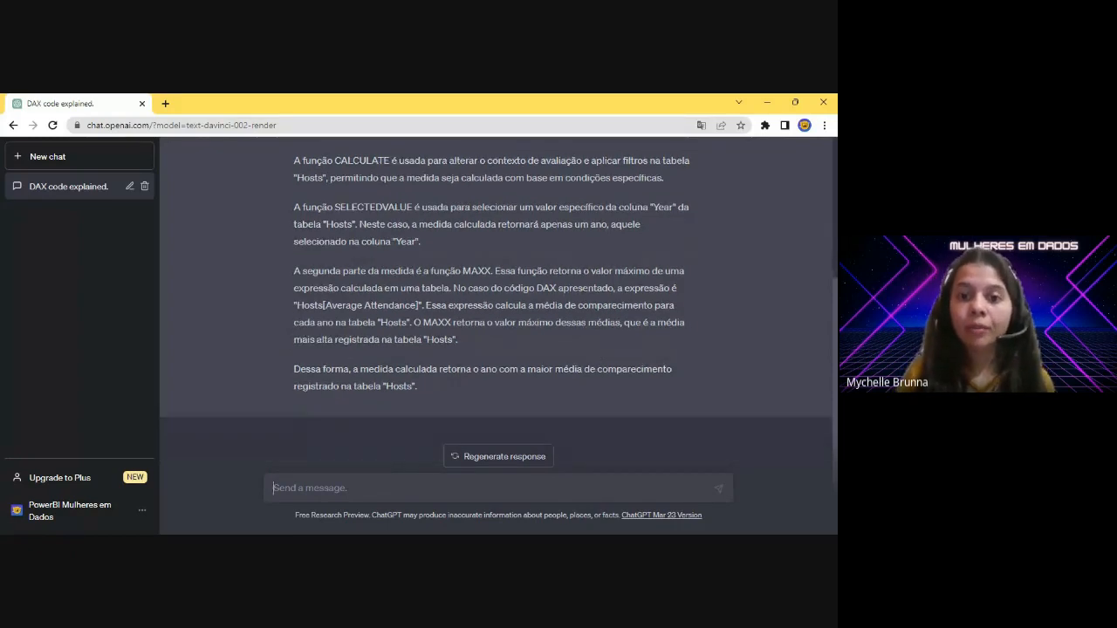
Step: Draft the message "diferenca entre" followed by two copies, joined by "e", of the sent formula's MAXX(Hosts,Hosts[Average Attendance]) expression
scroll(456, 267, up, 3)
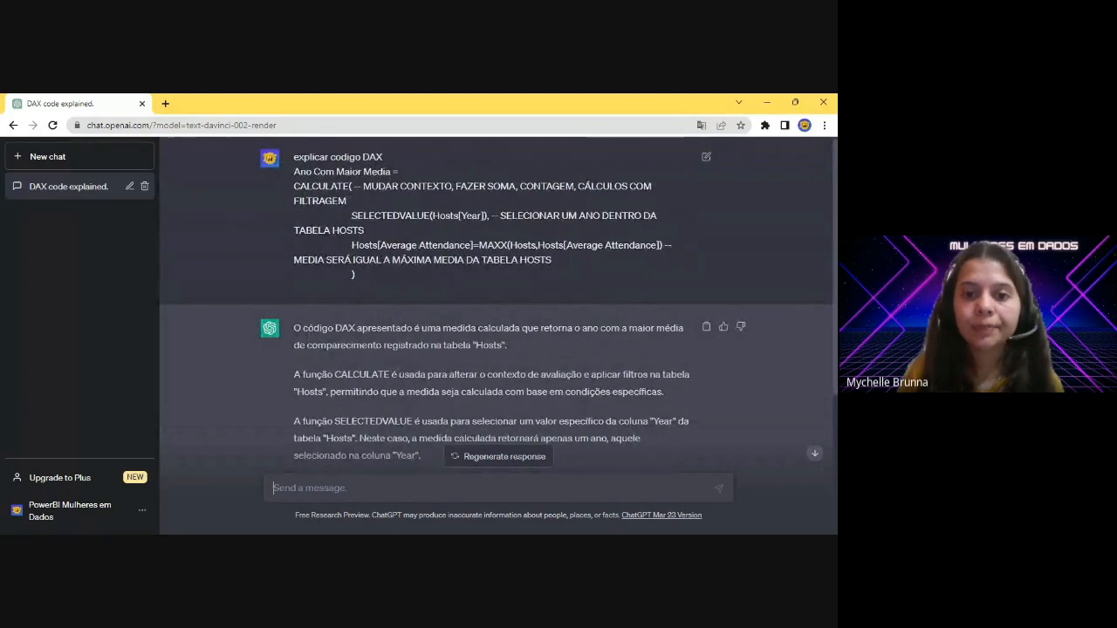
drag(479, 245, 662, 245)
key(ctrl+c)
scroll(324, 425, down, 3)
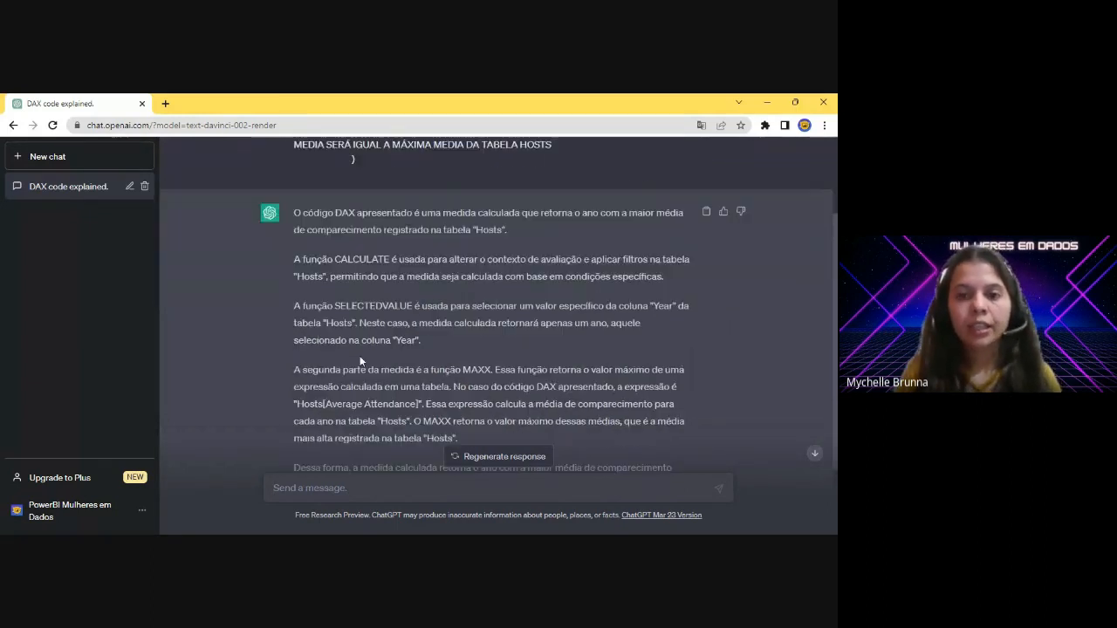
text(diferen)
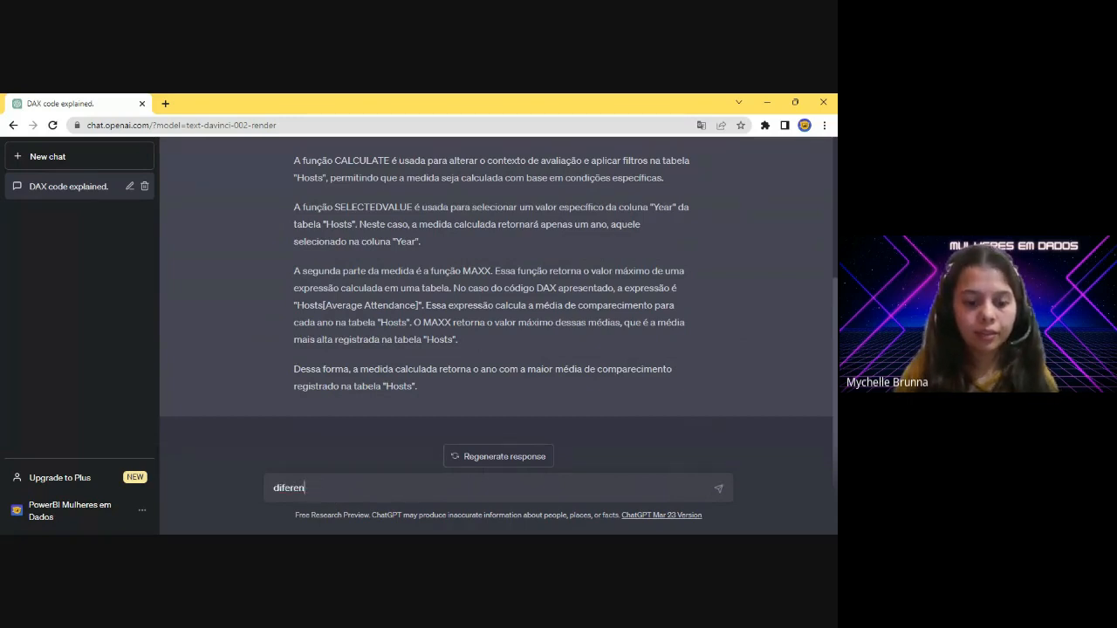
text(ca entre)
key(ctrl+v)
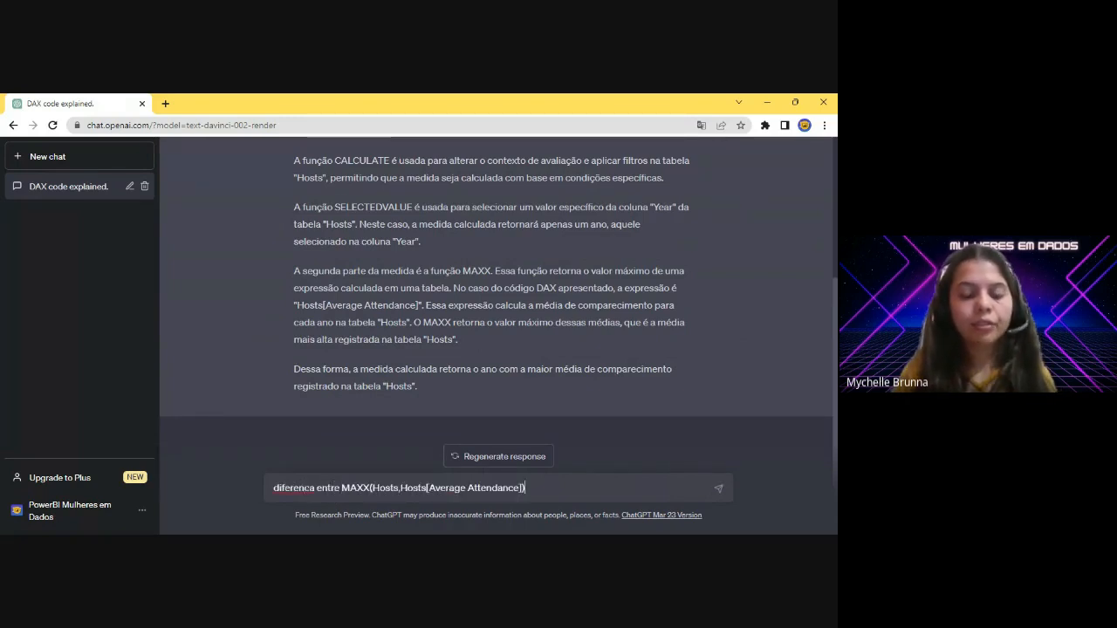
text(e)
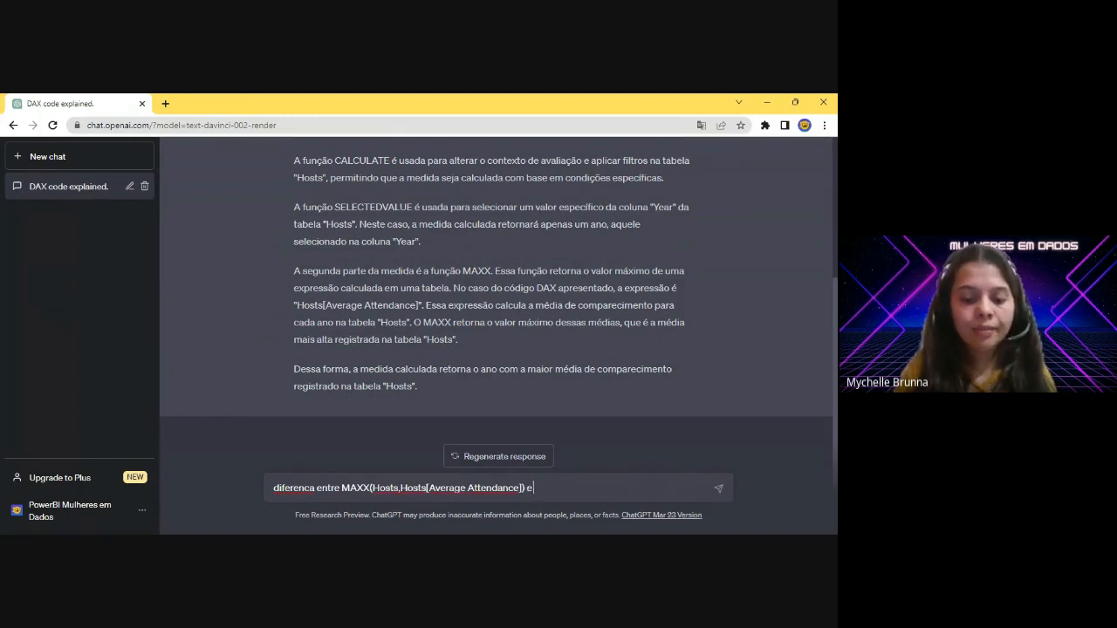
key(ctrl+v)
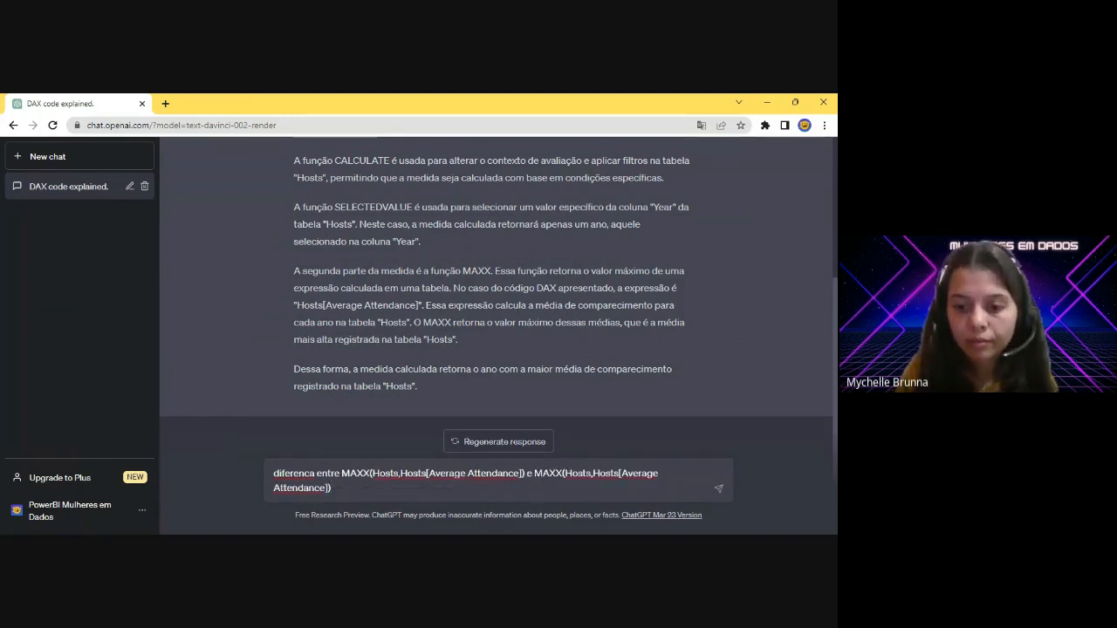
Step: Change the second expression in the draft to MAX(Hosts[Average Attendance]) and send the message
click(563, 473)
key(BackSpace)
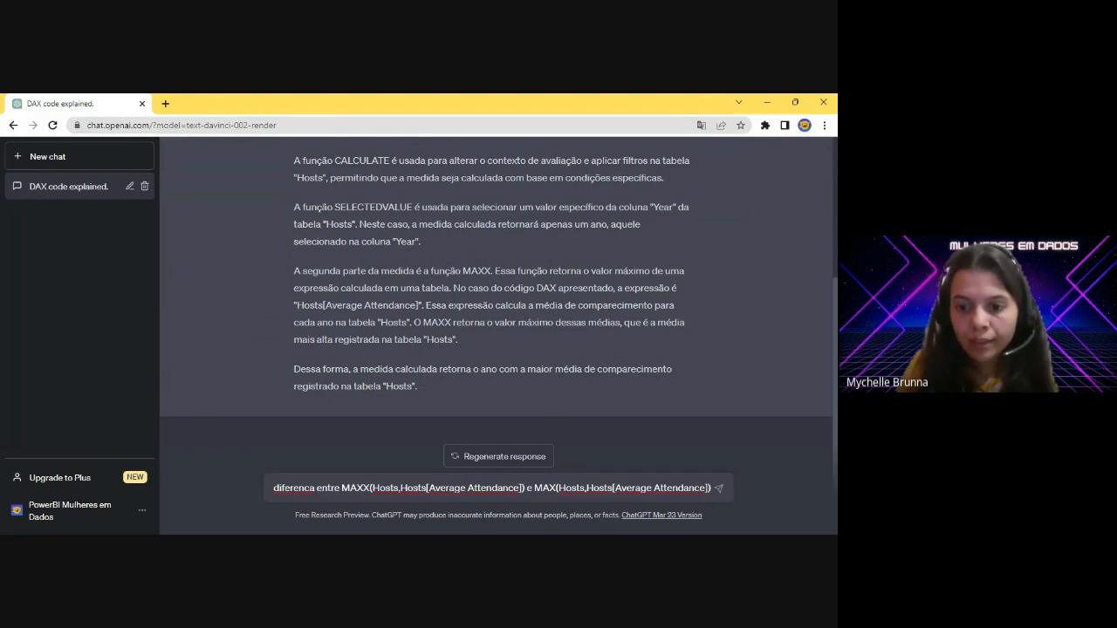
key(Delete)
key(Delete)
key(Delete)
key(Delete)
key(Delete)
key(Delete)
key(Delete)
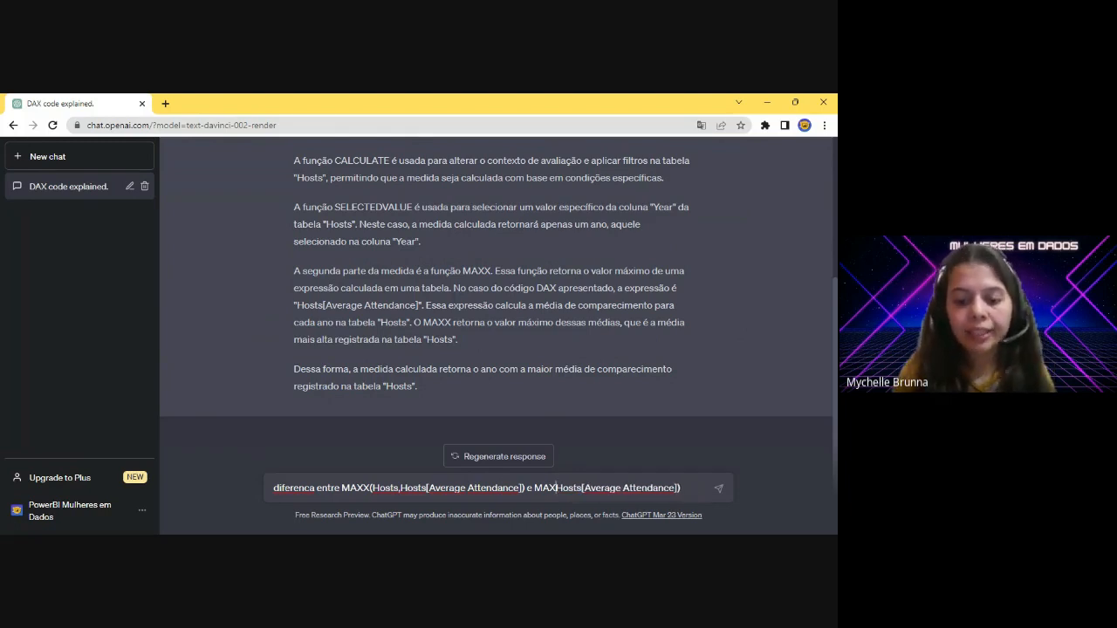
text(()
key(Return)
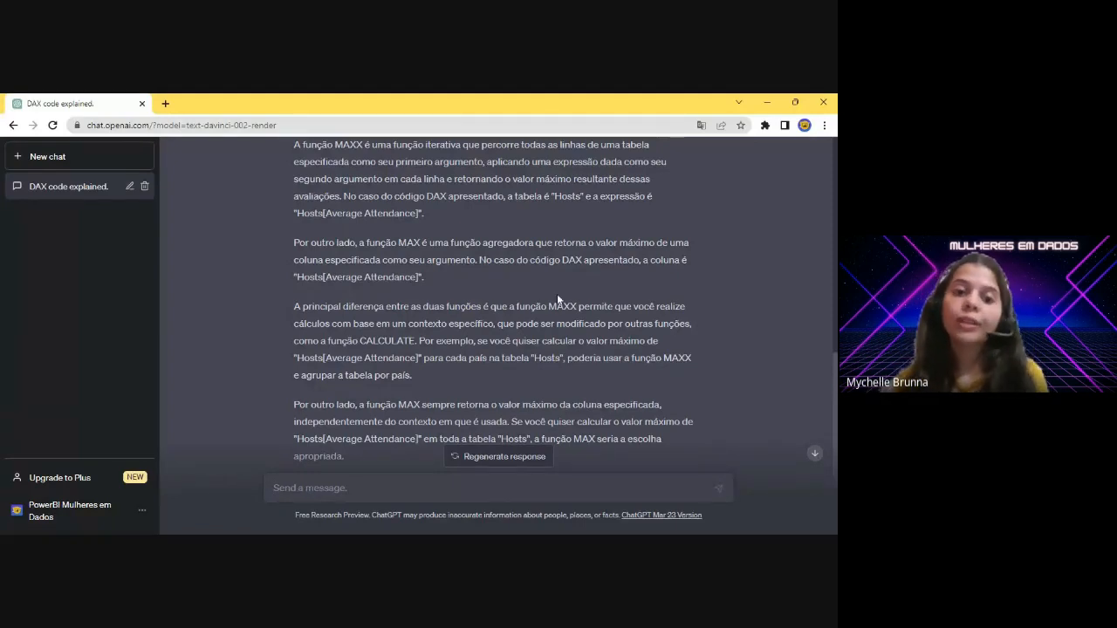
Step: Read the rest of the MAXX versus MAX answer and send "exemplifique a diferenca entre funcao MAX e MAXX"
scroll(557, 294, down, 2)
scroll(355, 260, down, 2)
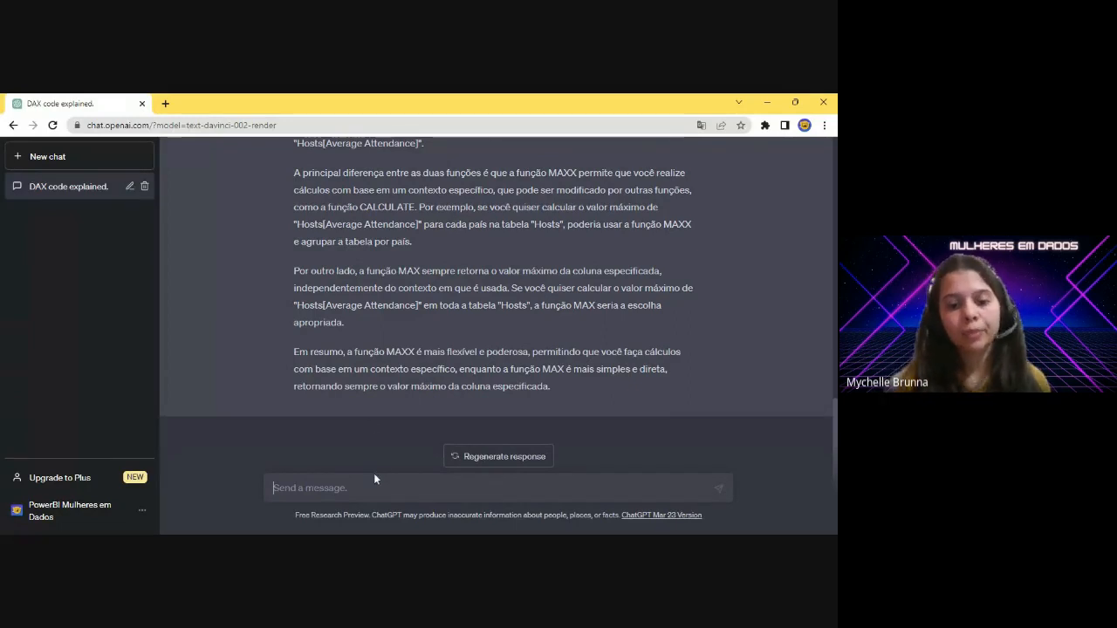
text(exemplif)
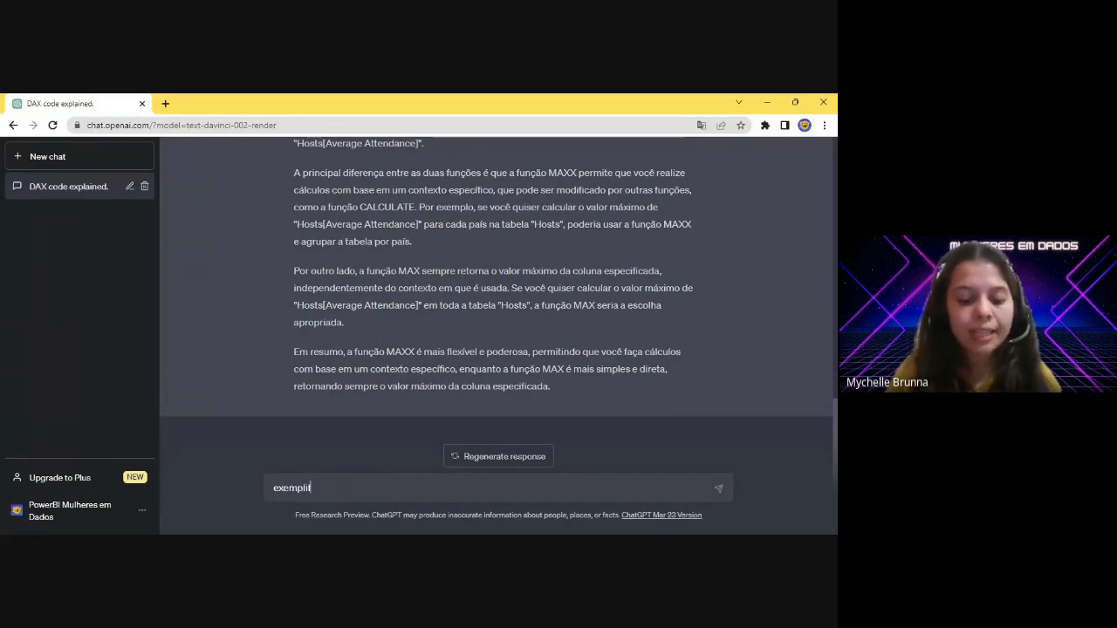
text(ique)
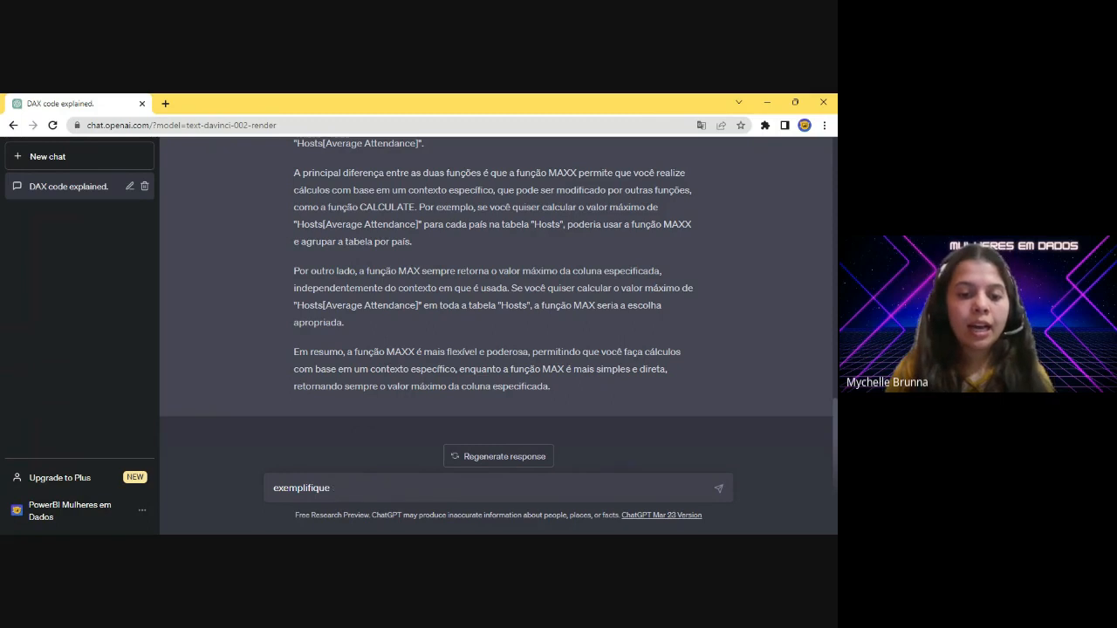
text( u u)
key(BackSpace)
text(a diferen'ca)
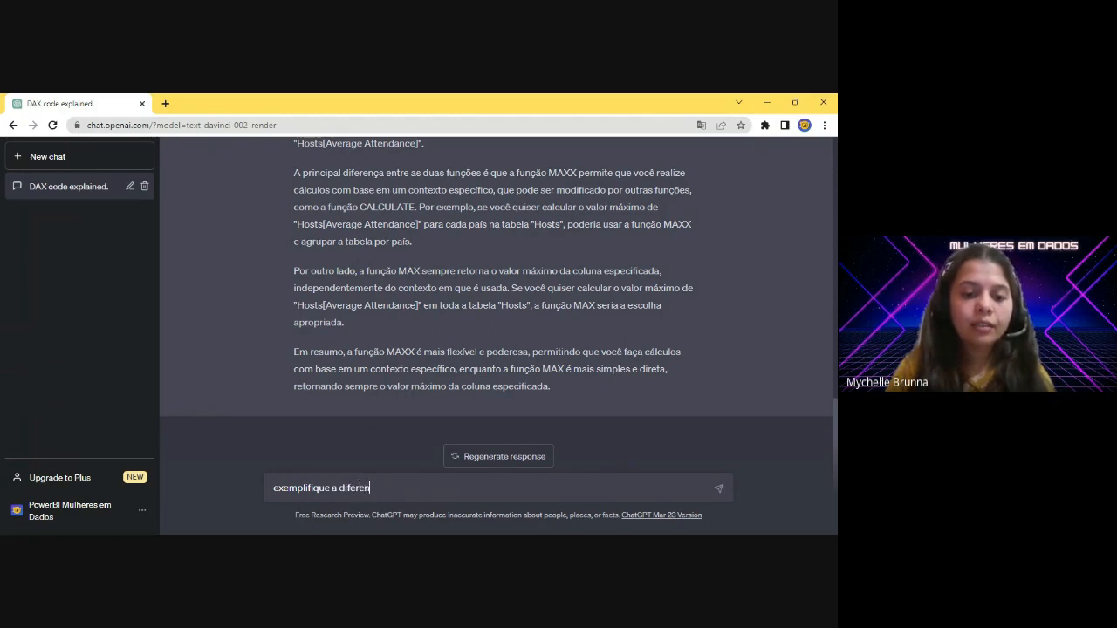
key(BackSpace)
key(BackSpace)
text(ca ent)
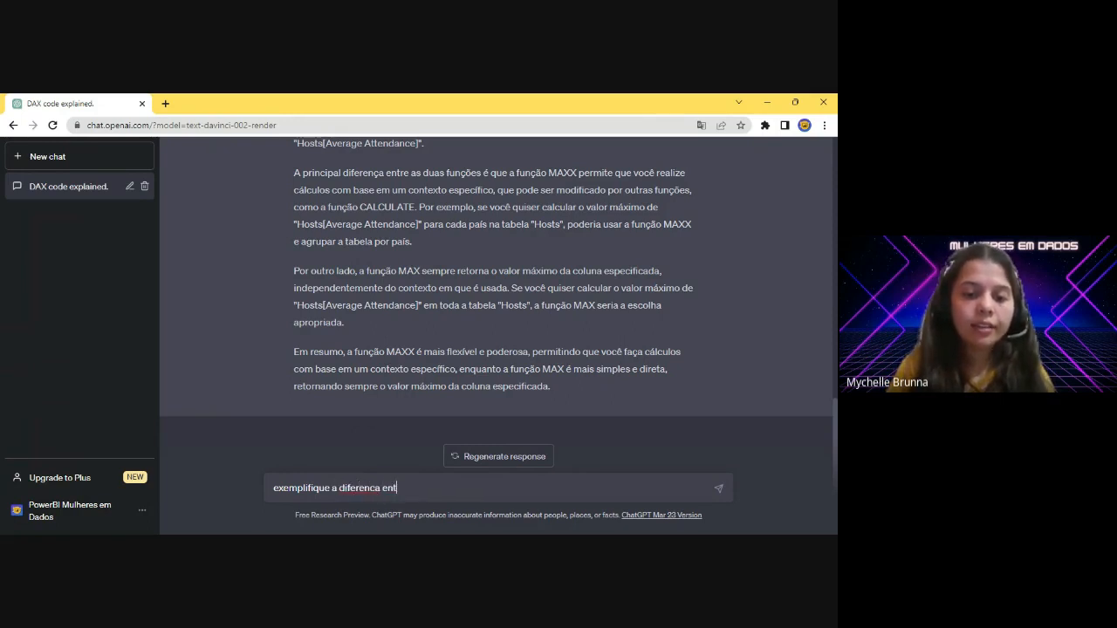
text(re funcao MAX e MAXX)
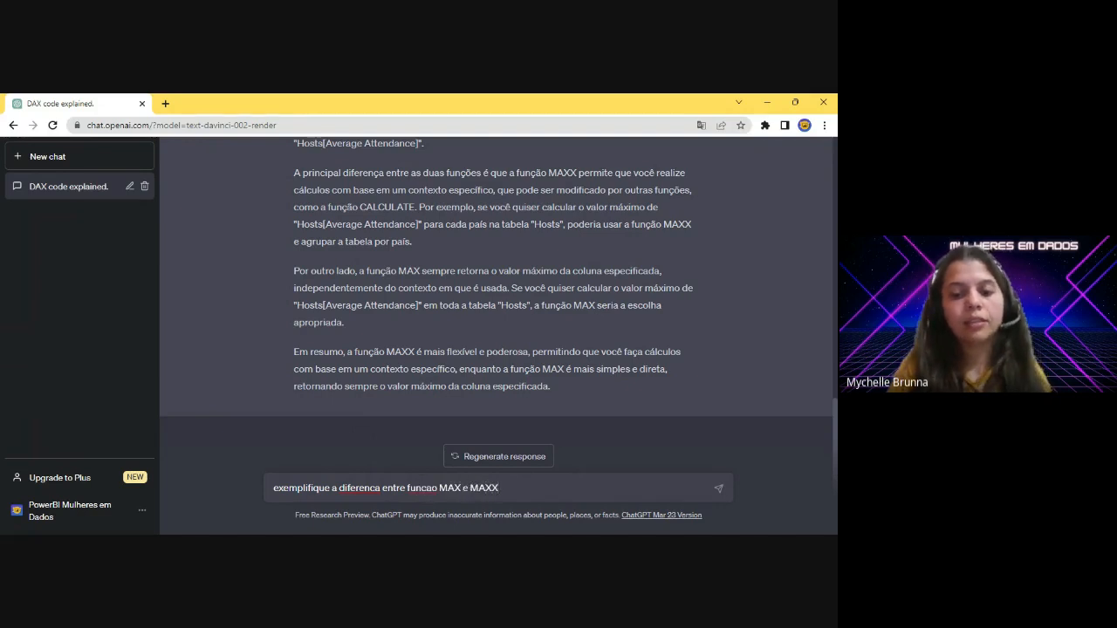
key(Return)
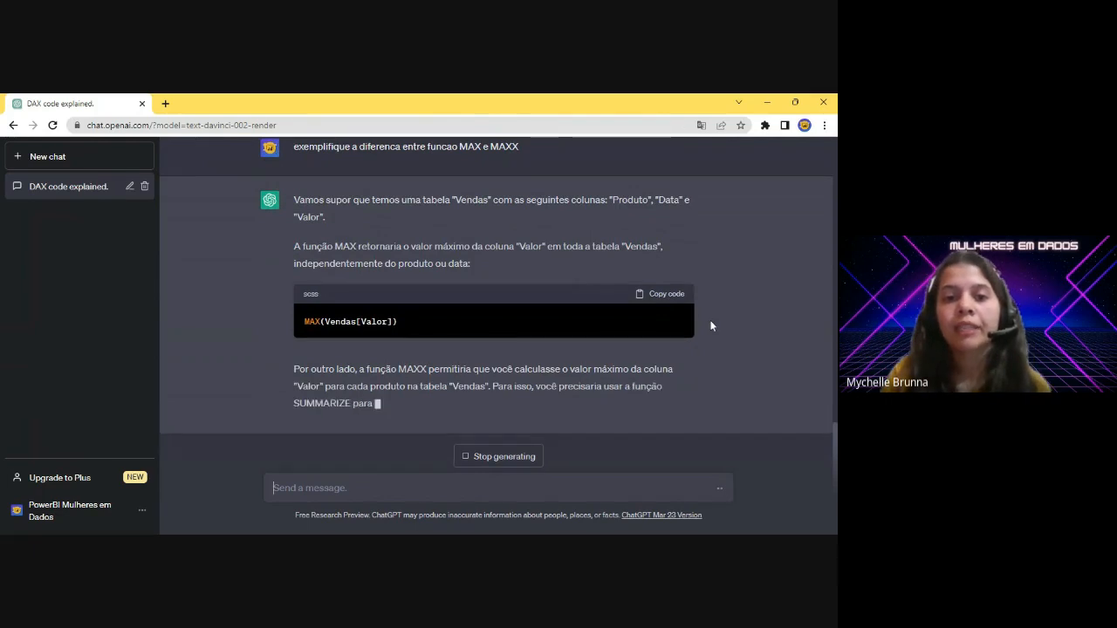
Step: Read through the MAX and MAXX examples on the Vendas table and send the follow-up "sem summarize"
scroll(487, 253, up, 1)
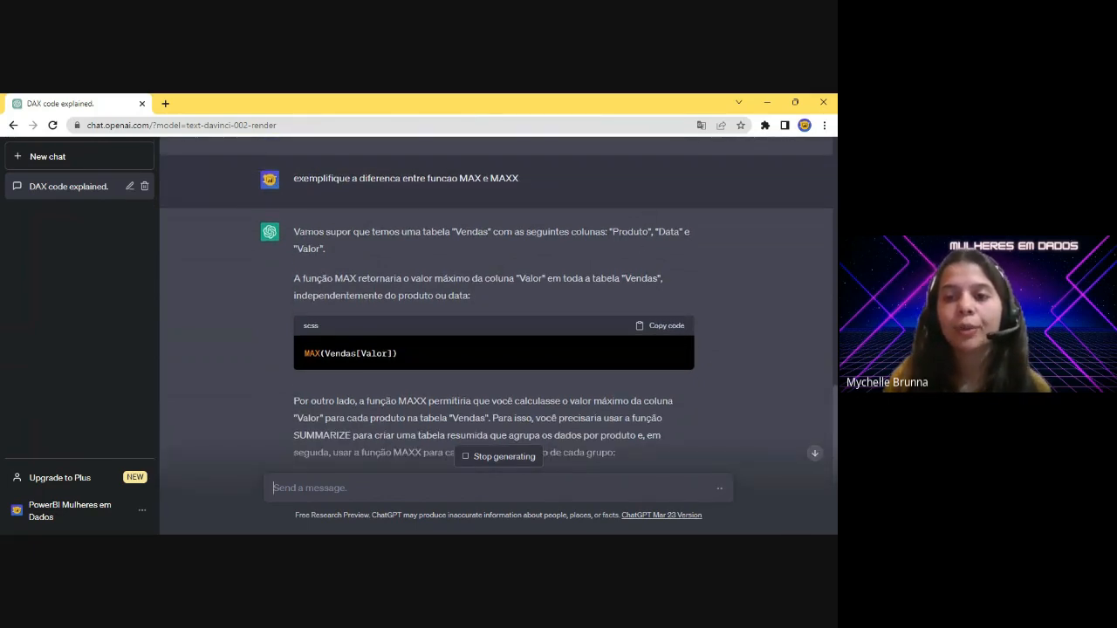
scroll(339, 302, down, 1)
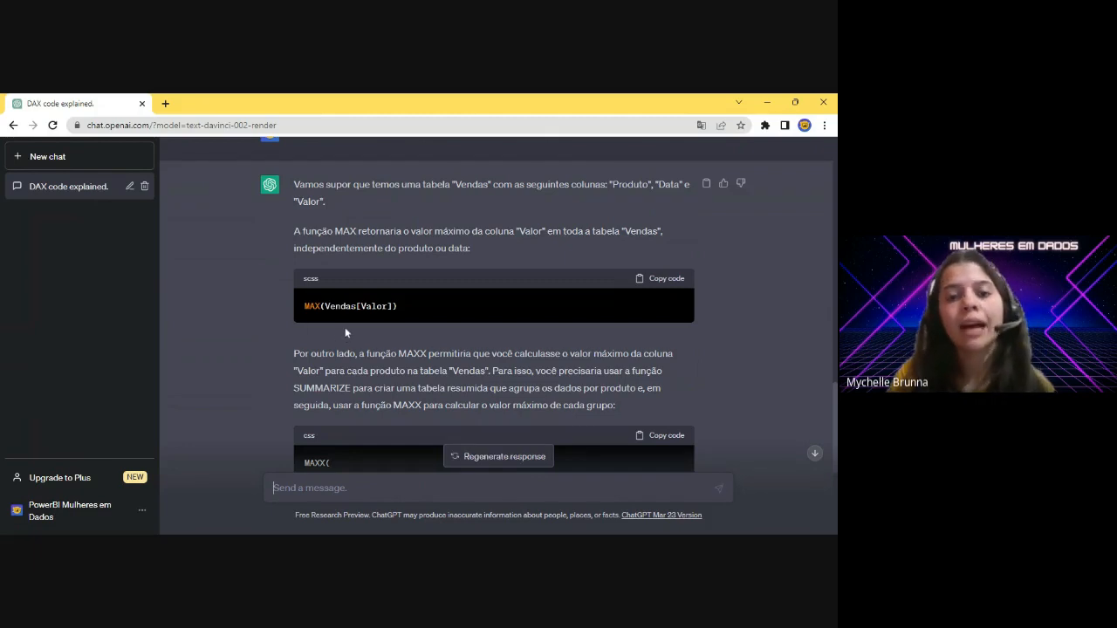
scroll(376, 331, down, 3)
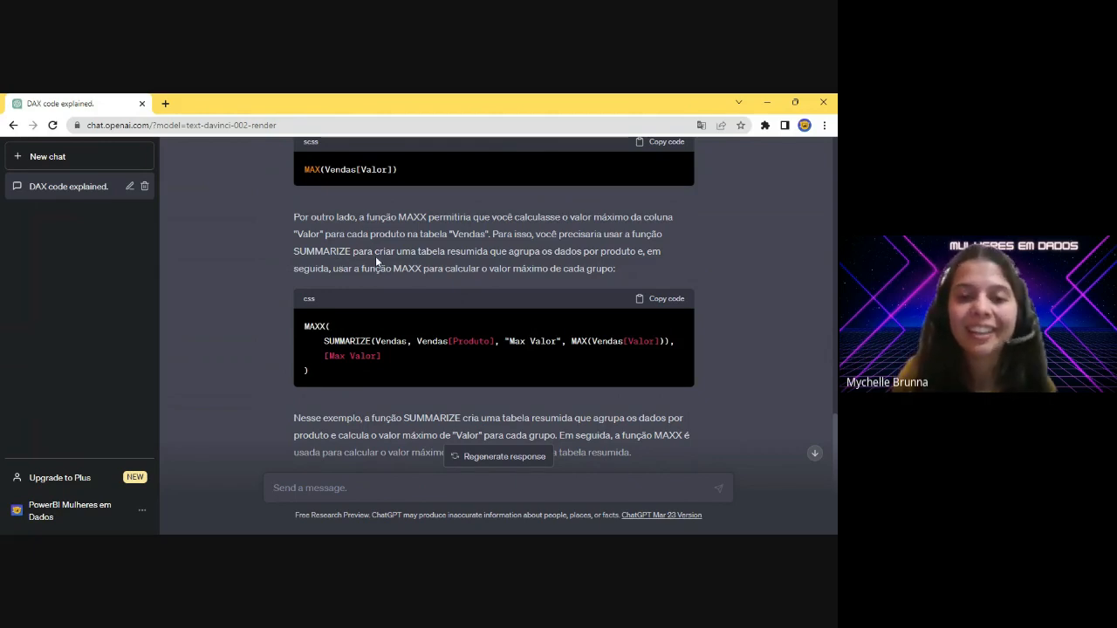
scroll(497, 288, down, 2)
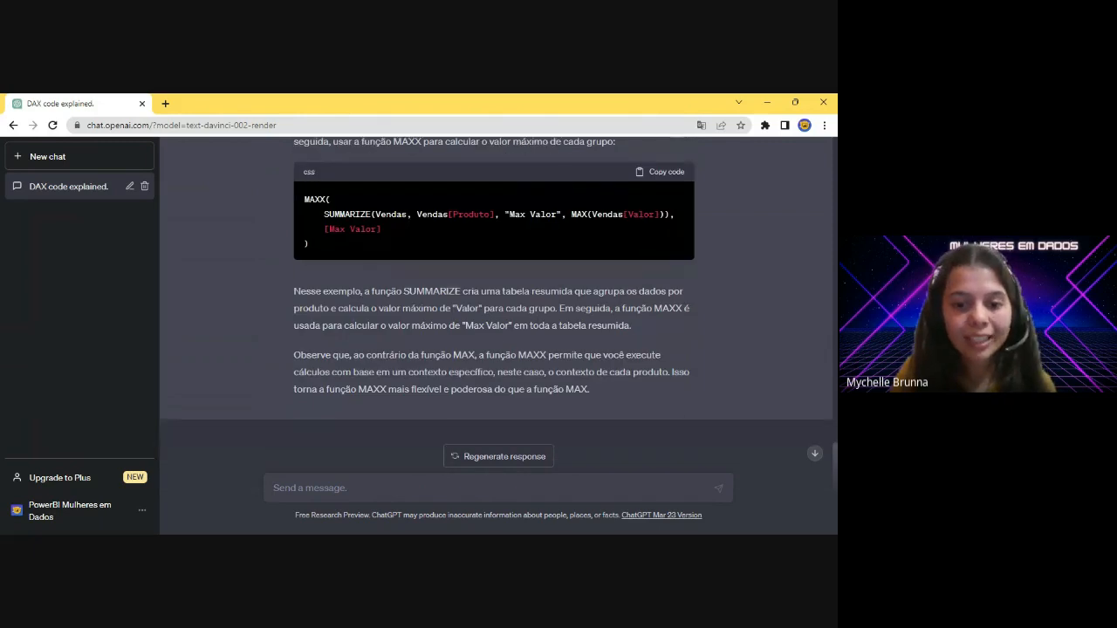
text(sem summarize)
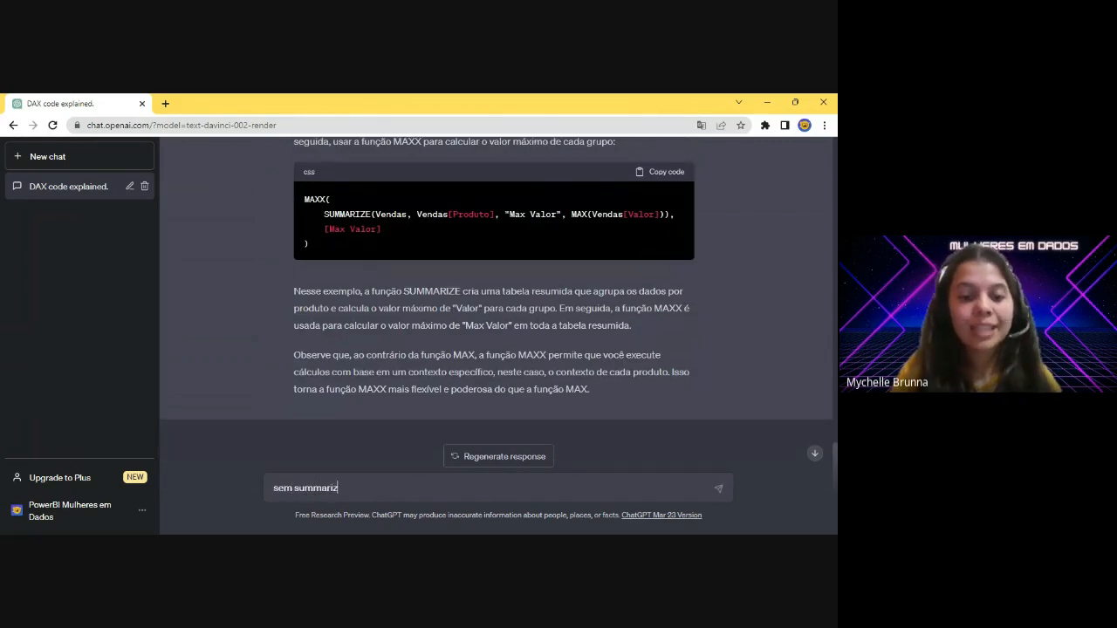
key(Return)
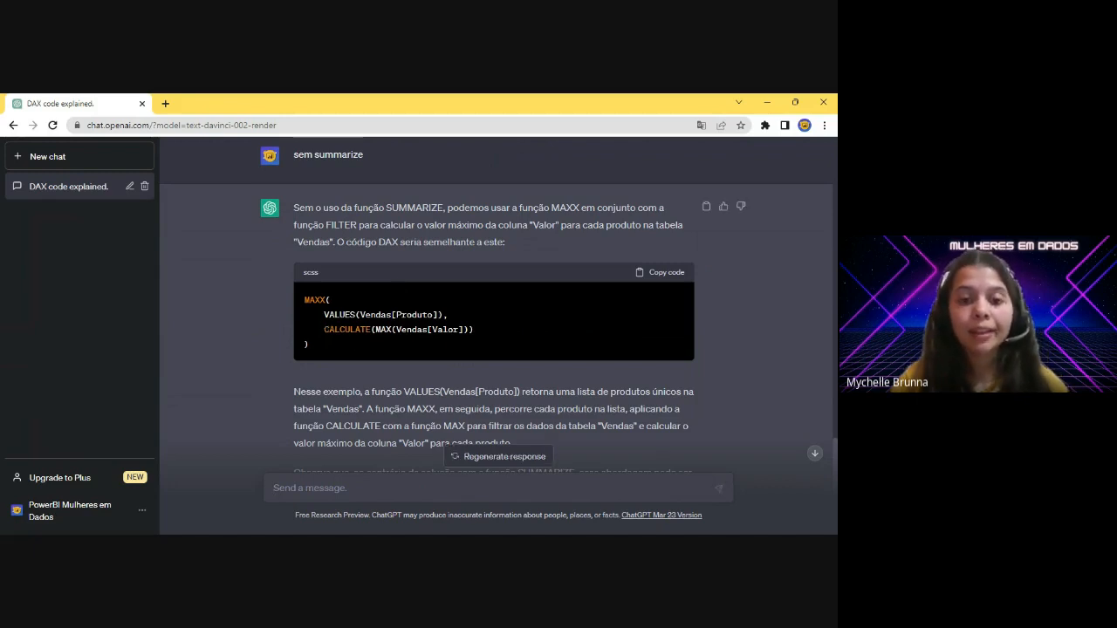
Step: Highlight the VALUES and MAX expressions in the code without SUMMARIZE, and send "outro exemplo de MAXX"
drag(324, 314, 443, 314)
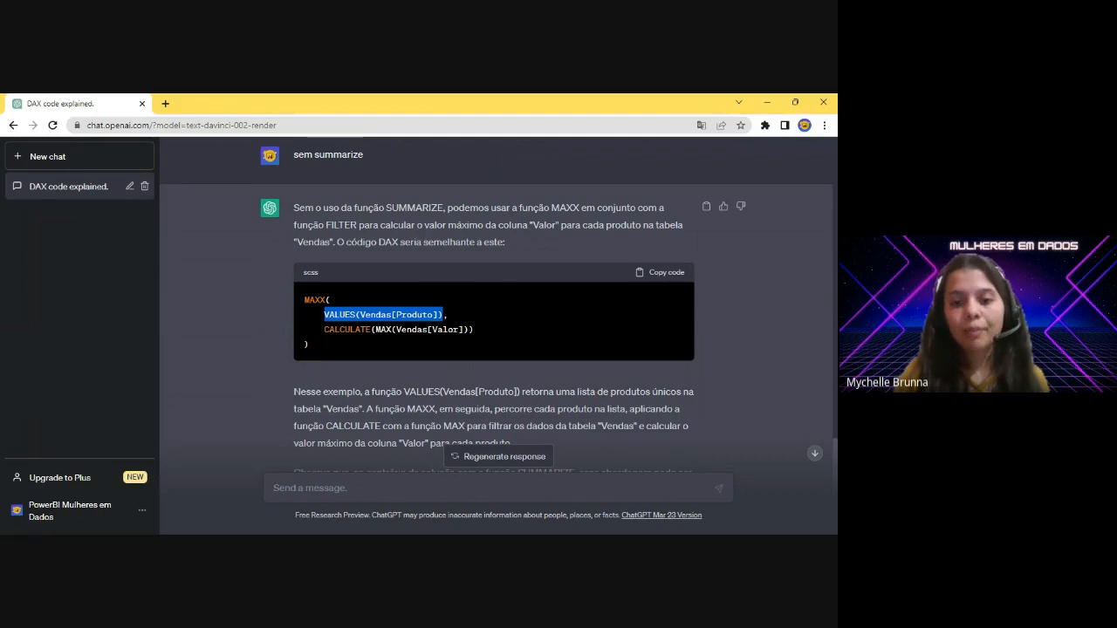
click(443, 315)
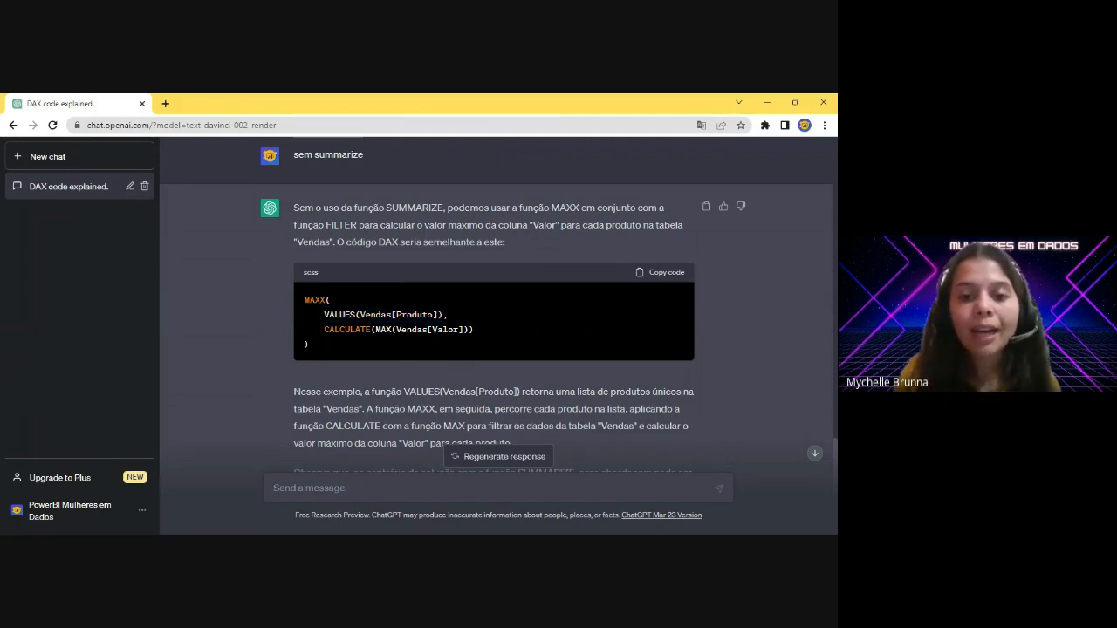
drag(373, 329, 459, 330)
click(491, 335)
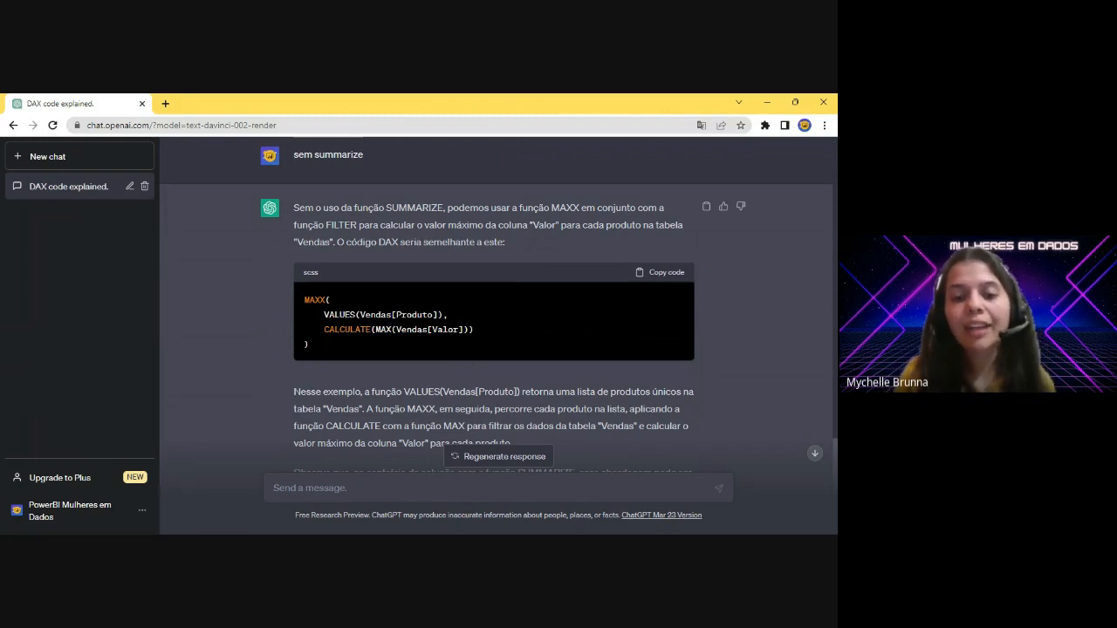
scroll(492, 335, down, 2)
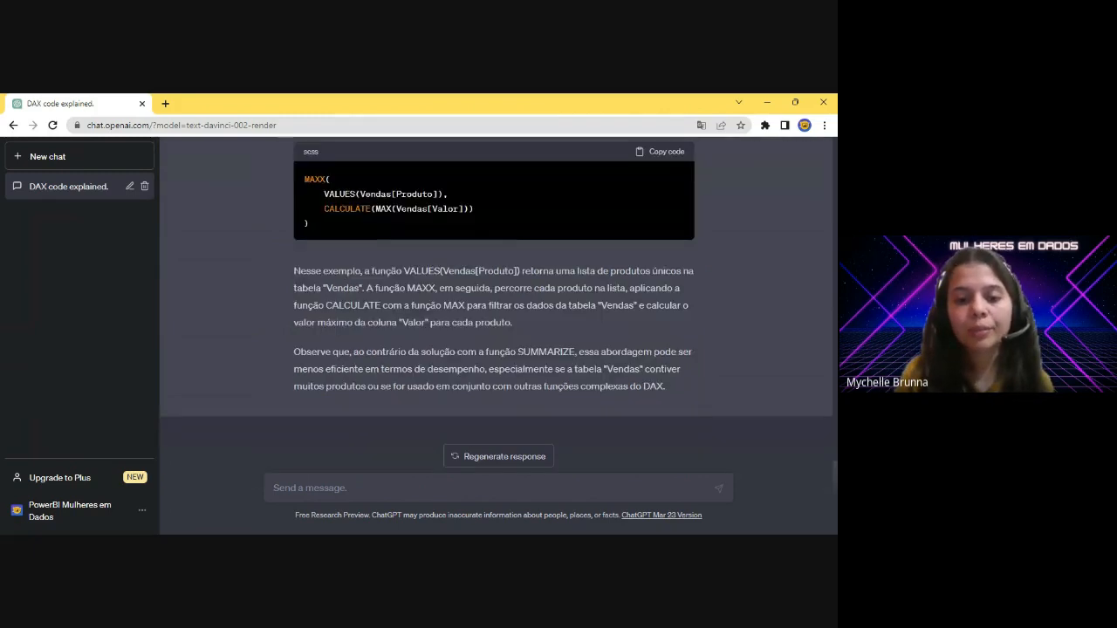
click(404, 483)
text(outra )
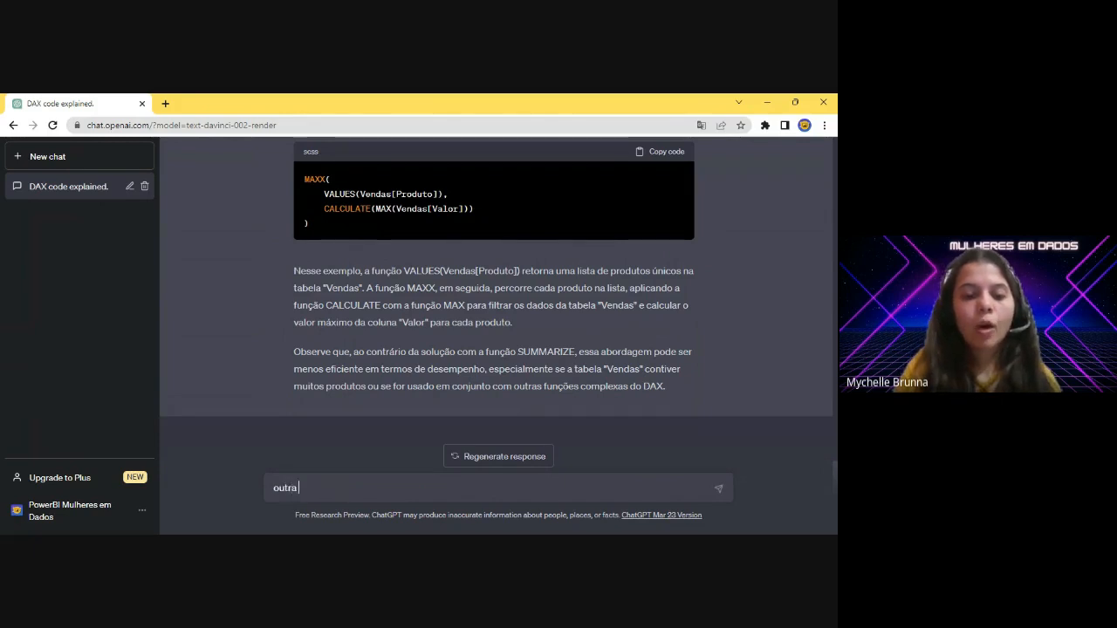
key(BackSpace)
key(BackSpace)
text(o exemp)
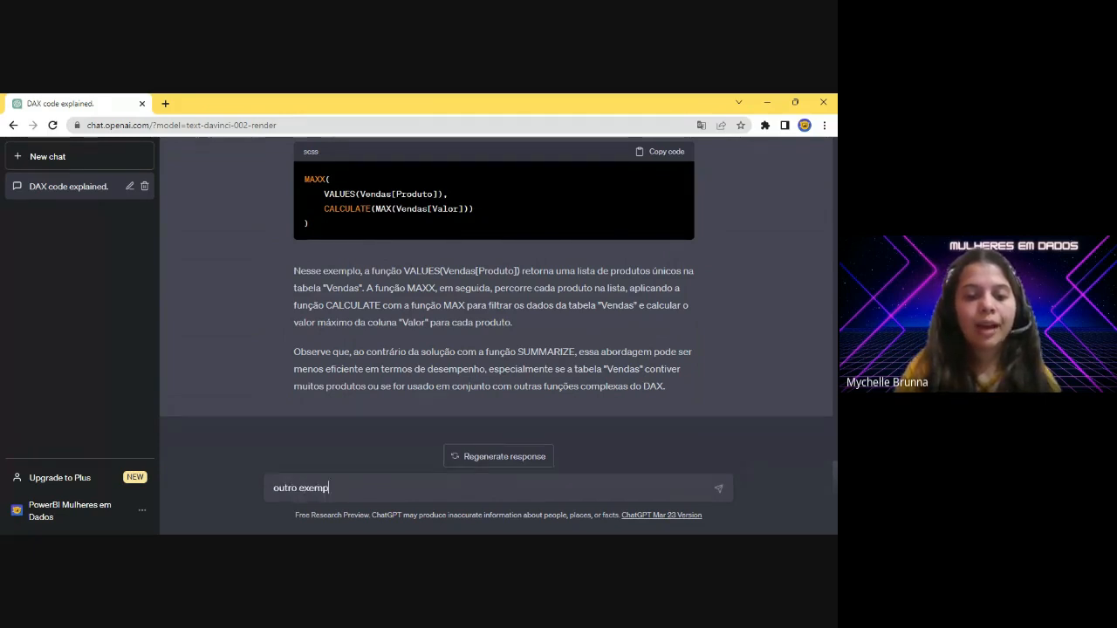
text(lo de MAXX)
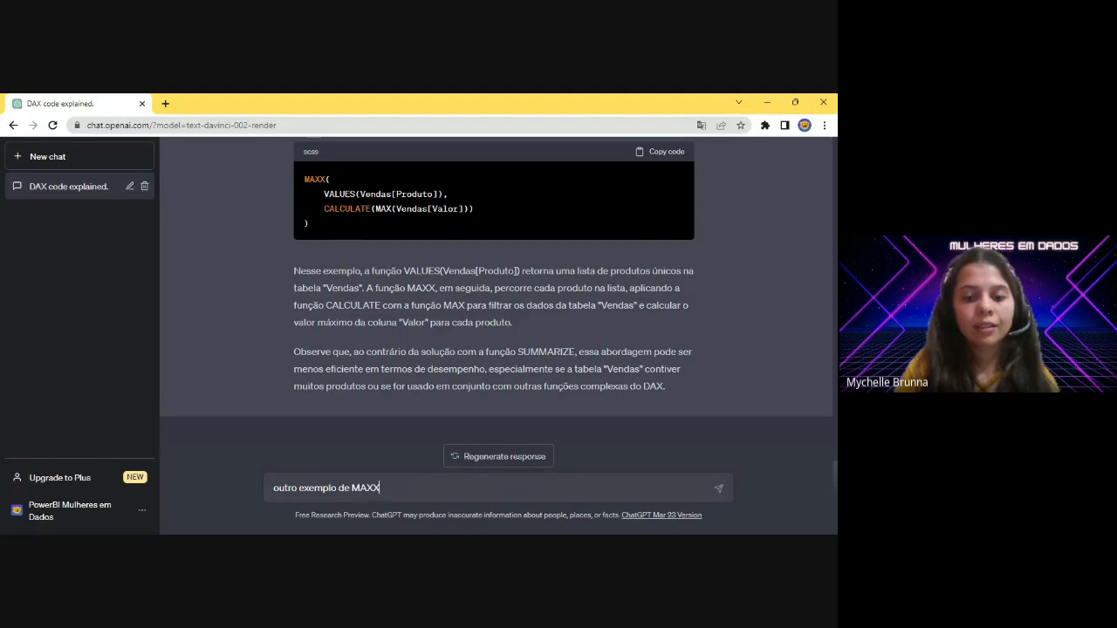
key(Return)
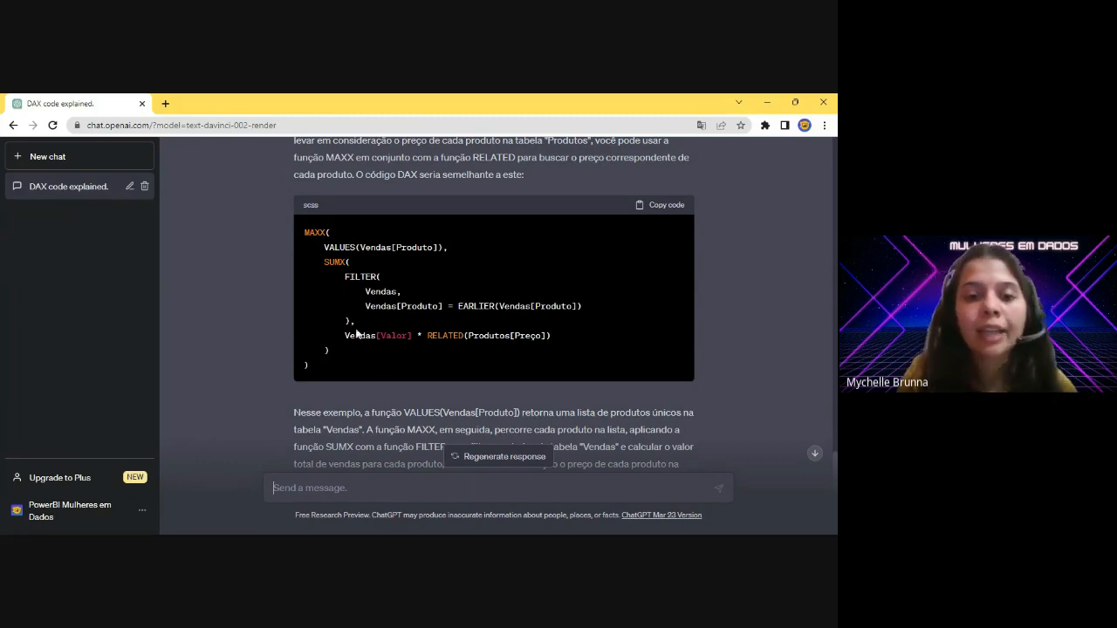
Step: Highlight the Vendas[Valor] * RELATED(Produtos[Preço]) expression in the example code, and send "um MAXX mais simples"
drag(344, 335, 547, 336)
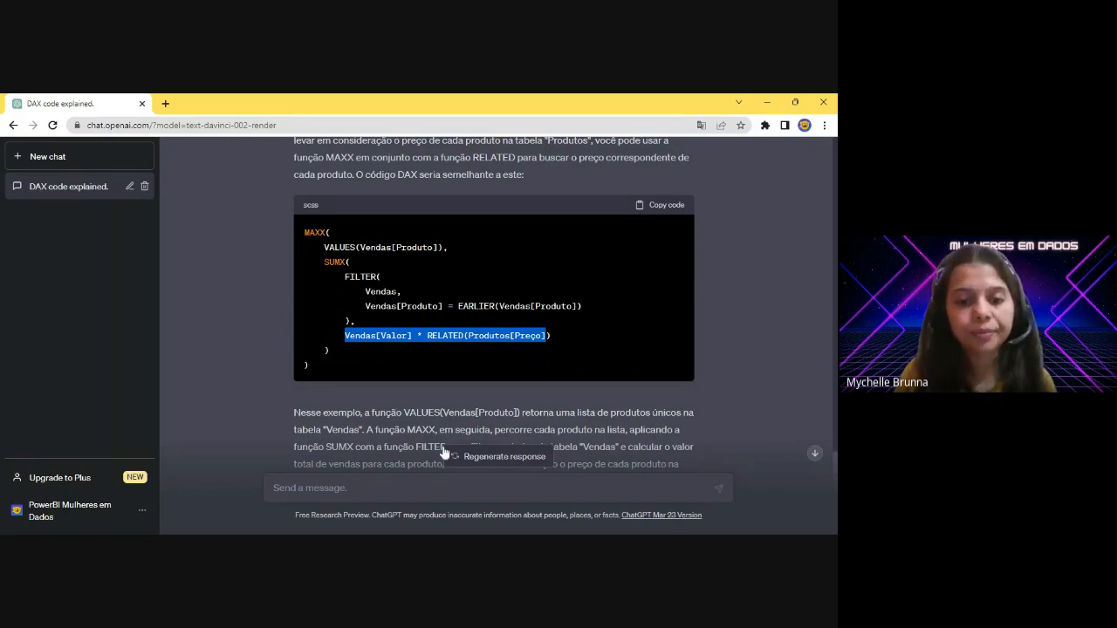
scroll(373, 401, down, 1)
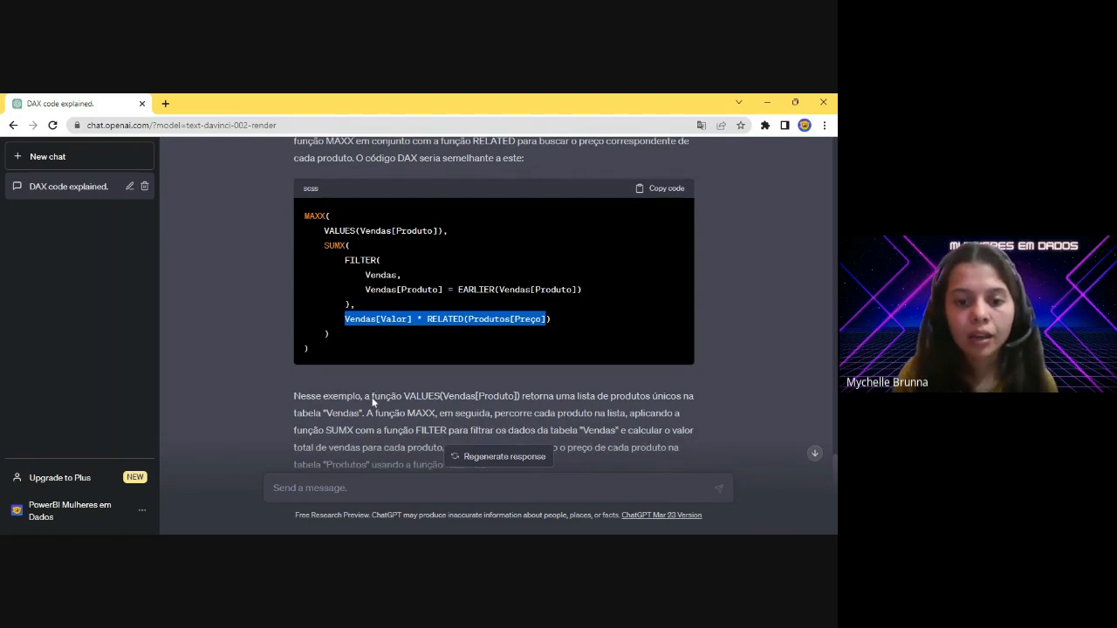
scroll(373, 400, down, 2)
click(353, 487)
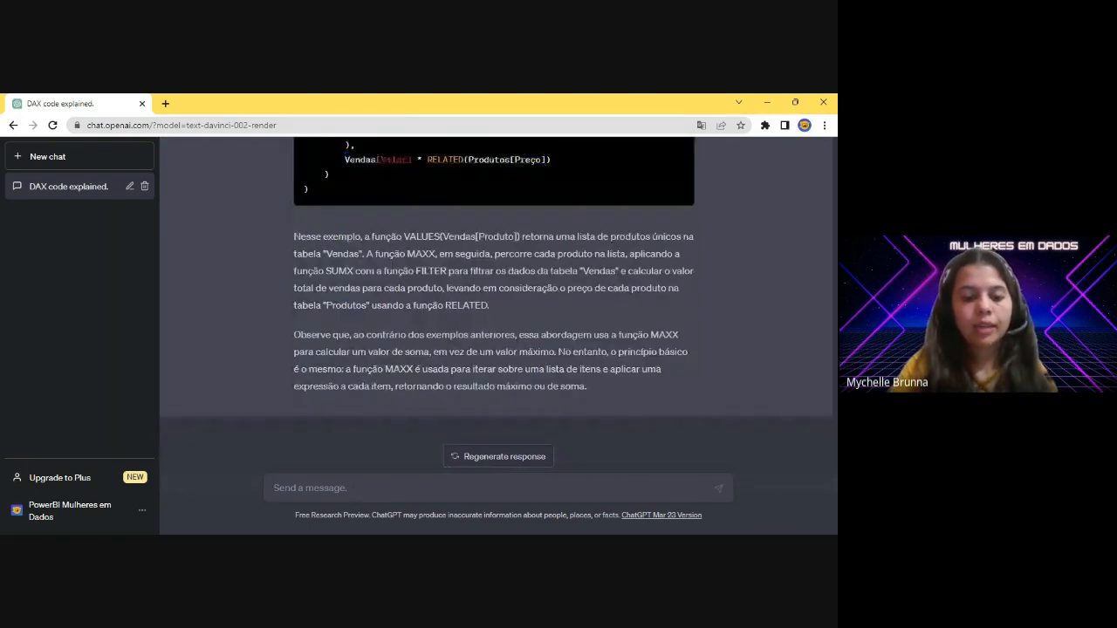
text(um MAXX mais)
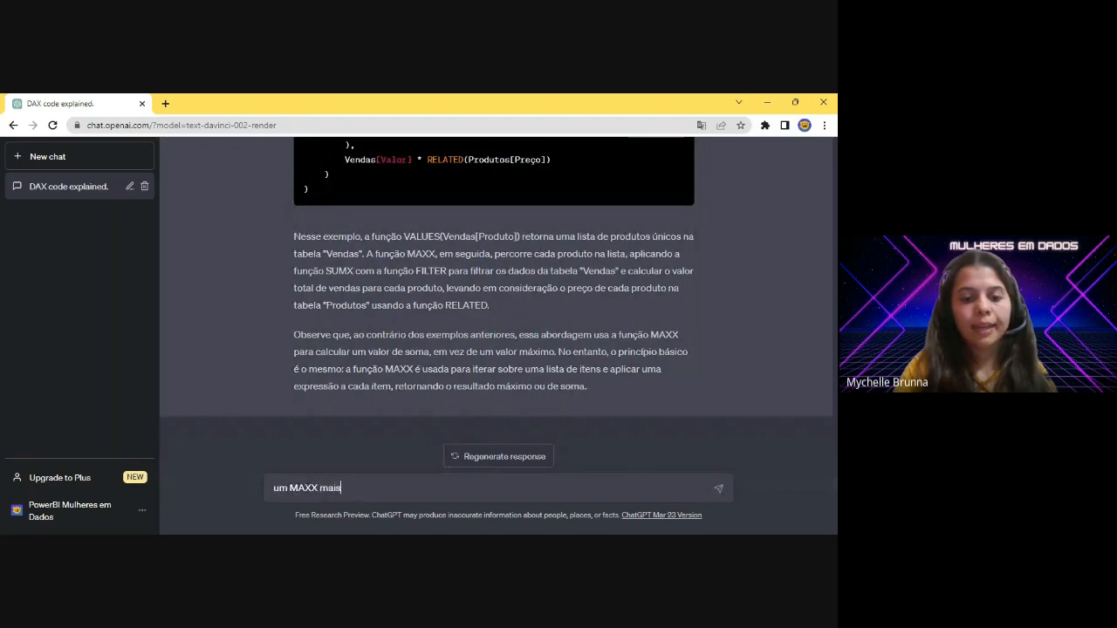
text( simples)
key(Return)
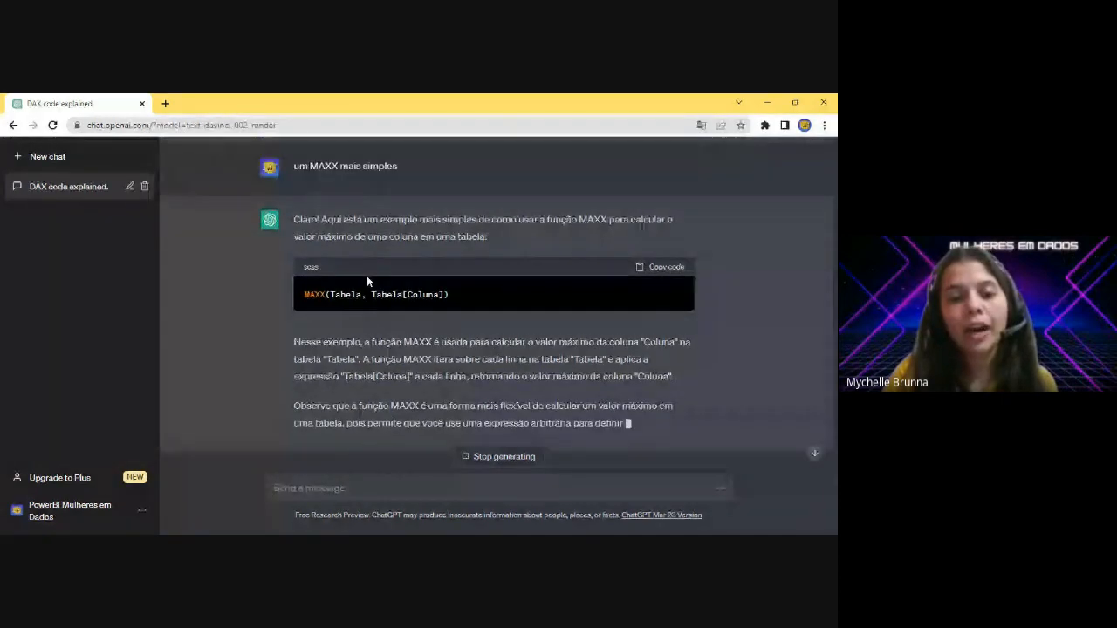
Step: Highlight the MAXX(Tabela, Tabela[Coluna]) expression and read the explanation of the simpler MAXX example
drag(303, 301, 451, 301)
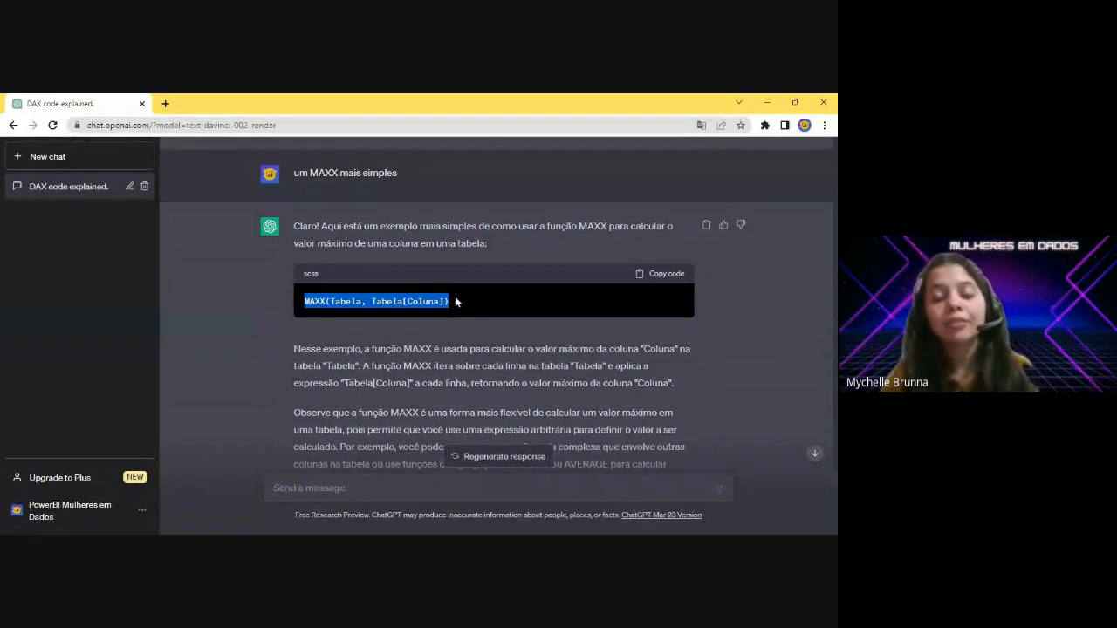
click(459, 306)
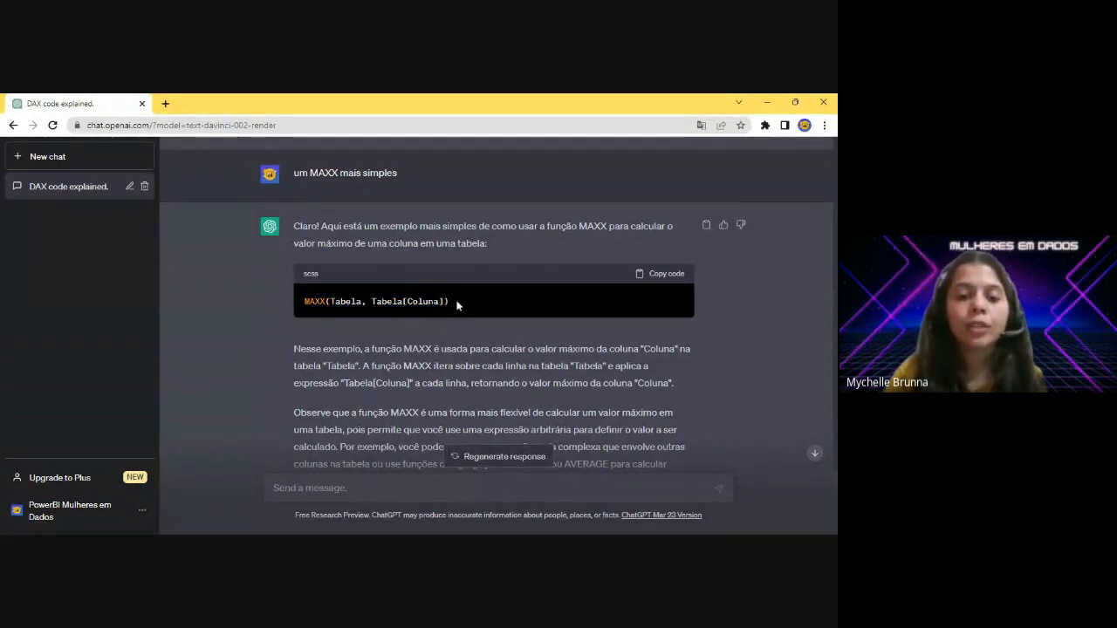
scroll(460, 305, down, 1)
scroll(448, 330, up, 1)
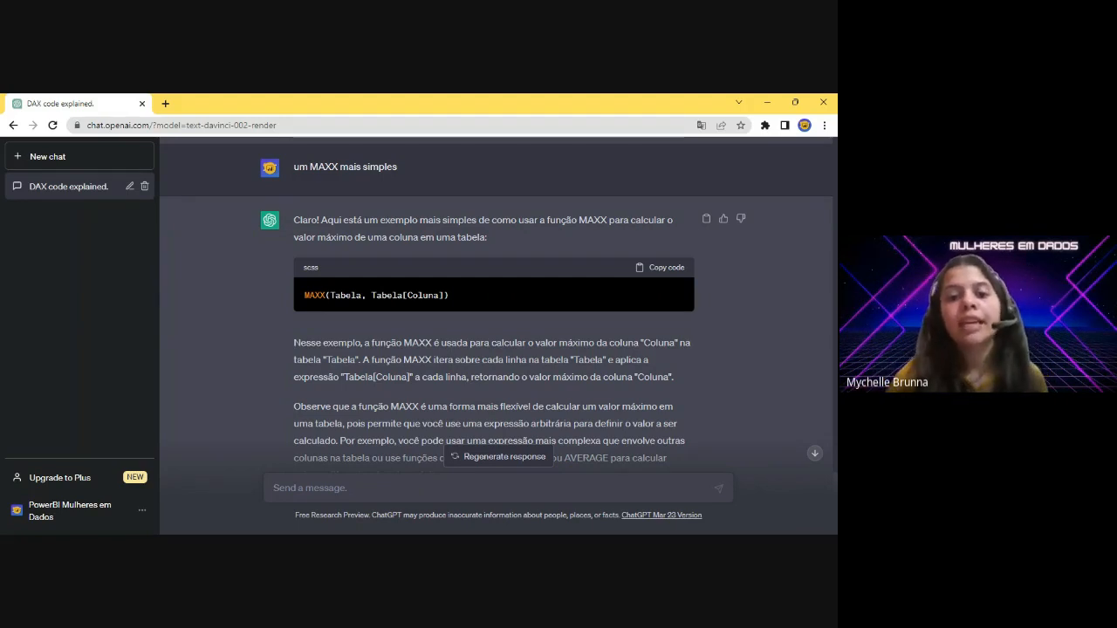
drag(462, 292, 317, 293)
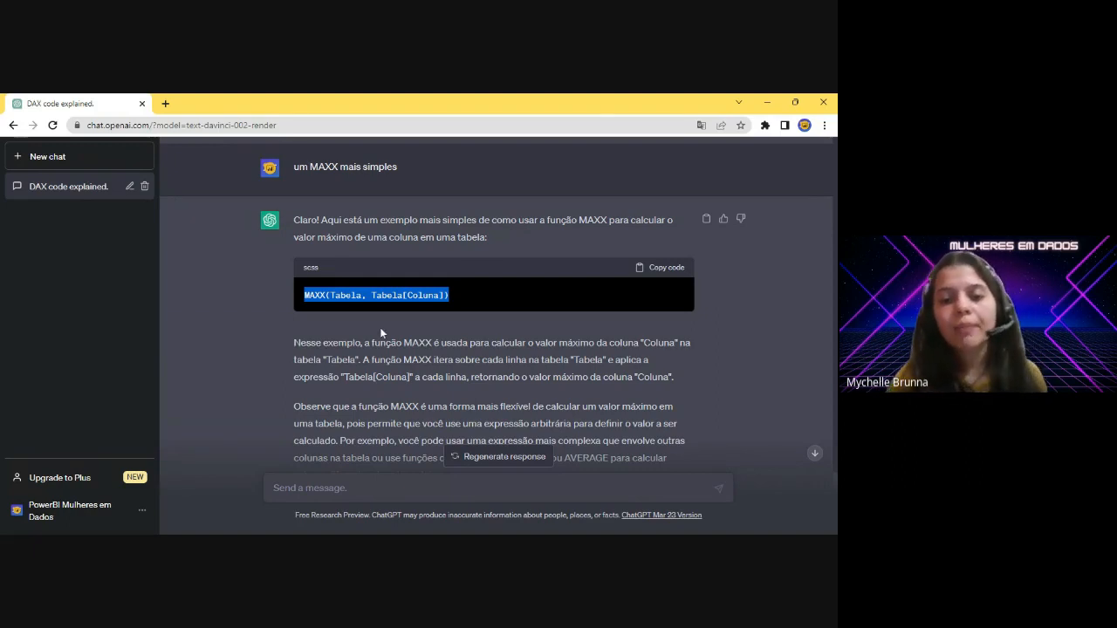
scroll(496, 304, down, 1)
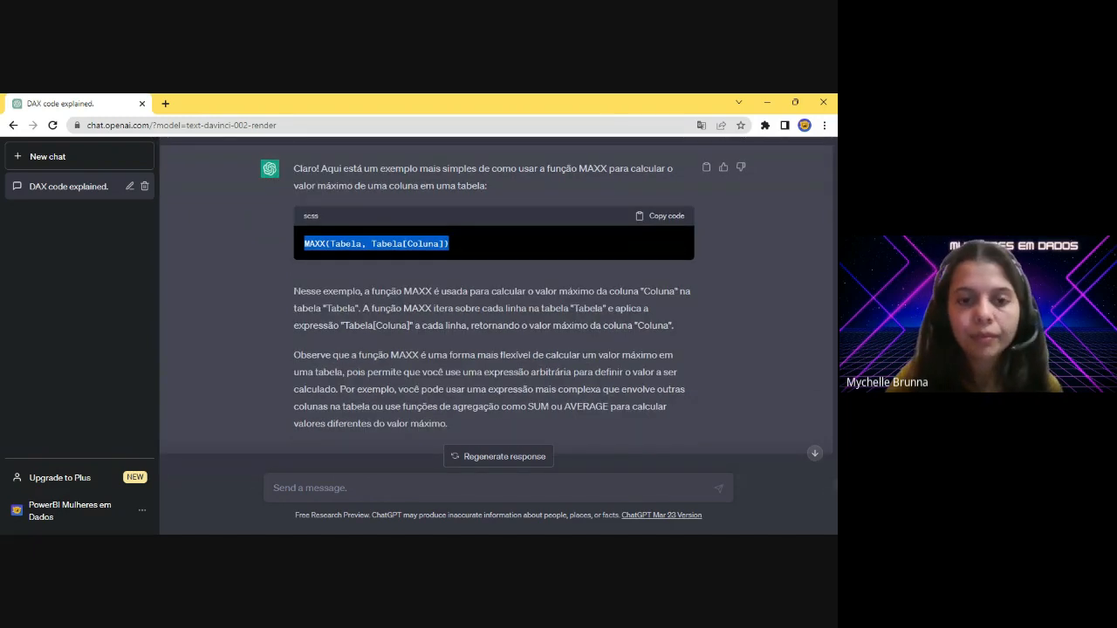
scroll(496, 299, down, 1)
Step: Review the conversation from the first DAX code explanation through the MAX and MAXX comparison to the latest MAXX example
scroll(496, 299, up, 4)
scroll(496, 307, up, 1)
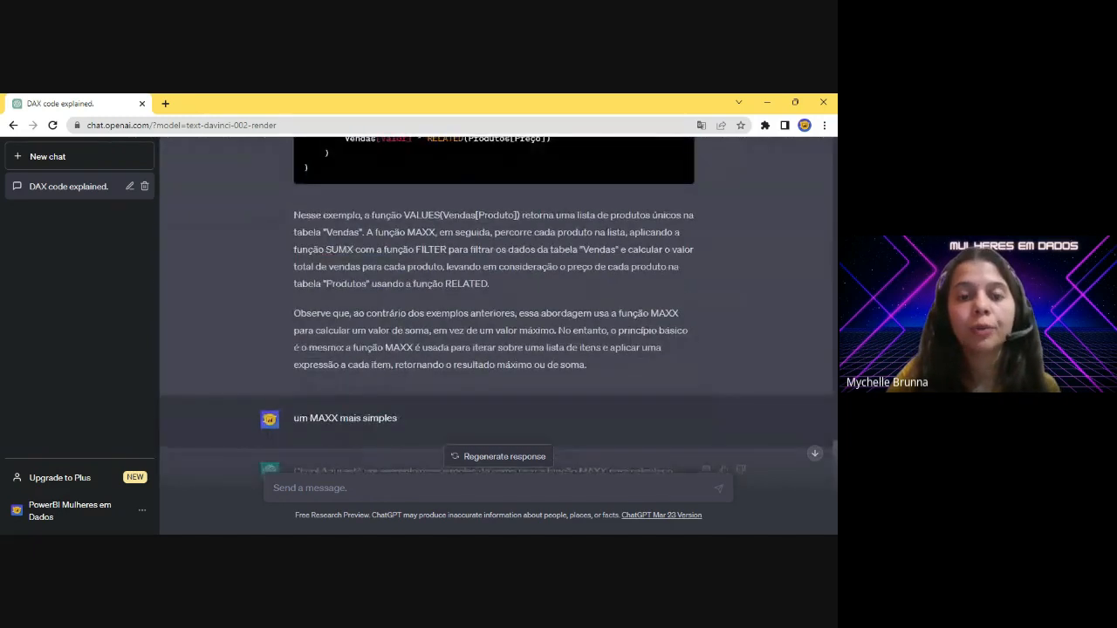
scroll(496, 305, down, 2)
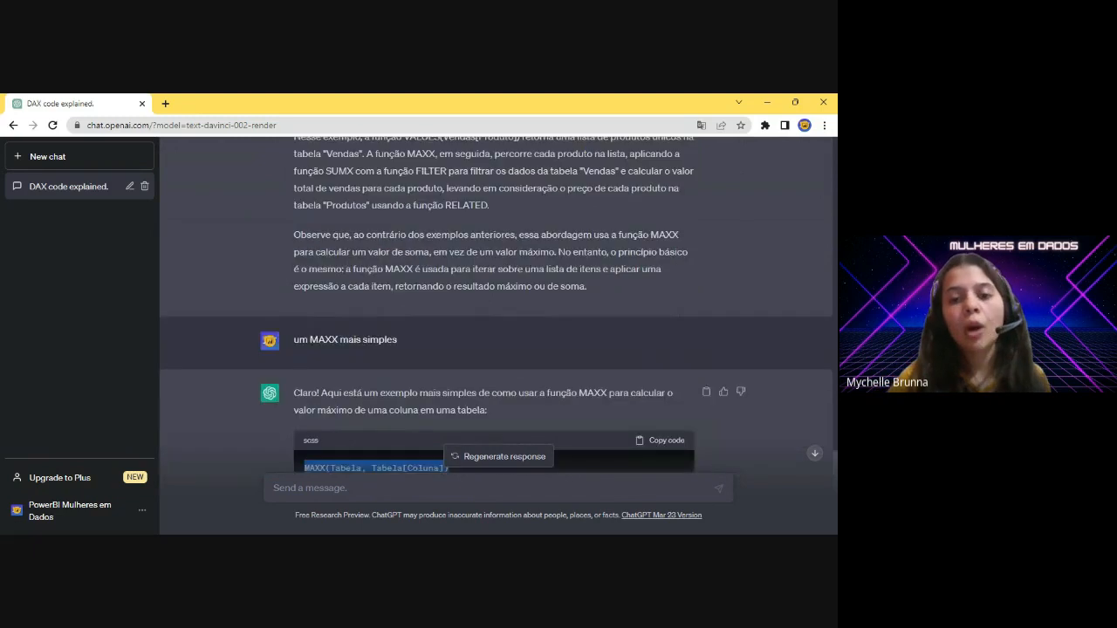
scroll(496, 306, up, 4)
scroll(496, 306, up, 15)
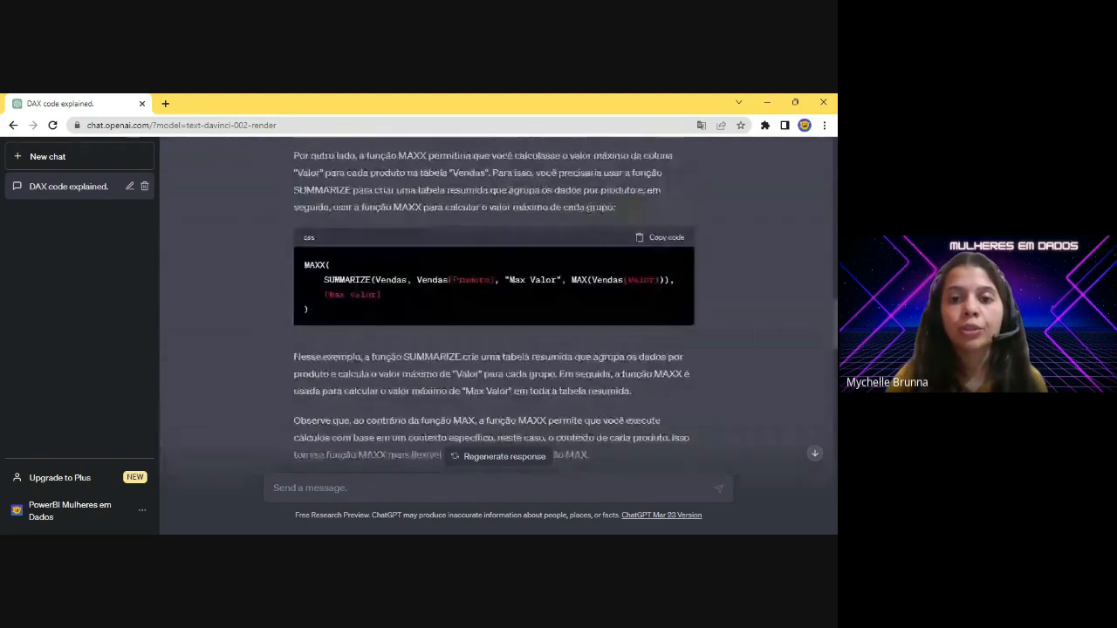
scroll(496, 305, up, 10)
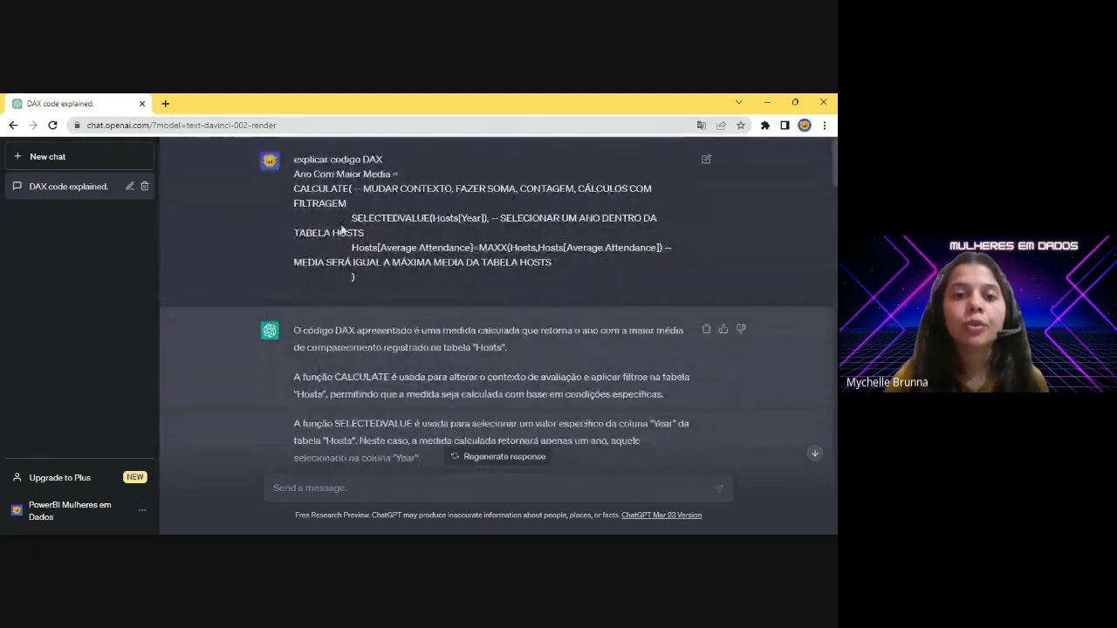
scroll(376, 375, down, 3)
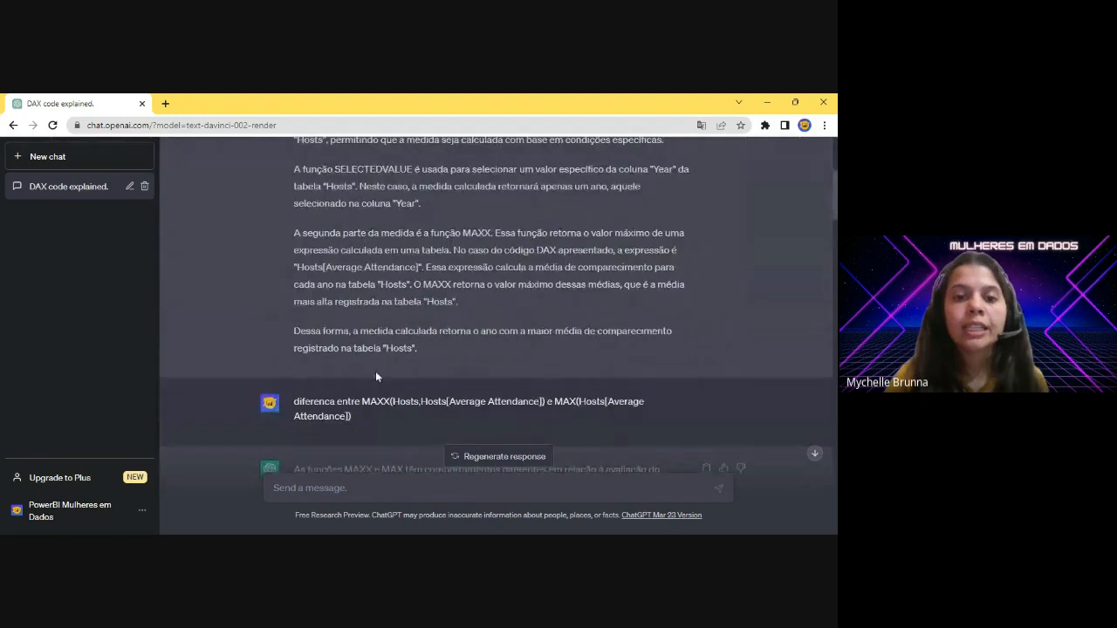
scroll(376, 375, up, 1)
scroll(375, 371, down, 3)
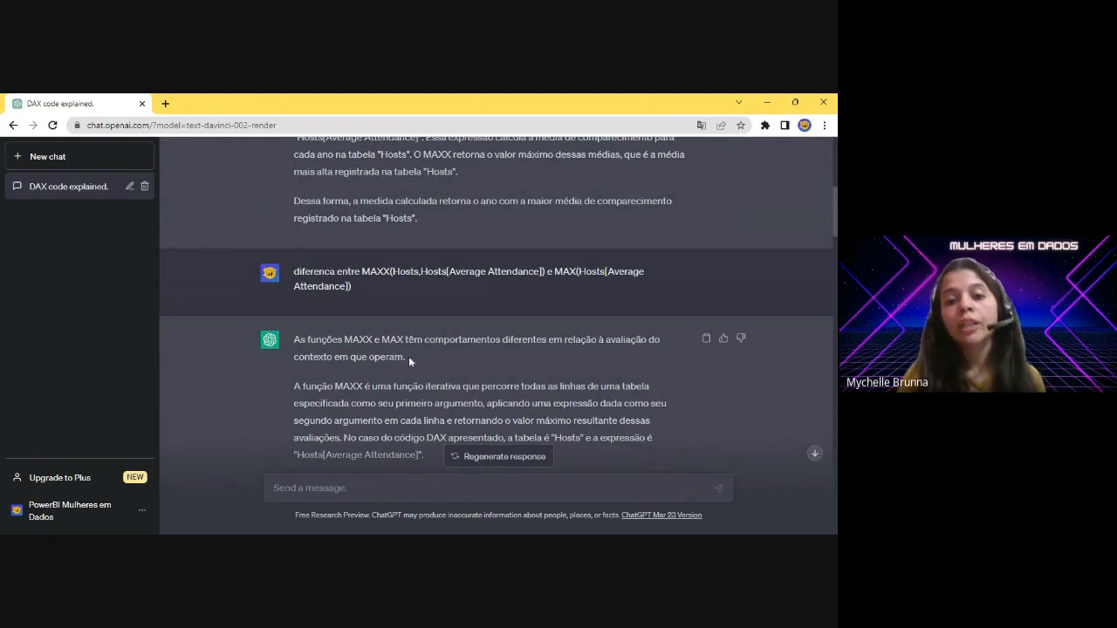
scroll(409, 356, down, 15)
scroll(409, 356, down, 6)
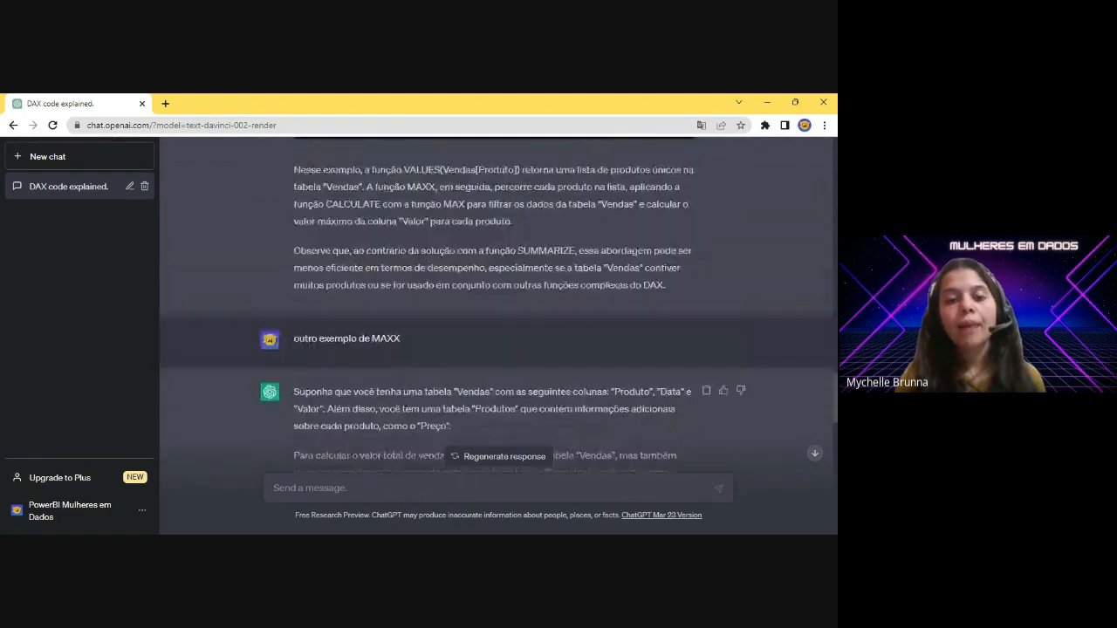
scroll(409, 356, down, 10)
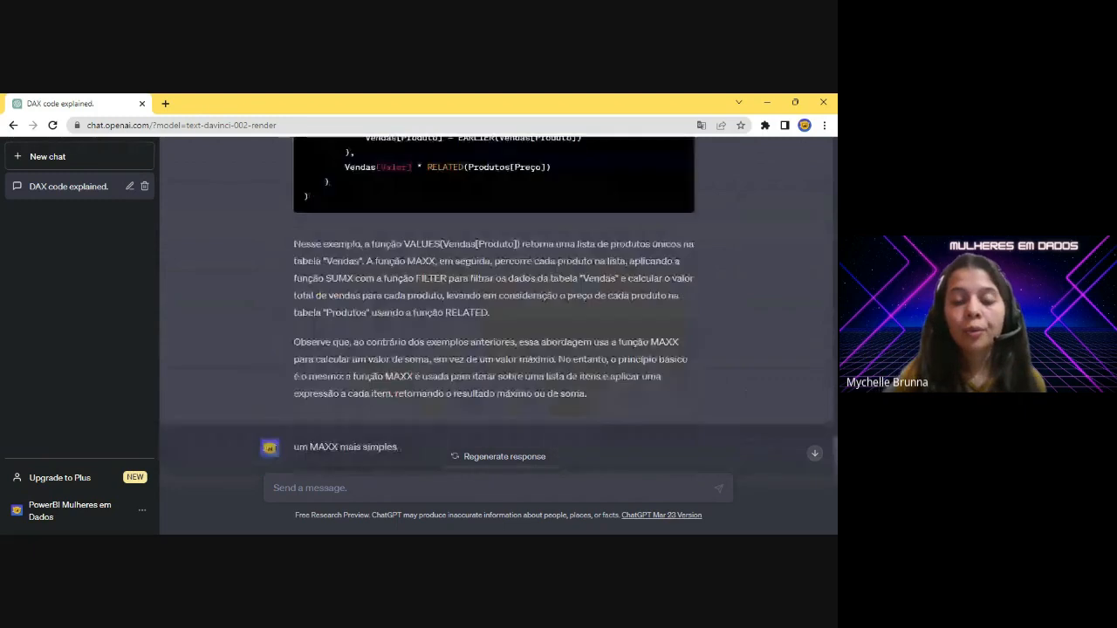
triple_click(376, 388)
scroll(409, 356, down, 2)
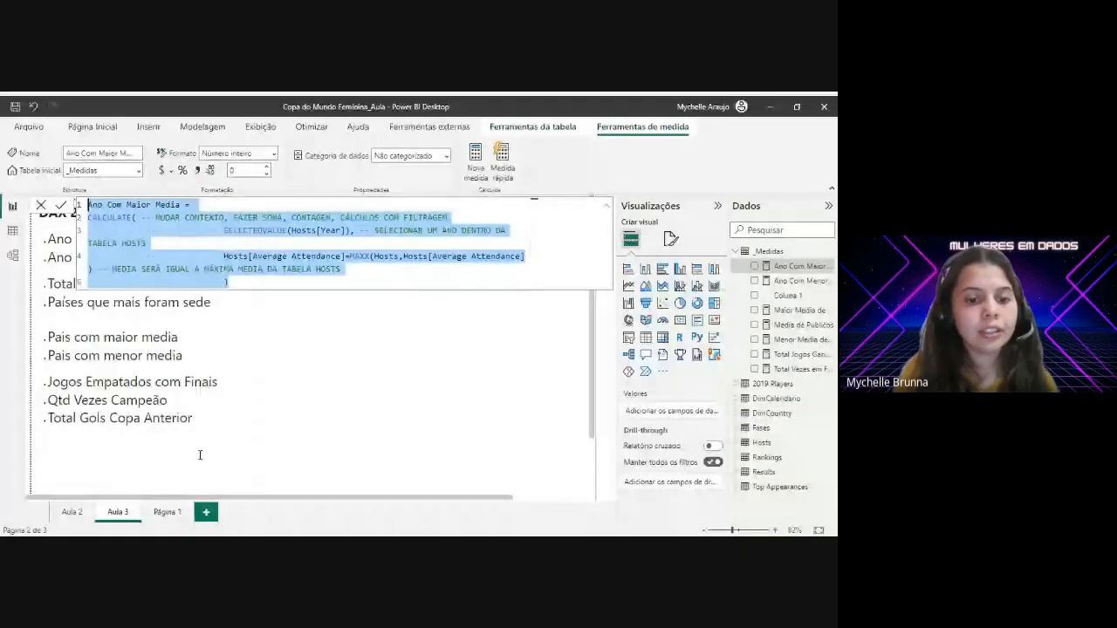
Step: In Power BI, create Total Gols in _Medidas: return vGol1 + vGol2, CALCULATE with SUMX of Results[Score 1]/[Score 2] and USERELATIONSHIP of Team 1/Team 2 with DimCountry[Code]
click(31, 361)
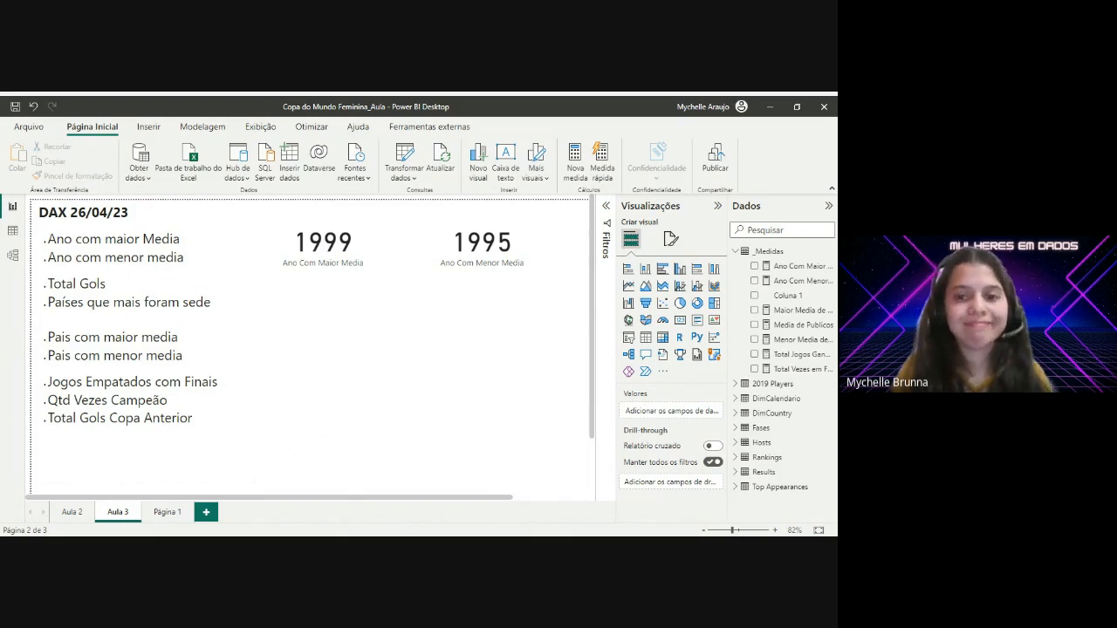
right_click(768, 253)
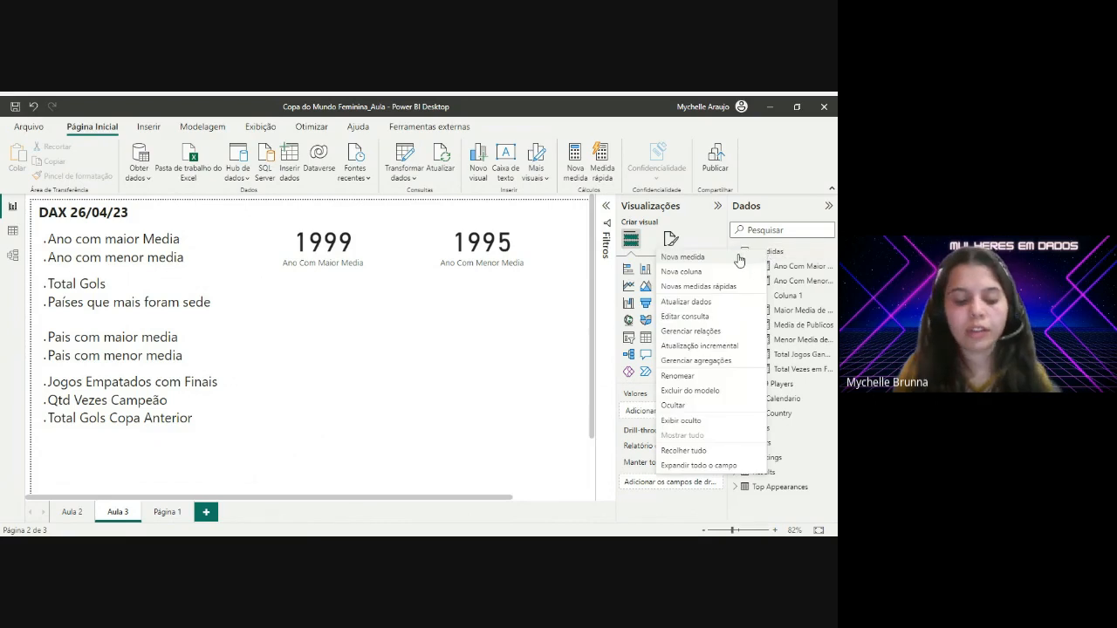
click(737, 258)
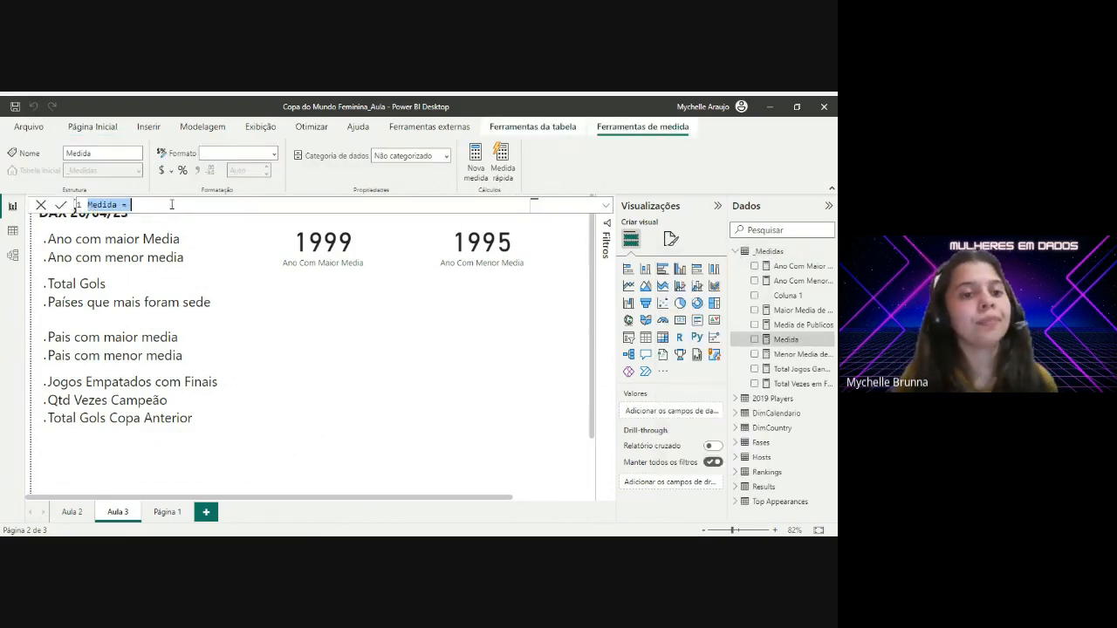
text(Total Gols = var vGol1 = CALCULATE( 				SUMX(Results,Results[Score 1]), 				USERELATIONSHIP(Results[Team 1],DimCountry[Code])) var vGol2 = CALCULATE( 				SUMX(Results,Results[Score 2]), 				USERELATIONSHIP(Results[Team 2],DimCountry[Code]))  return vGol1 + vGol2)
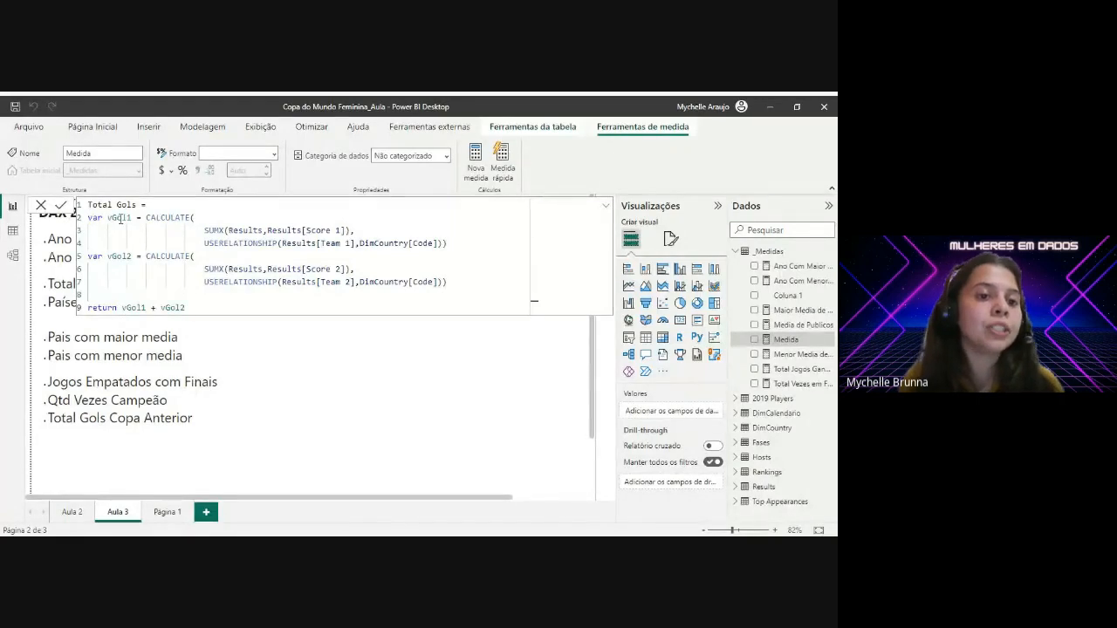
Step: Move vGol1 + vGol2 two lines below return in the Total Gols formula, and highlight vGol1 in that sum
click(120, 308)
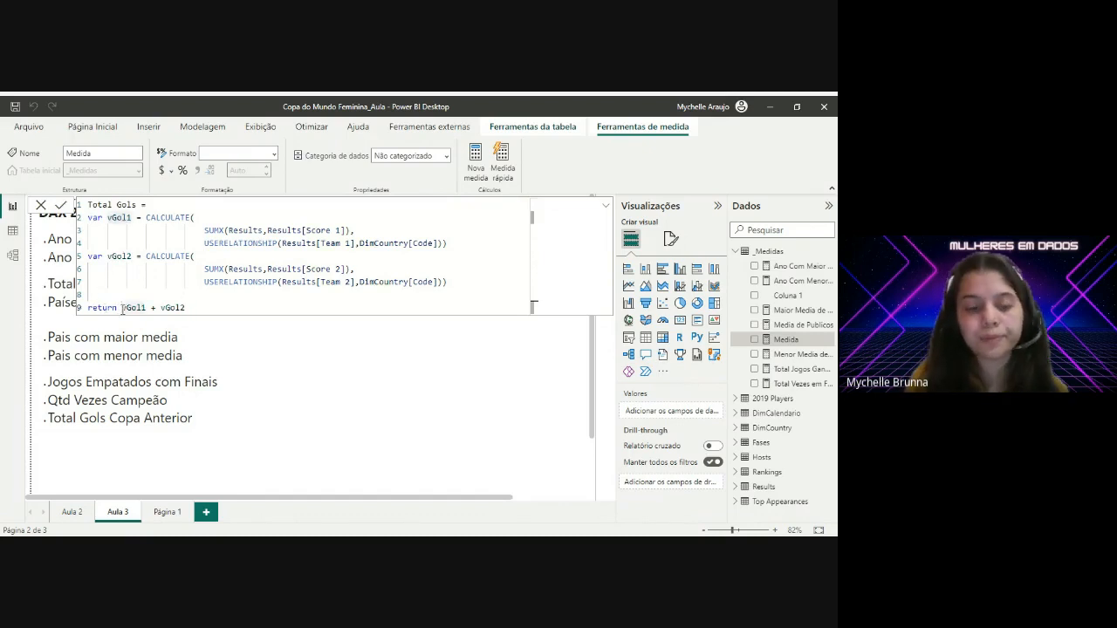
key(Return)
key(Return)
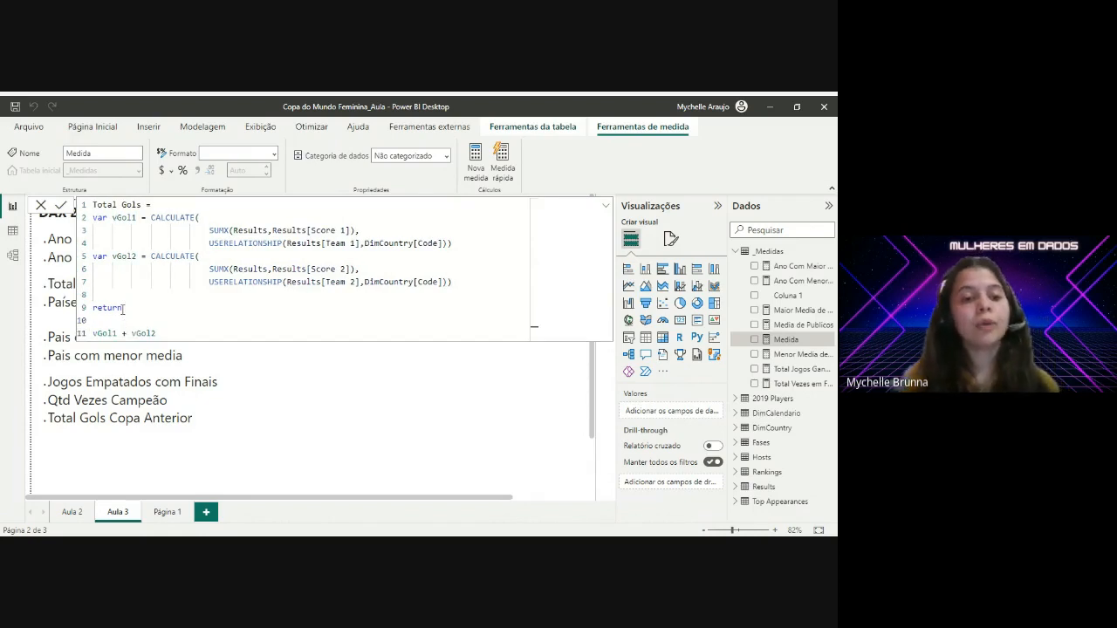
click(169, 330)
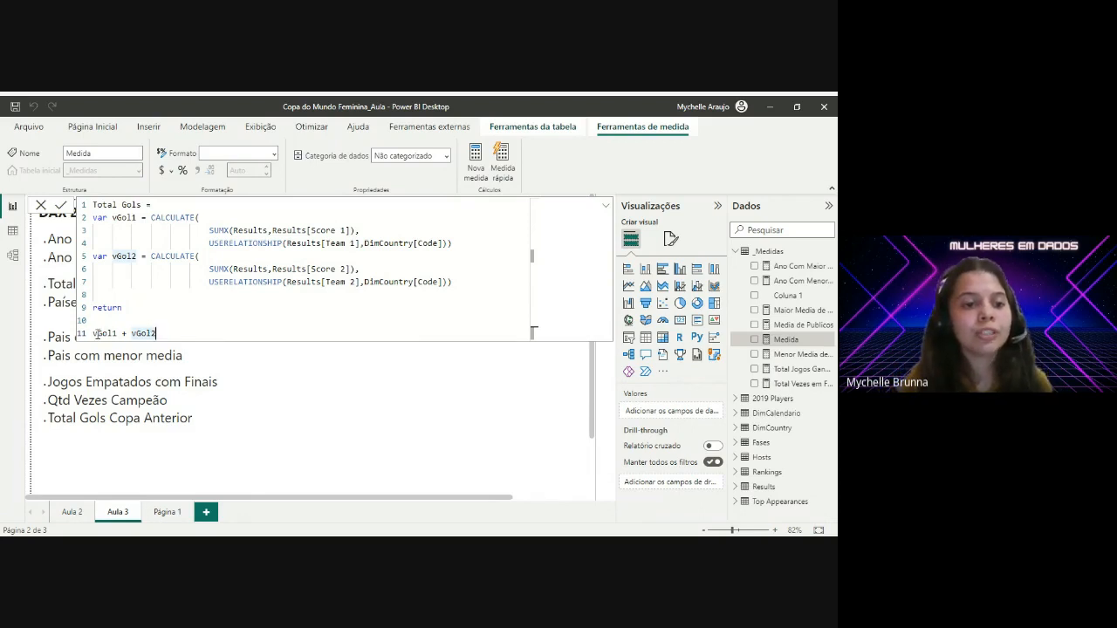
drag(94, 334, 117, 334)
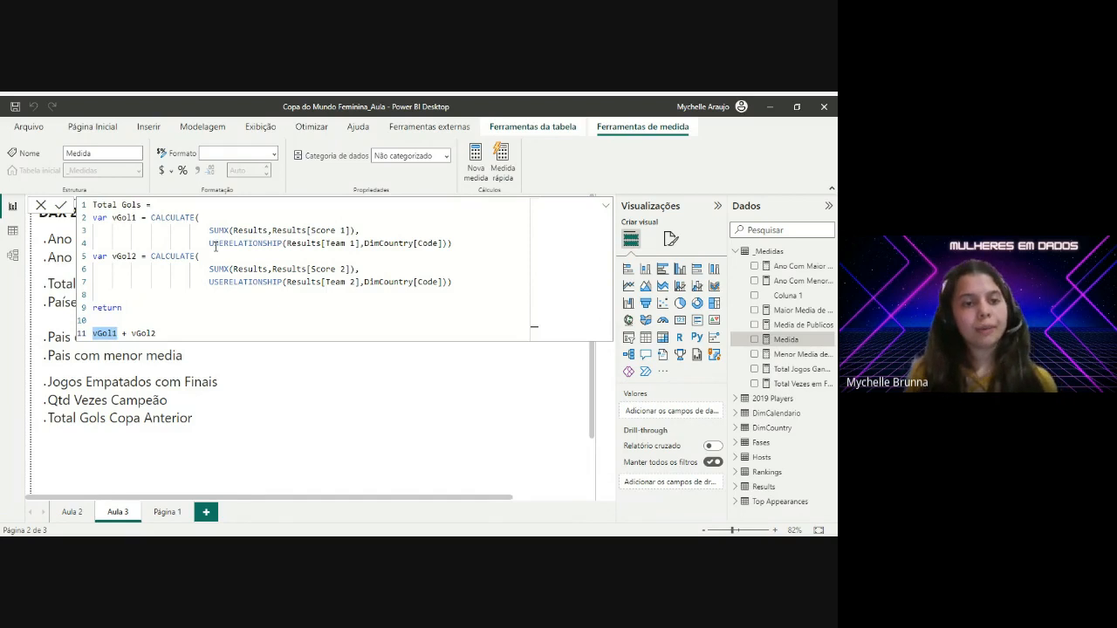
Step: Add the comment "-- ALTERA O CONTEXTO, SEJA COM CALCULOS OU FILTROS" after the CALCULATE opening of vGol1
click(219, 217)
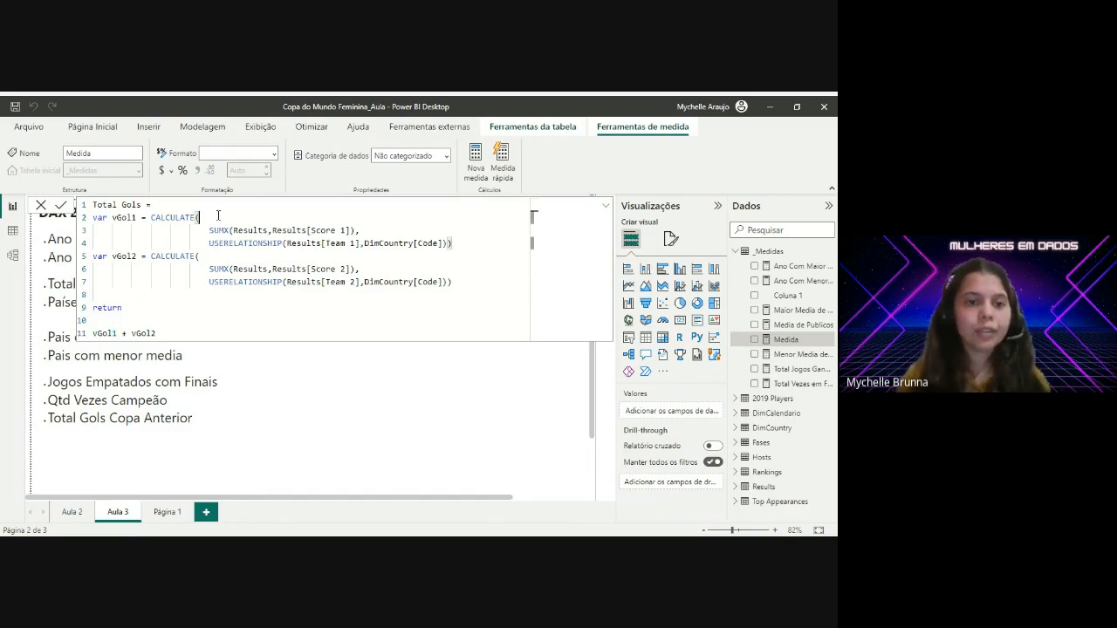
text(--)
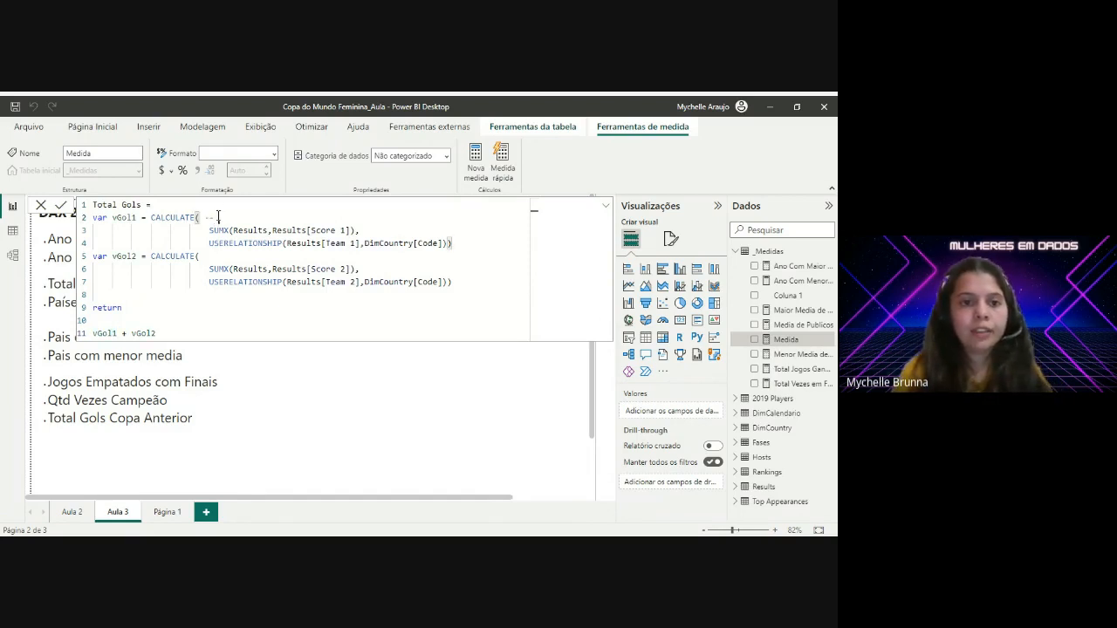
text( ALTERA O CONTE)
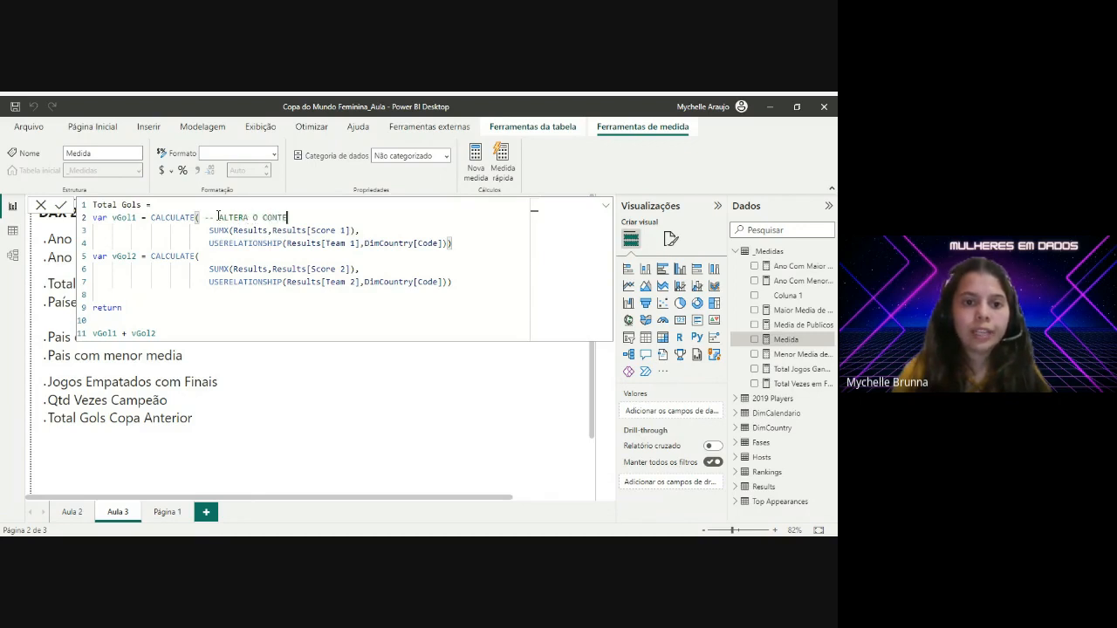
text(XTO, SEJA )
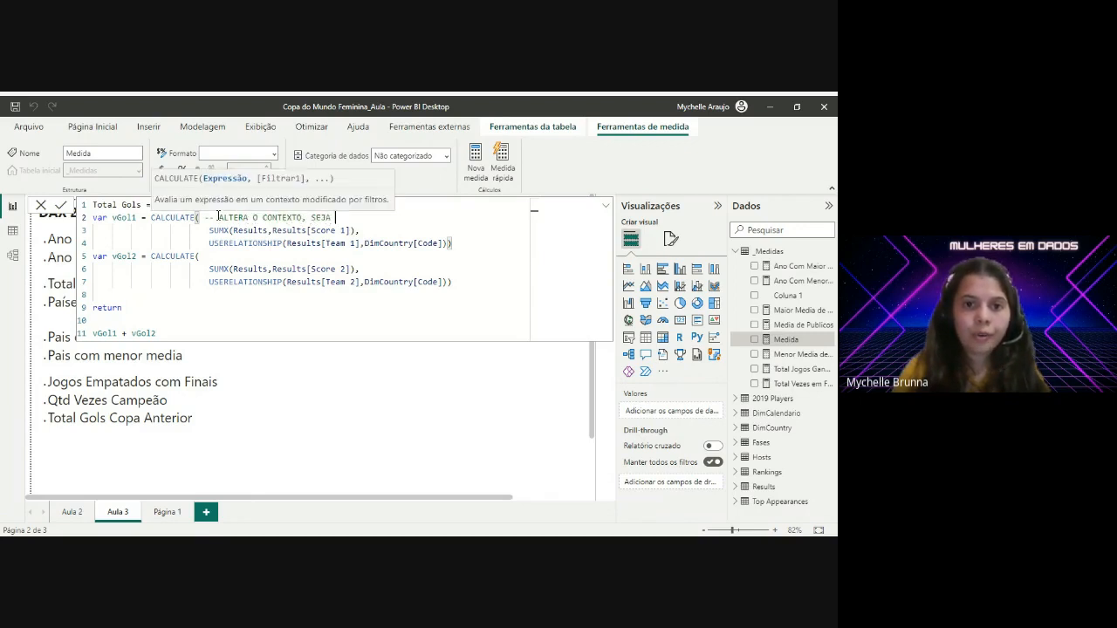
text(COM C'ALC)
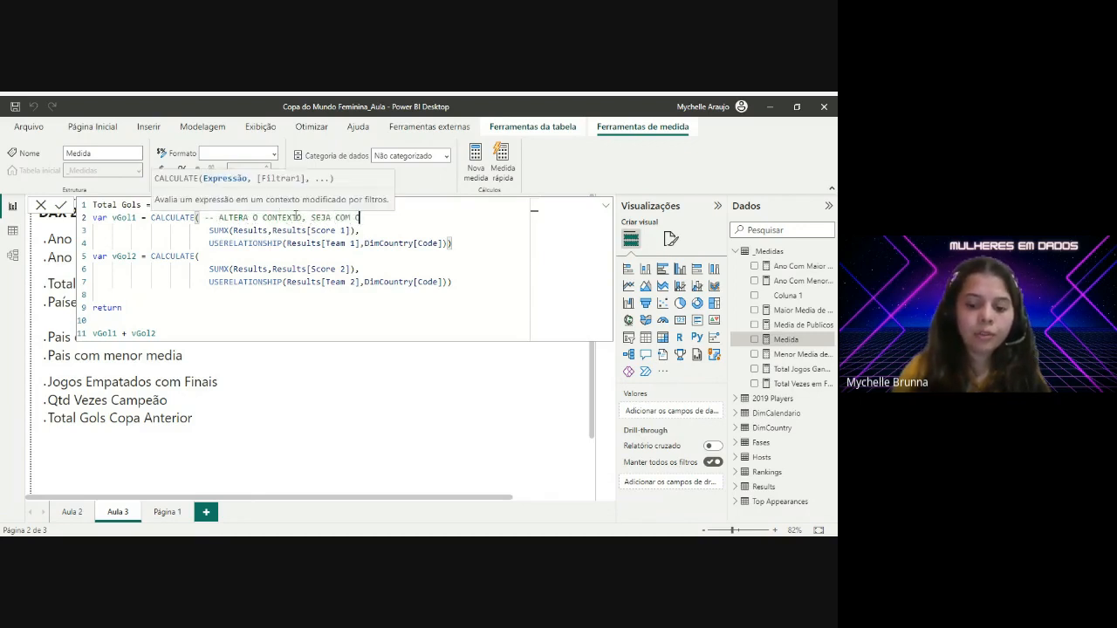
key(BackSpace)
key(BackSpace)
key(BackSpace)
key(BackSpace)
text(ALC)
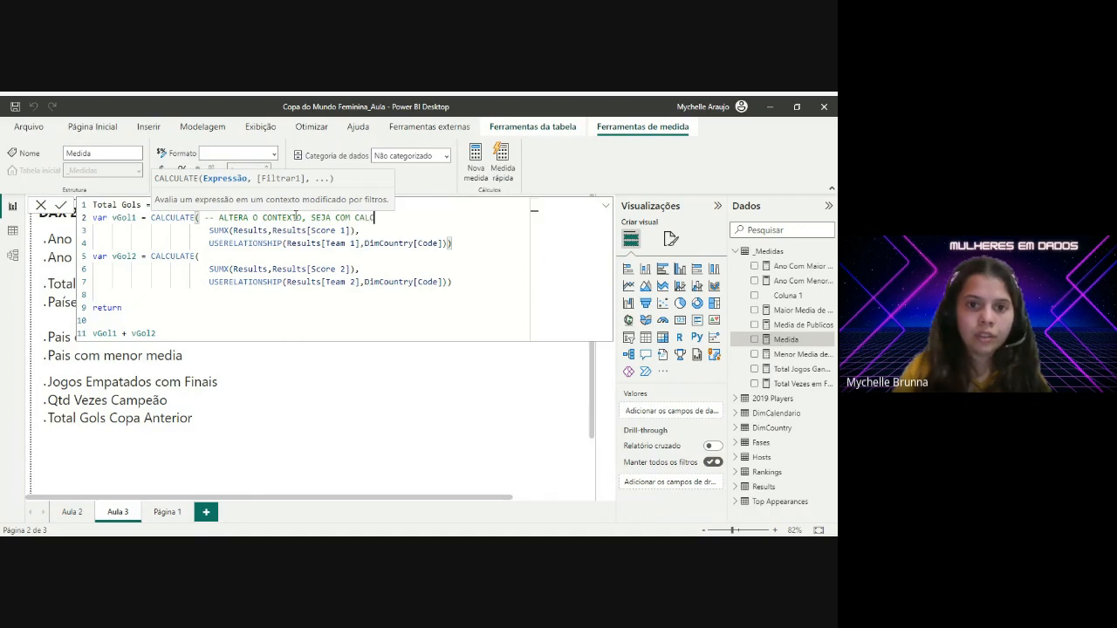
text(ULOS OU FILT)
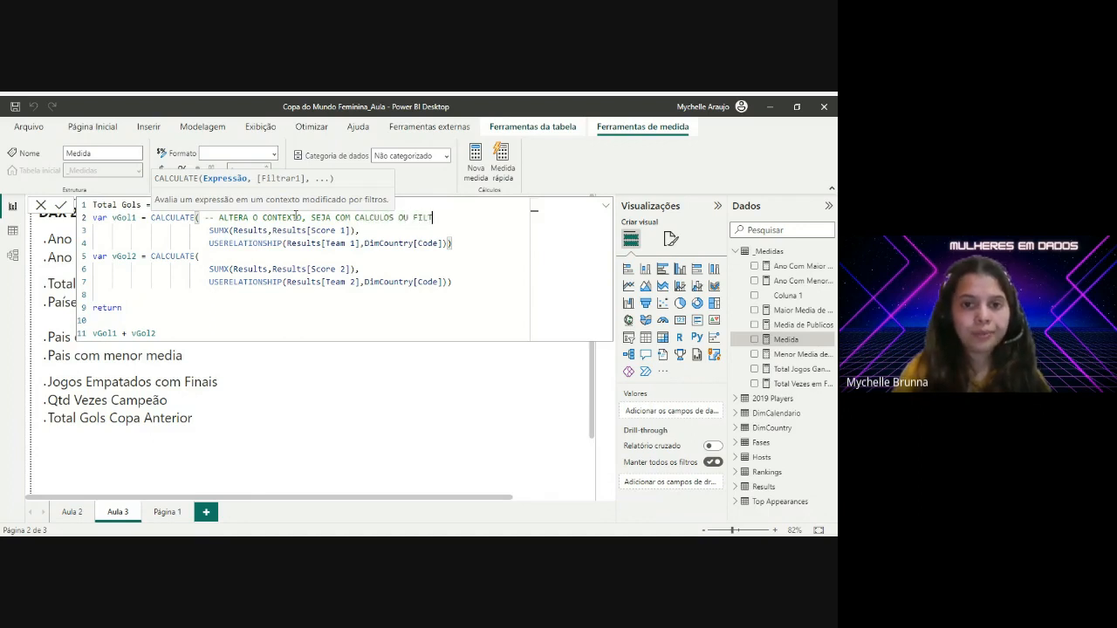
text(ROS)
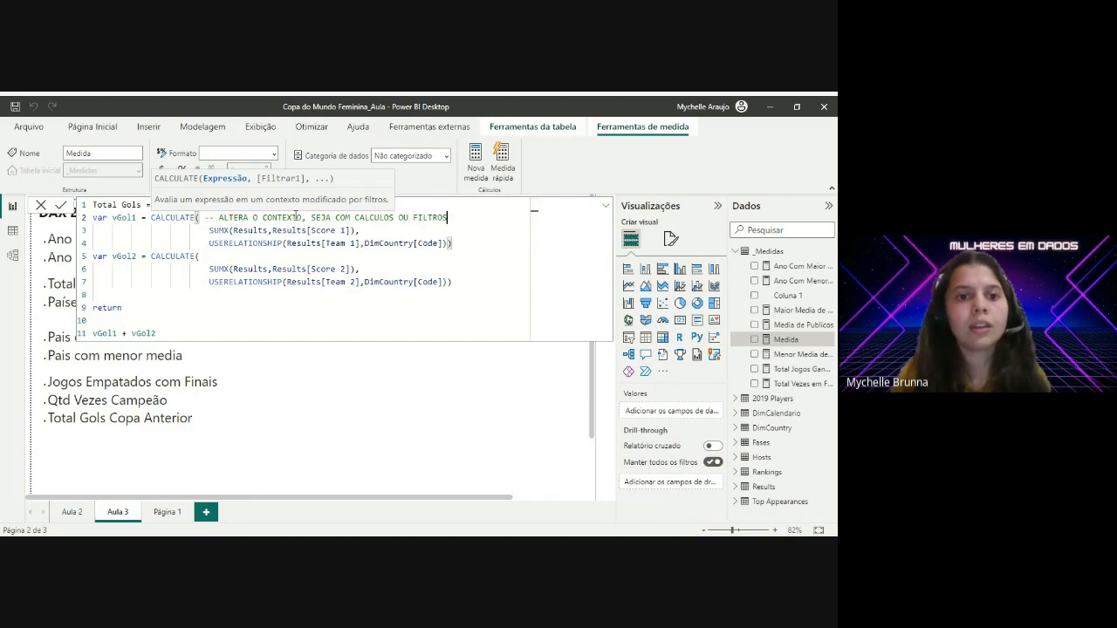
Step: Add the comment "-- SOMAR A COLUNA SCORE 1" after the SUMX line of vGol1
click(399, 230)
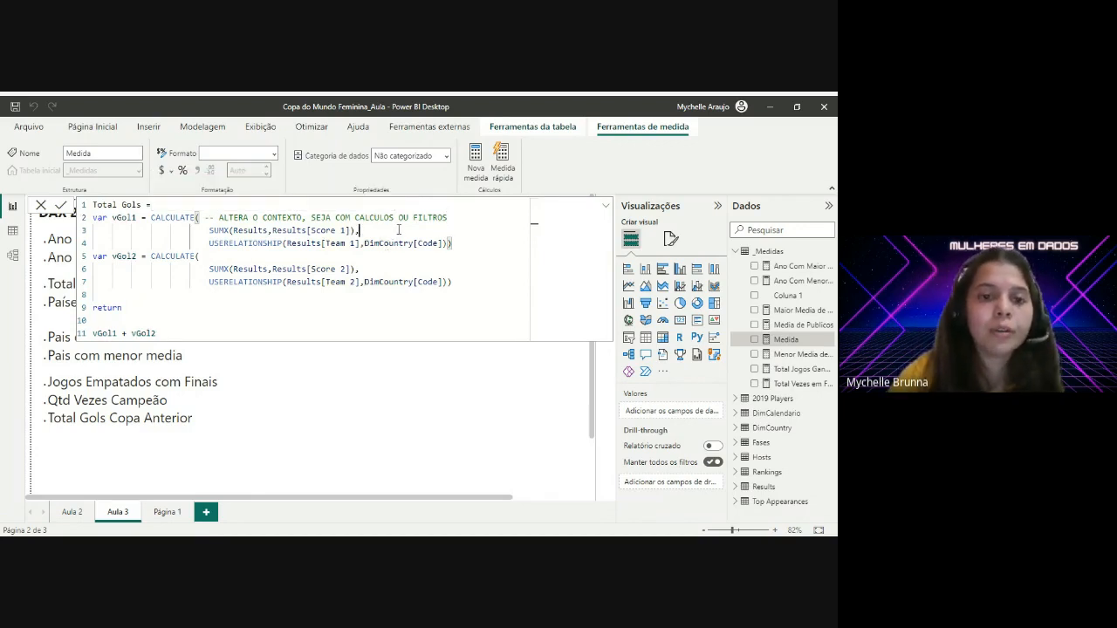
text(--)
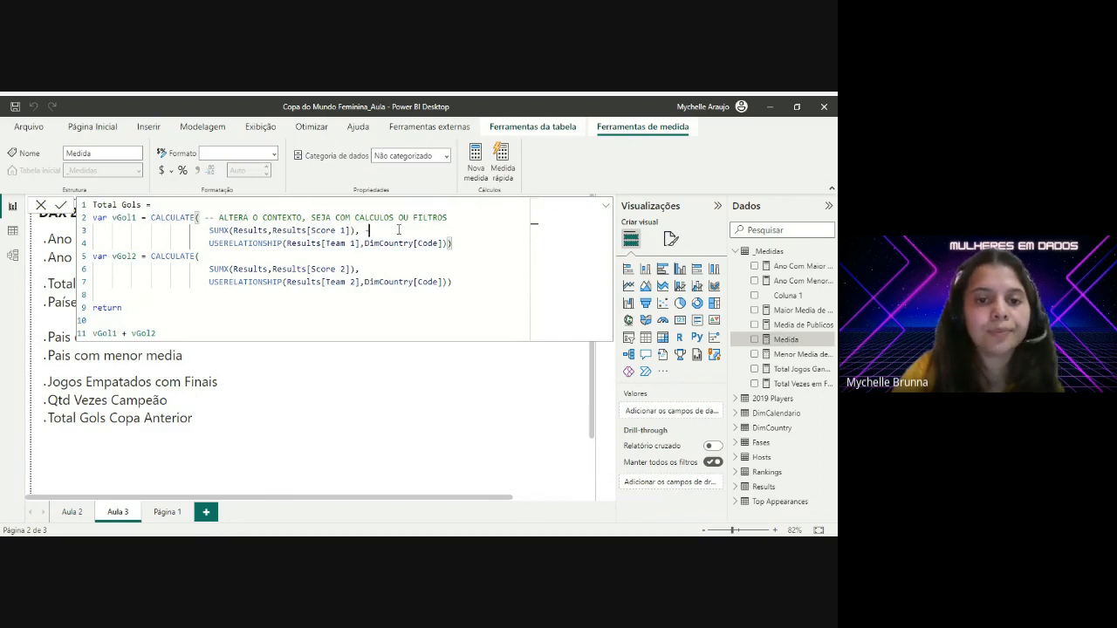
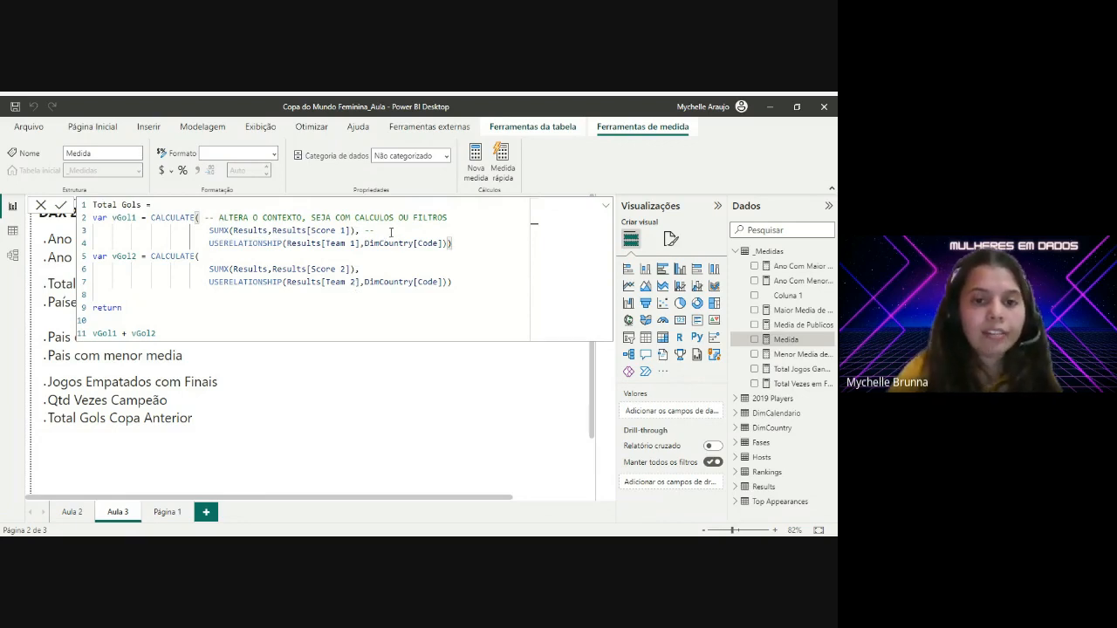
text(SOMAR A)
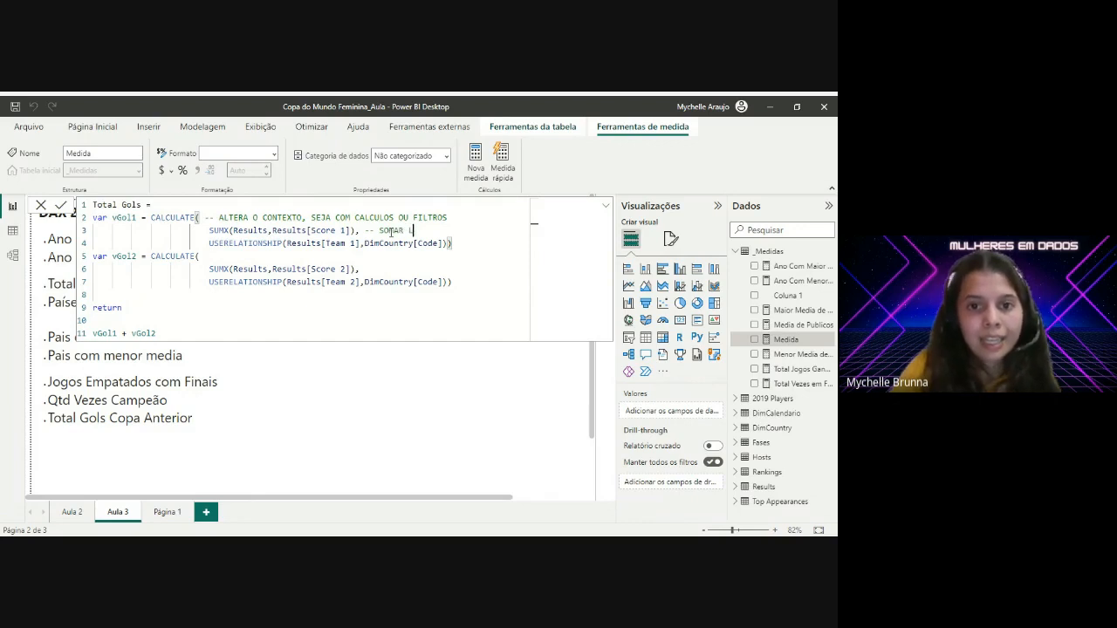
text( COLUNA SCORE 1)
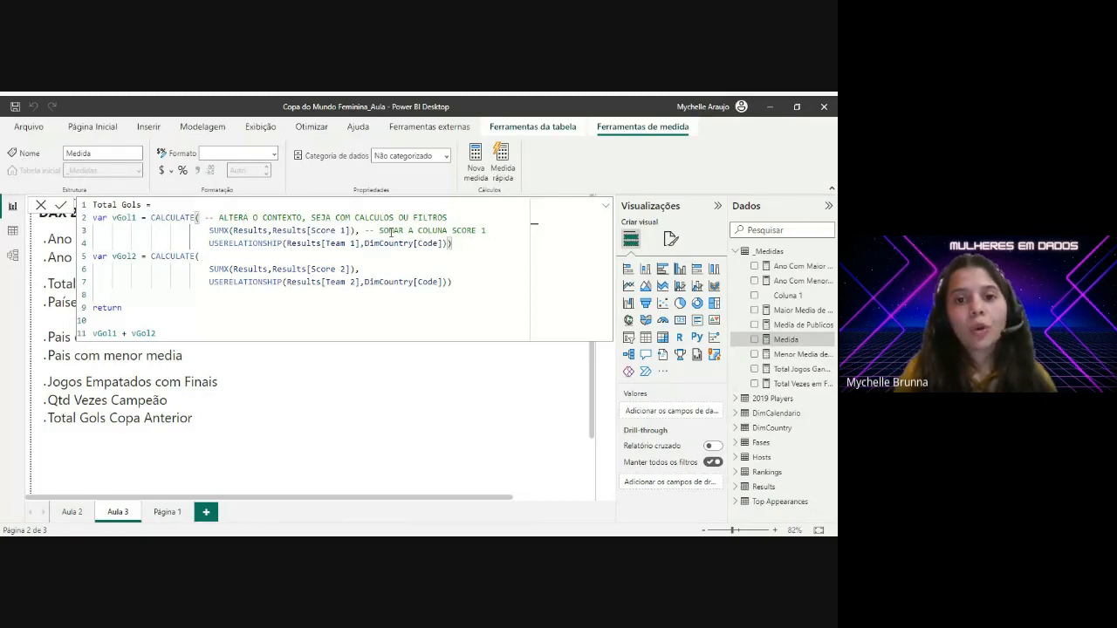
Step: Extend the vGol1 SUMX comment with "CONSIDERANDO TODA A TABELA RESULTADOS" after "SCORE 1"
text( CONSIDER)
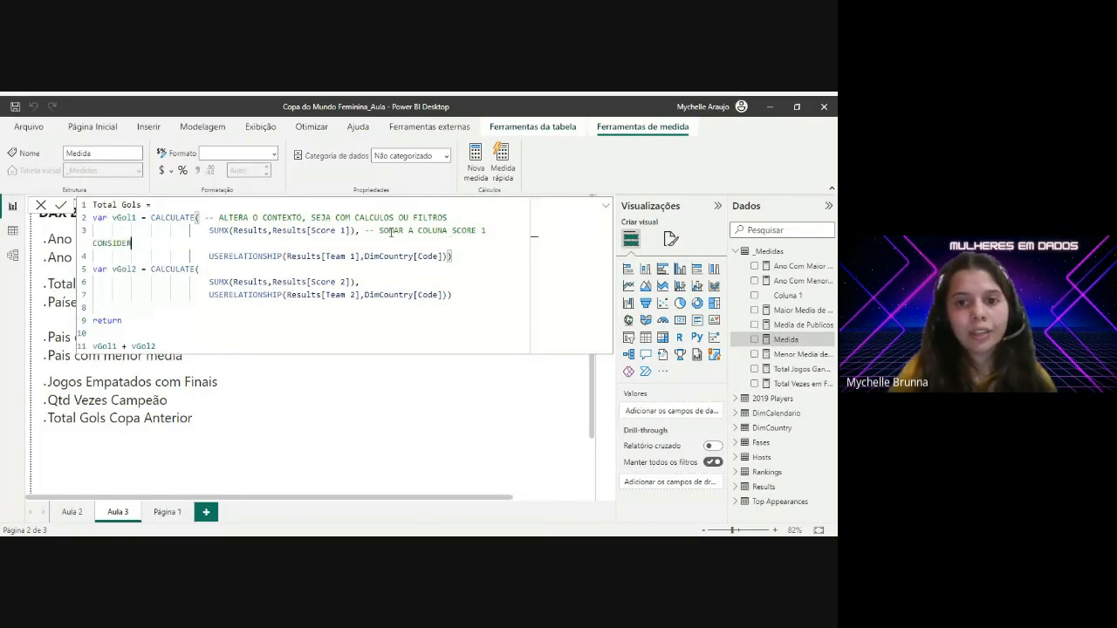
text(ANDO TODA A)
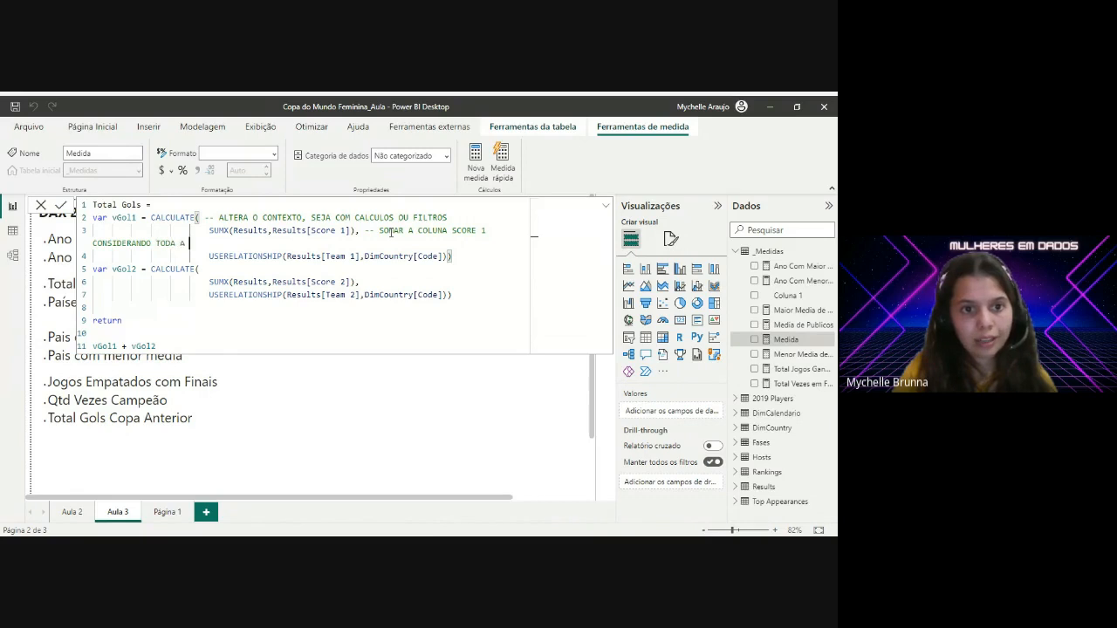
text( TABELA RESULTADOS)
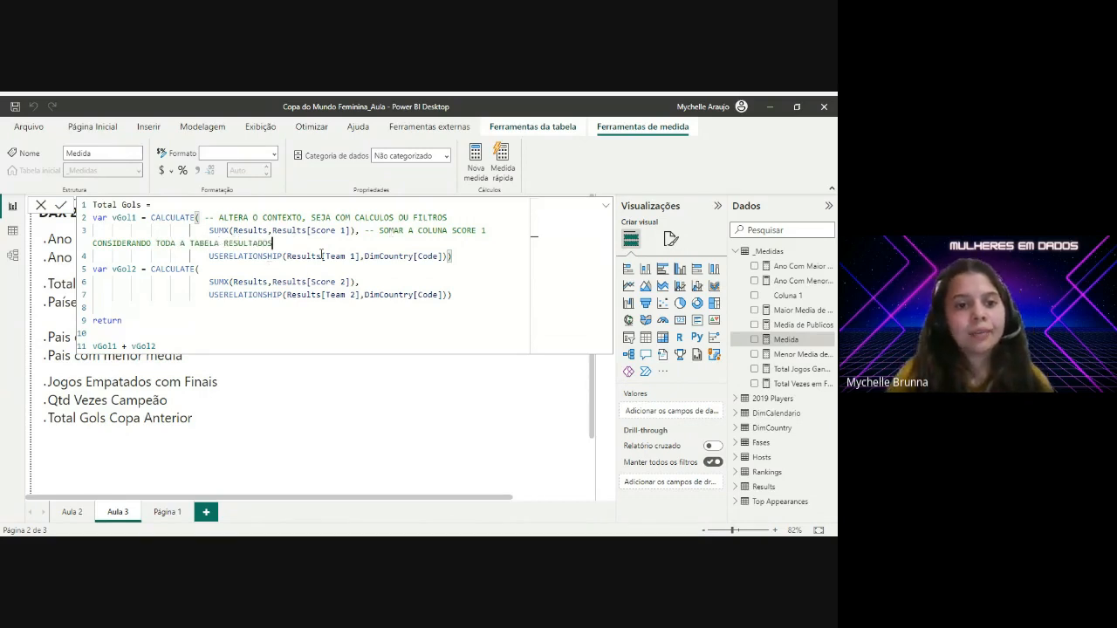
Step: Add the comment "-- ATIVA UM RELACIONAMENTO INATIVO" after the USERELATIONSHIP line of vGol1
click(467, 258)
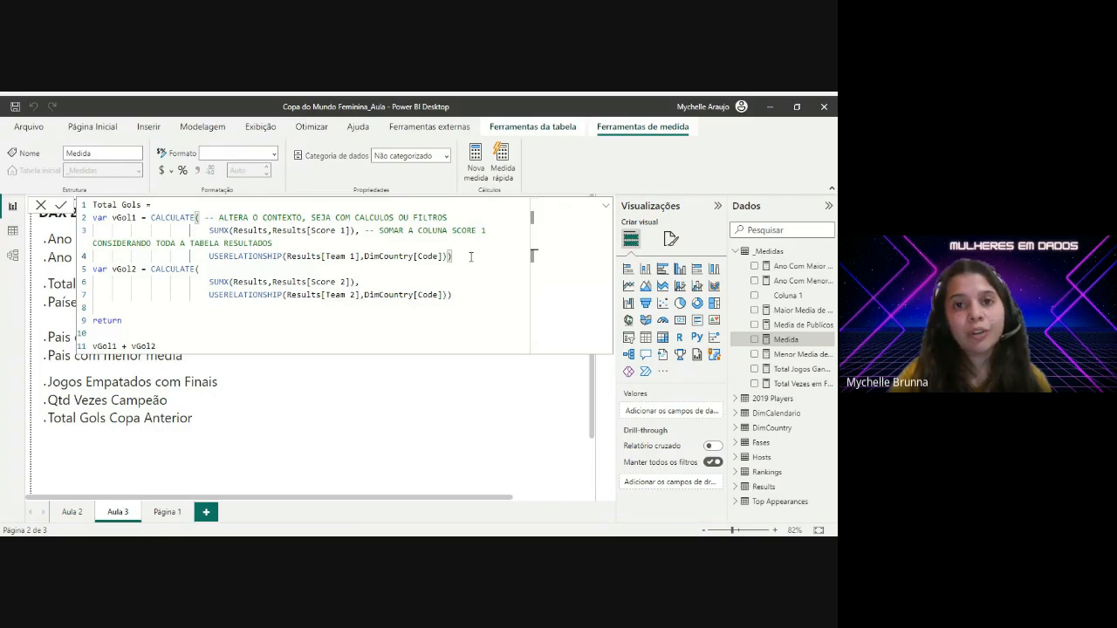
text(-- ATIV)
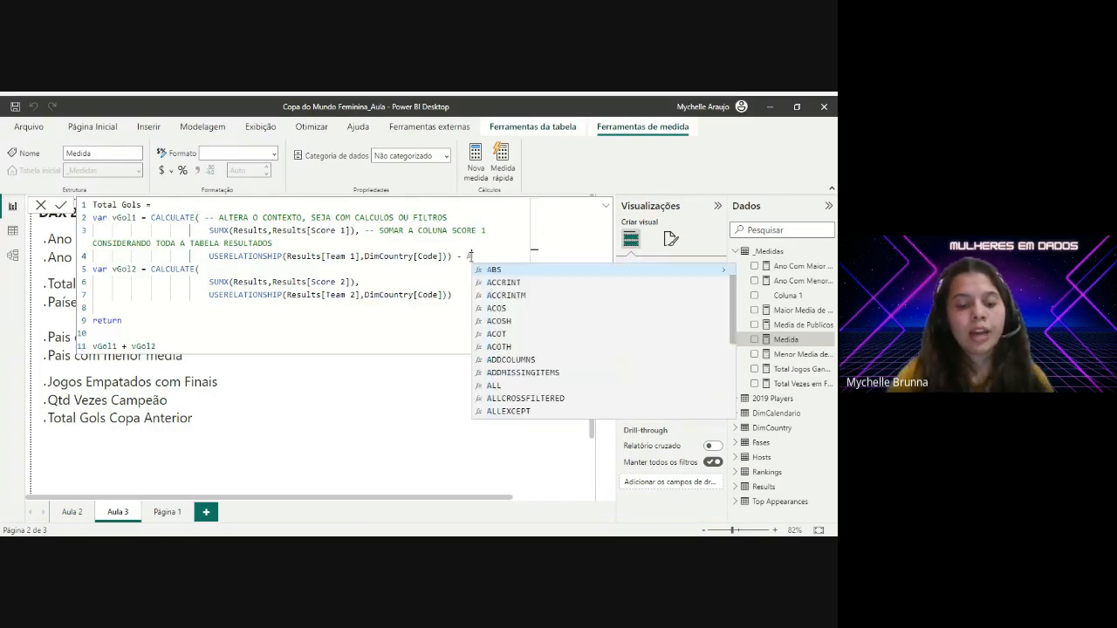
text(A U)
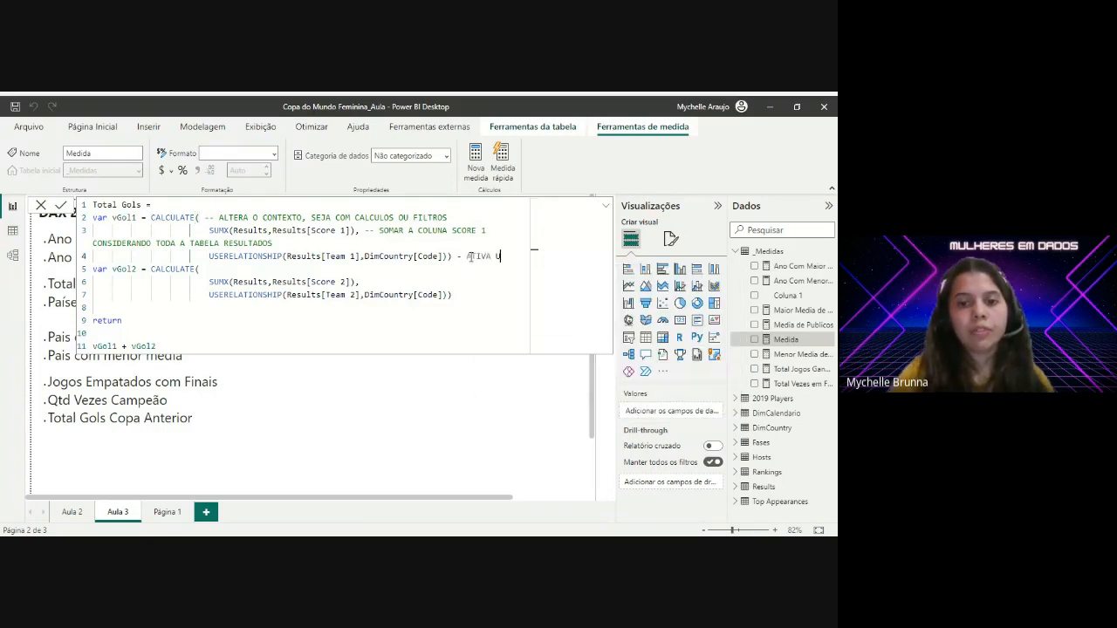
text(M RELACIONAMENTO INATIVO)
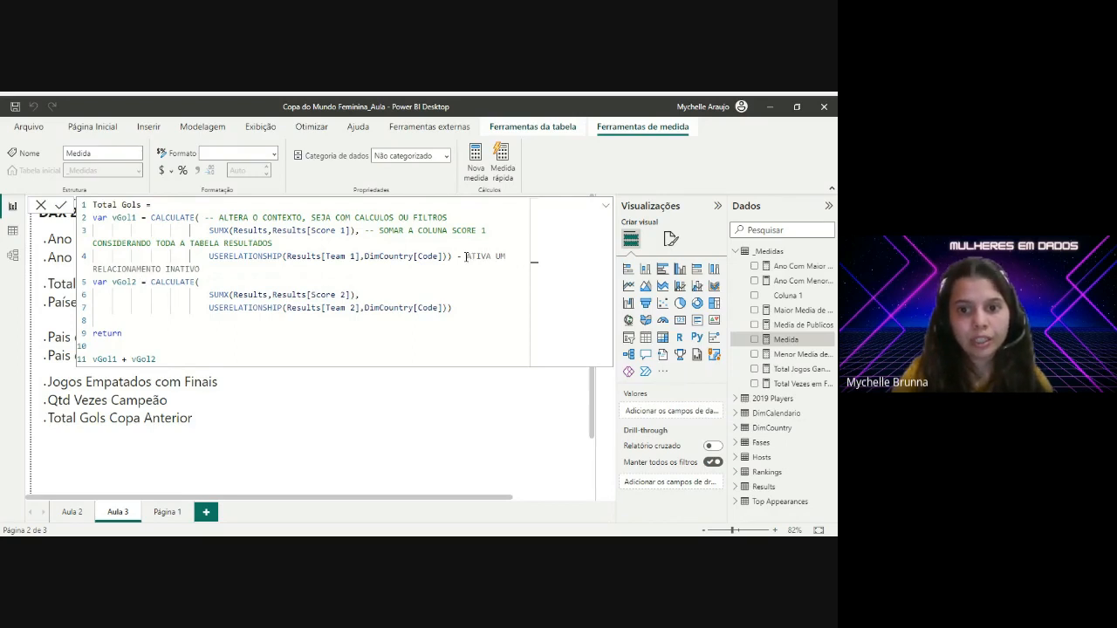
click(464, 256)
text(-)
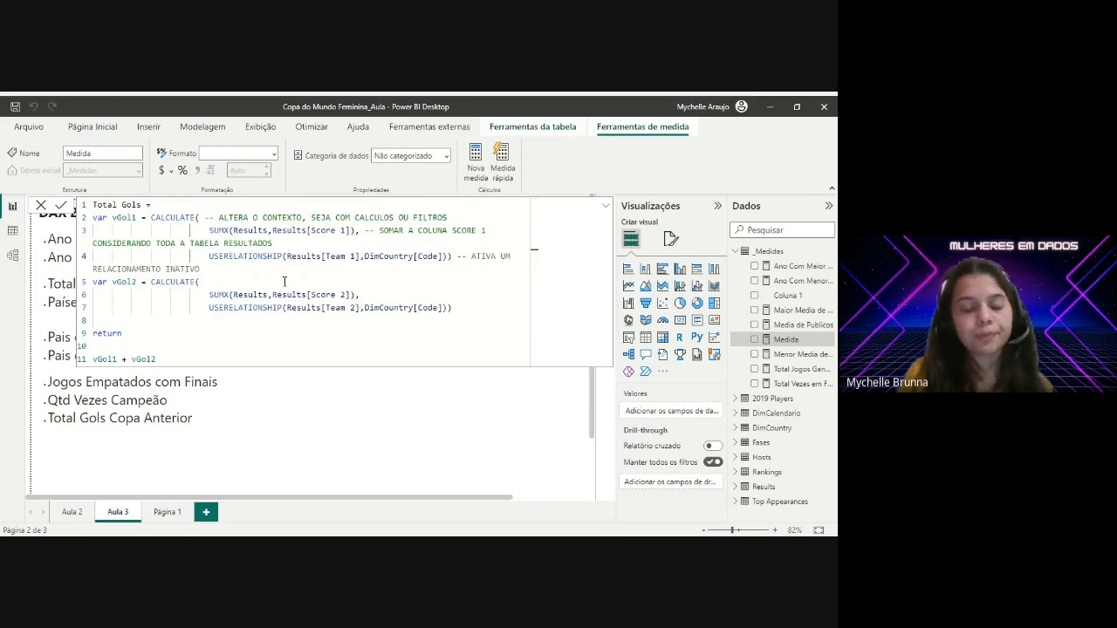
Step: Add the comment "-- ALTERA O CONTEXTO, SEJA COM CALCULOS OU FILTROS" after the CALCULATE opening of vGol2
click(207, 282)
text(-)
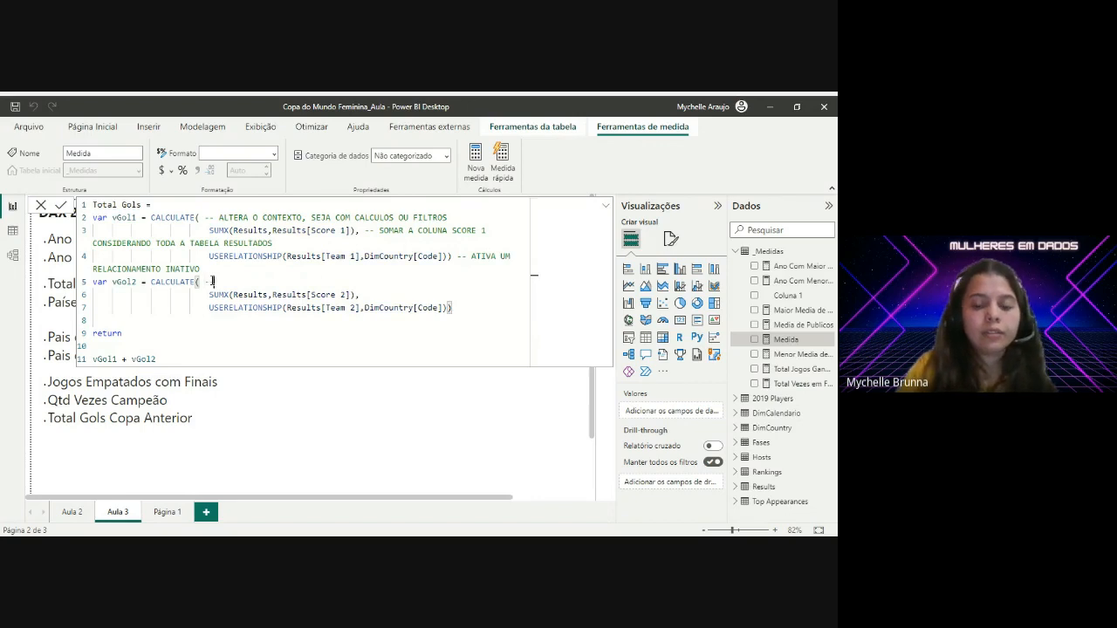
text(- ALTERA O CONTE)
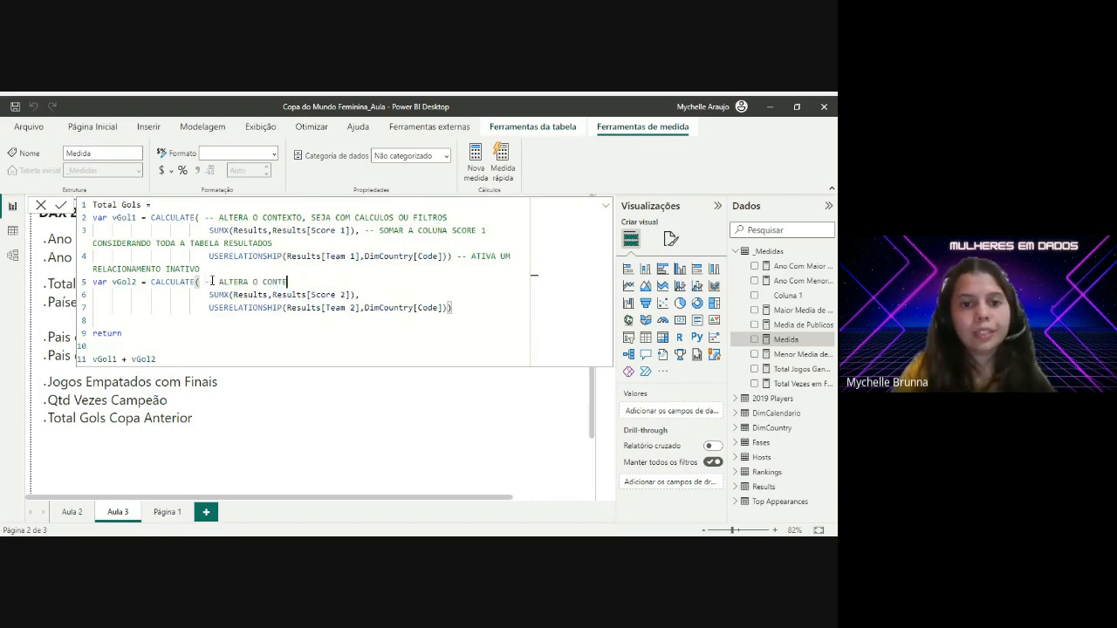
text(XTO, SEJAA)
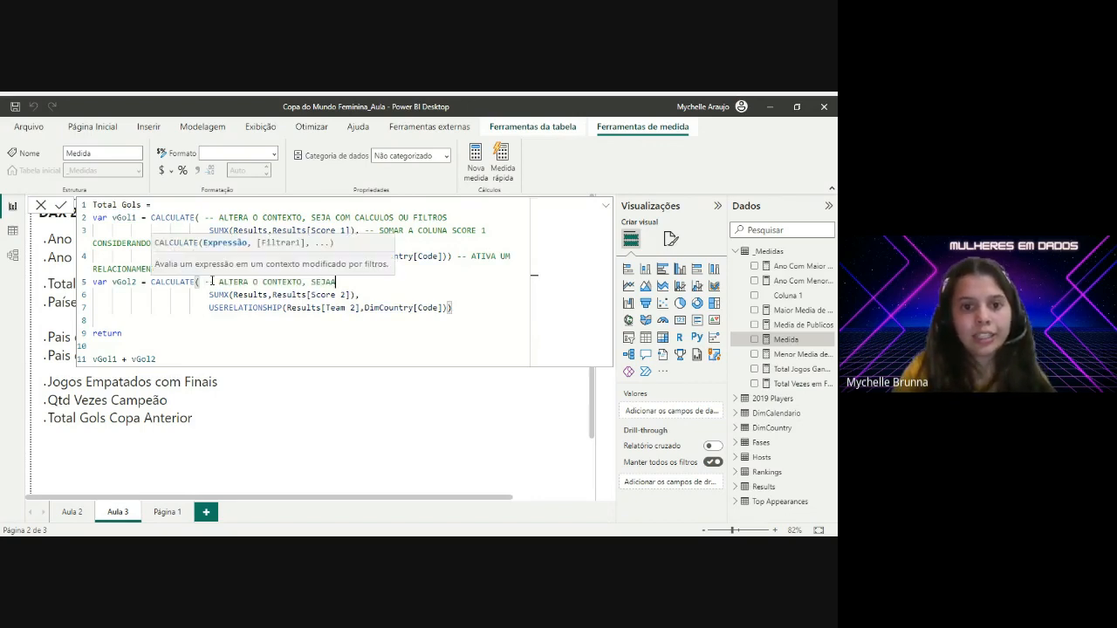
key(BackSpace)
text(COM CALCULOS O)
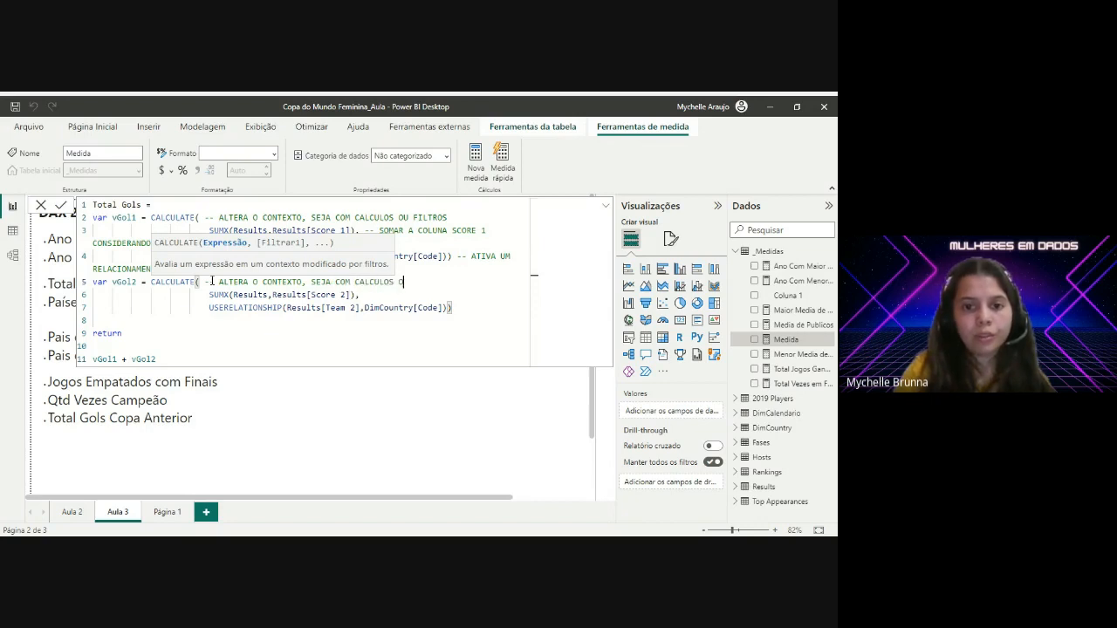
text(U FILTROS)
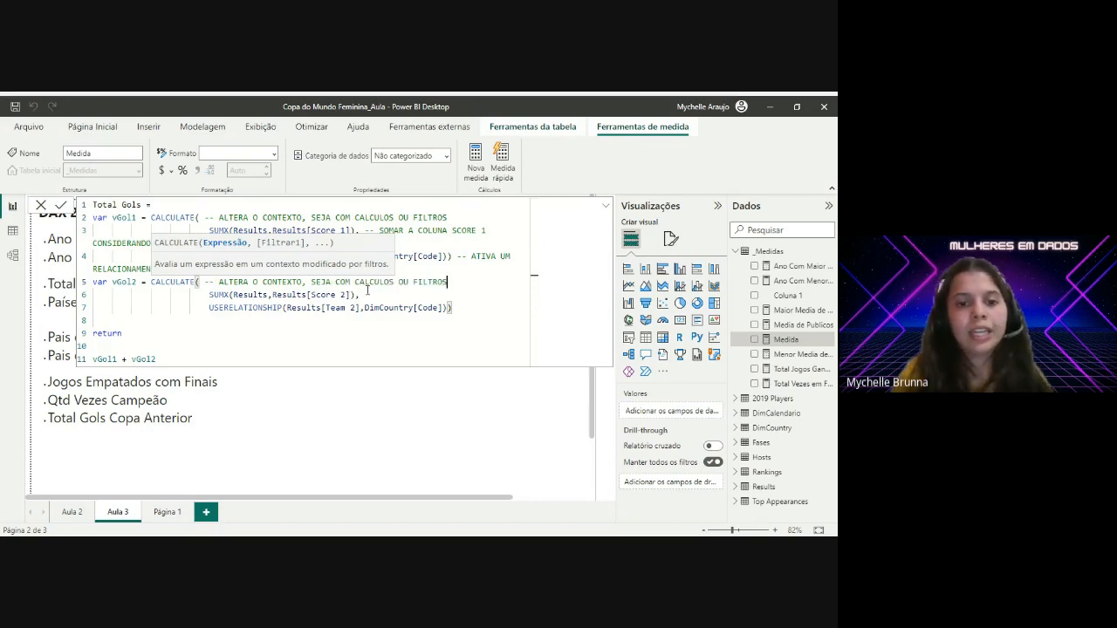
Step: Add the comment "-- SOMA A COLUNA SCORE 2 CONSIDERANDO TODA A TABELA RESULTADOS" after the SUMX line of vGol2
click(373, 294)
text(--)
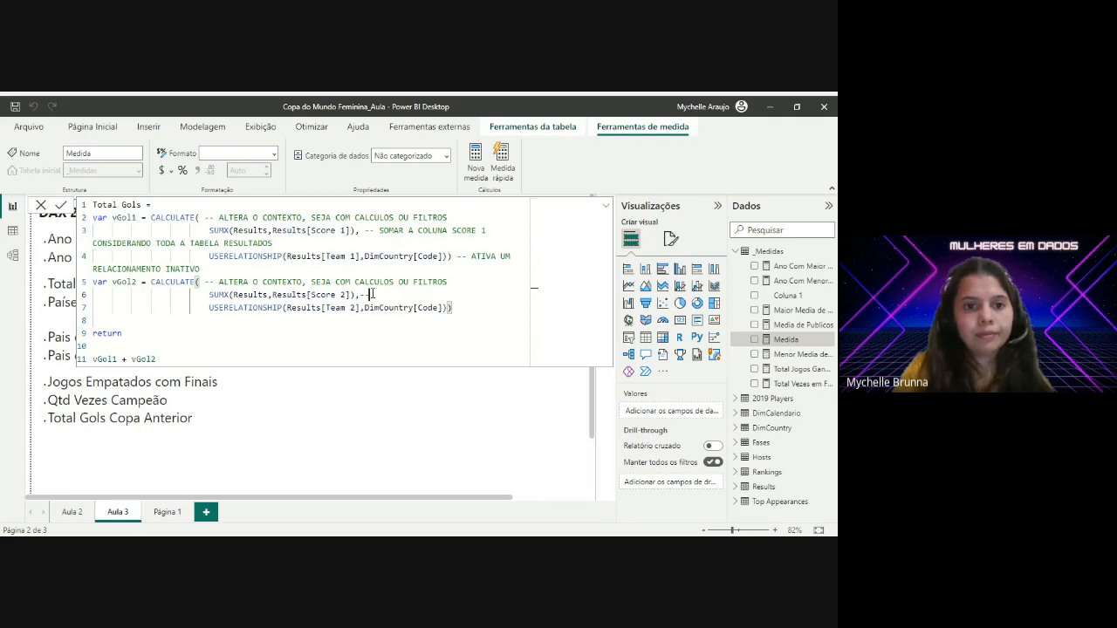
text( SOMA A COL)
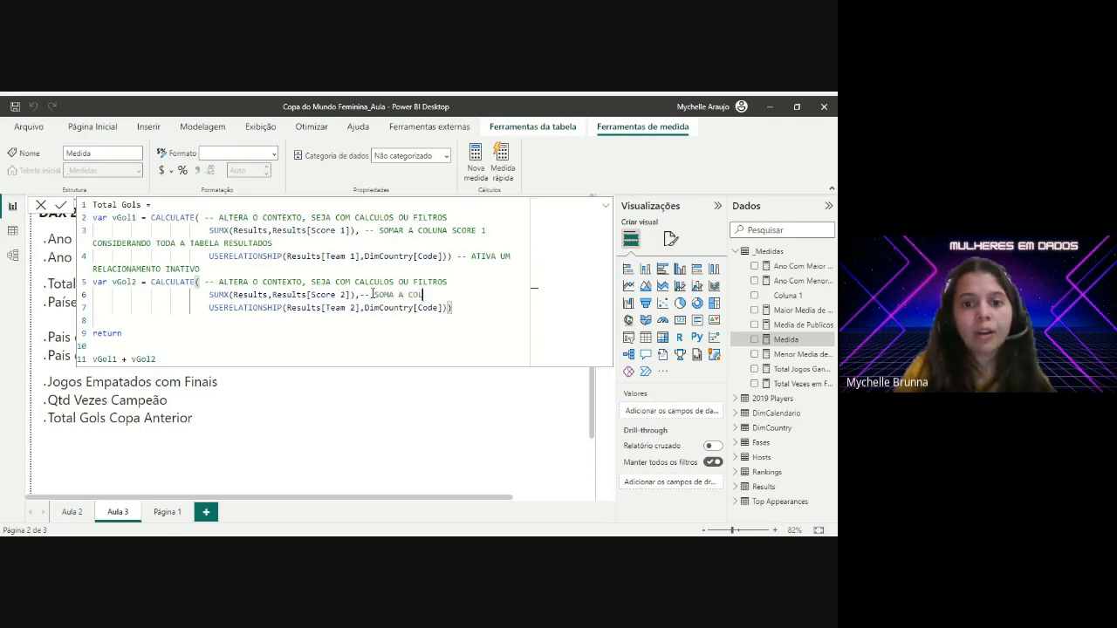
text(UNA SCORE 2 )
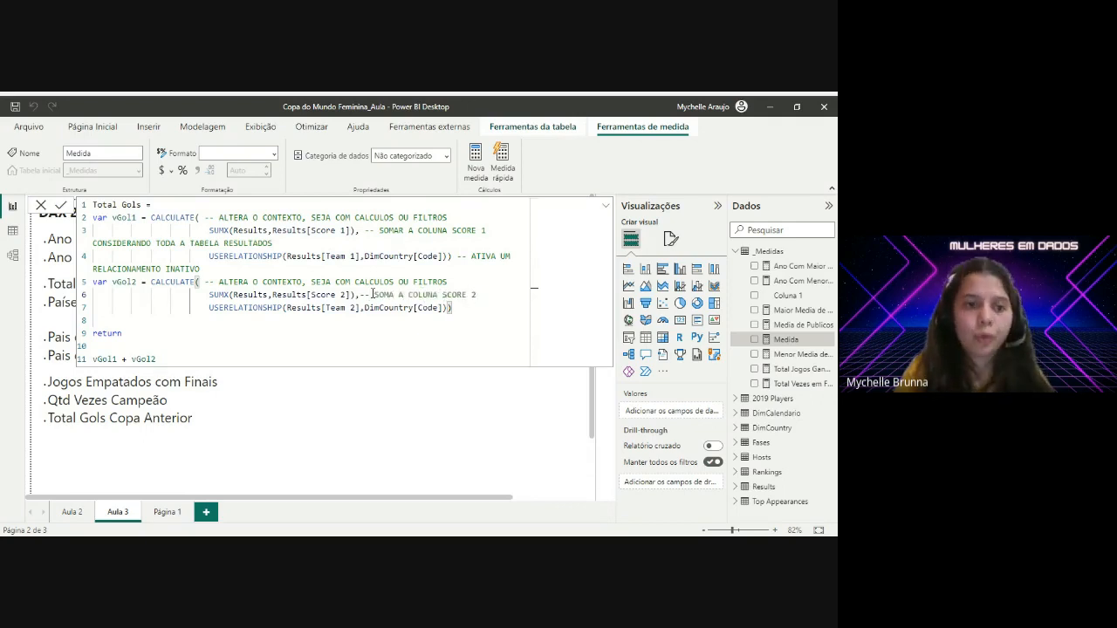
text(CONSIDERANDO)
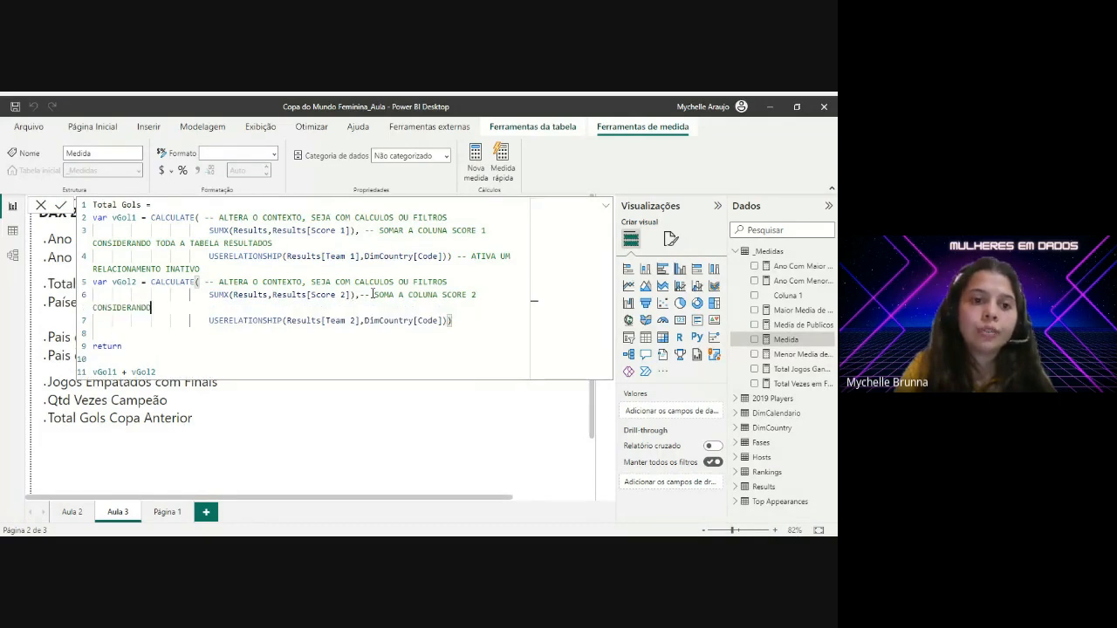
text( TODA A TABL)
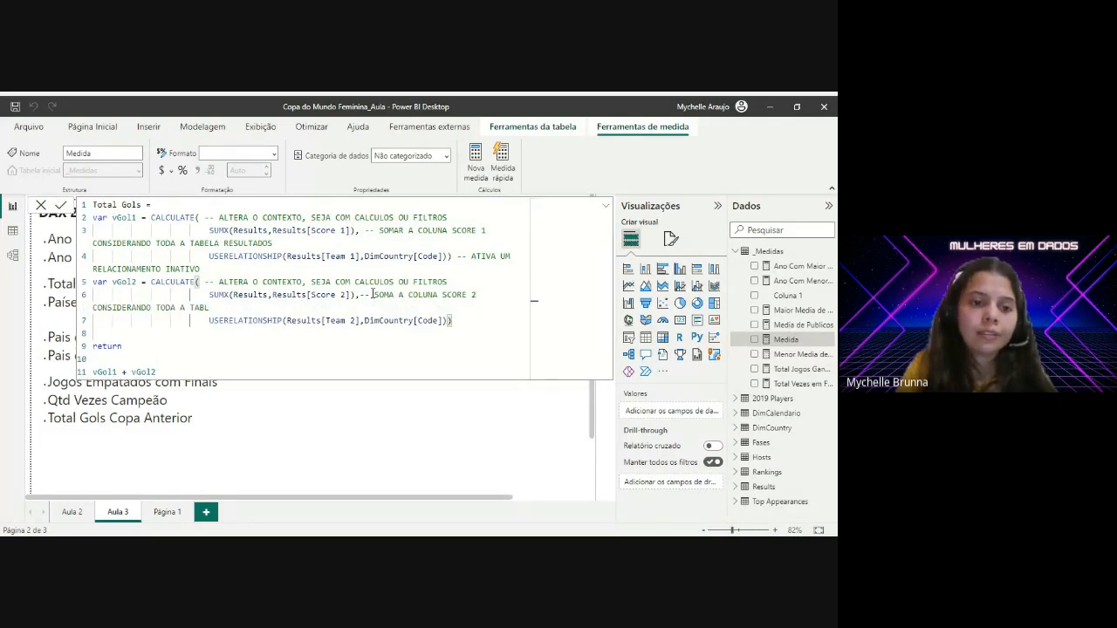
key(BackSpace)
text(ELA RESULTADOS)
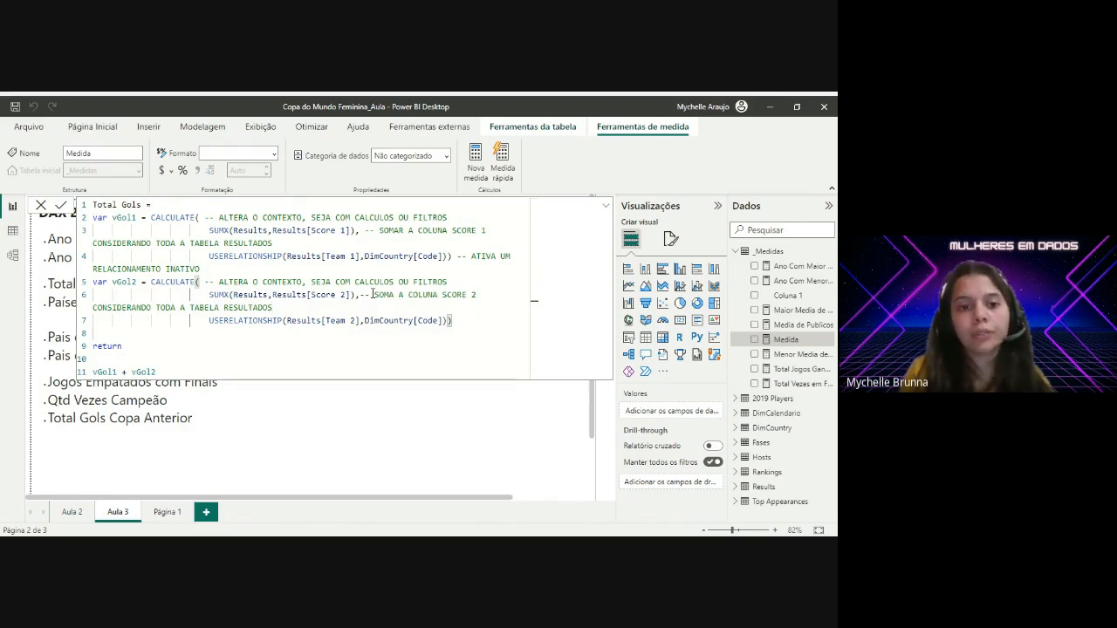
Step: Add the comment "-- ATIVA UM RELACIONAMENTO INATIVO" after the USERELATIONSHIP line of vGol2
click(469, 320)
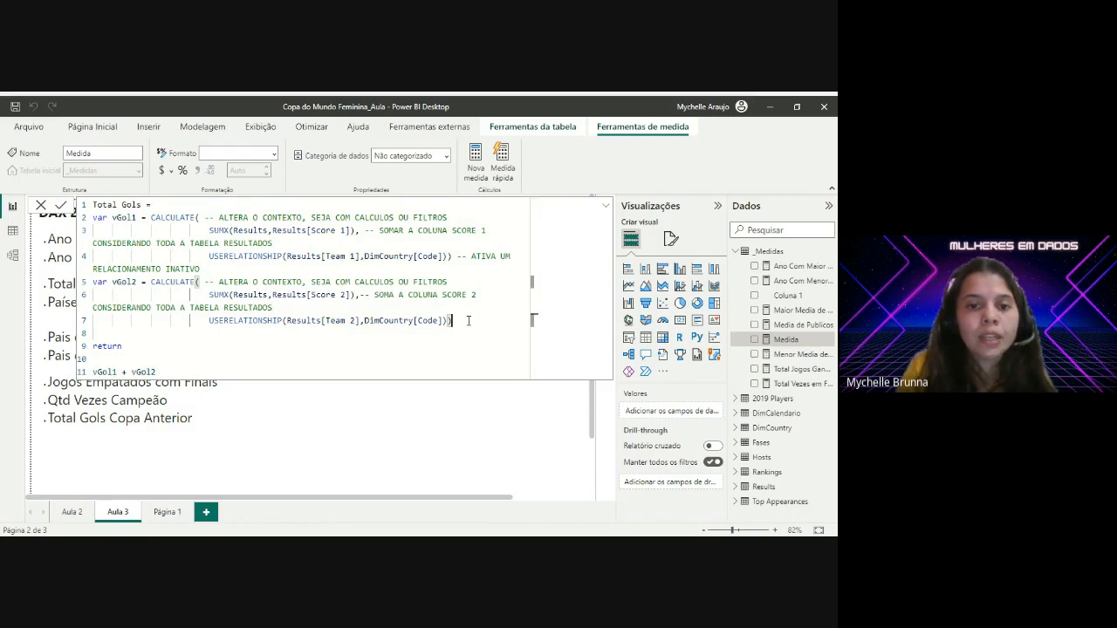
text(-- ATI)
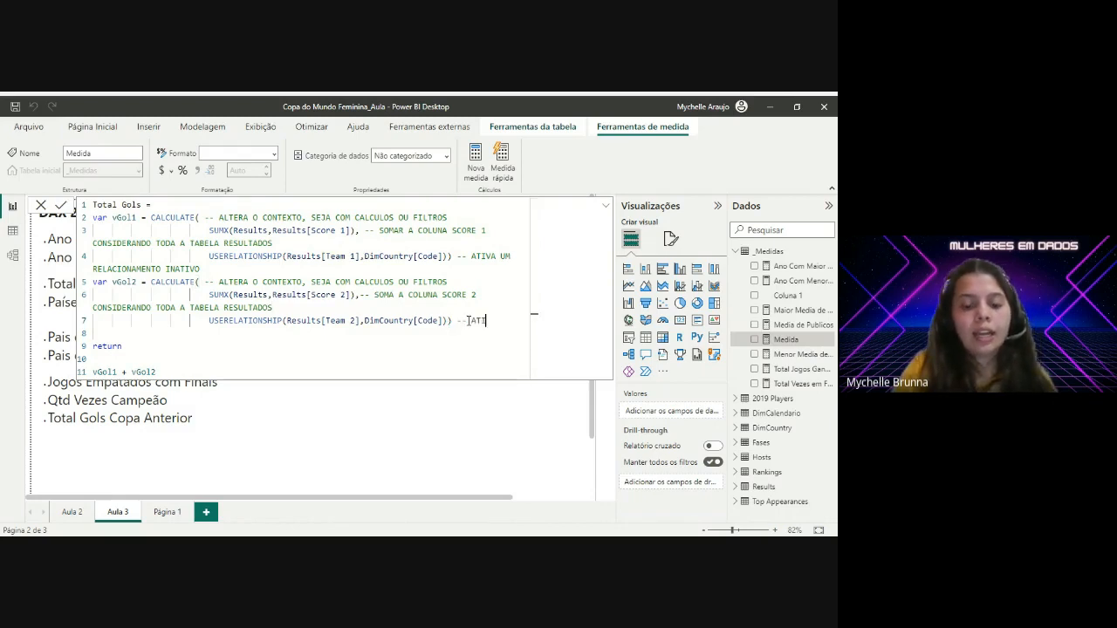
text(VA UM RELACIO)
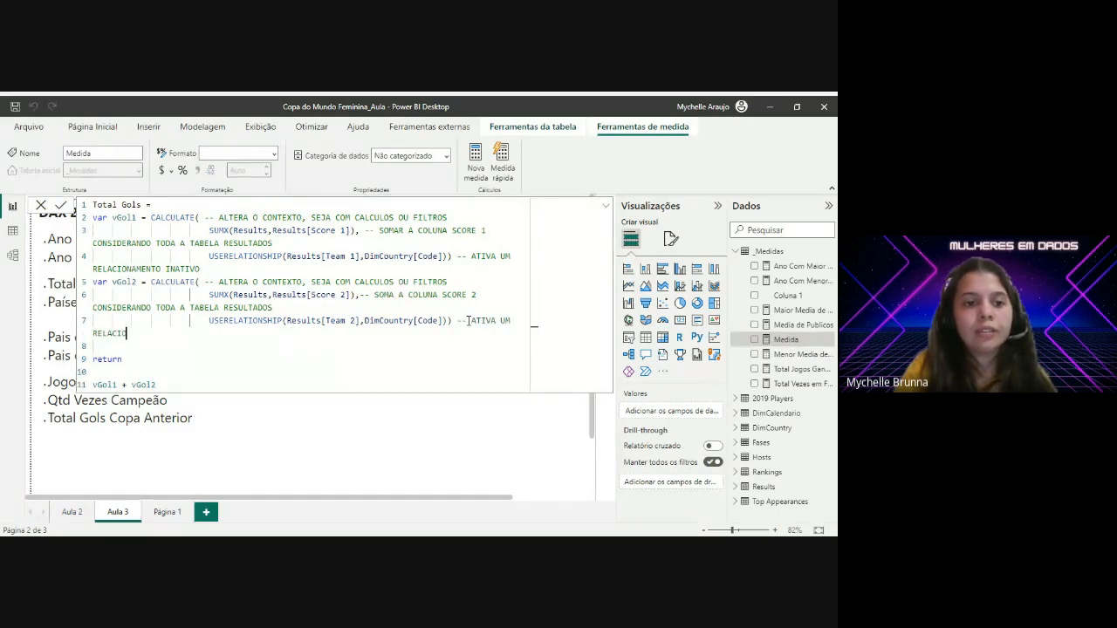
text(NAMENTO INATIVO)
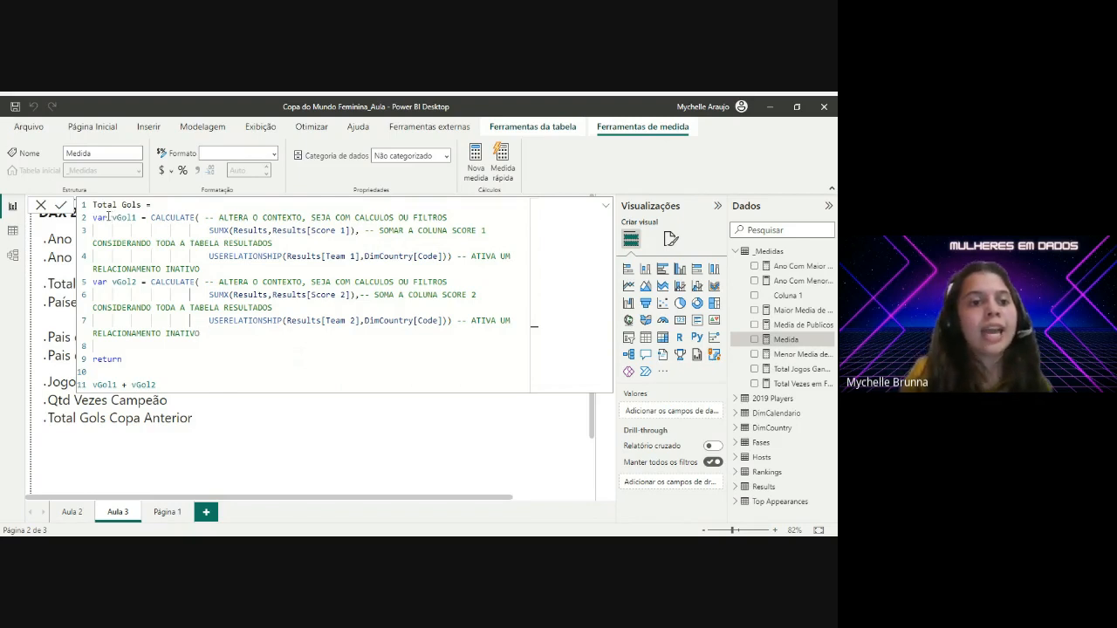
Step: Highlight the first var keyword, the return keyword and the vGol1 + vGol2 sum in the Total Gols formula
drag(107, 218, 91, 223)
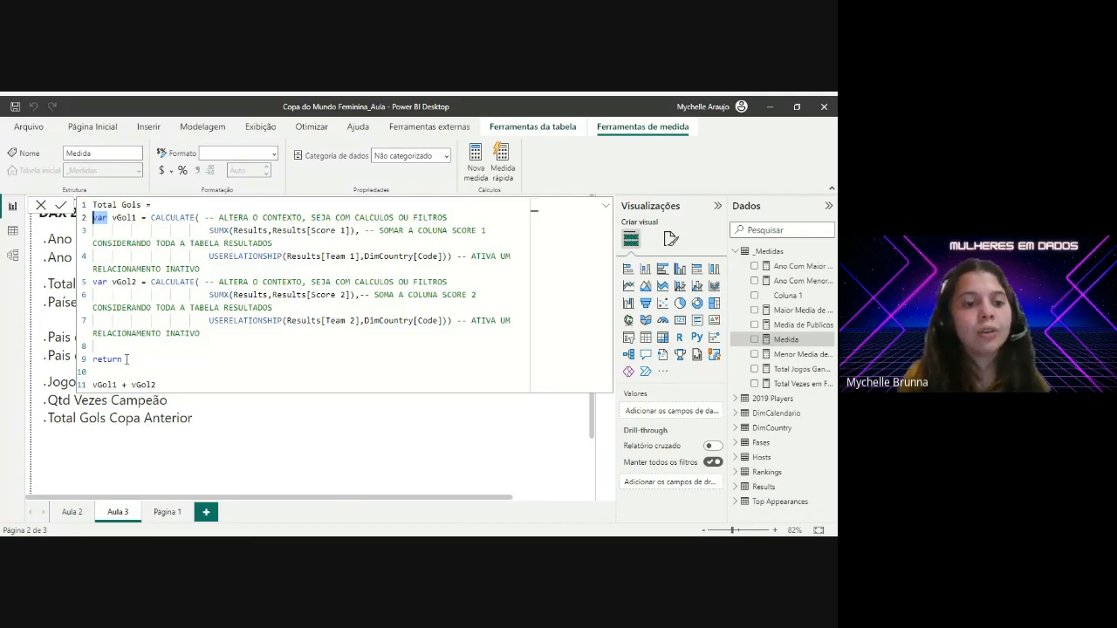
drag(127, 359, 93, 365)
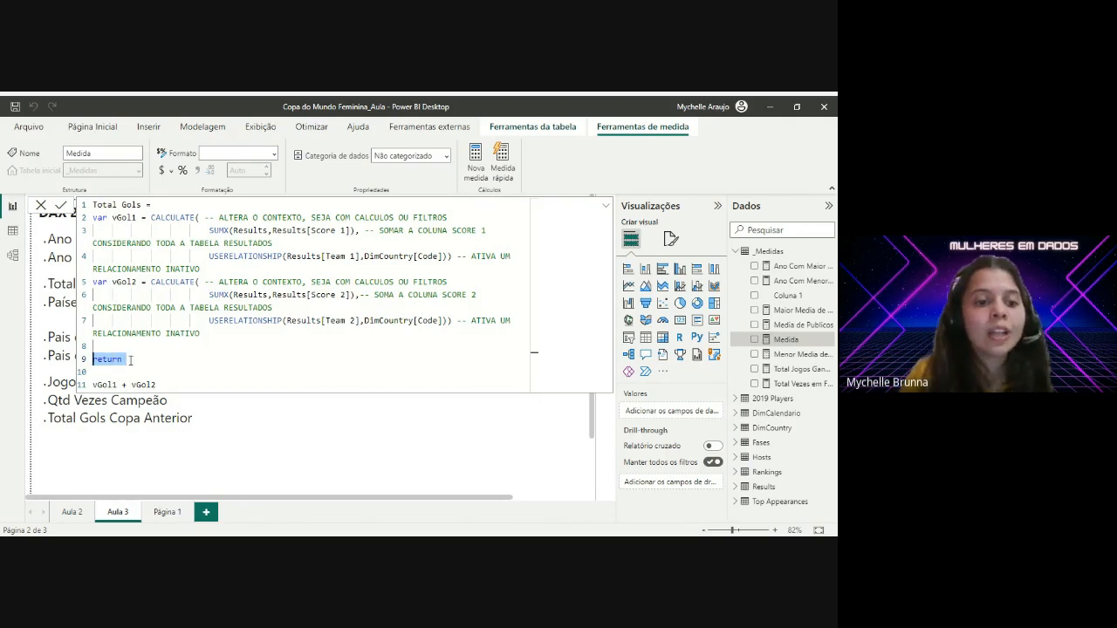
drag(158, 385, 93, 387)
Step: Commit the Total Gols measure and return to the Aula 3 report page
click(179, 385)
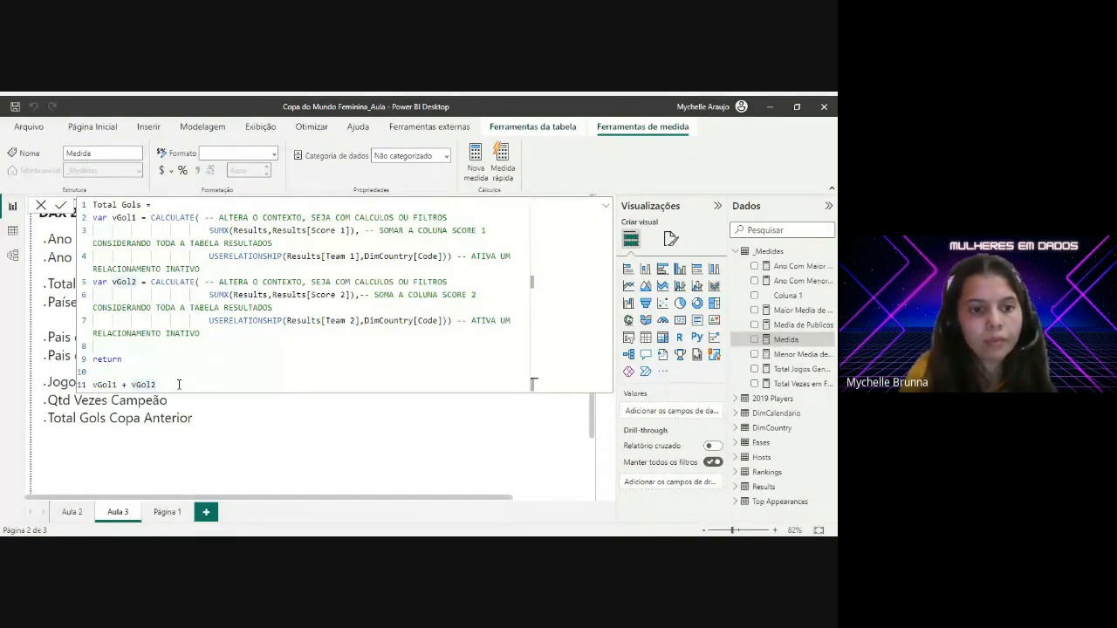
key(Return)
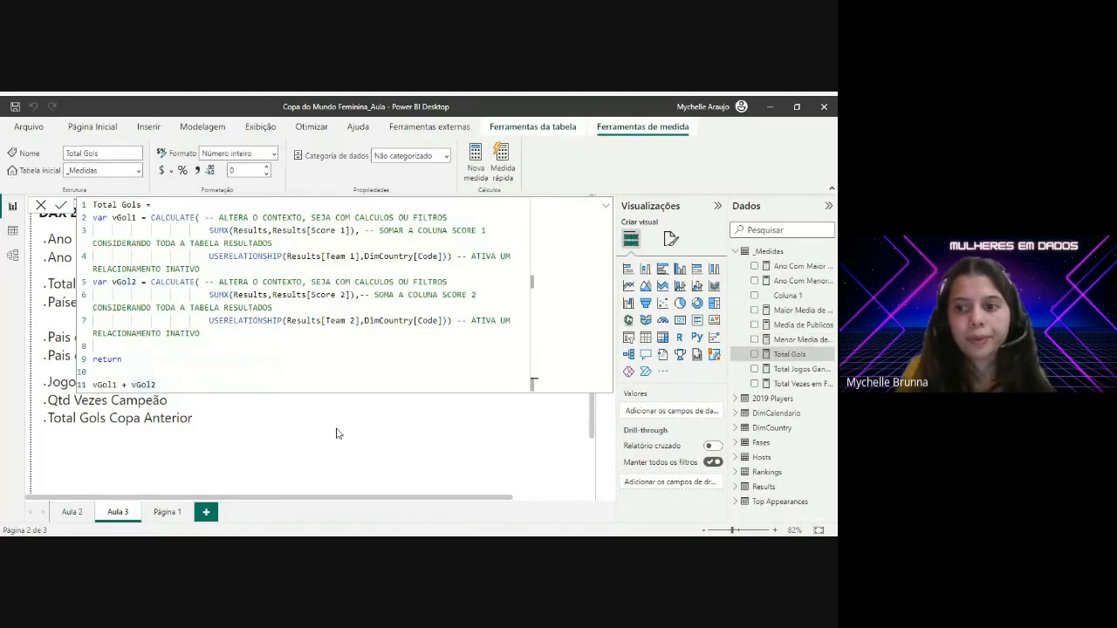
click(305, 439)
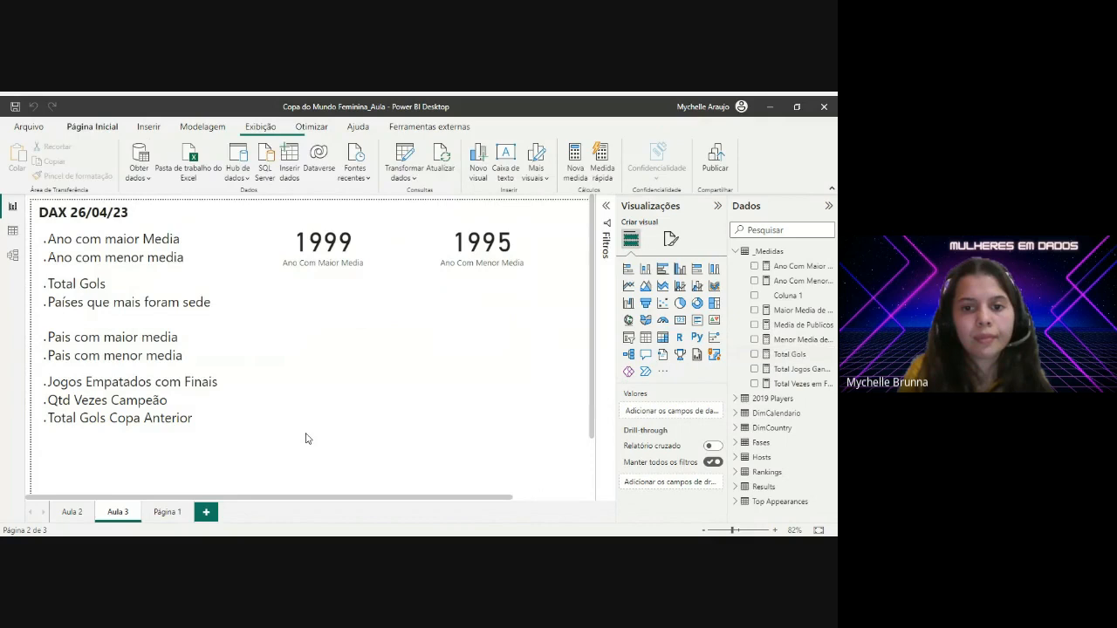
Step: Duplicate the Ano Com Maior Media card, place the copy just below the original, and replace its field with Total Gols
click(325, 262)
key(ctrl+c)
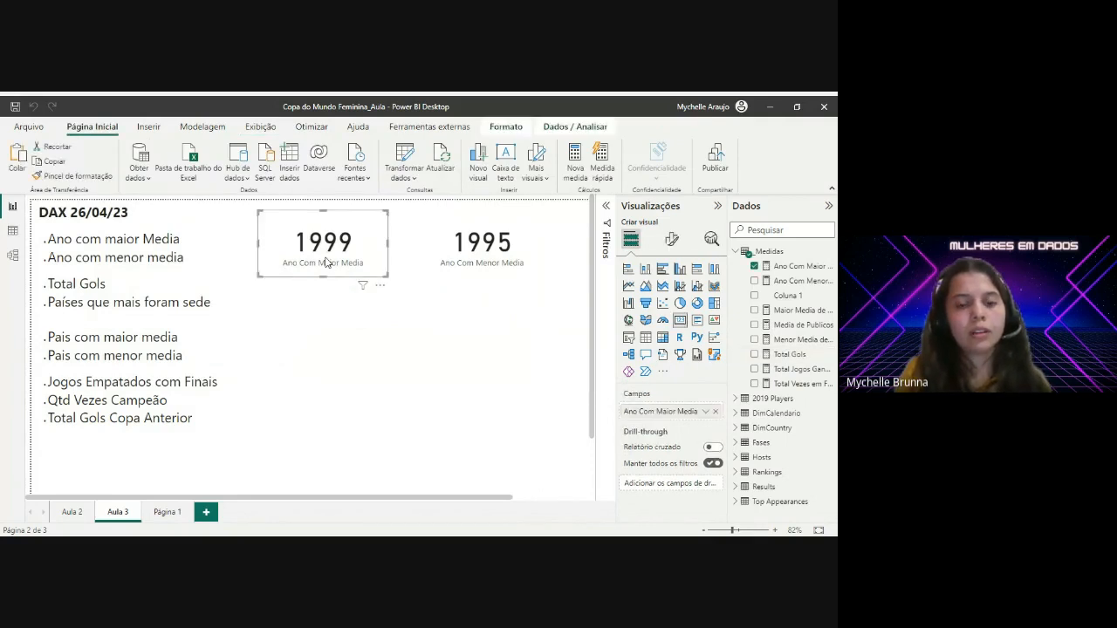
key(ctrl+v)
drag(333, 369, 332, 366)
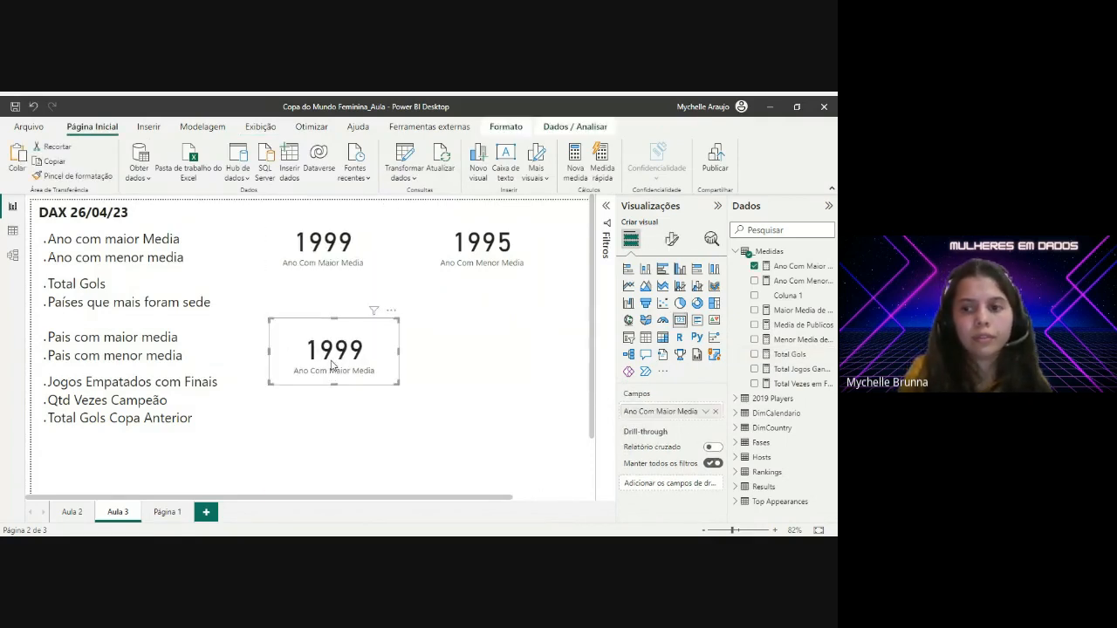
click(801, 356)
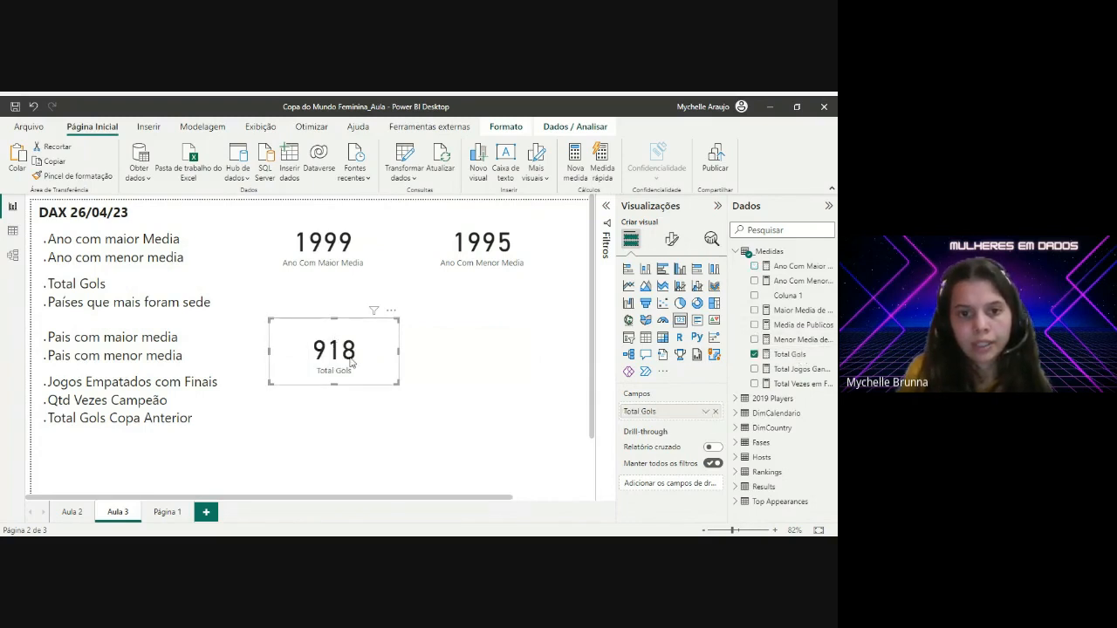
drag(312, 349, 306, 321)
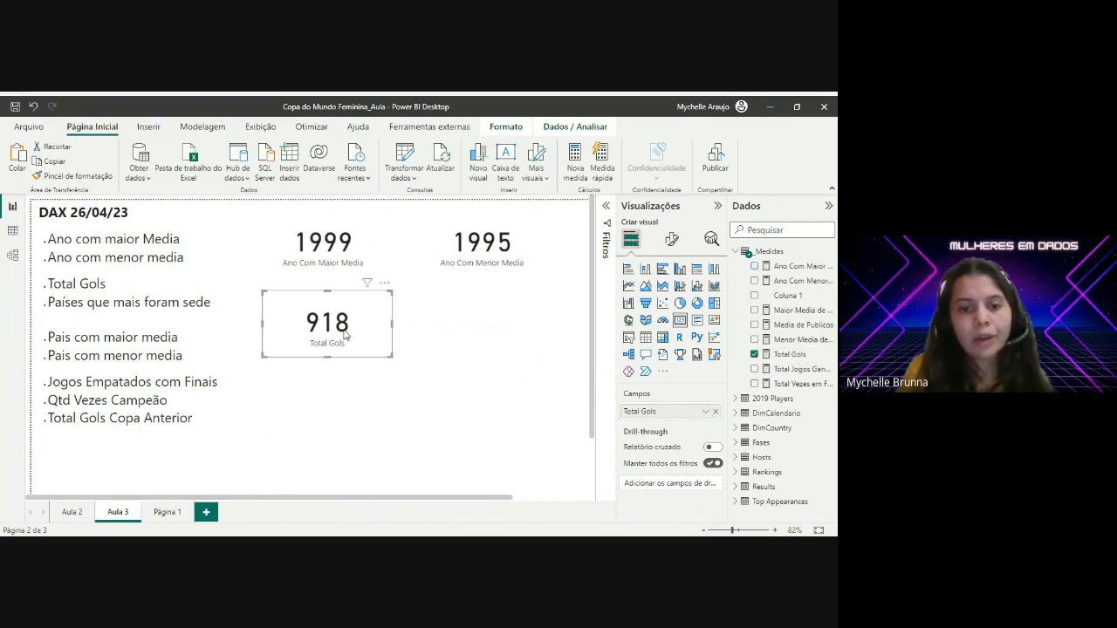
click(420, 353)
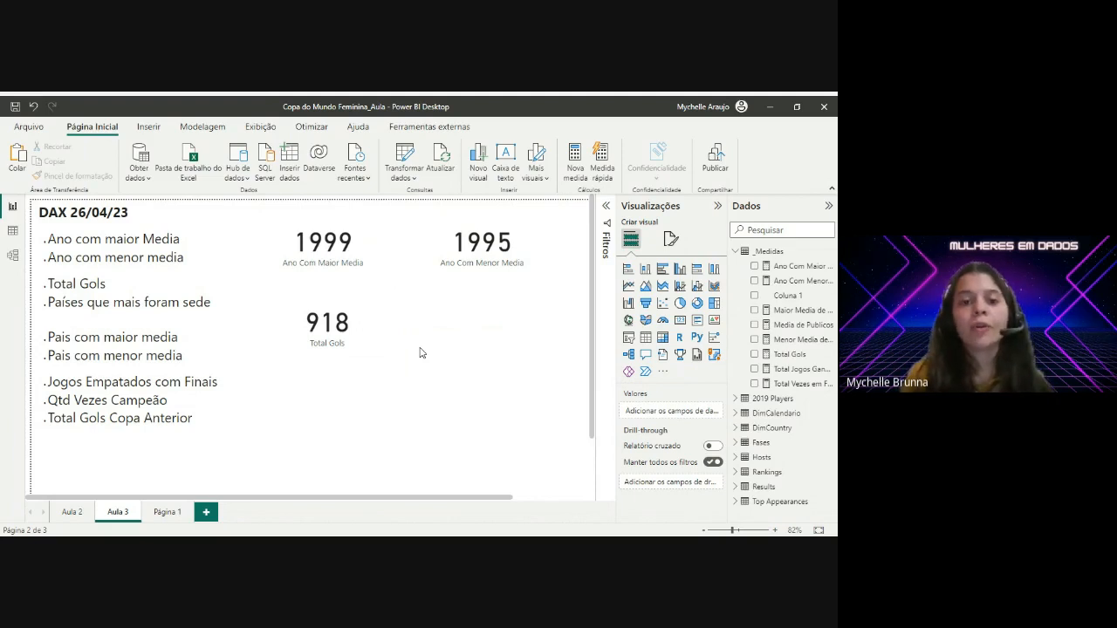
Step: Select the Total Gols card and open the formula of the Total Gols measure for review
click(332, 329)
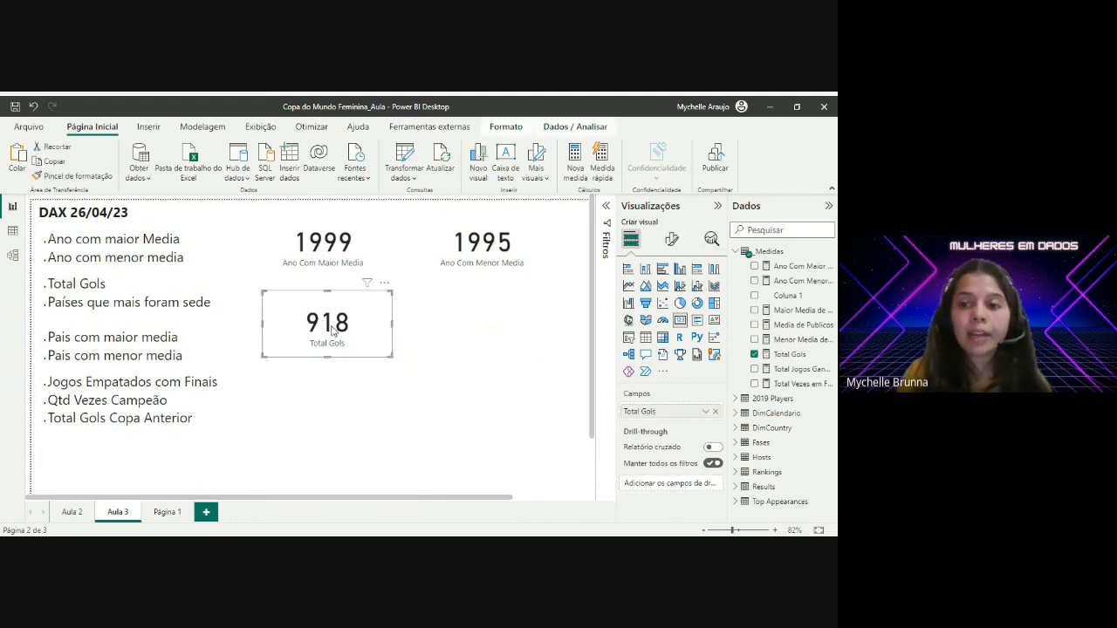
click(800, 356)
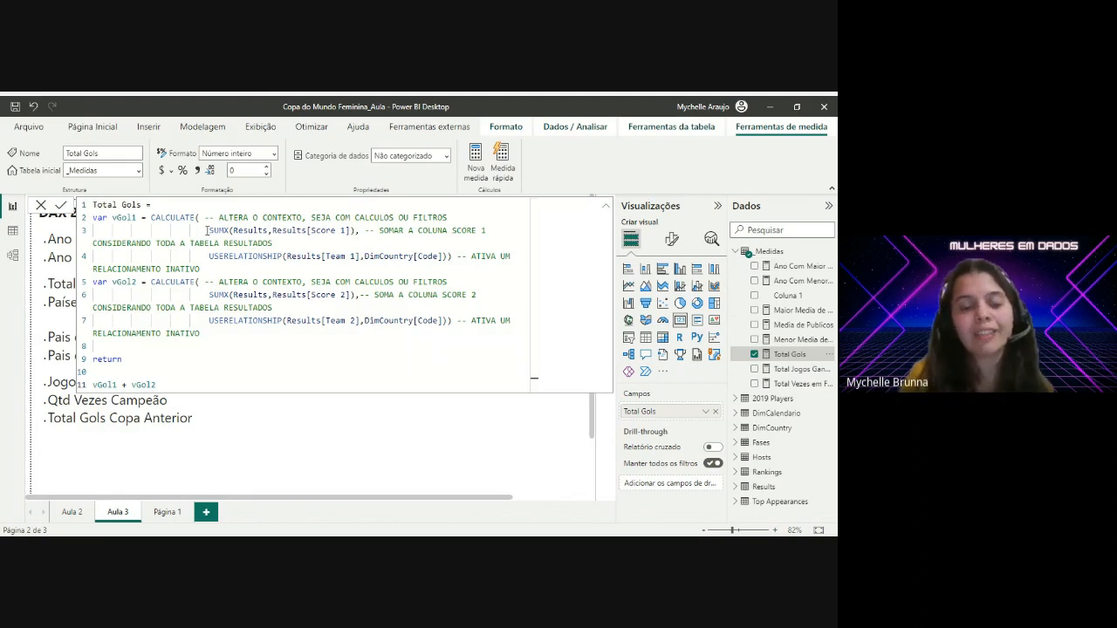
Step: Return to the Total Gols card on the report page and reopen its measure's formula
click(315, 428)
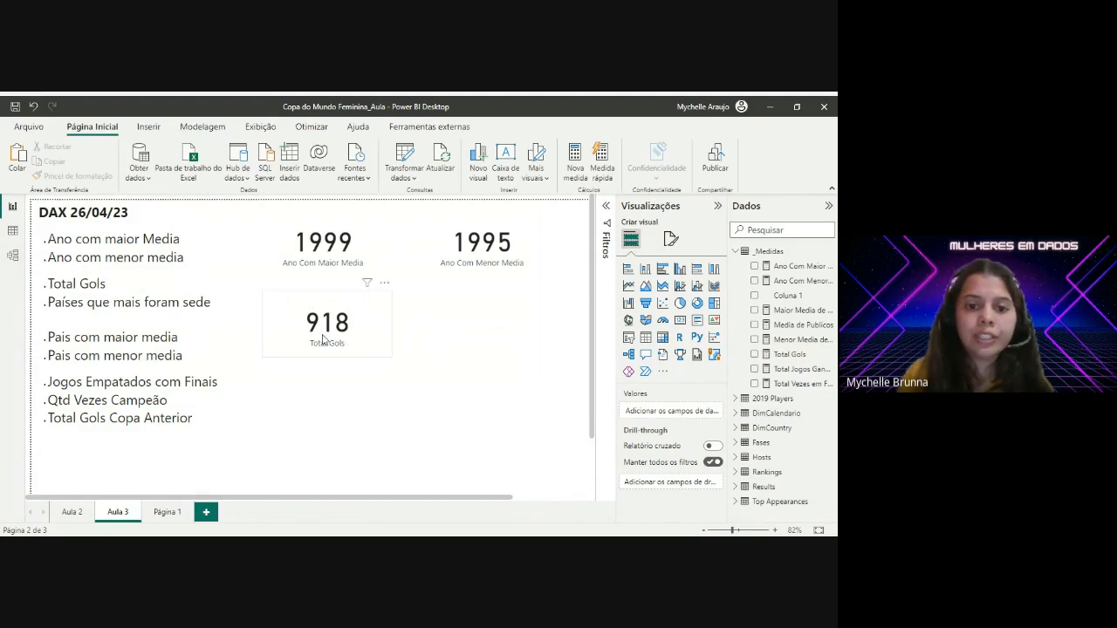
click(324, 341)
click(788, 354)
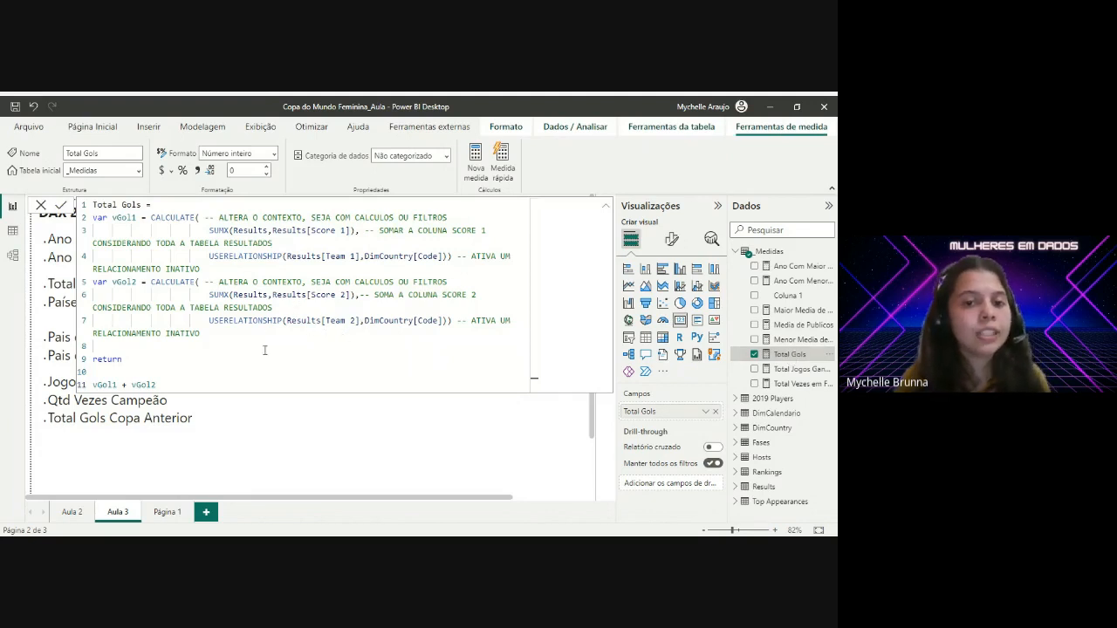
Step: Examine the inactive relationships between DimCountry and Results in the model diagram, and return to the Aula 3 report page with nothing selected
click(12, 255)
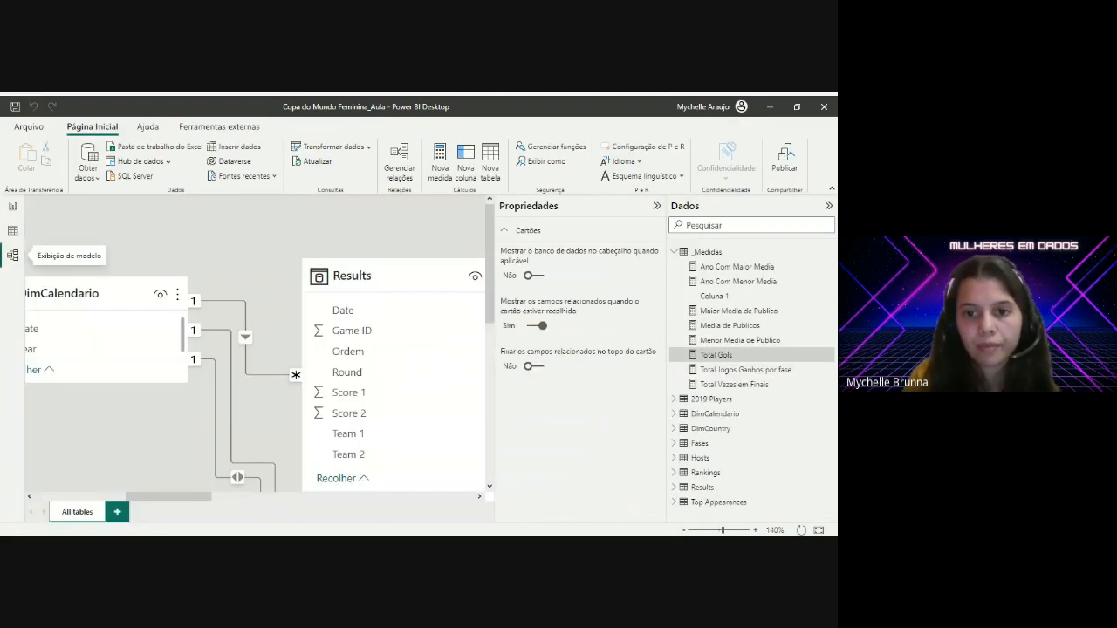
click(656, 206)
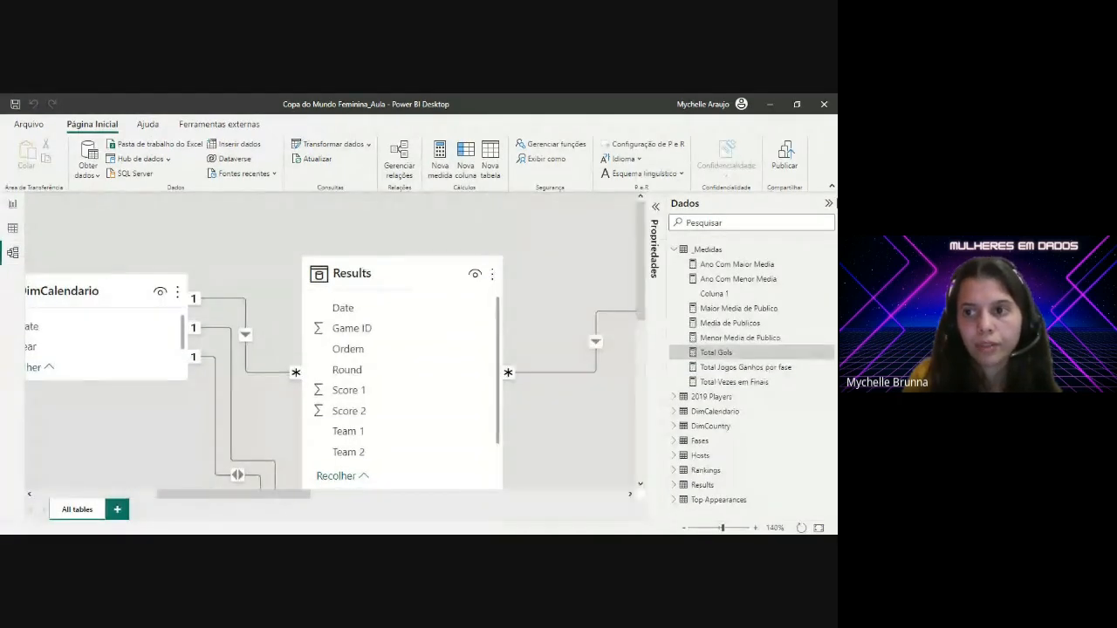
click(829, 204)
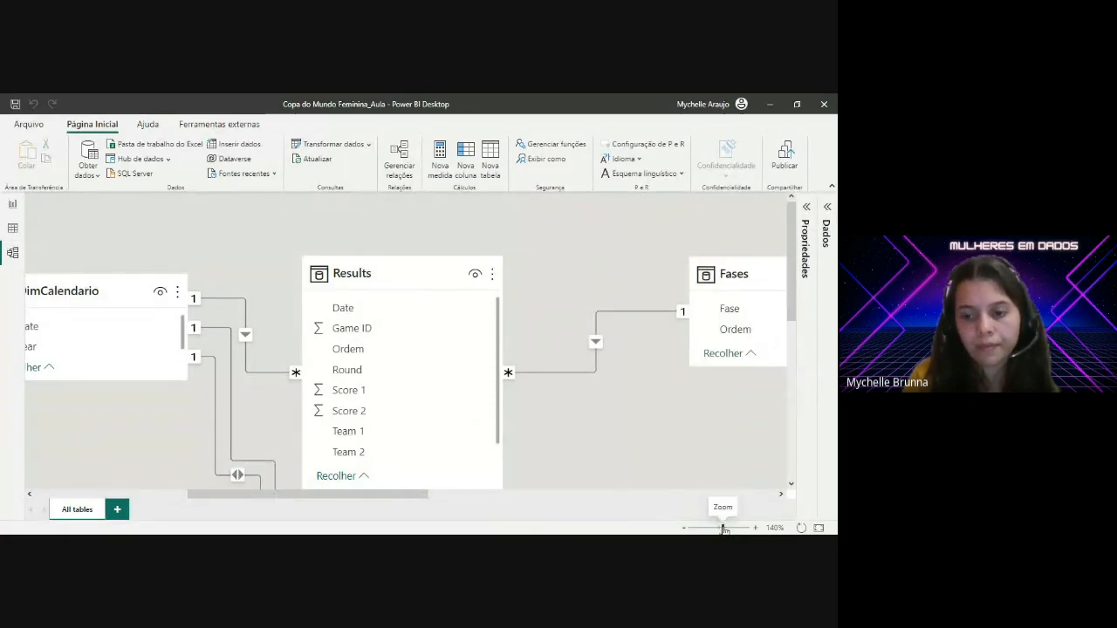
drag(724, 529, 720, 529)
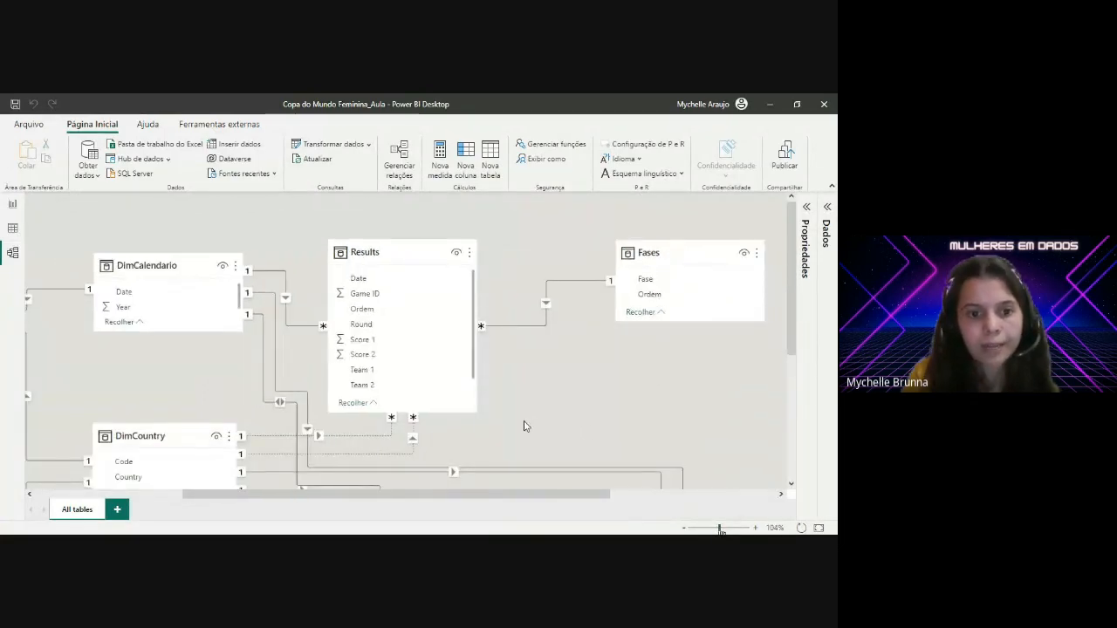
scroll(524, 426, down, 4)
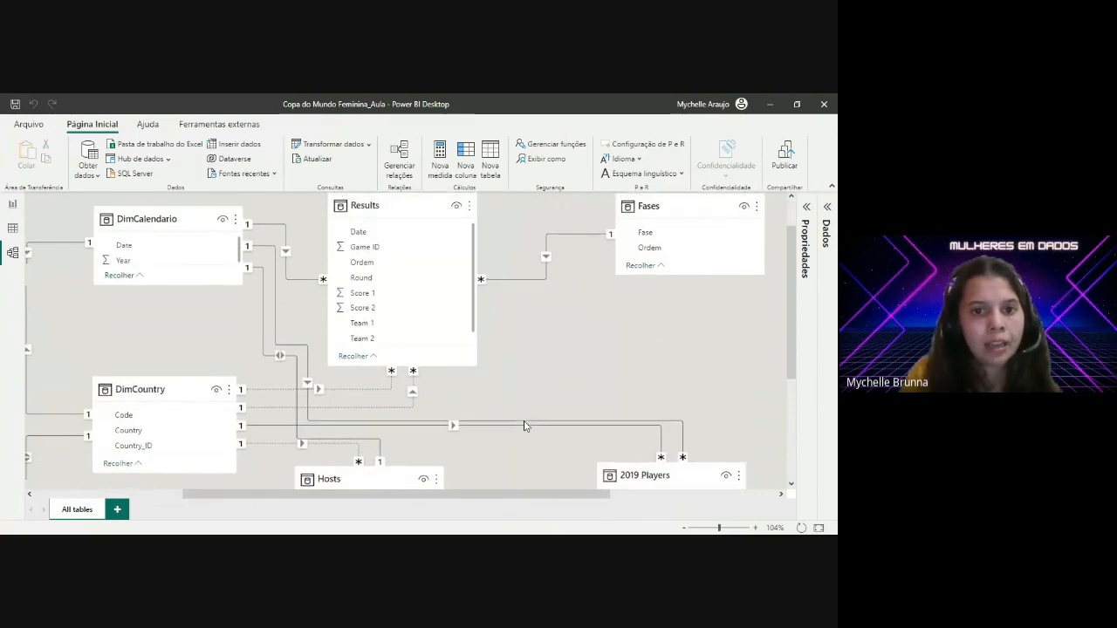
scroll(524, 426, up, 1)
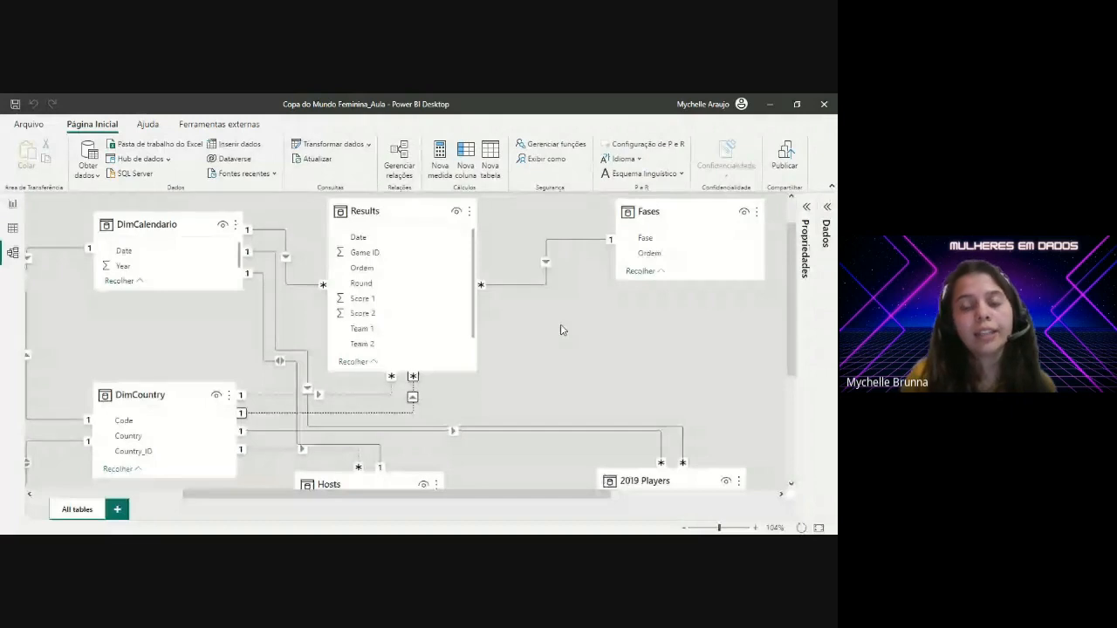
click(12, 206)
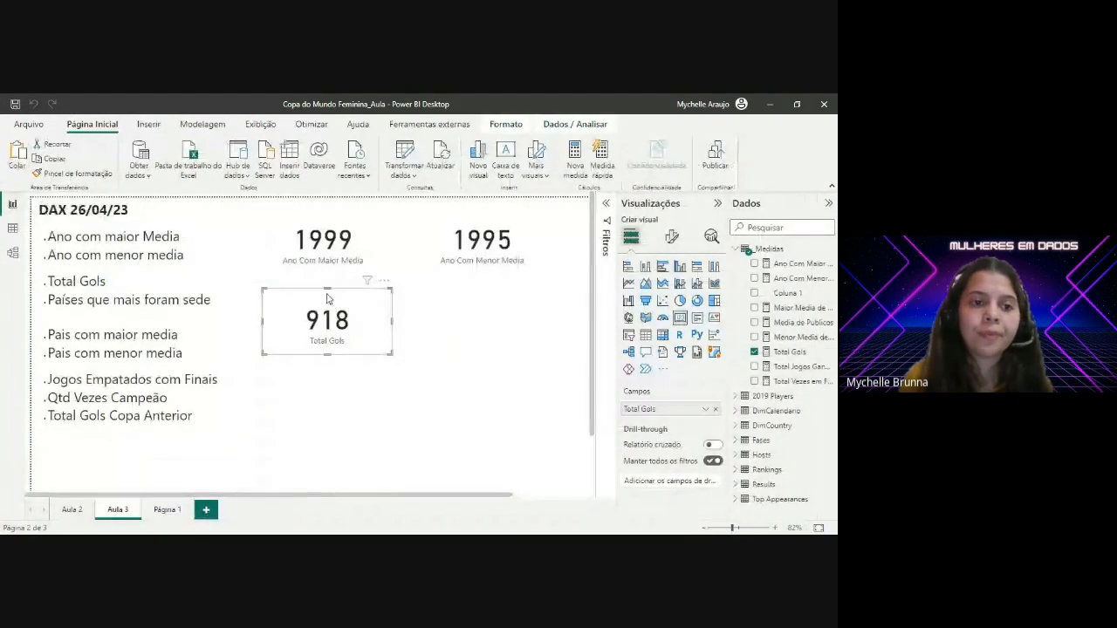
click(391, 417)
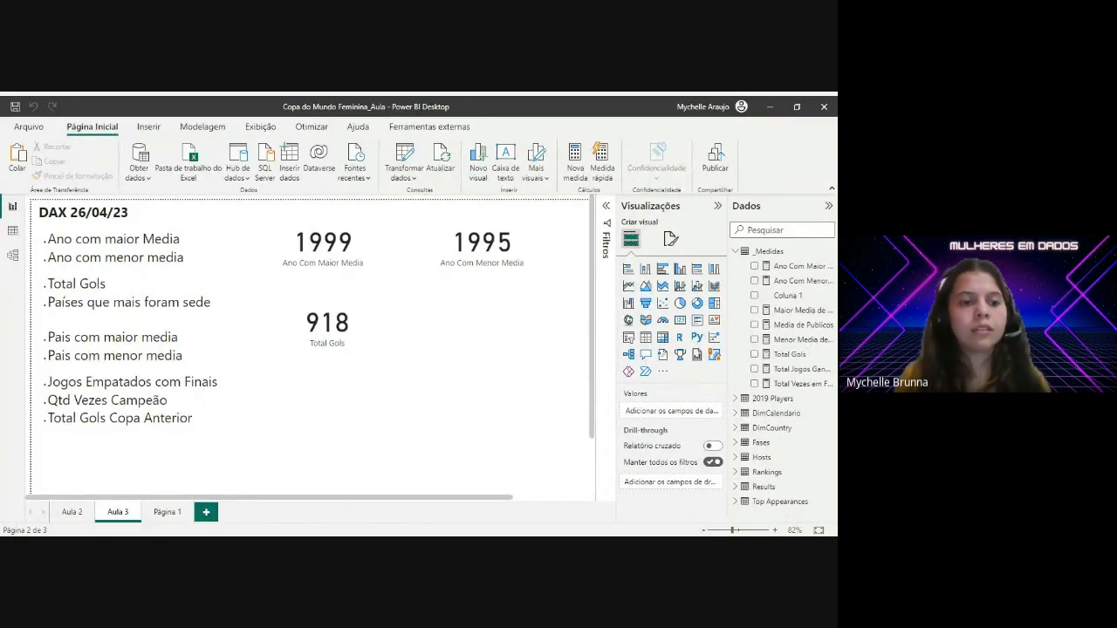
Step: Create a measure in _Medidas: Paises Mais sediaram = CALCULATE(COUNT(Hosts[Country_ID_Host]), USERELATIONSHIP(Hosts[Country_ID_Host],DimCountry[Country_ID]))
right_click(792, 281)
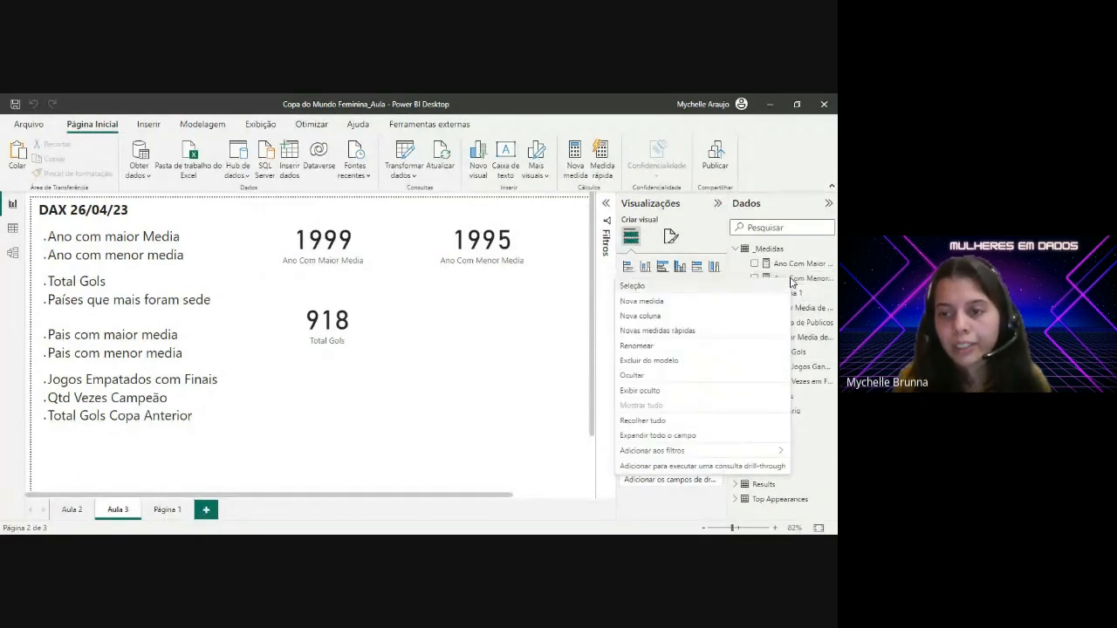
click(690, 301)
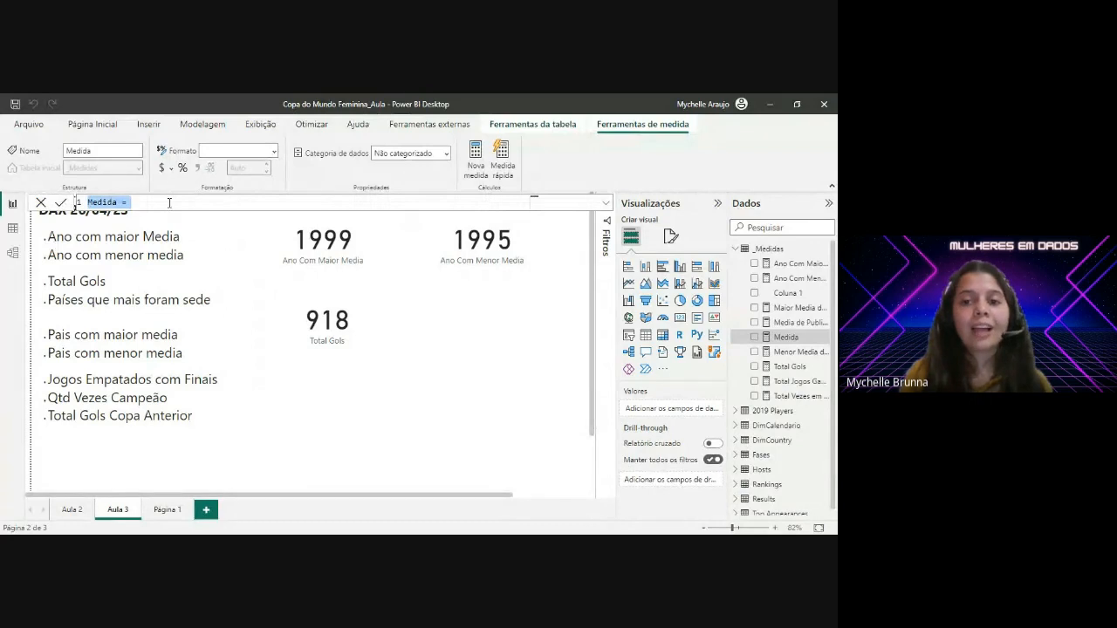
text(Paises Mais sediaram = CALCULATE( 	COUNT(Hosts[Country_ID_Host]), 	USERELATIONSHIP(Hosts[Country_ID_Host],DimCountry[Country_ID]) ))
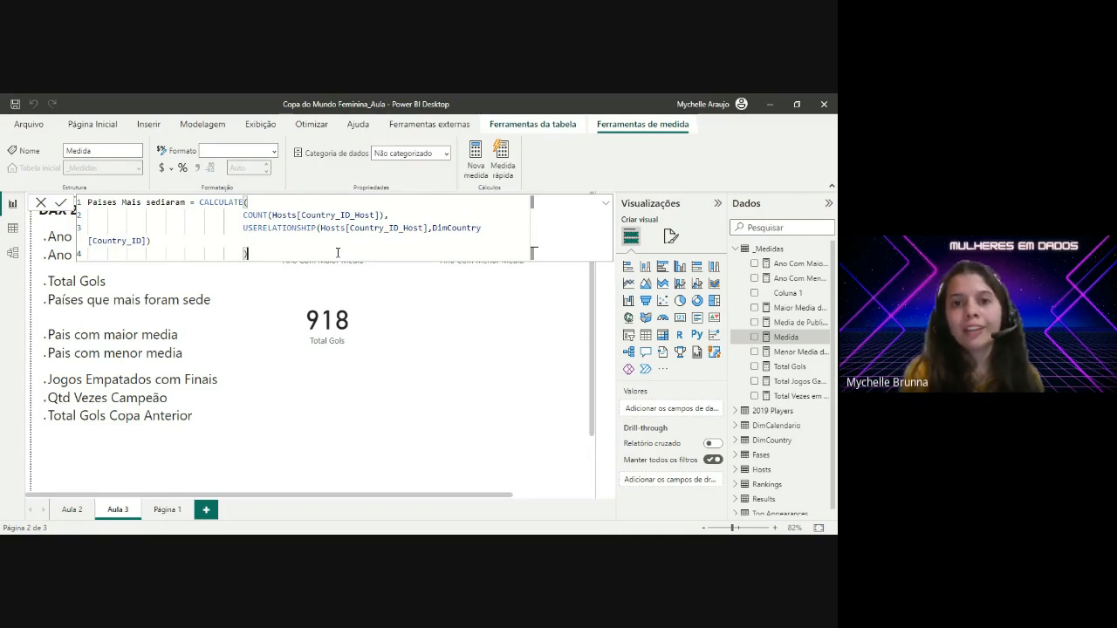
Step: Comment the CALCULATE line of the Paises Mais sediaram formula with "-- MUDA O CONTEXTO SEJA POR CALCULO OU POR FILTRO"
click(262, 201)
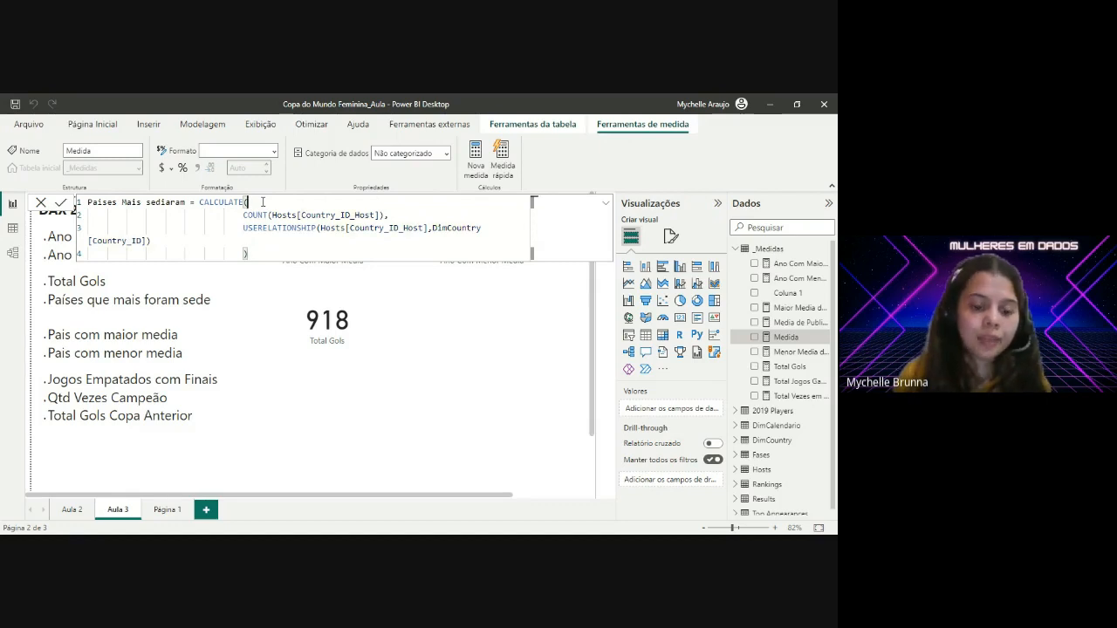
text(--)
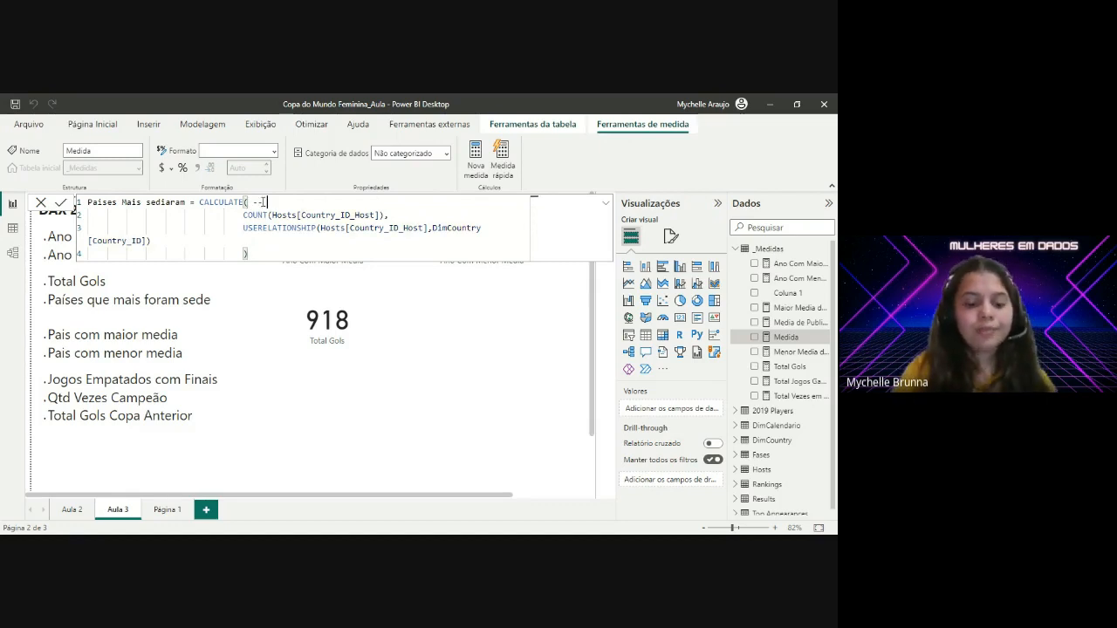
text(Muda)
key(BackSpace)
key(BackSpace)
key(BackSpace)
key(BackSpace)
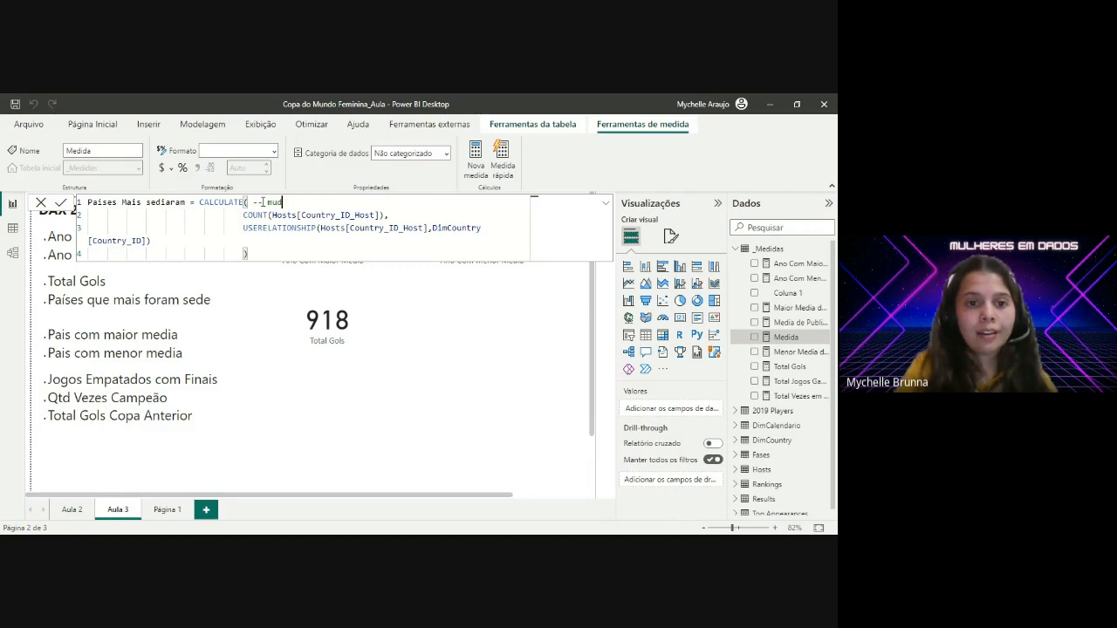
text(MUDA O CO)
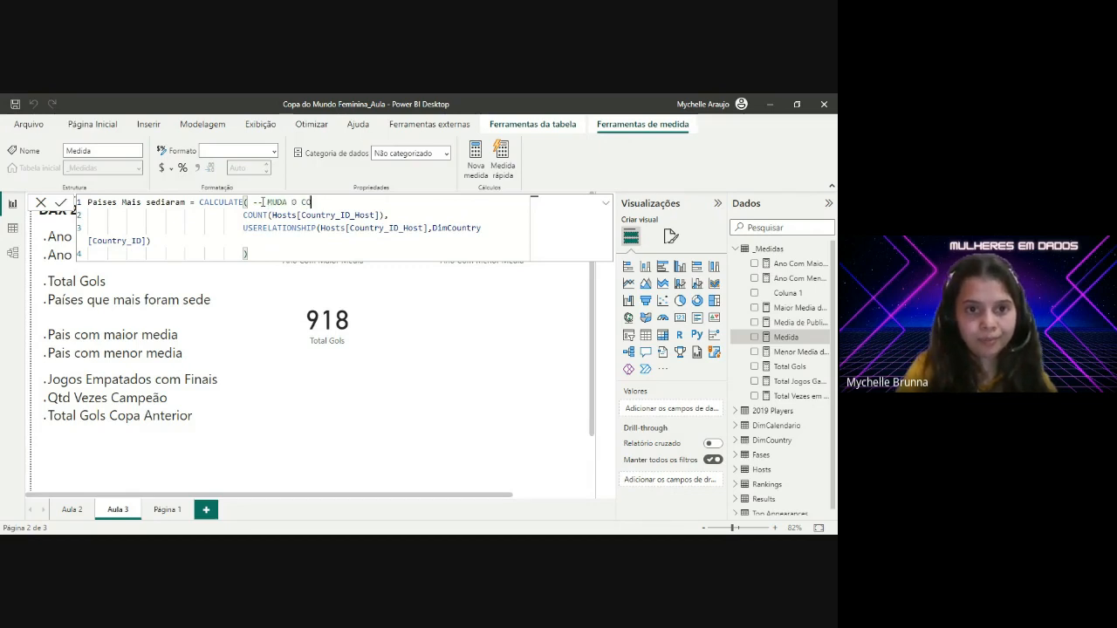
text(NTEXTO SE)
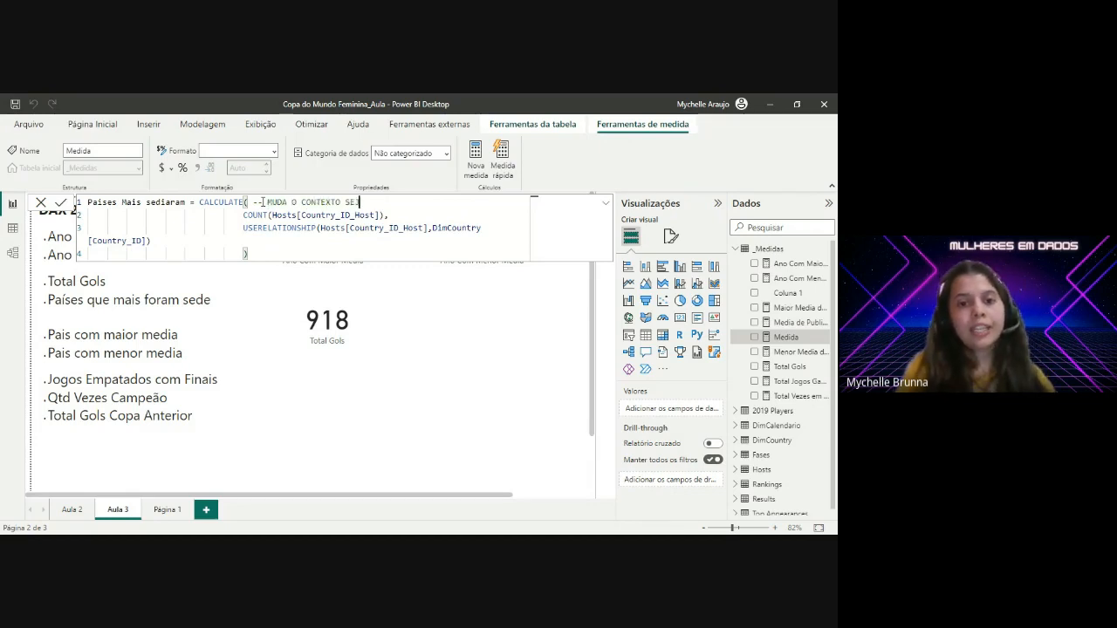
text(JA POR CALCULO OU POR FILTRO)
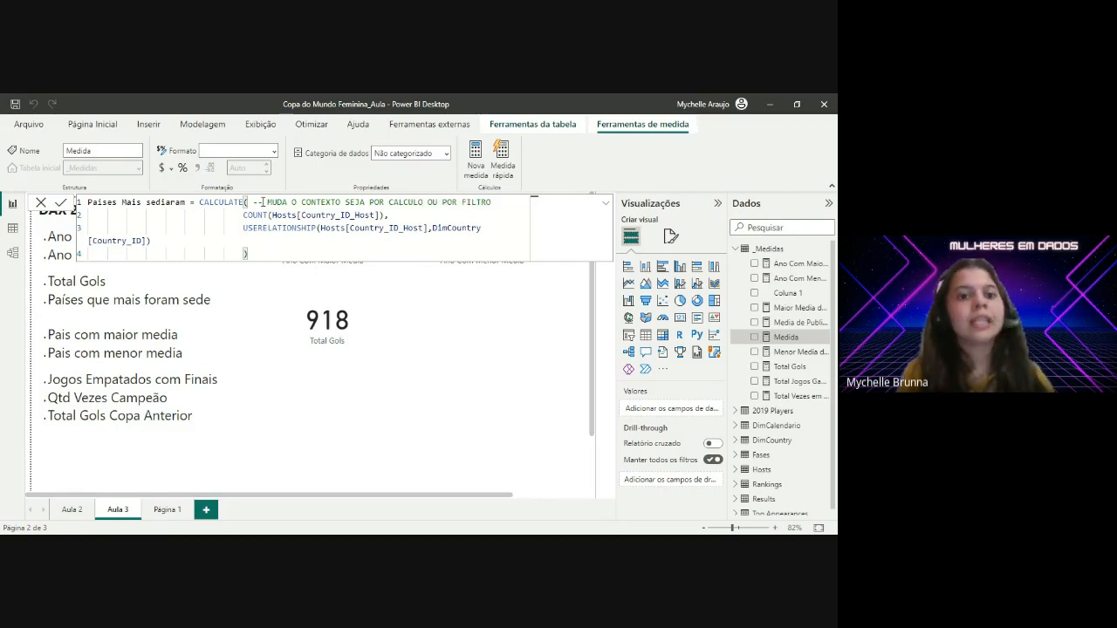
click(262, 202)
Step: Comment the COUNT line of the formula with "-- CONTAGEM DO COUNTRY ID"
click(404, 212)
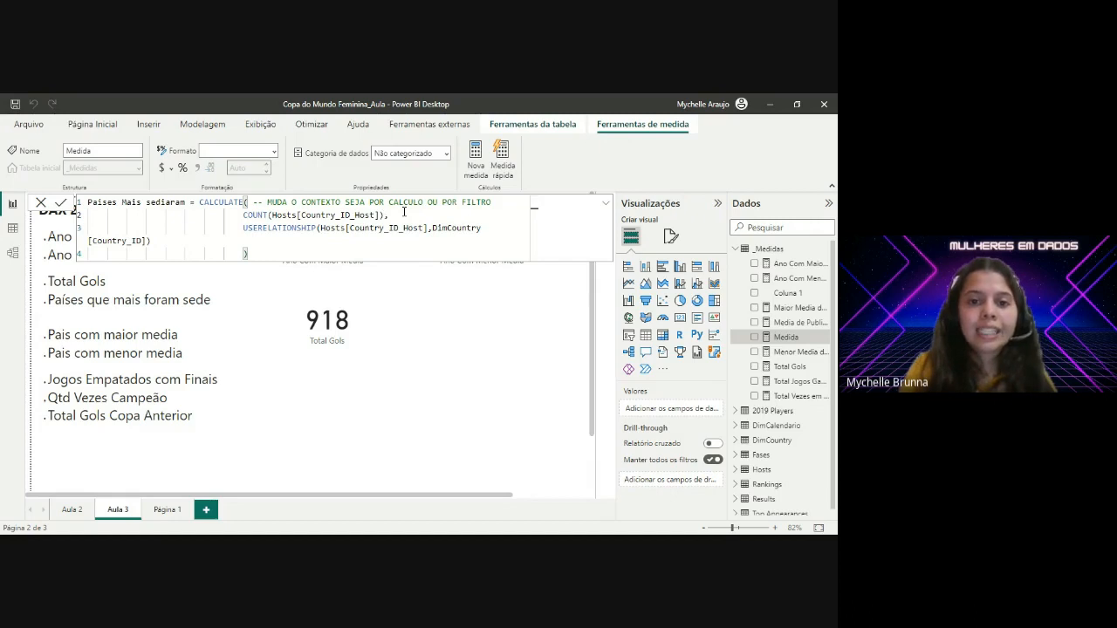
text(--)
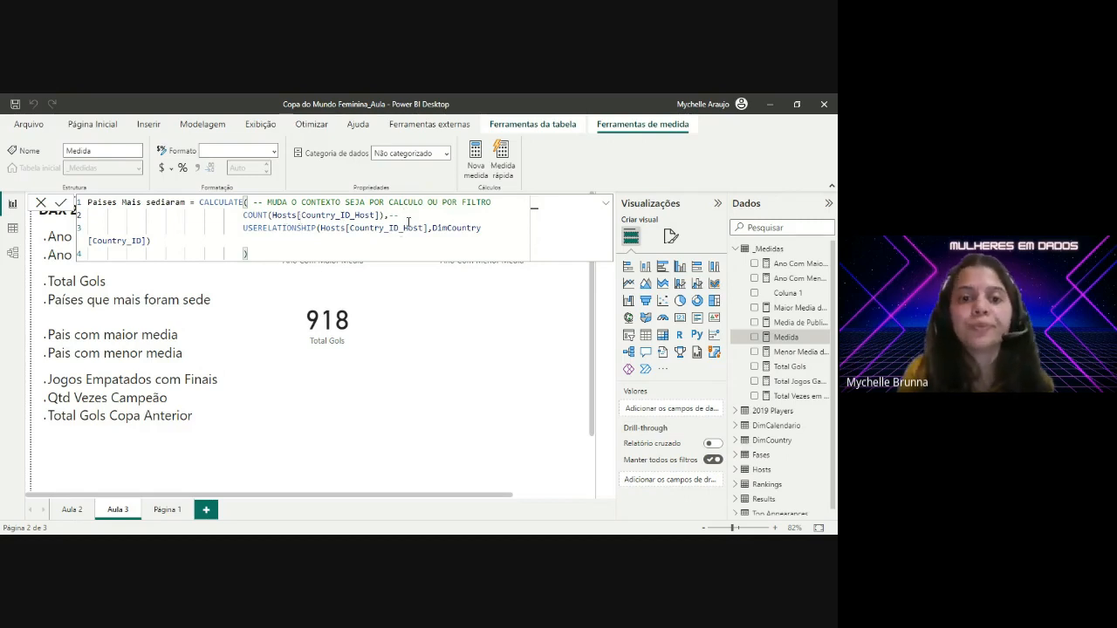
text(CONTAGE)
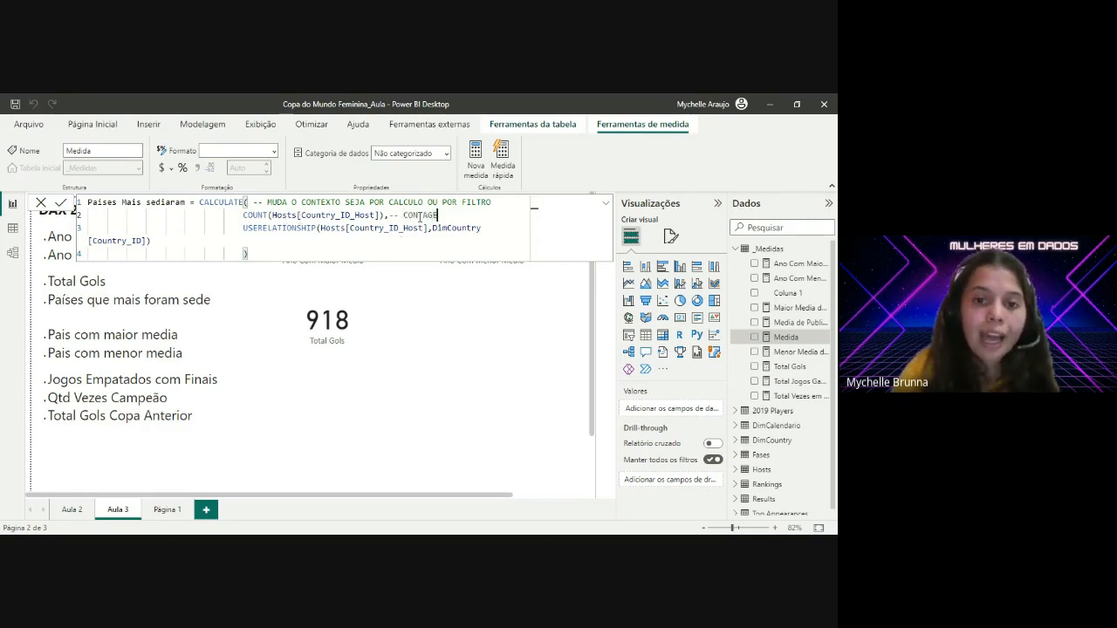
text(M DA)
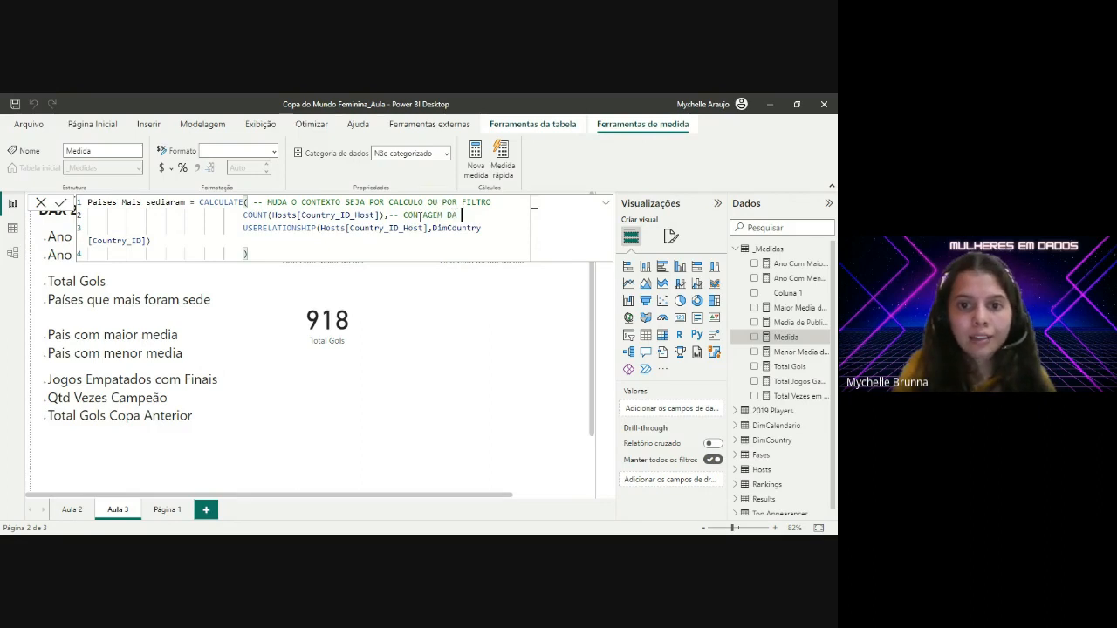
key(BackSpace)
text(O C)
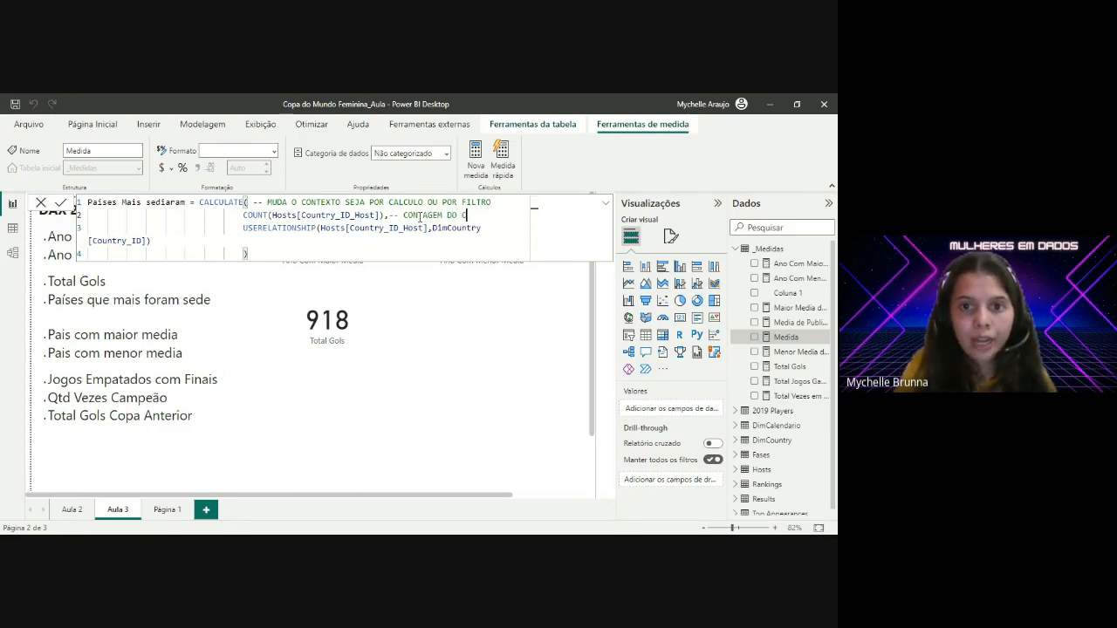
text(OUNTRY )
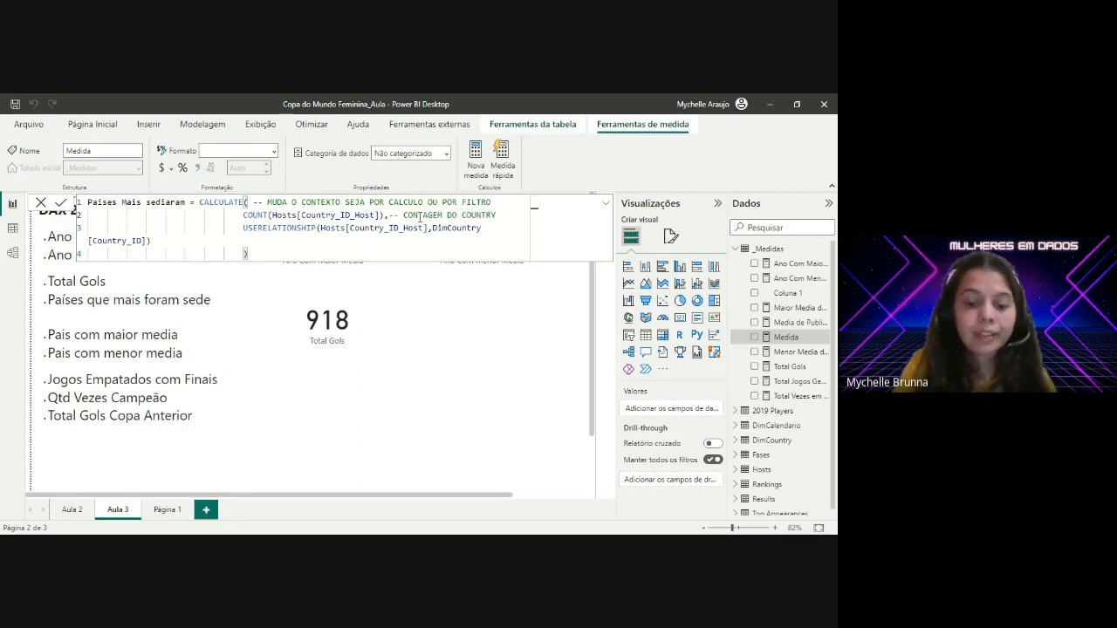
text(ID)
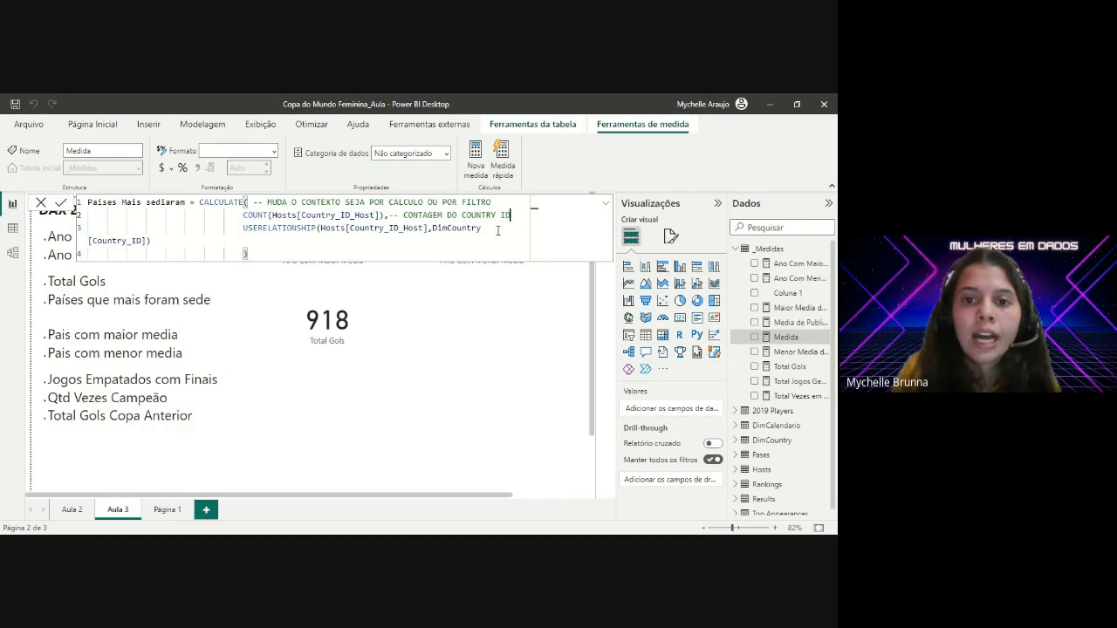
click(497, 230)
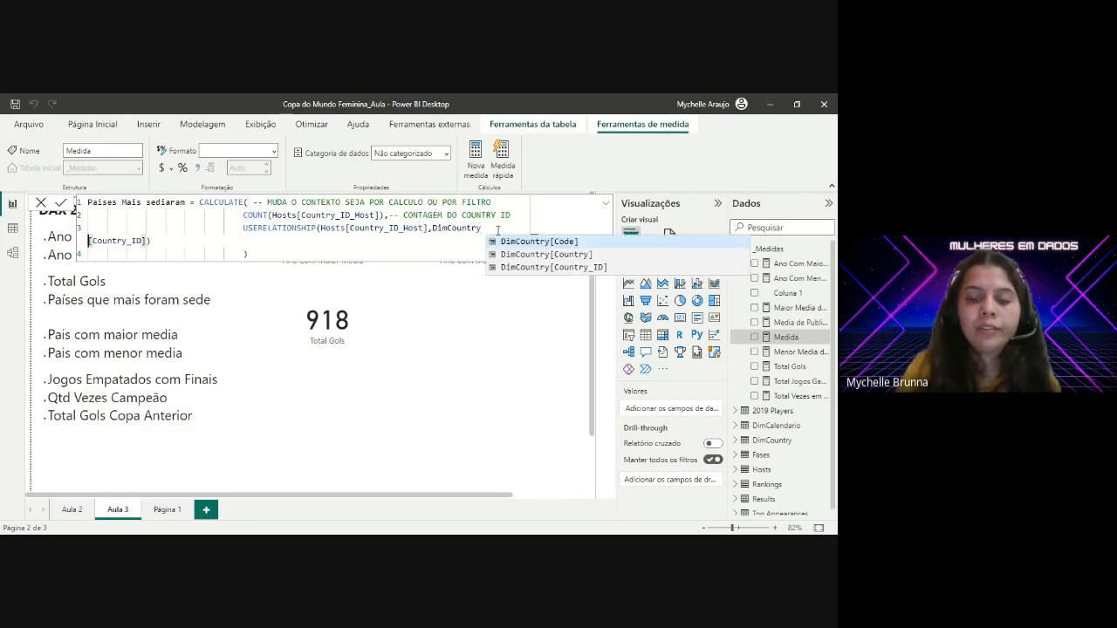
text(--A)
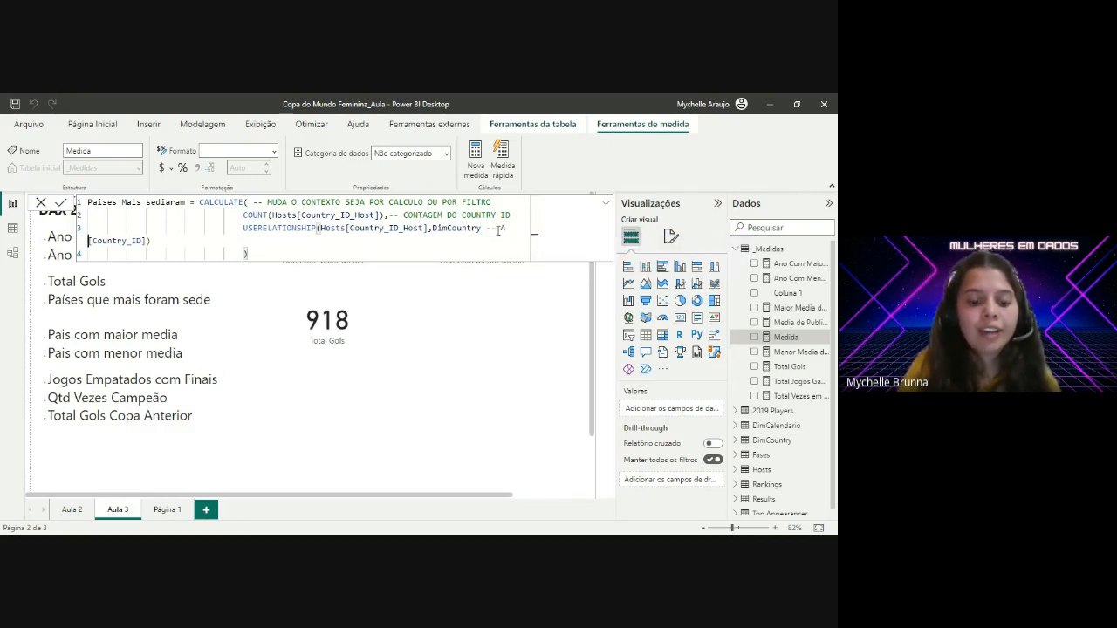
text(TIVAR UM )
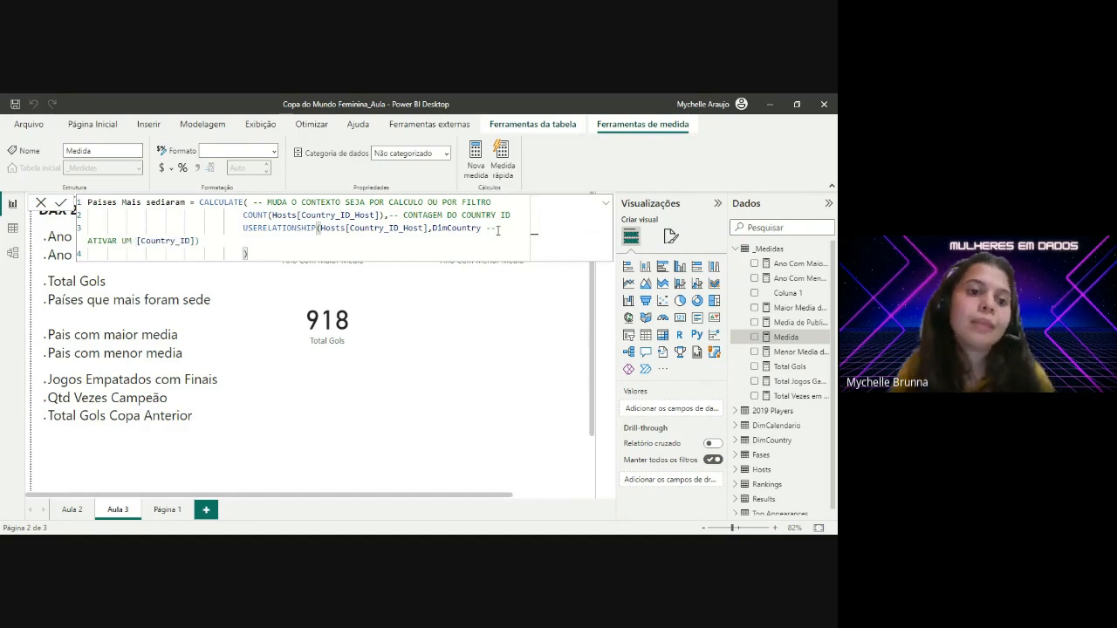
text(RELACI)
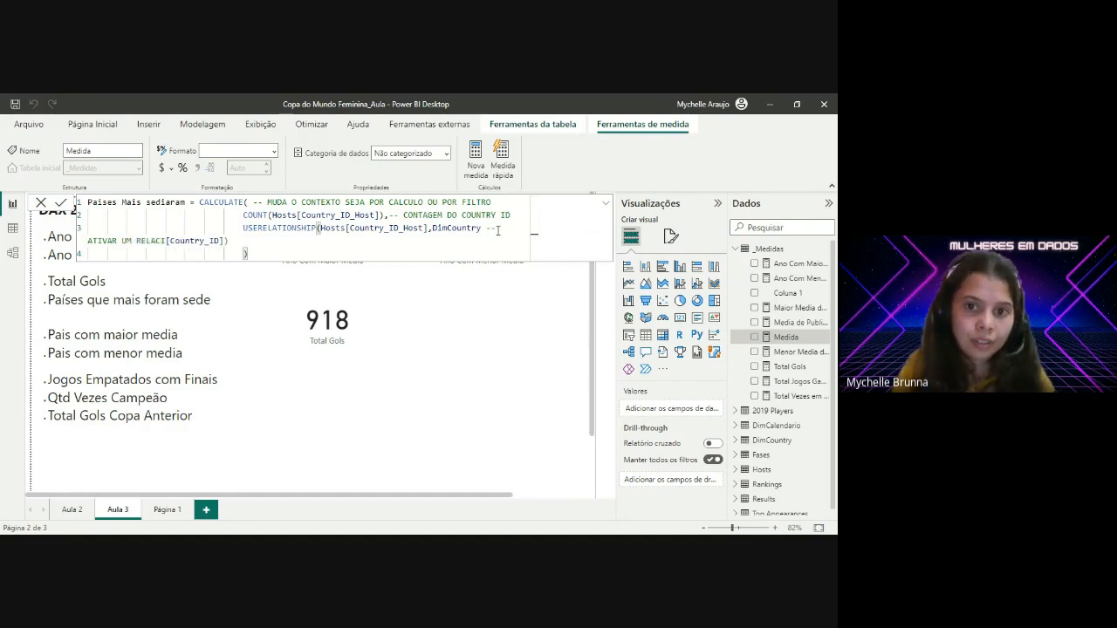
key(BackSpace)
key(BackSpace)
key(BackSpace)
key(BackSpace)
key(BackSpace)
key(BackSpace)
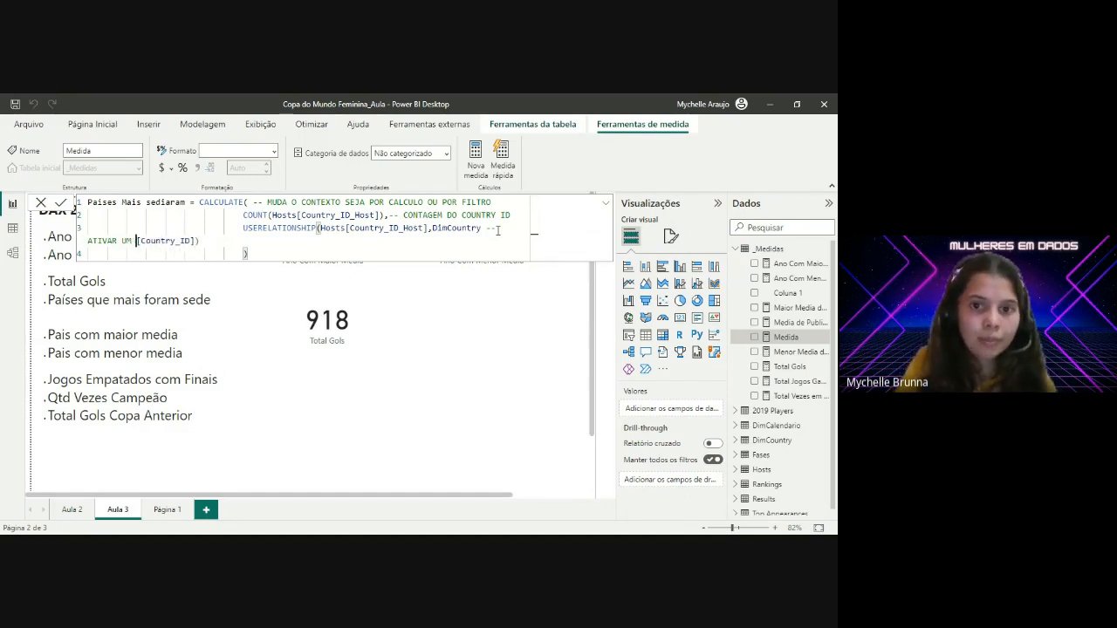
key(BackSpace)
key(BackSpace)
key(BackSpace)
key(BackSpace)
key(BackSpace)
key(BackSpace)
key(BackSpace)
key(BackSpace)
key(BackSpace)
key(BackSpace)
key(BackSpace)
key(BackSpace)
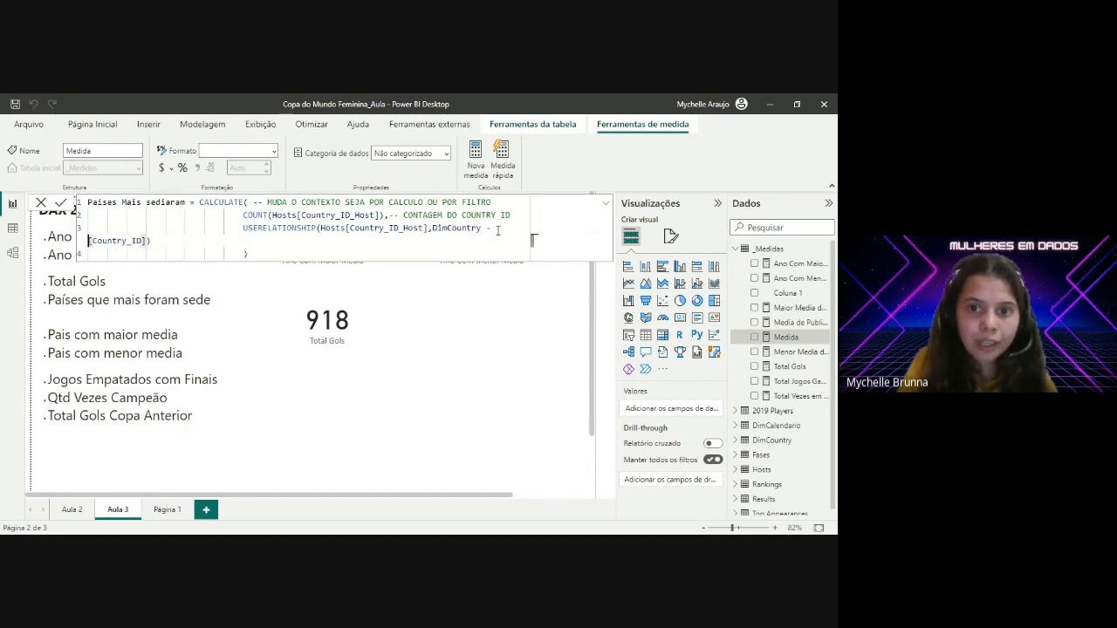
key(BackSpace)
key(BackSpace)
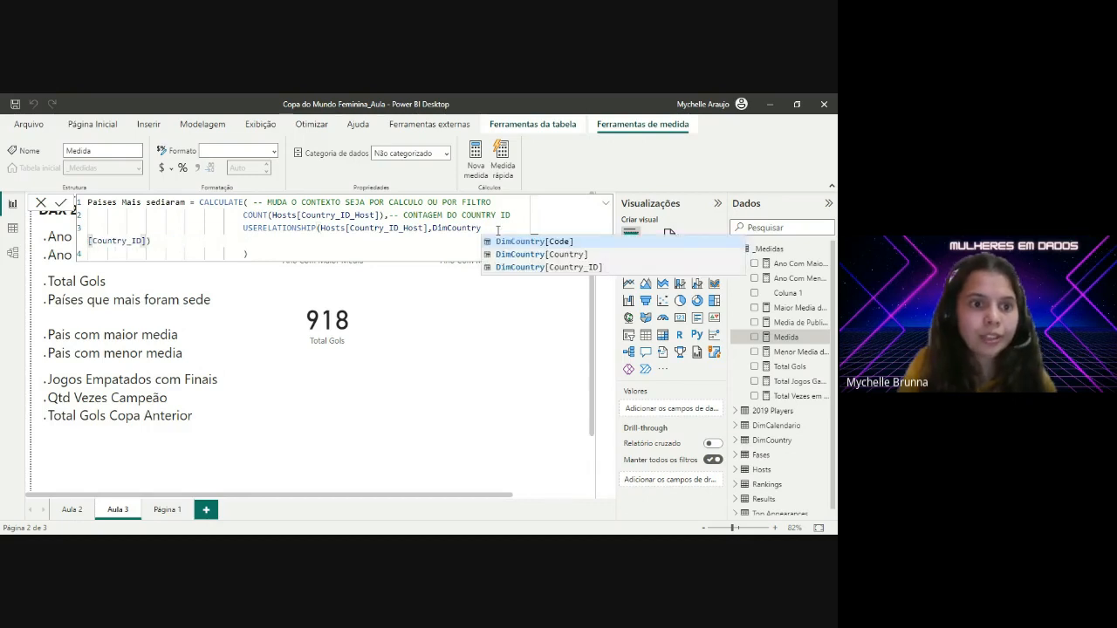
key(BackSpace)
text(y)
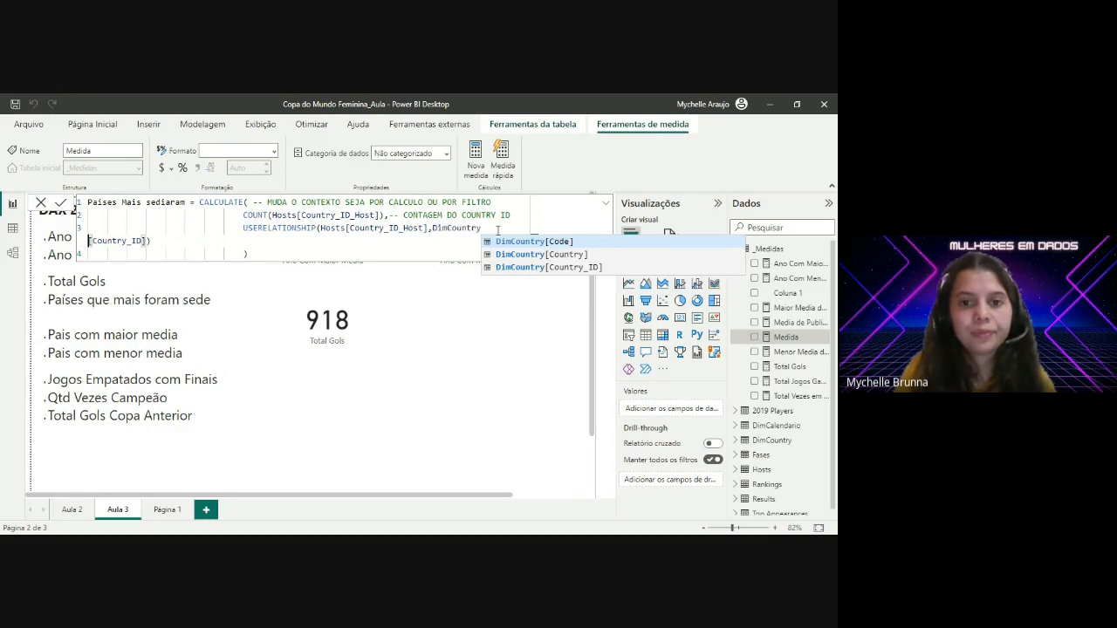
Step: Comment the USERELATIONSHIP line of the Paises Mais sediaram formula with "-- ATIVAR UM RELACIONAMENTO INATIVO" and commit the measure
click(158, 240)
text(--)
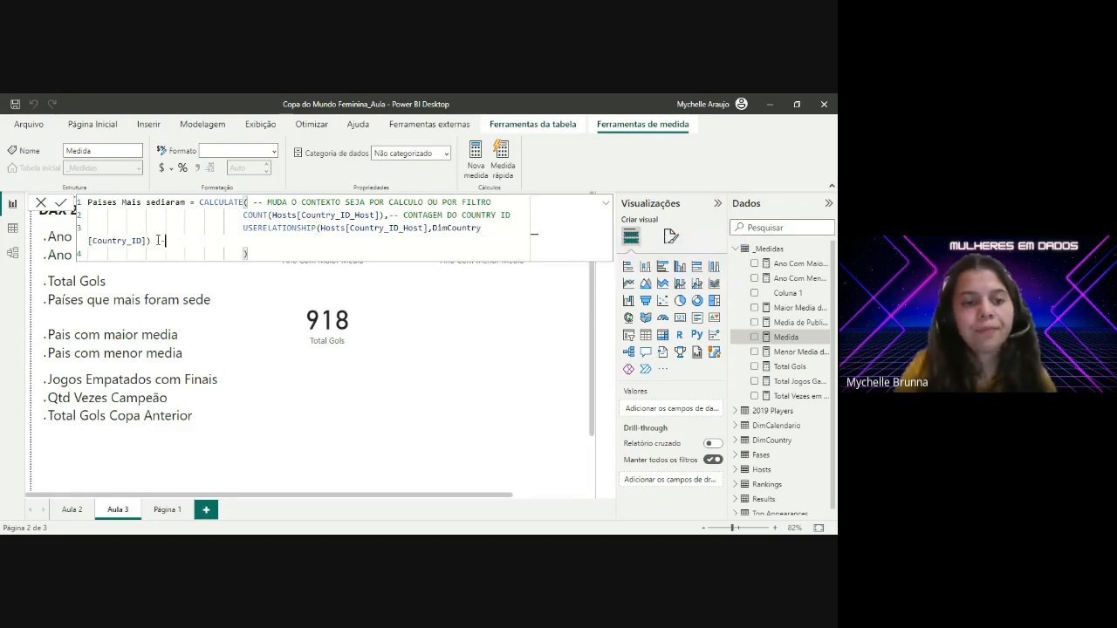
text( ATI)
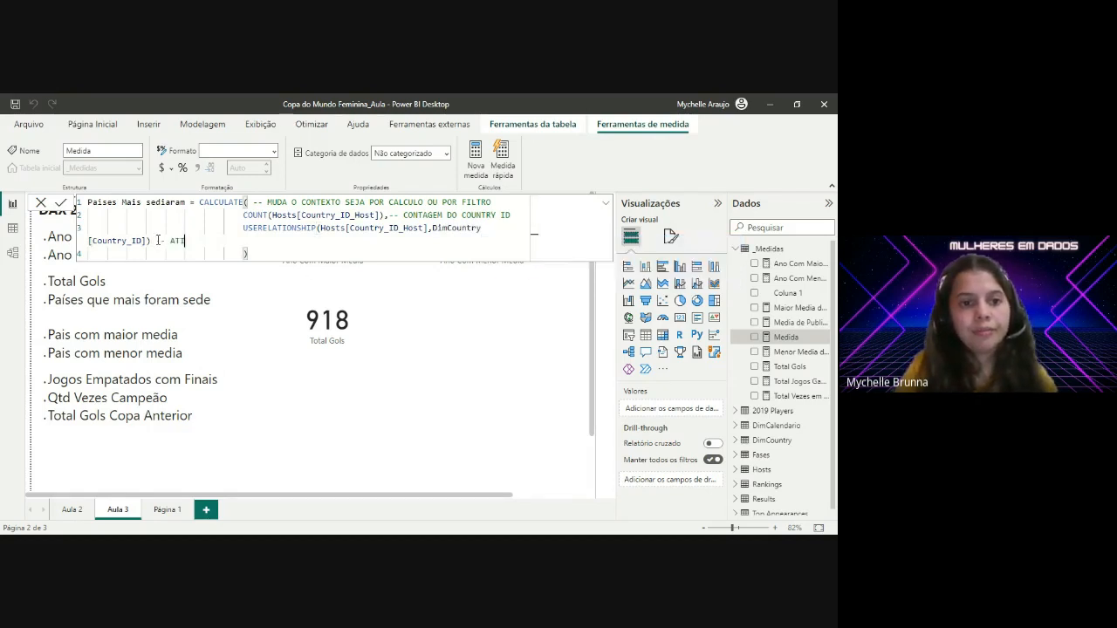
text(VAR UM )
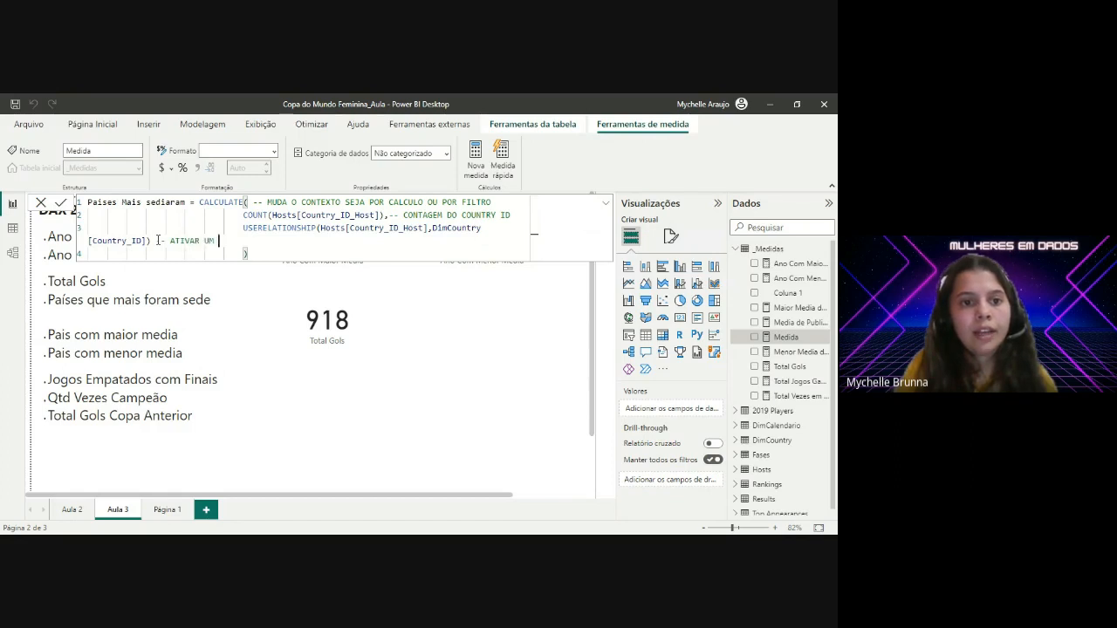
text(RELACIONAMENTO IN)
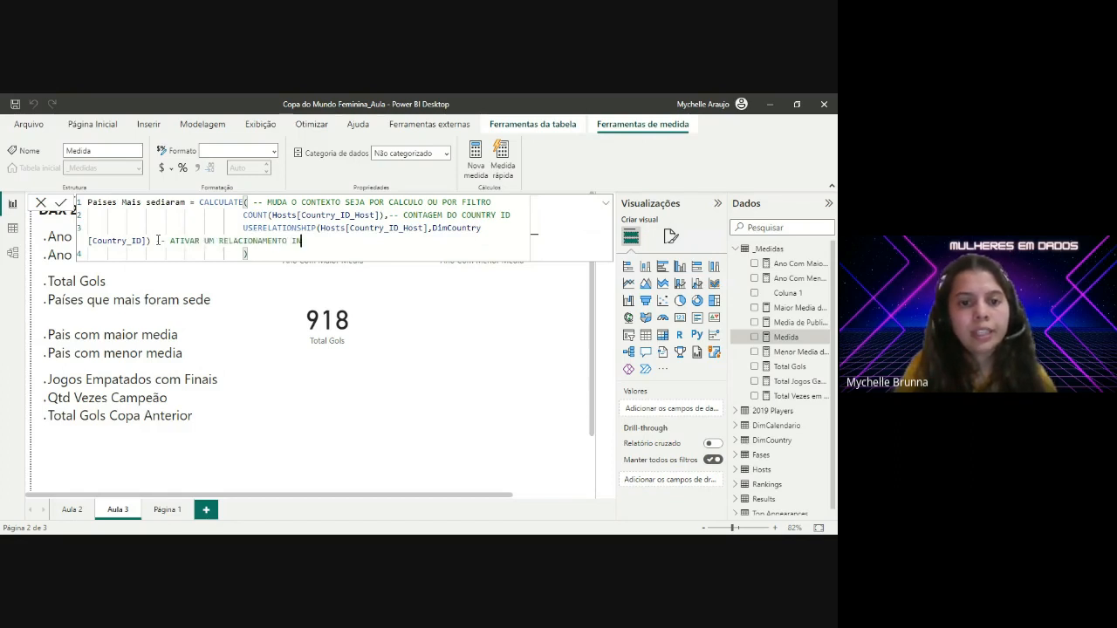
text(ATIVO)
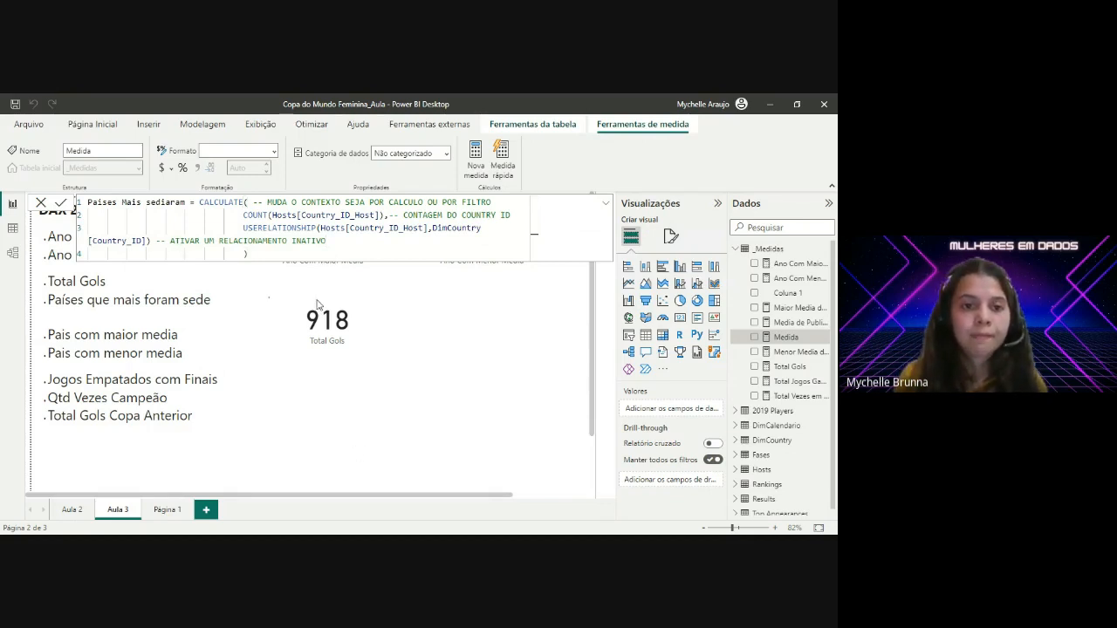
key(Return)
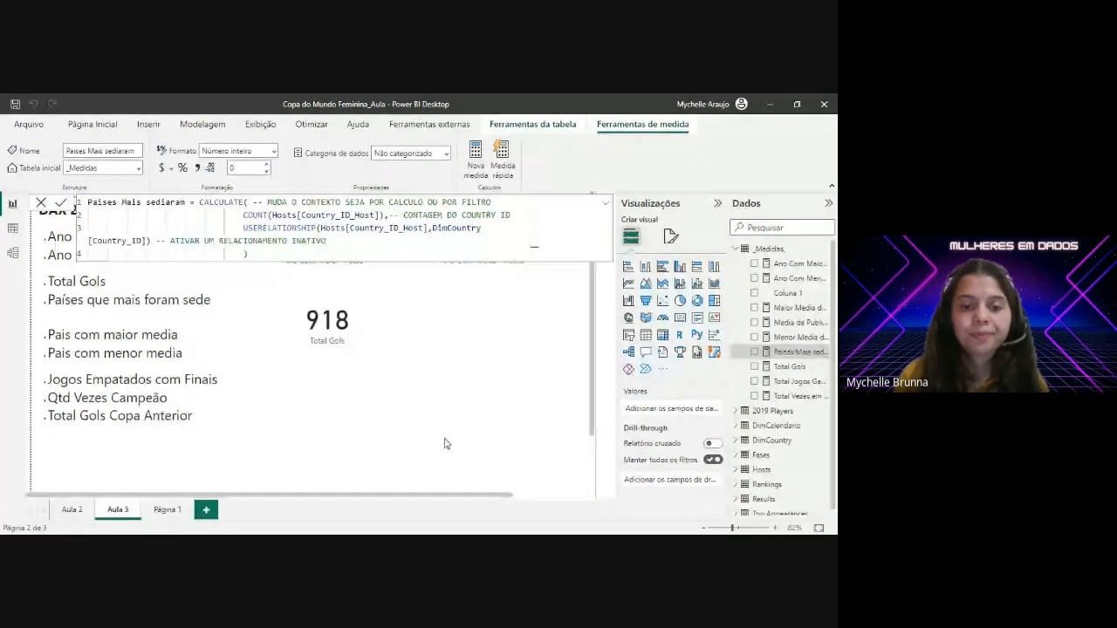
Step: Duplicate the Total Gols card, place the copy below the Ano Com Menor Media card, and replace its field with Paises Mais sediaram
click(445, 443)
click(316, 312)
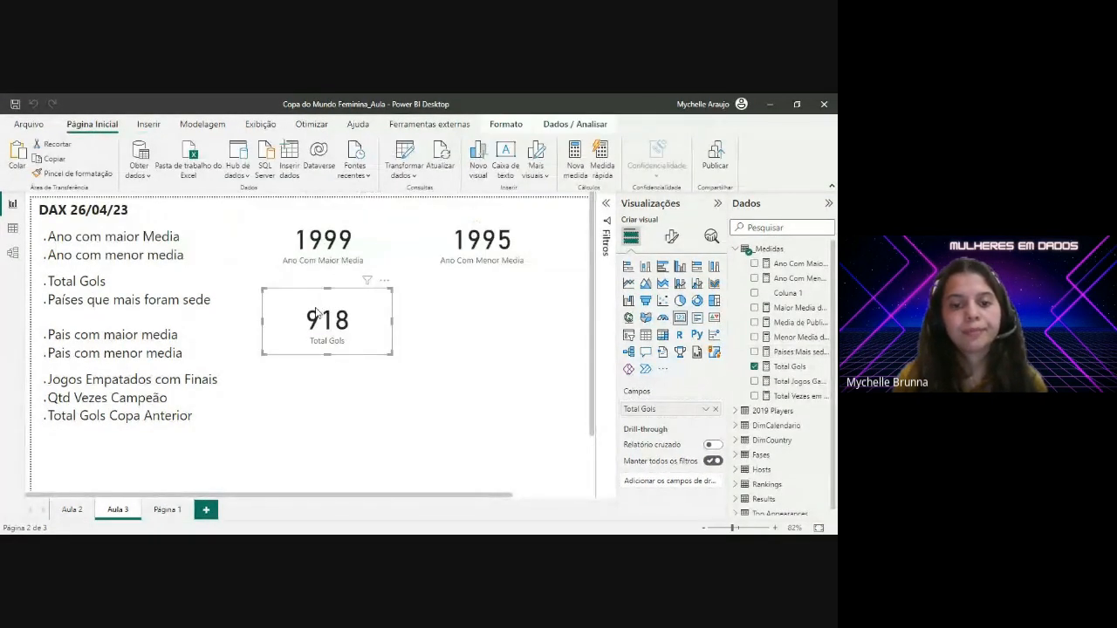
drag(318, 313, 466, 311)
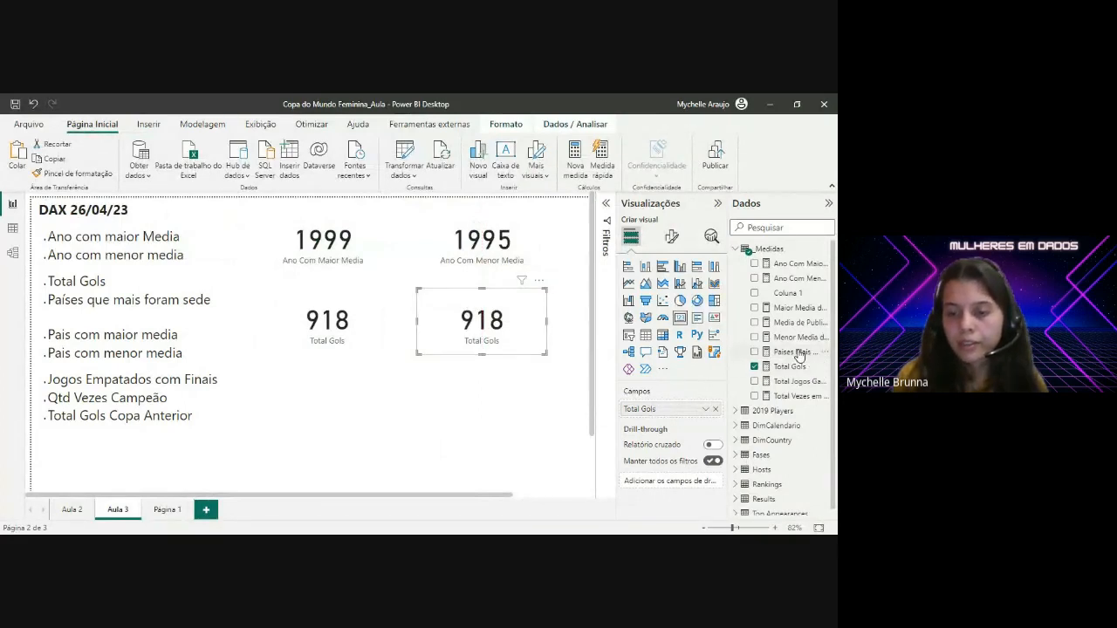
drag(798, 352, 699, 412)
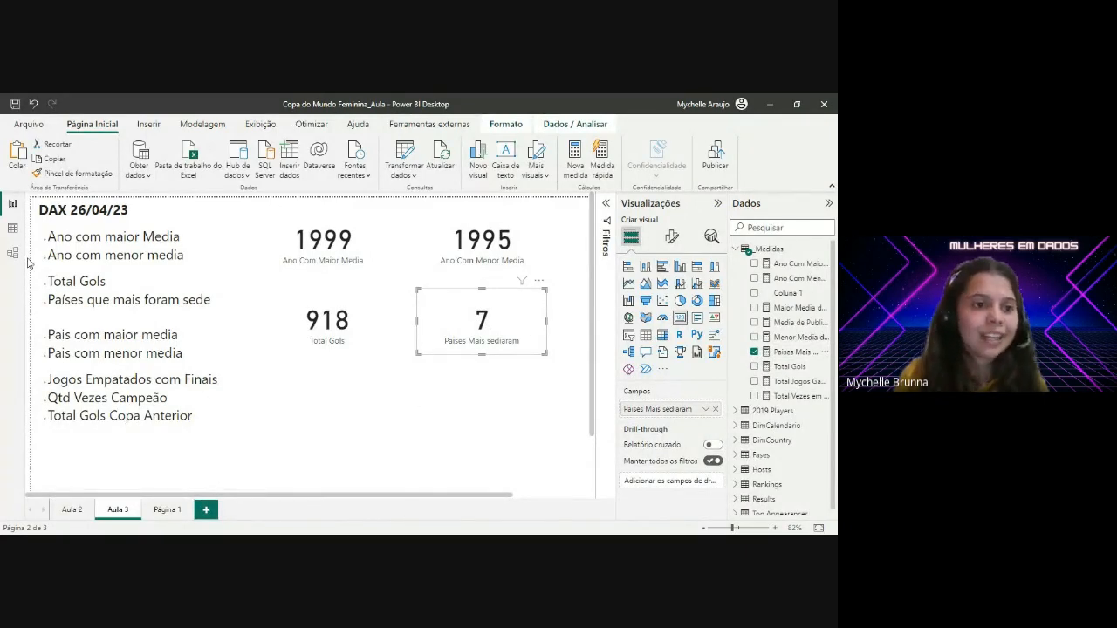
Step: Examine the Hosts table data sorted by Country_ID_Host in descending order, and return to the Aula 3 report page
click(12, 230)
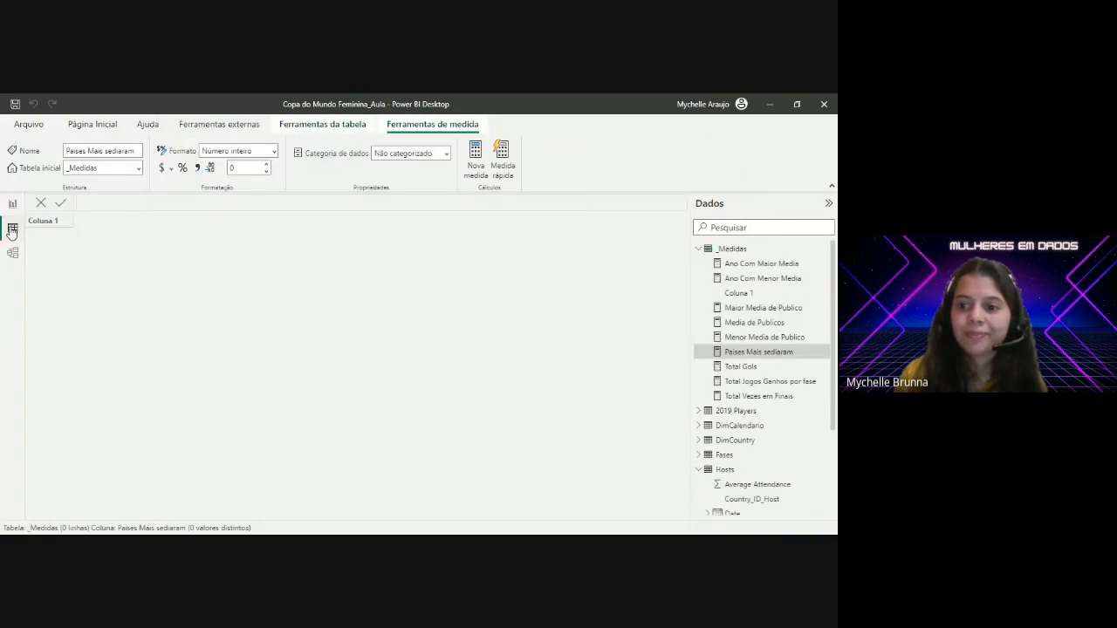
click(729, 469)
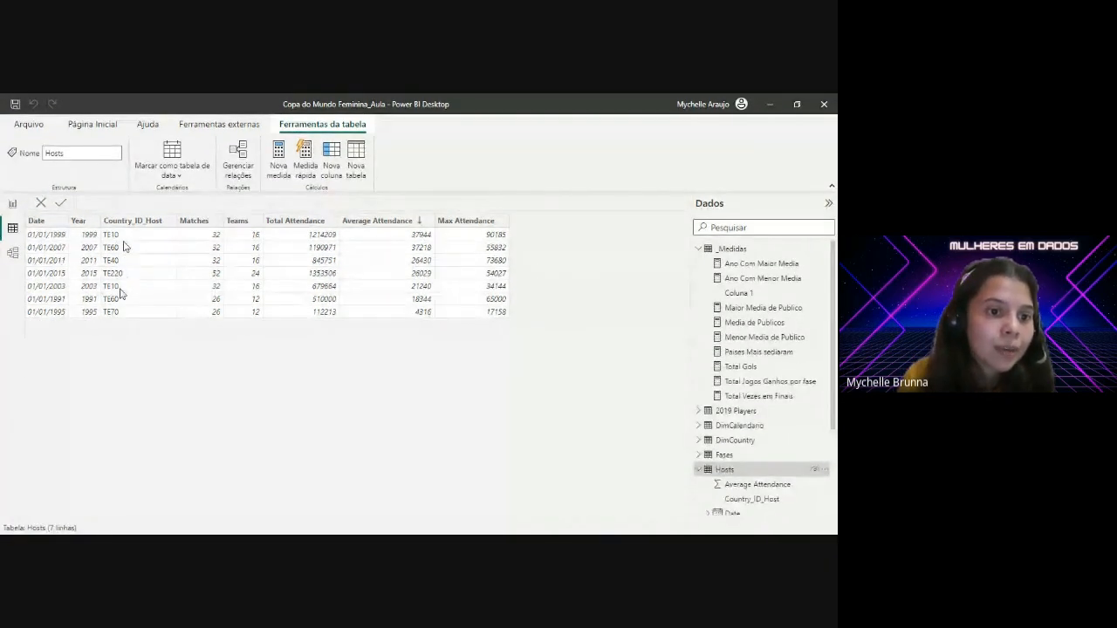
click(153, 223)
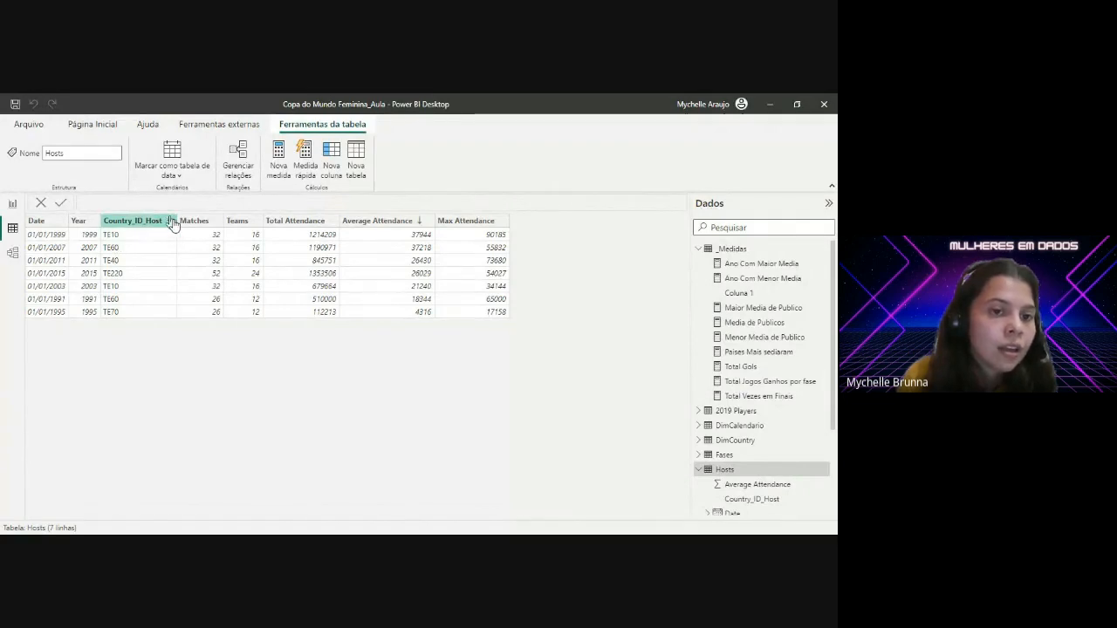
click(171, 222)
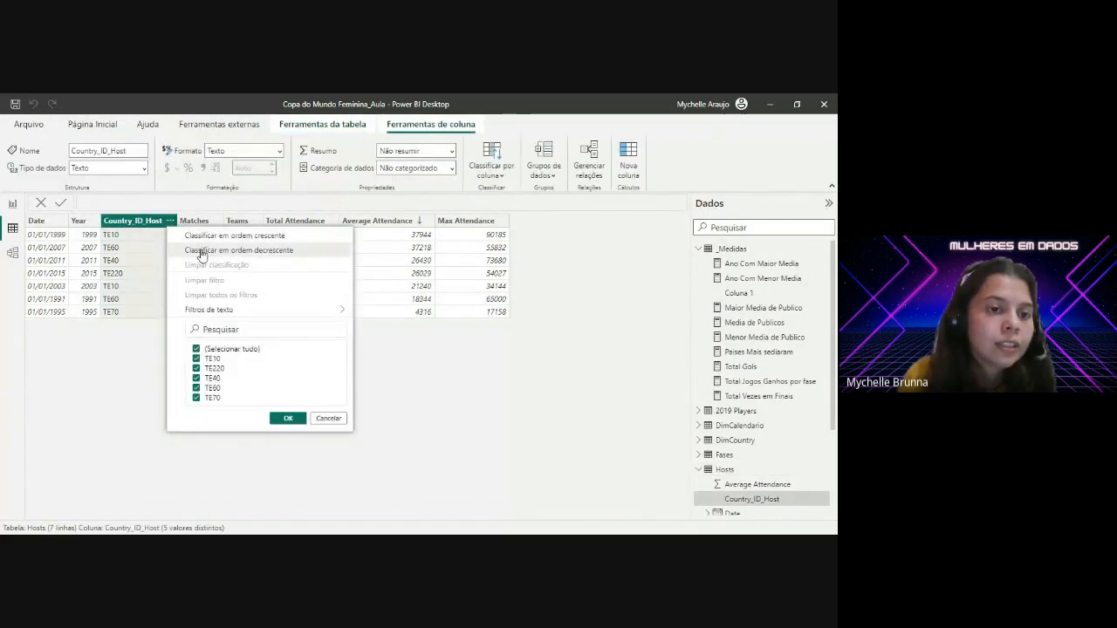
click(201, 251)
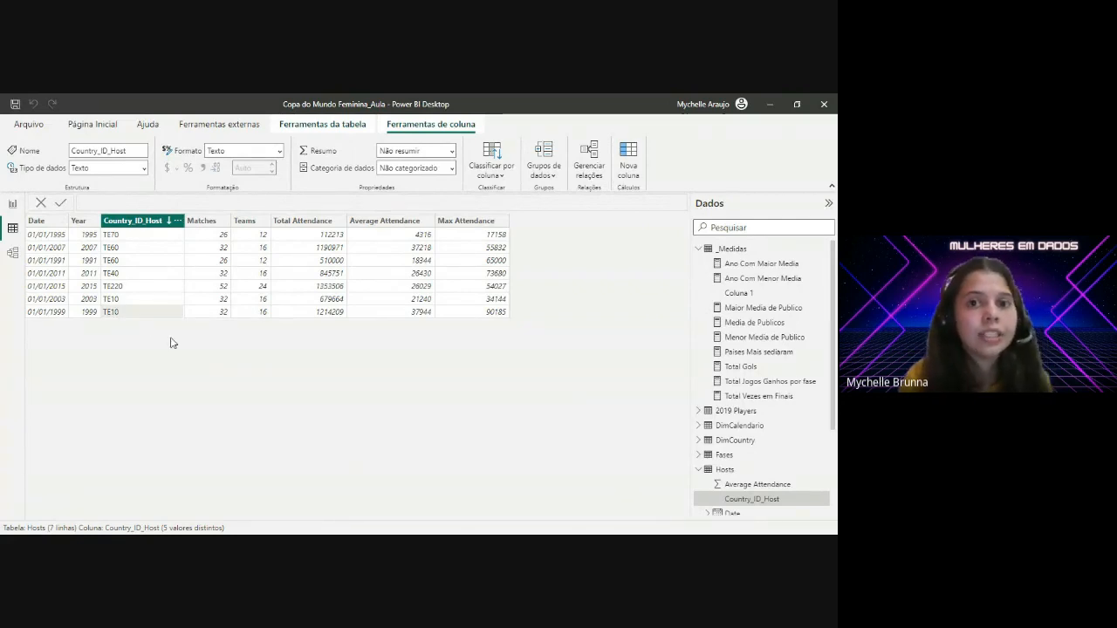
click(12, 203)
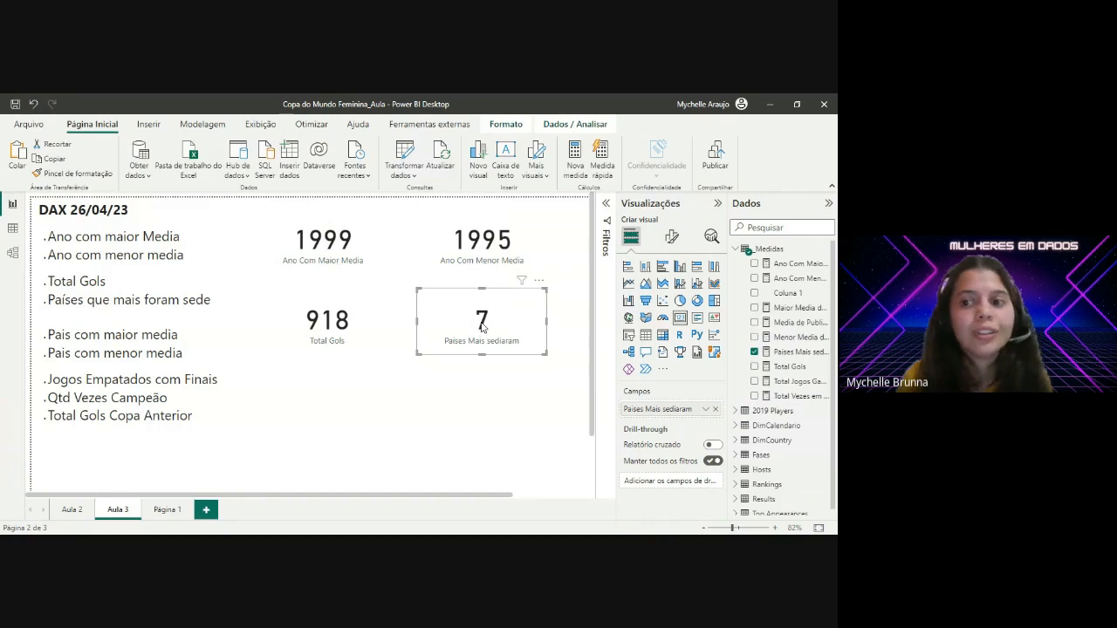
Step: Review the DAX formula of the Paises Mais sediaram measure and close it
click(784, 352)
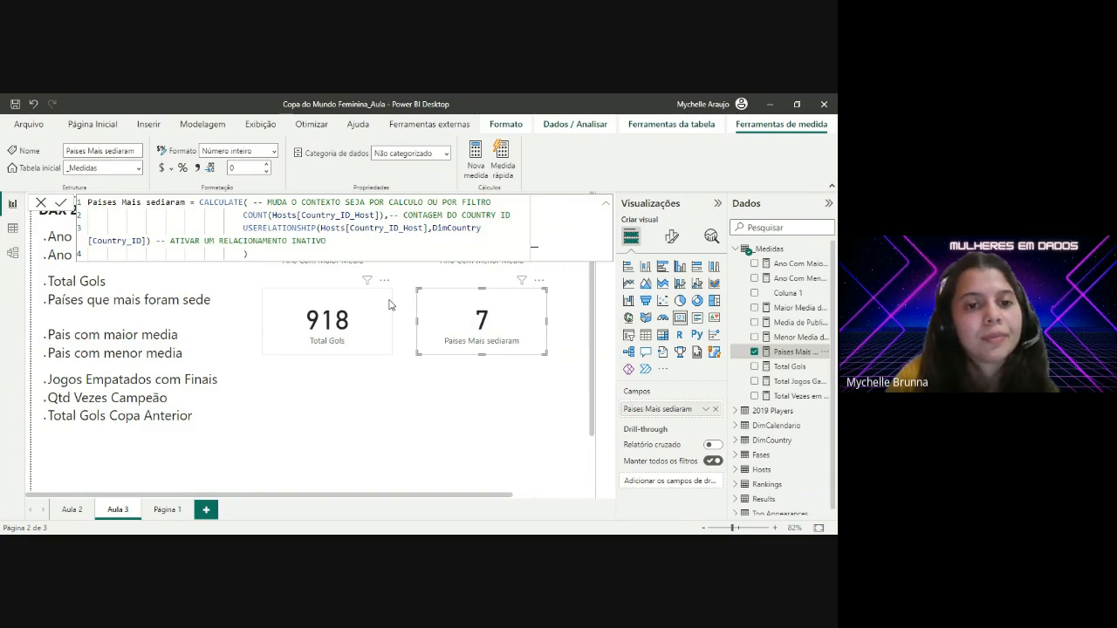
click(244, 214)
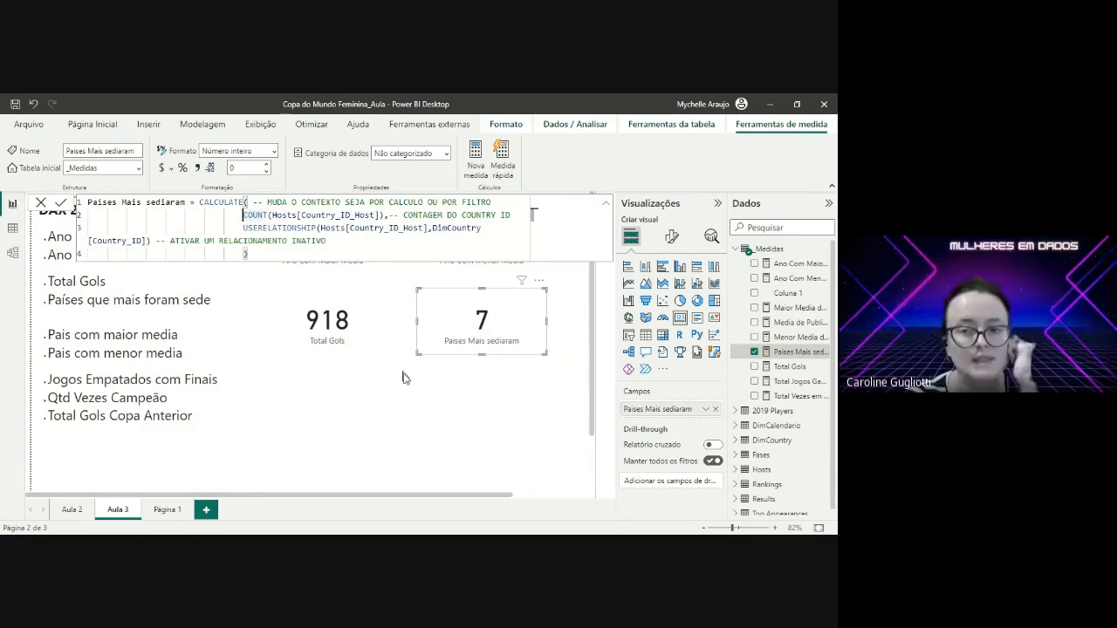
click(429, 381)
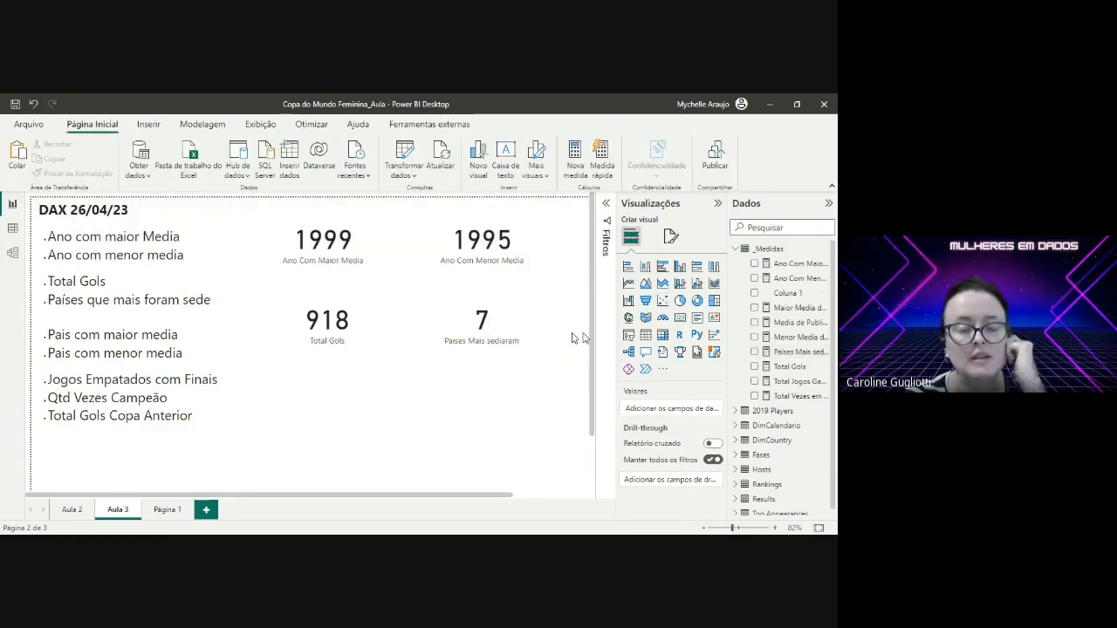
Step: Chart Paises Mais sediaram by Country from DimCountry in the empty area below the cards and convert the chart to a table
click(755, 352)
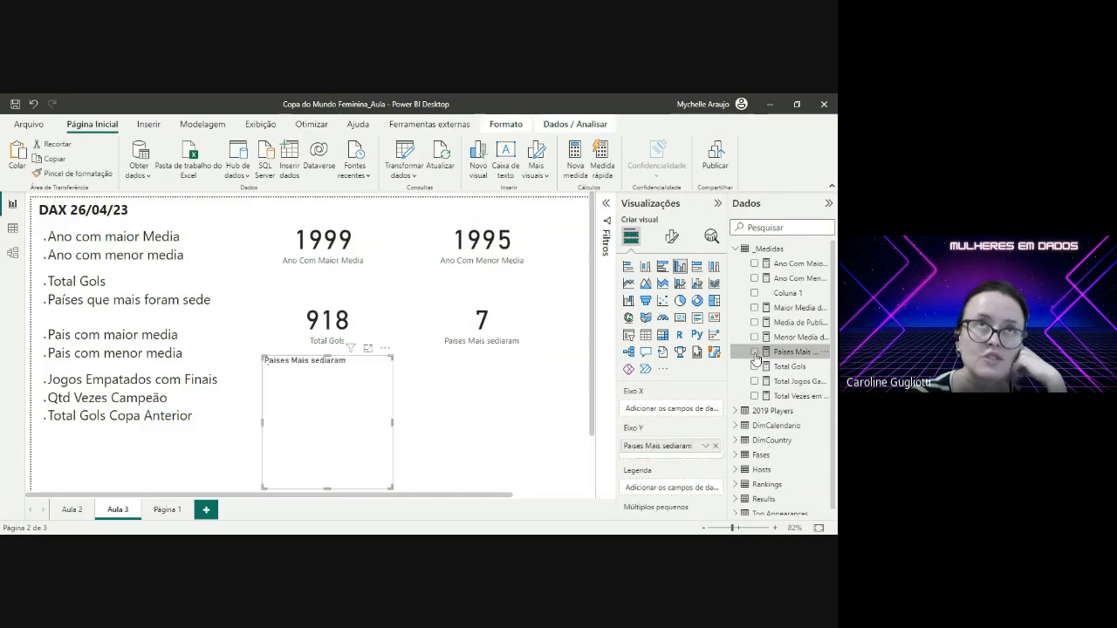
drag(392, 486, 482, 438)
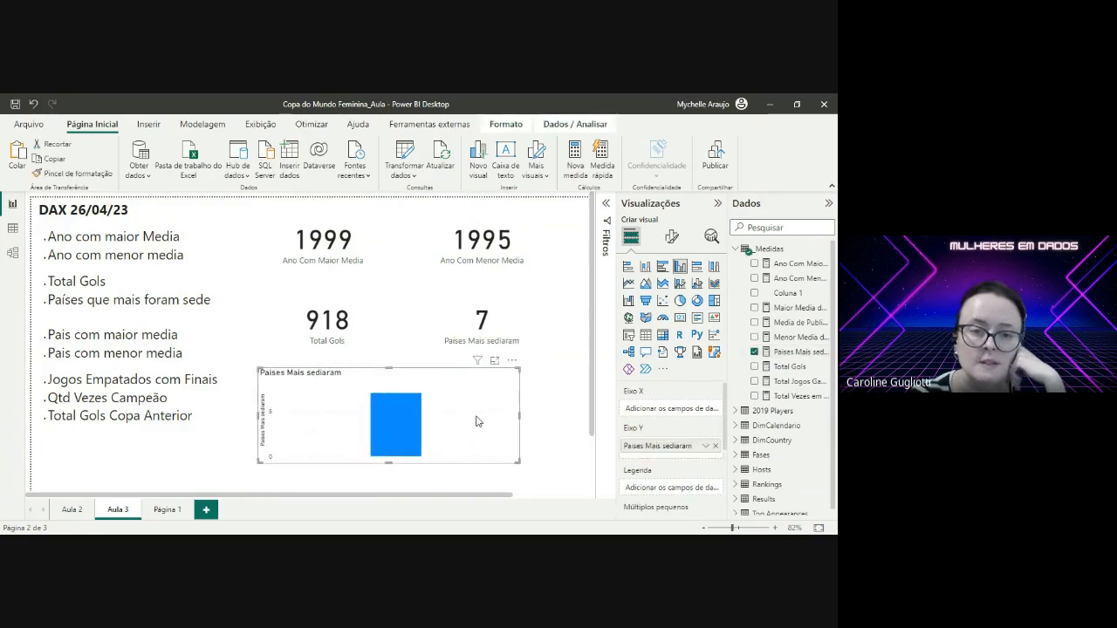
scroll(780, 436, down, 1)
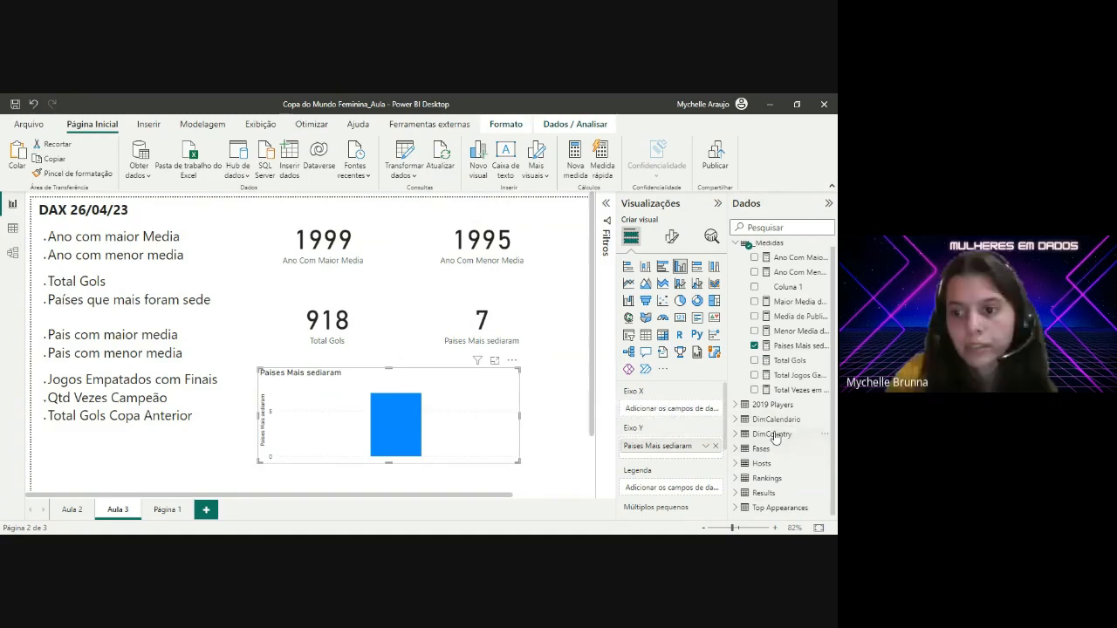
click(736, 464)
scroll(741, 410, down, 2)
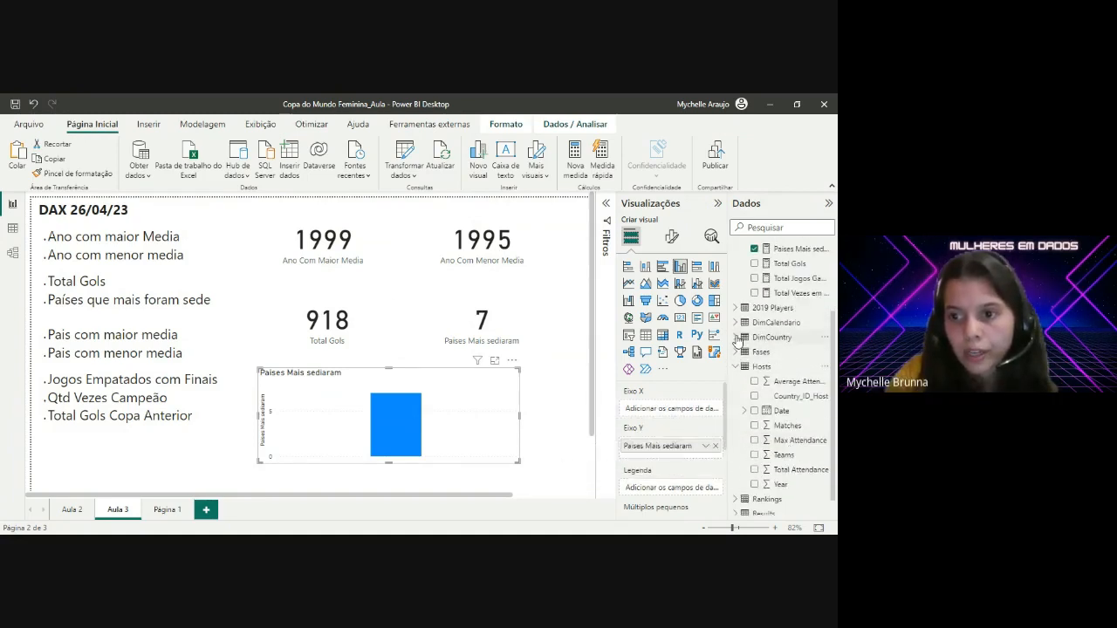
click(741, 338)
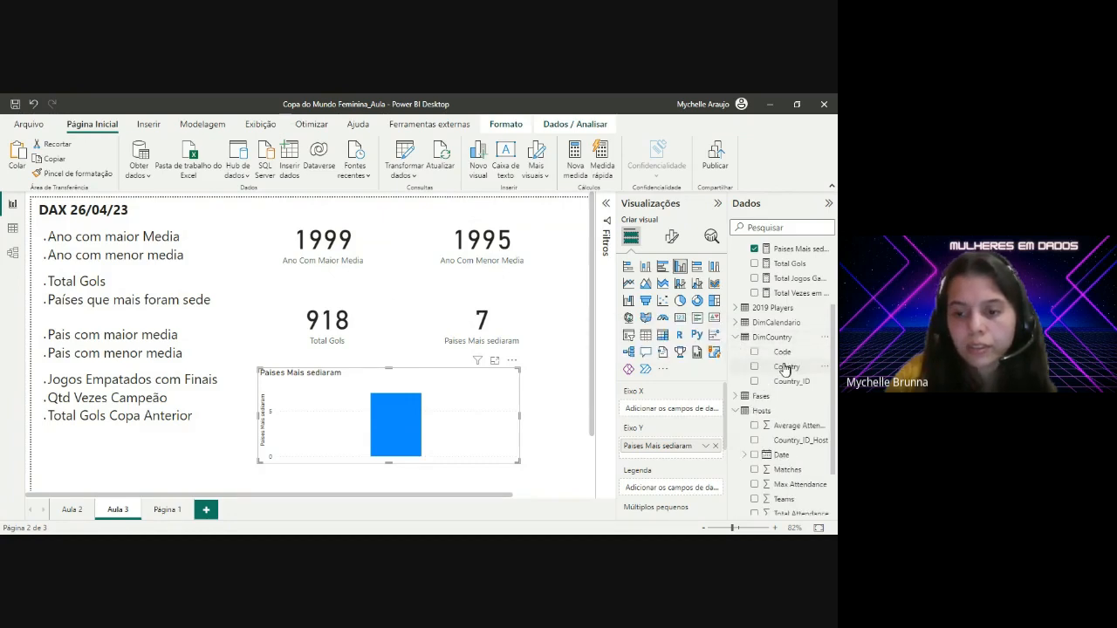
drag(797, 368, 691, 409)
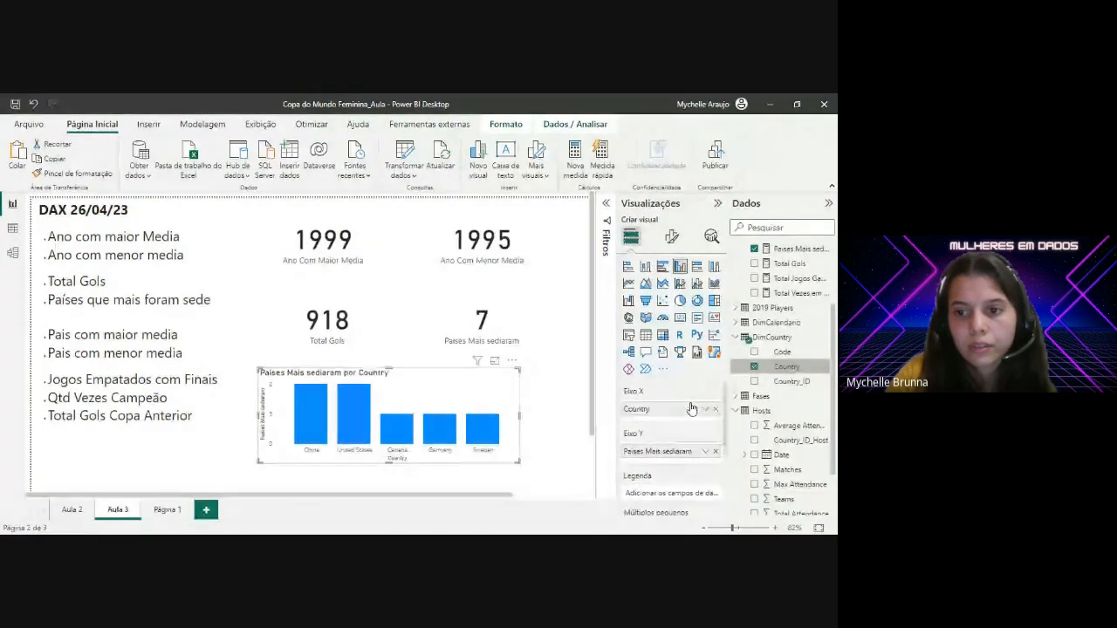
click(646, 336)
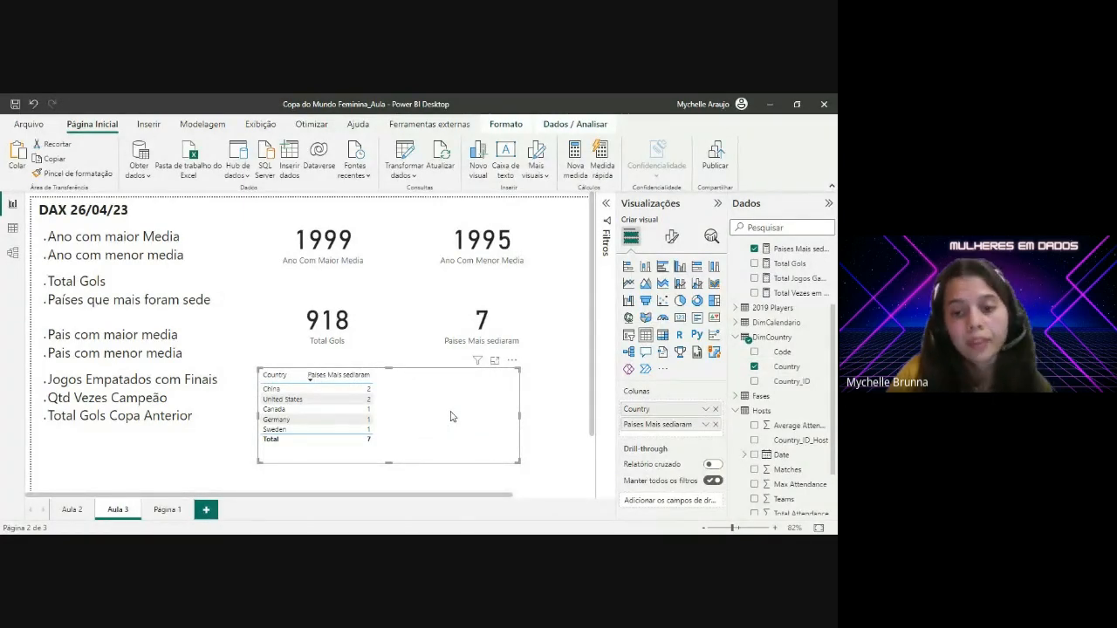
drag(456, 432, 454, 437)
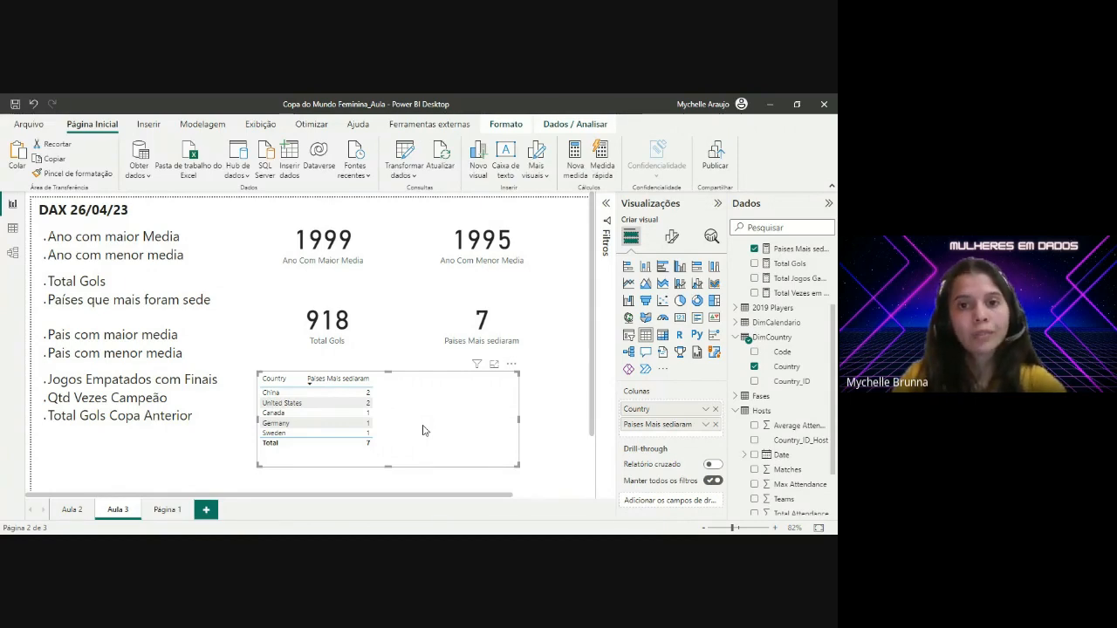
Step: Check the CALCULATE formula behind the Paises Mais sediaram measure again
scroll(796, 327, up, 2)
click(790, 344)
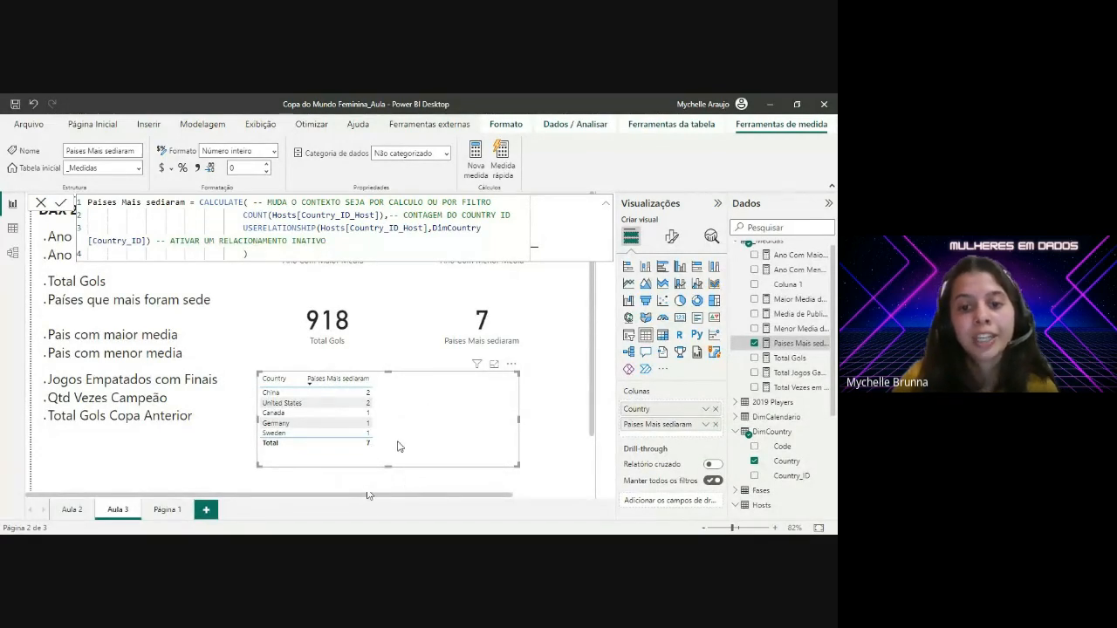
click(535, 399)
Step: Narrow the country table to fit its two columns and delete the Paises Mais sediaram card
click(431, 404)
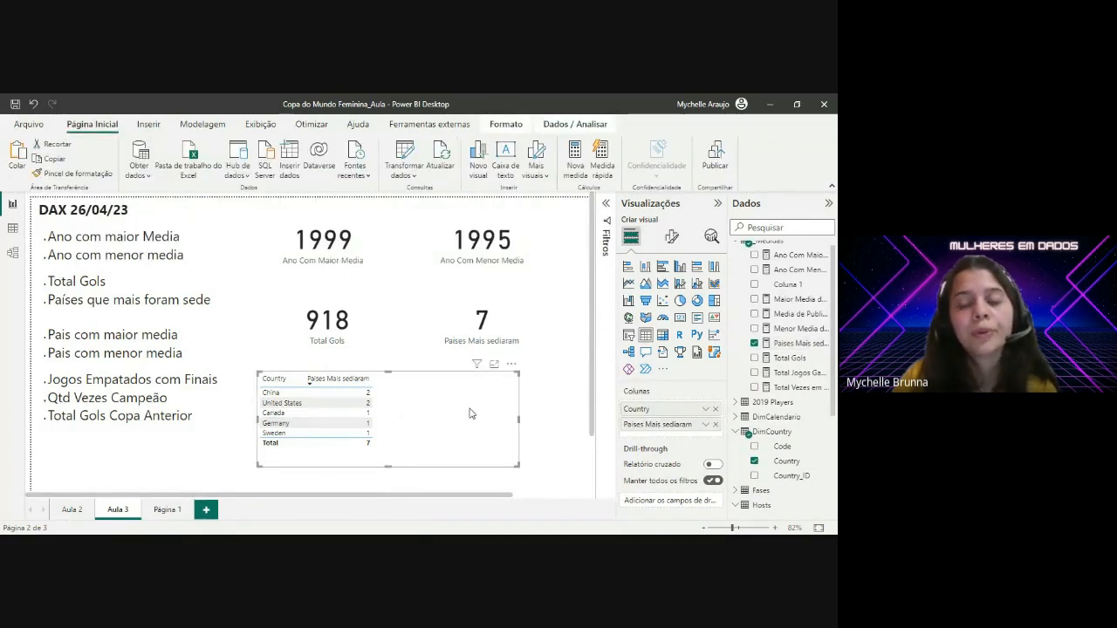
drag(519, 419, 402, 415)
click(402, 414)
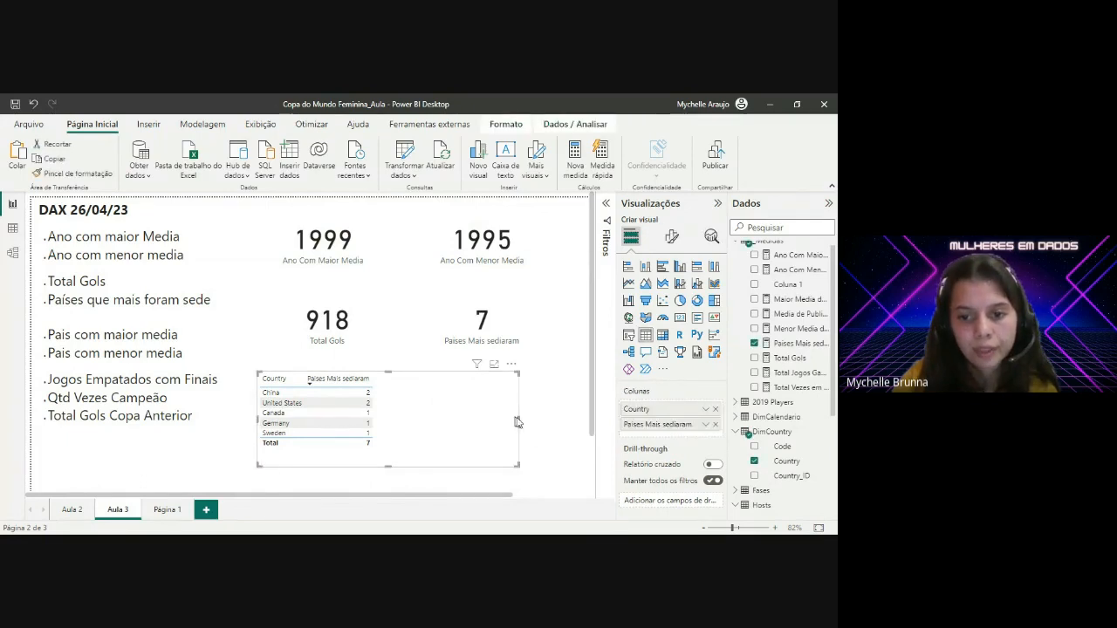
drag(518, 421, 394, 417)
click(485, 333)
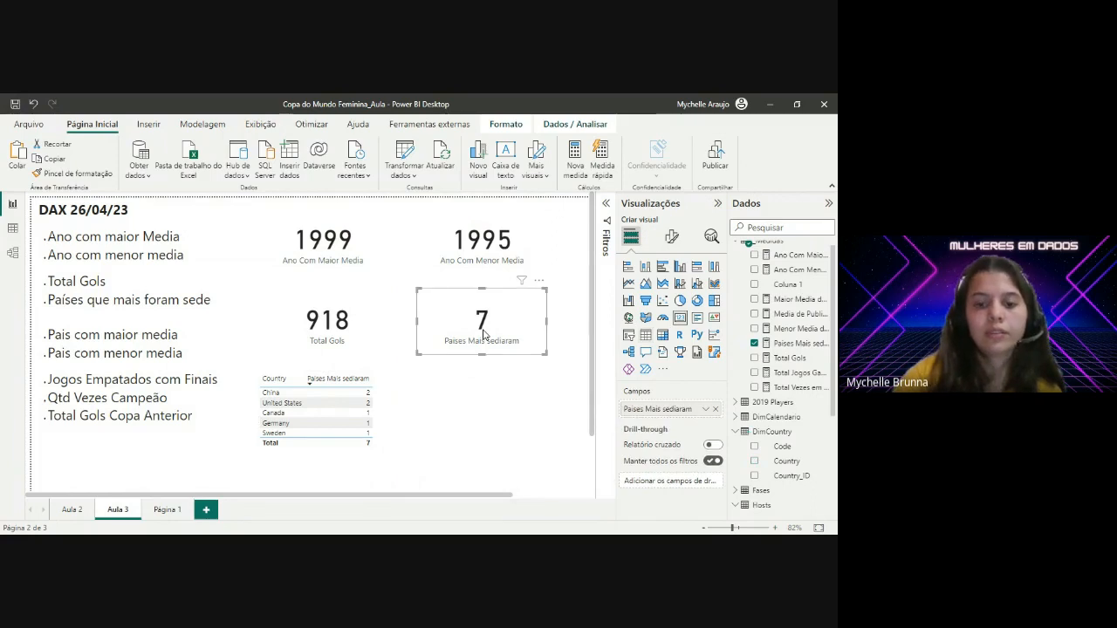
key(Delete)
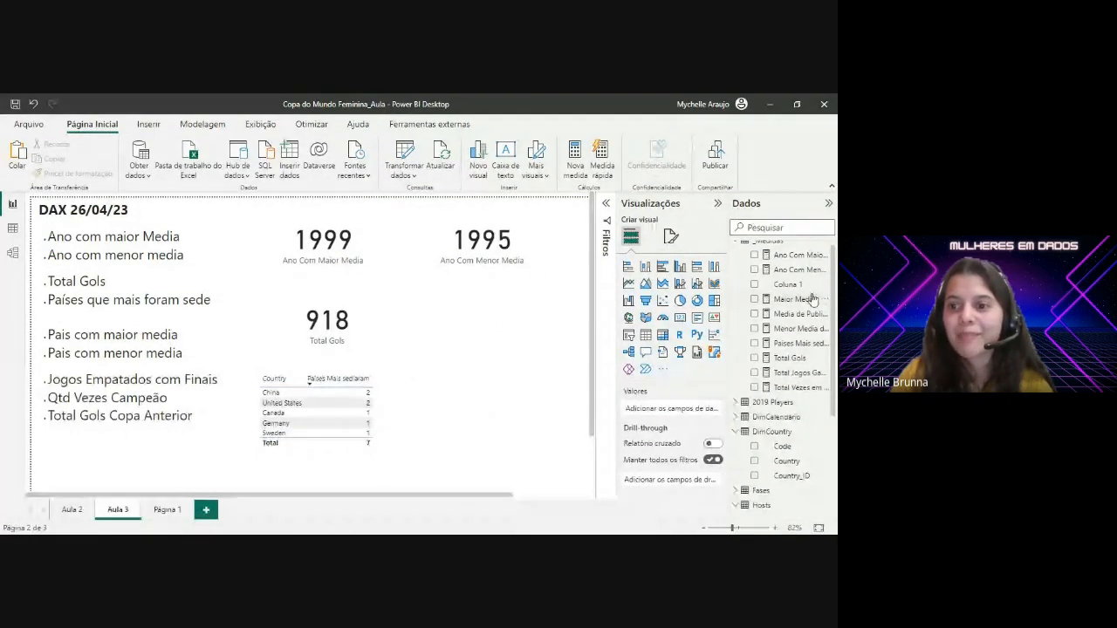
Step: Create a new measure in _Medidas with the prepared Pais com Maior Media formula, using the variables MaiorMediaPublicoId and TrazerNomePais
scroll(812, 280, up, 1)
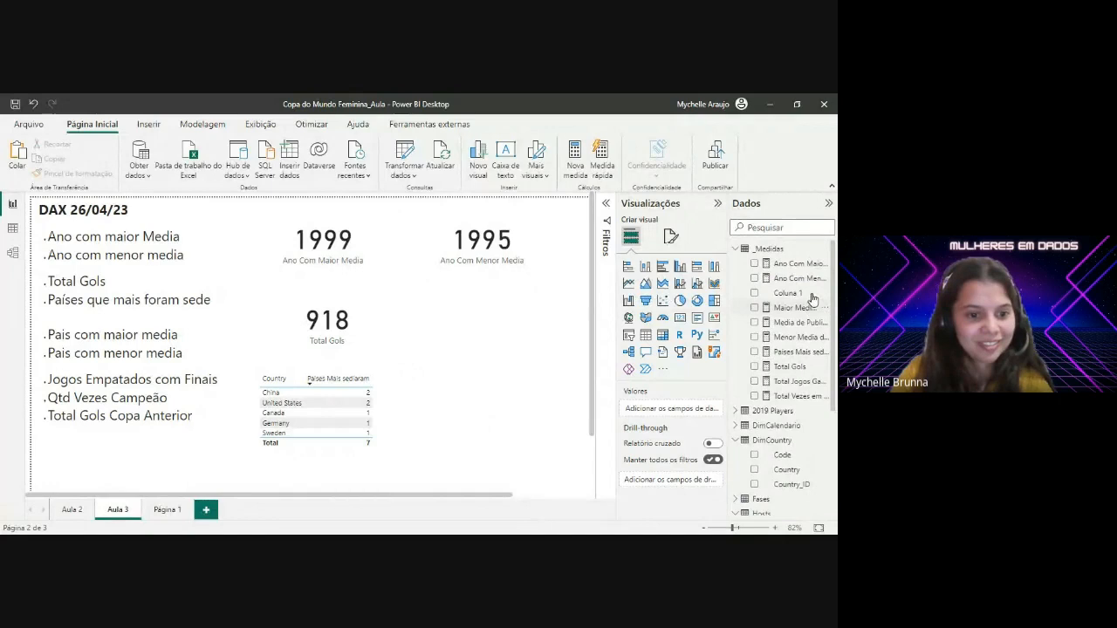
right_click(771, 249)
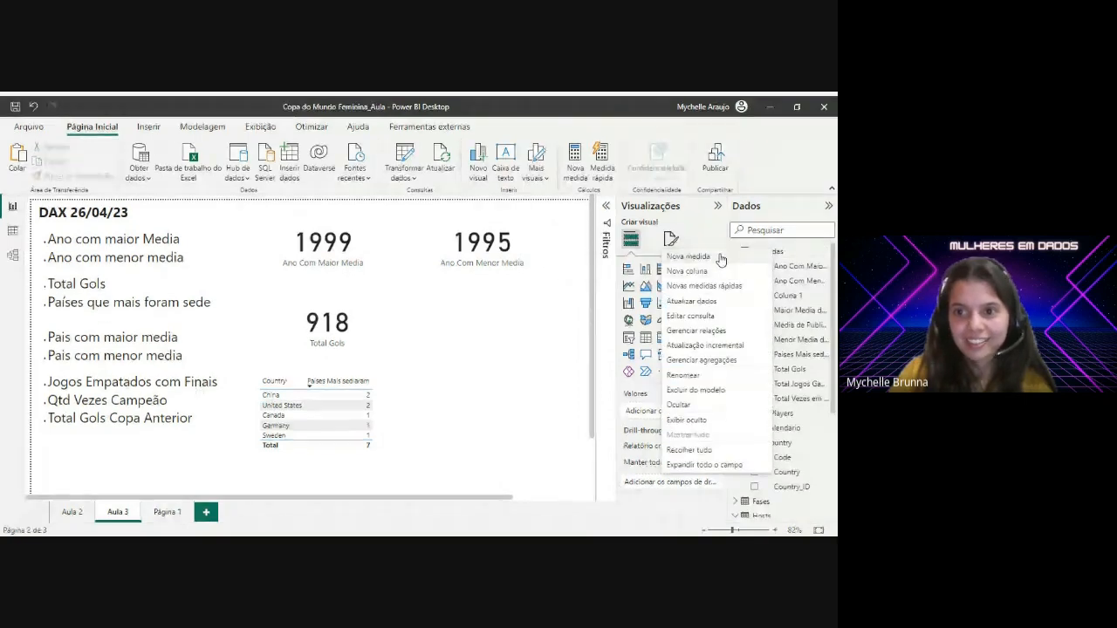
click(574, 259)
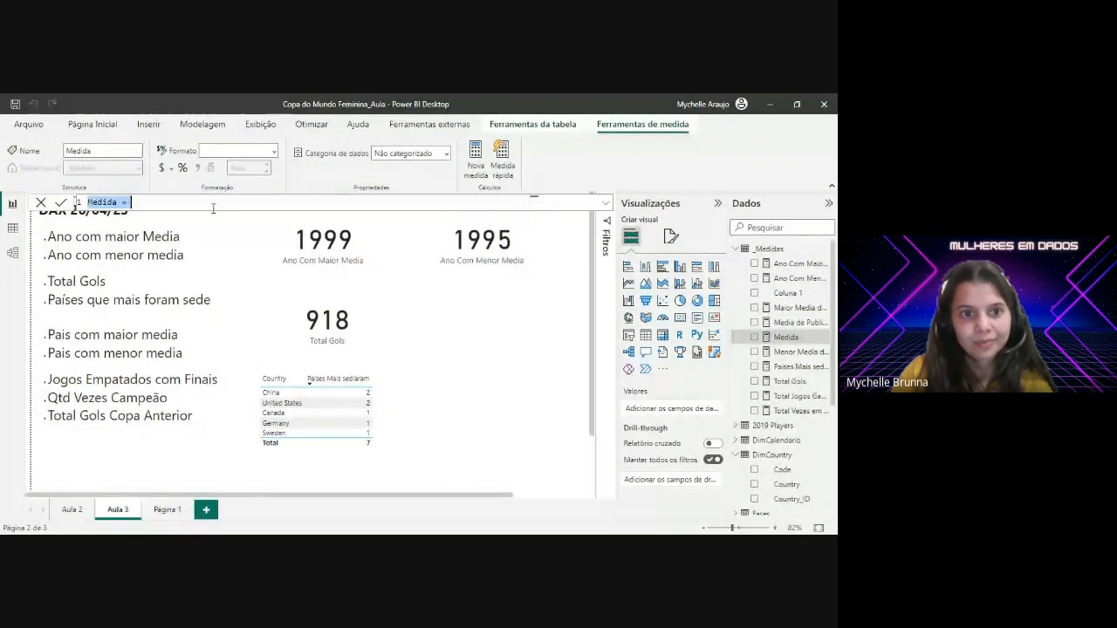
key(ctrl+v)
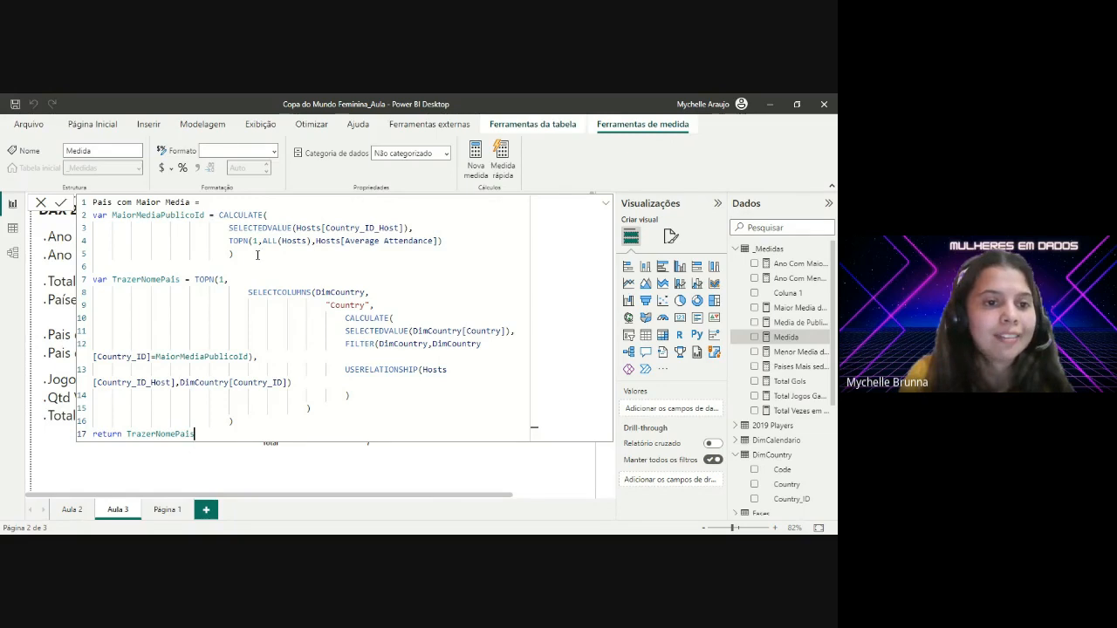
Step: Add the comment "-- MUDAR O CONTEXTO COM CALCULOS OU FILTROS" after the opening CALCULATE of MaiorMediaPublicoId
drag(234, 254, 92, 215)
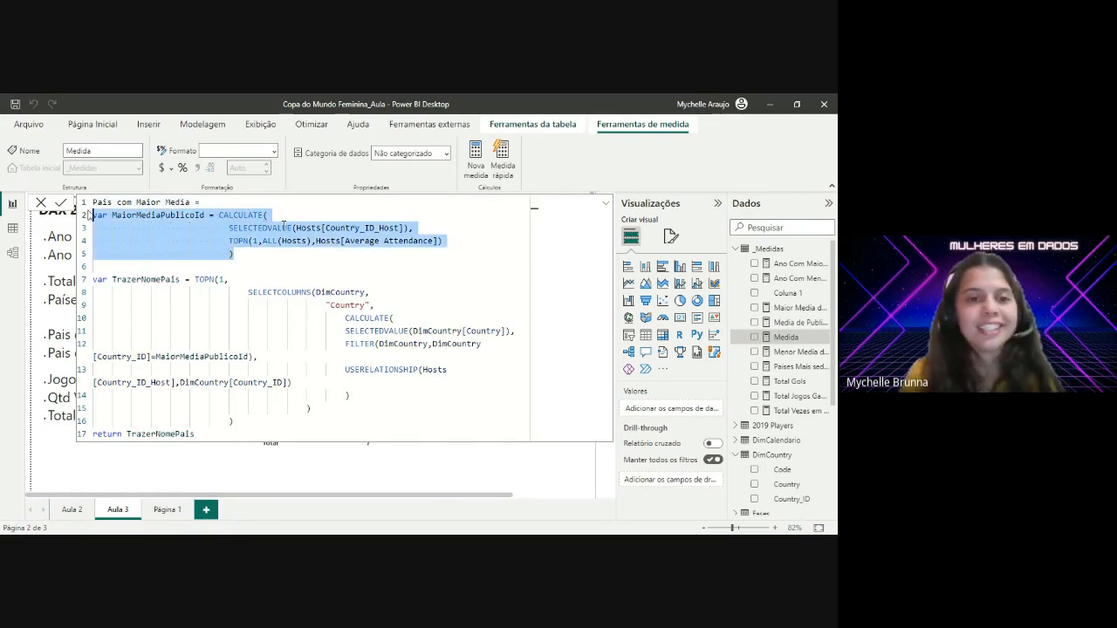
click(284, 216)
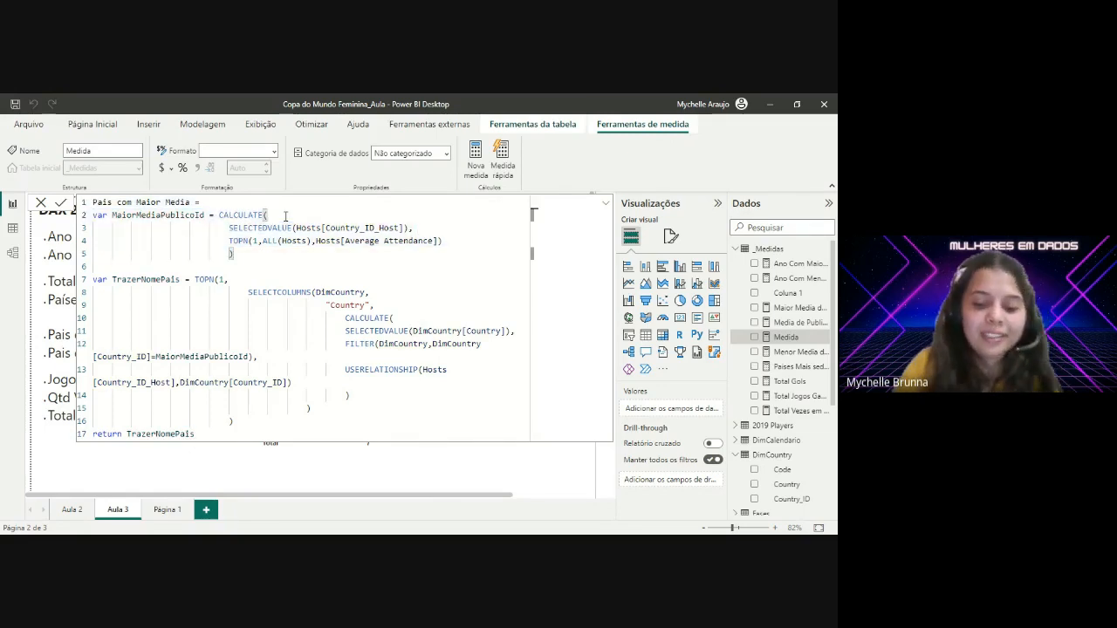
text(--)
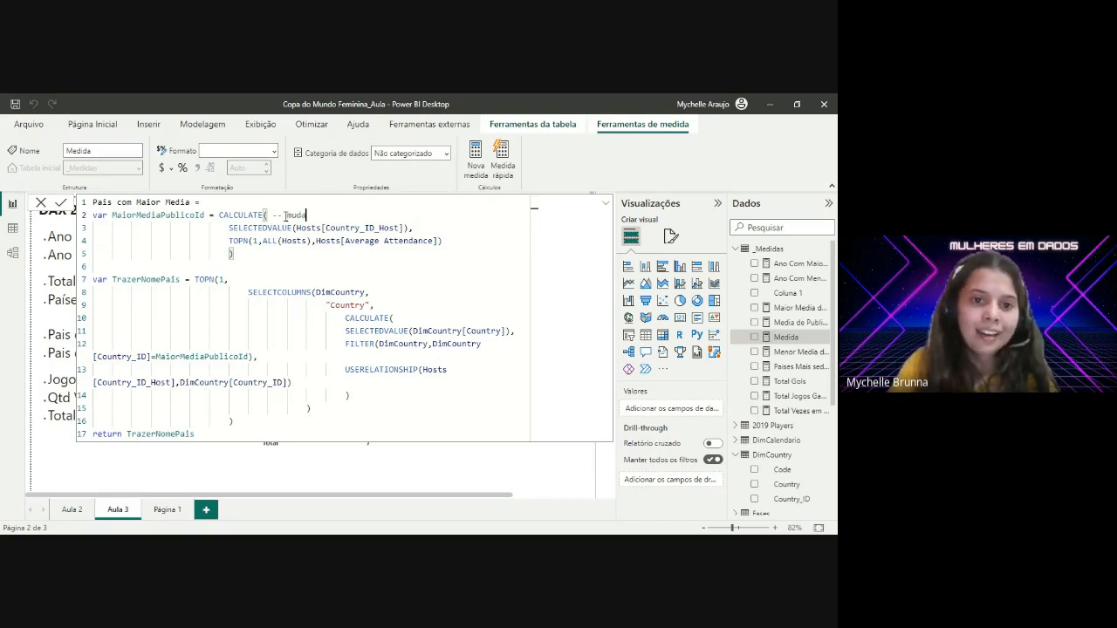
text( MUDAR O CONTEXTO )
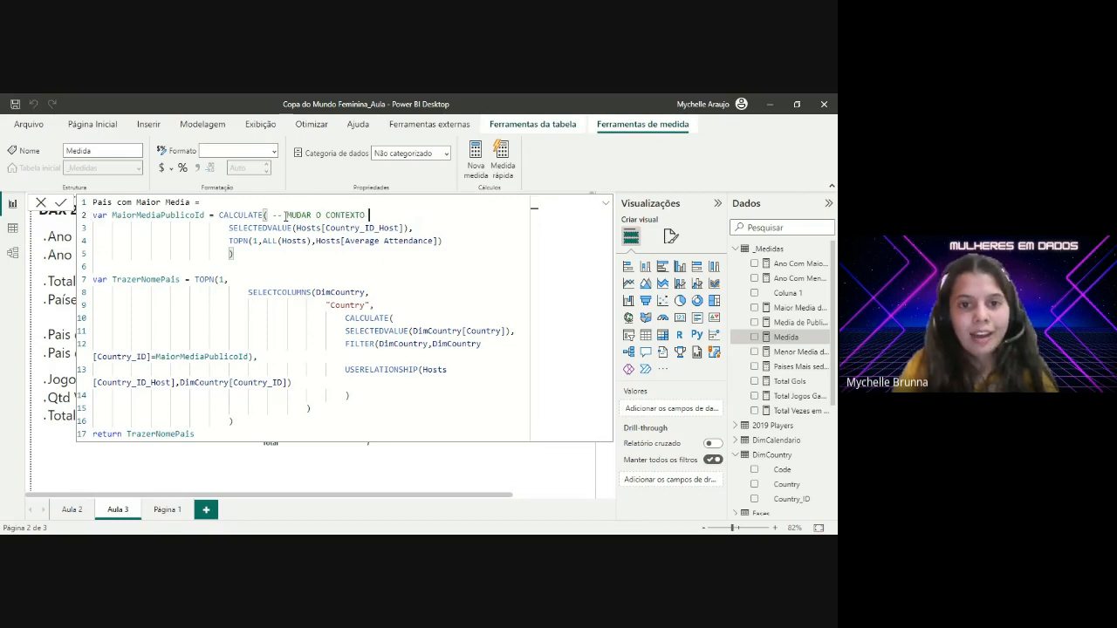
text(COM CALCULOS OU)
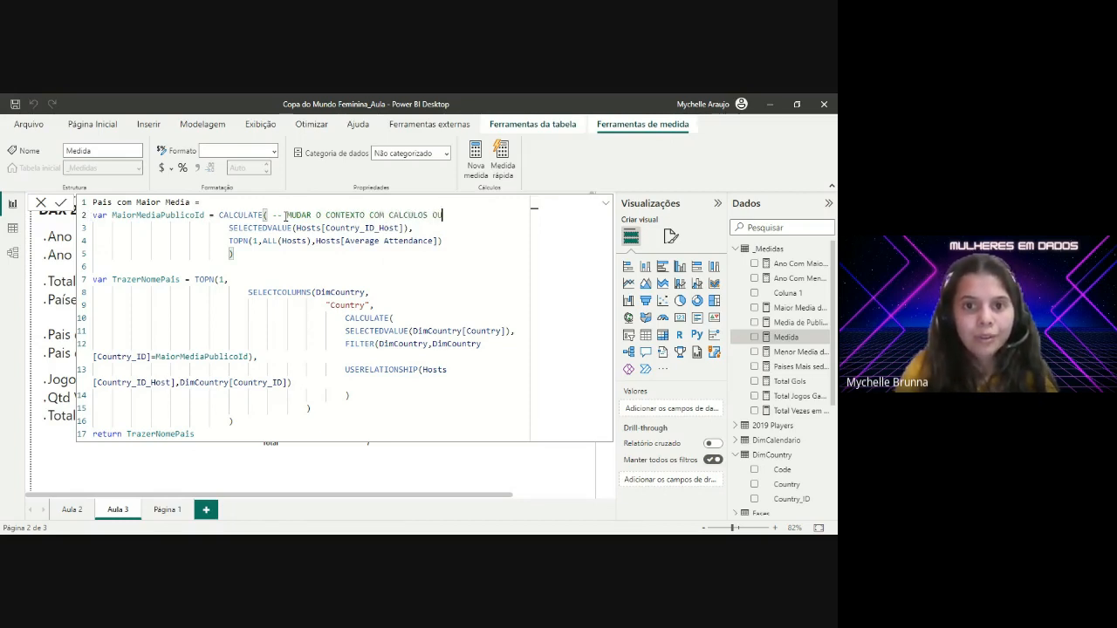
text( FILTROS)
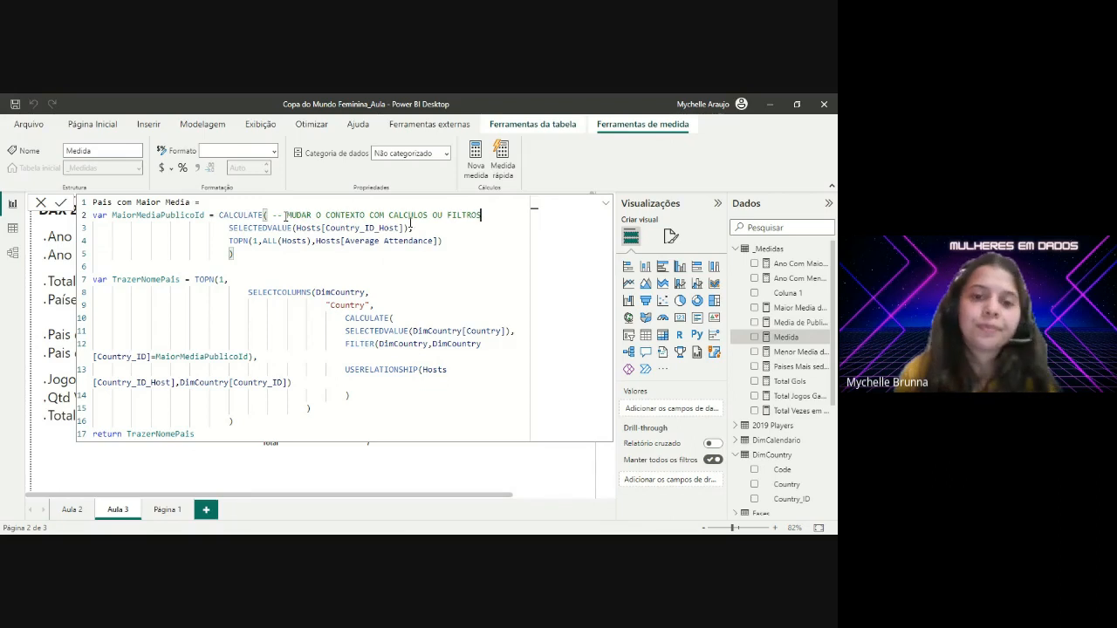
Step: Add the comment "-- SELECIONAR O ID DO PAIS DA TABELA HOSTS" after the SELECTEDVALUE line of MaiorMediaPublicoId
click(432, 228)
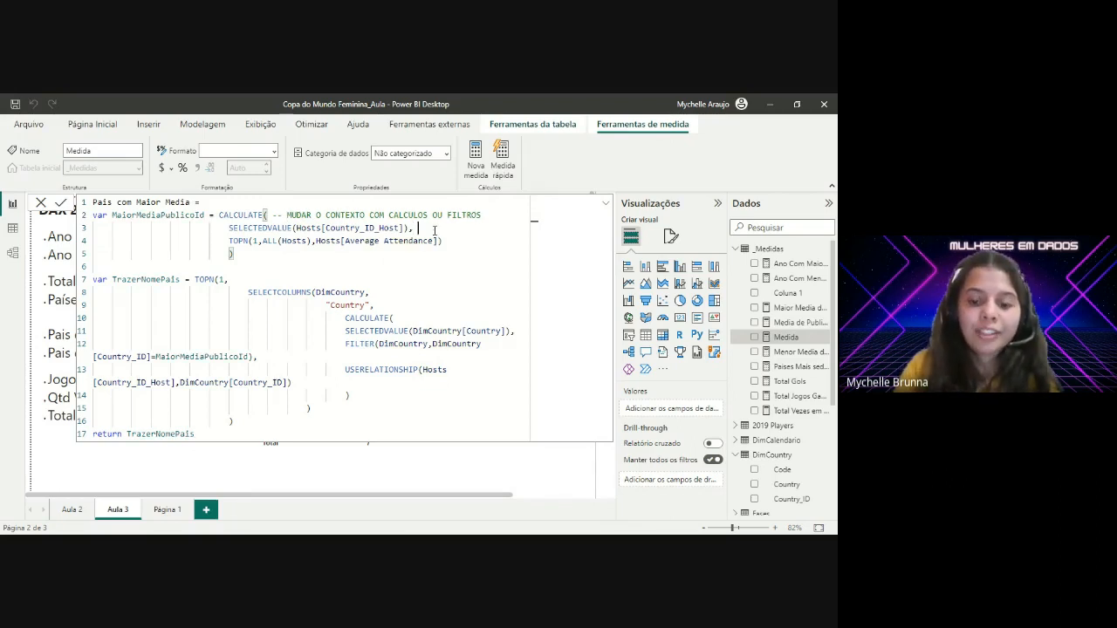
text(--)
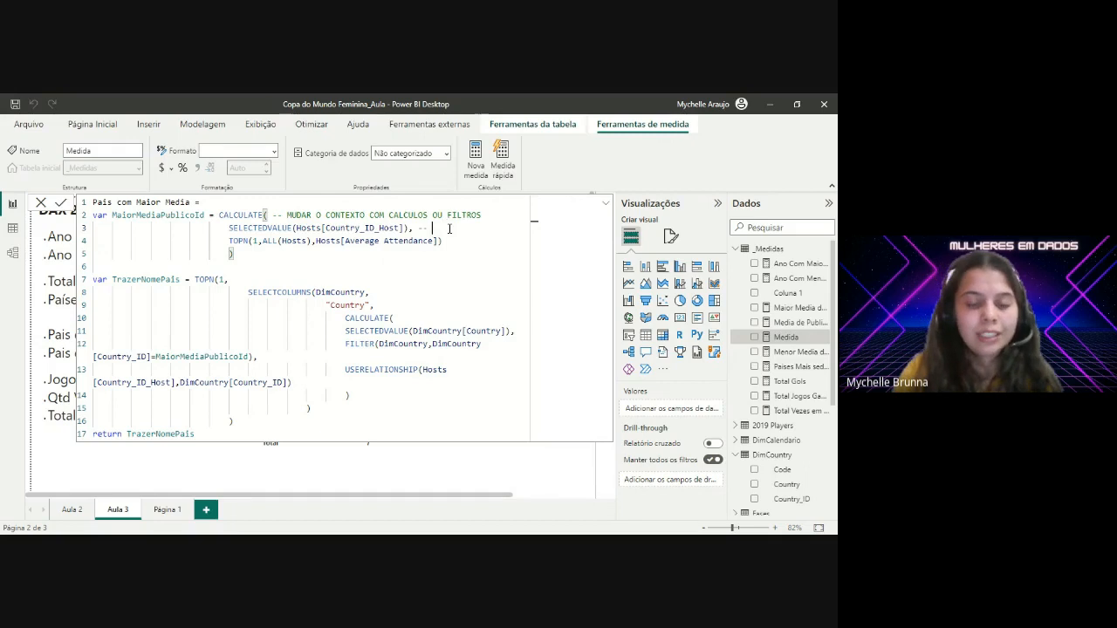
text(SELECIONAR O)
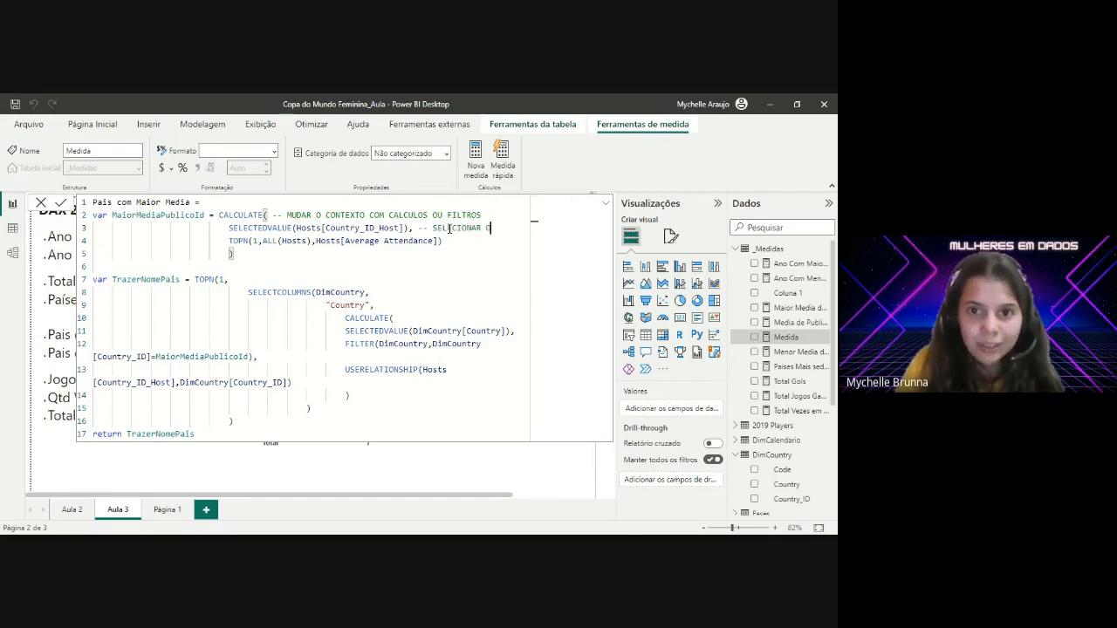
text( ID DO PAIS DA TABEA)
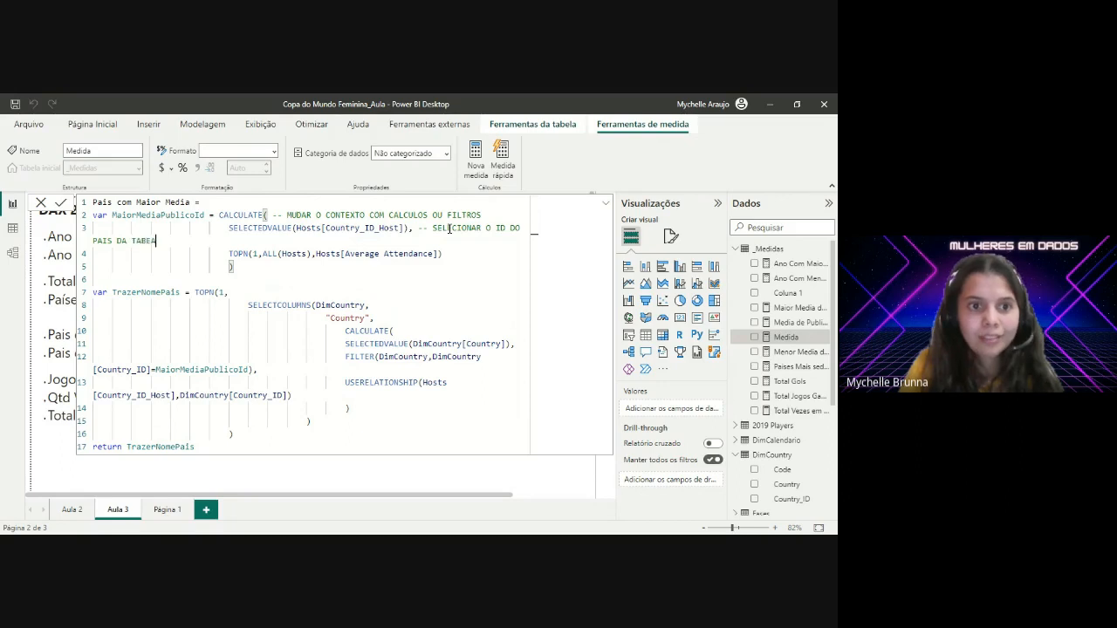
key(BackSpace)
text(LA )
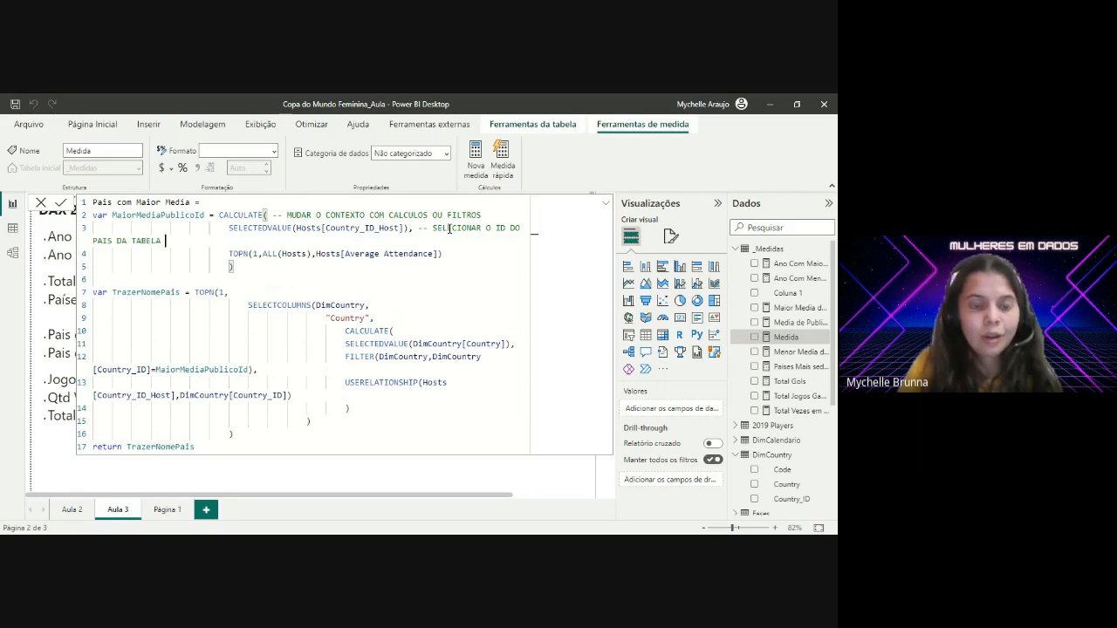
text(HOSTS)
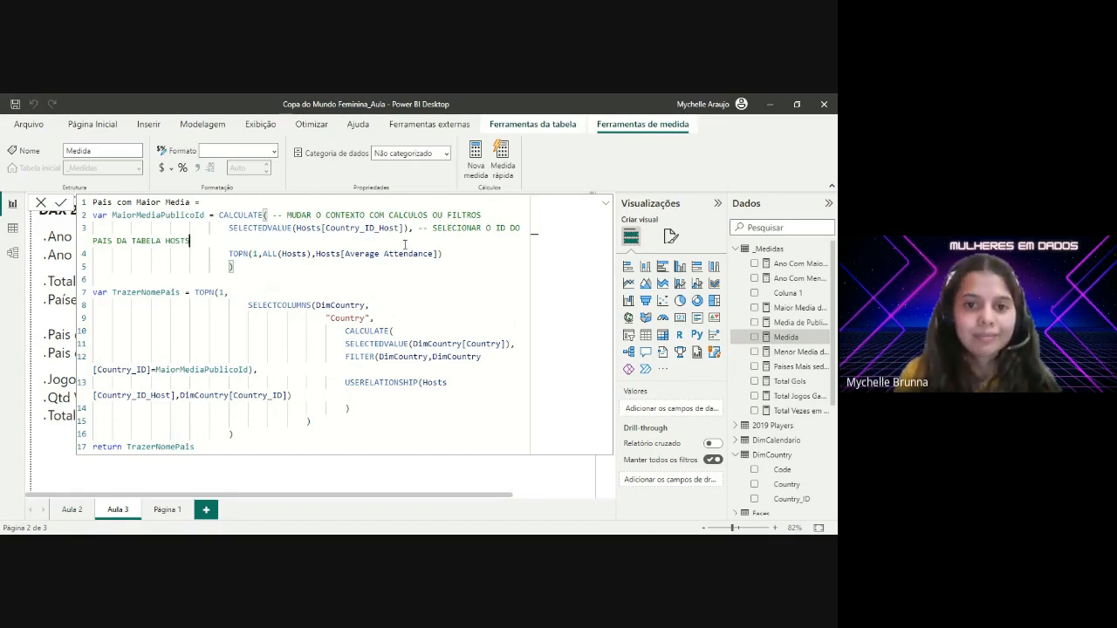
Step: Examine the TOPN function's arguments in the MaiorMediaPublicoId variable
click(462, 255)
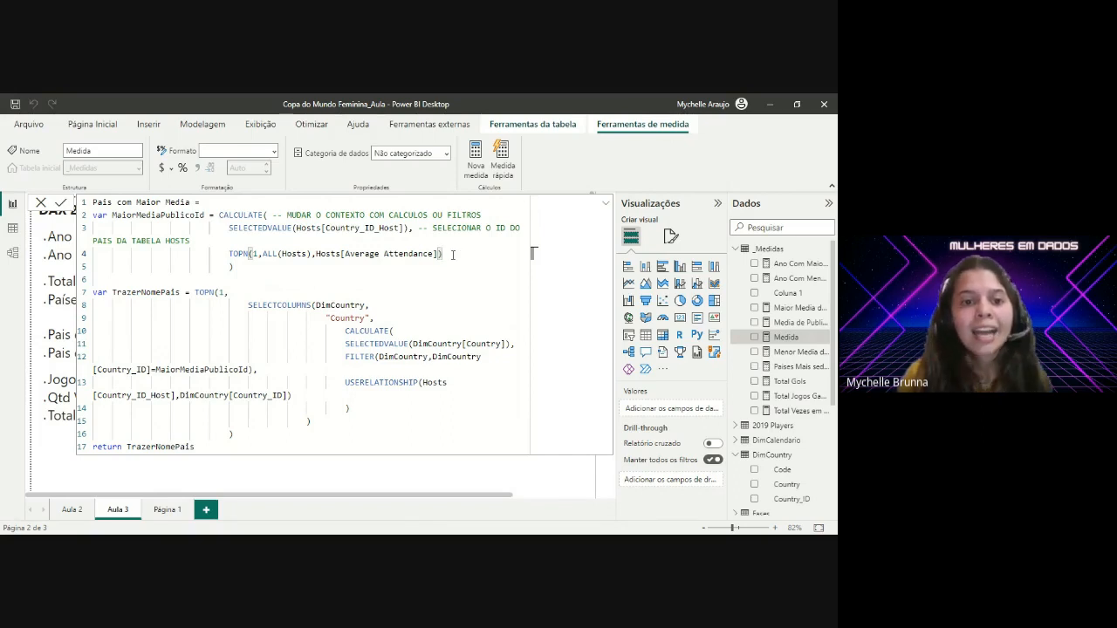
click(253, 253)
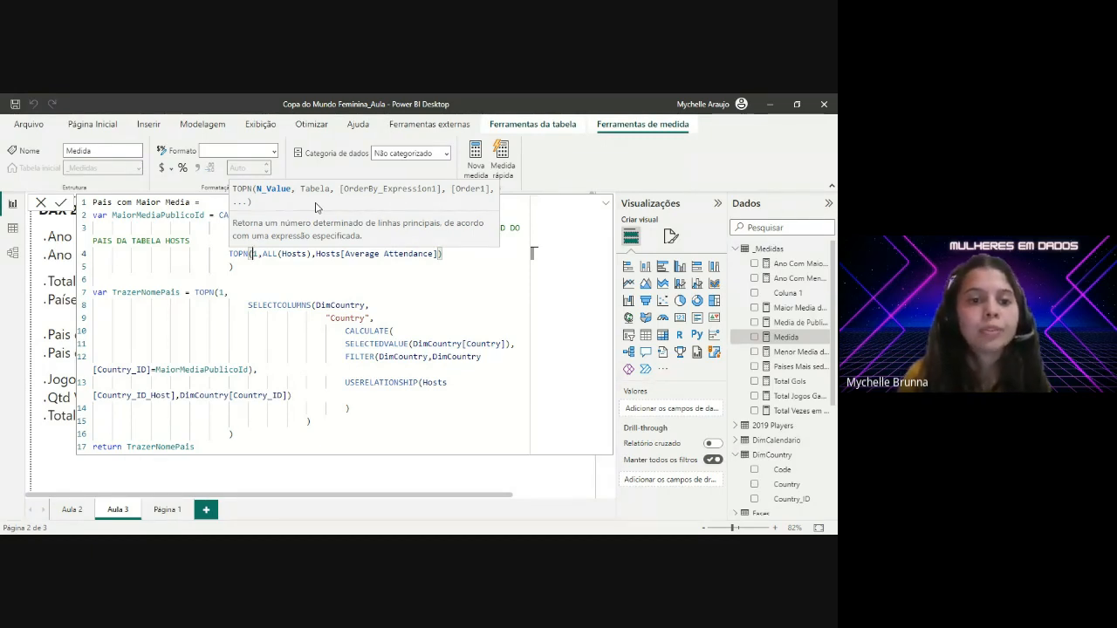
text(1)
click(220, 227)
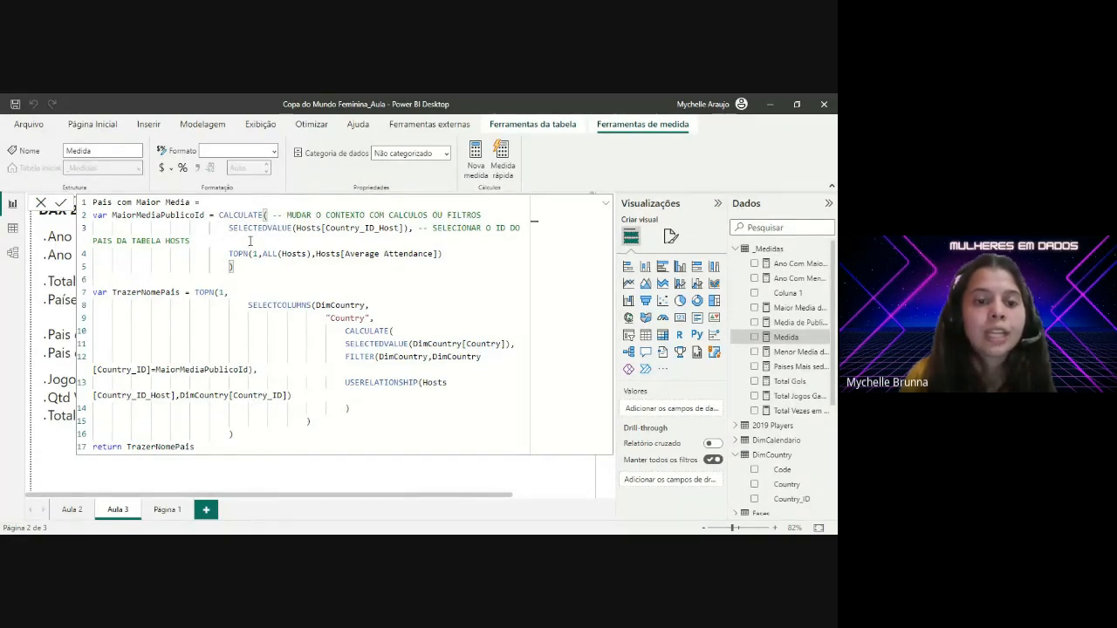
Step: Add the comment "-- SELECIONAR A PRIMEIRA LINHA DA MEDIA NA TABELA HOSTS" after the TOPN line of MaiorMediaPublicoId
click(251, 241)
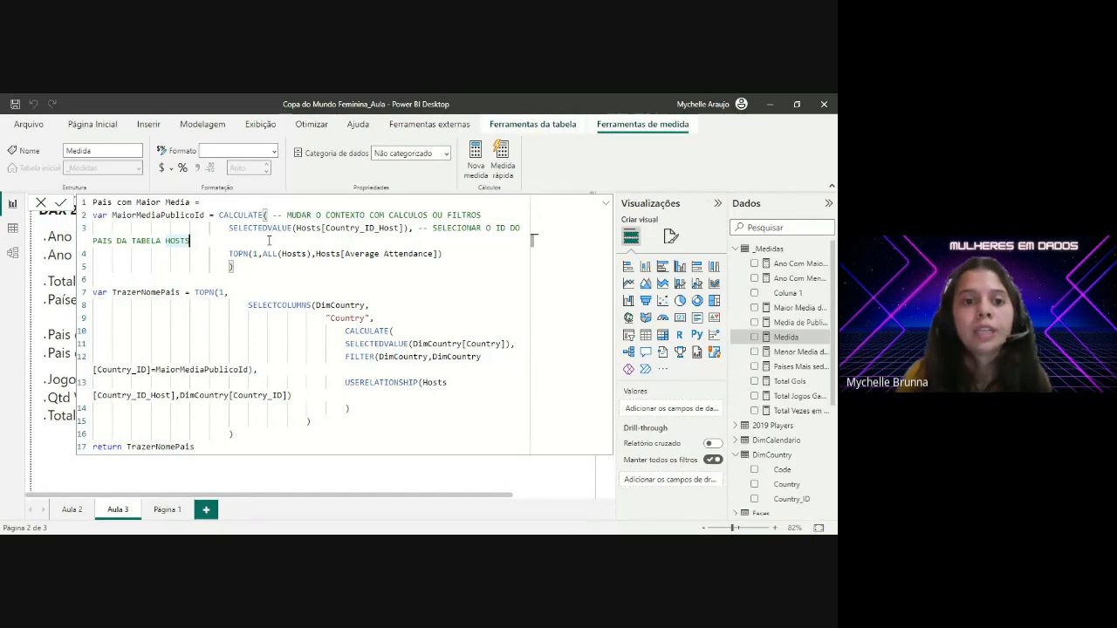
click(272, 253)
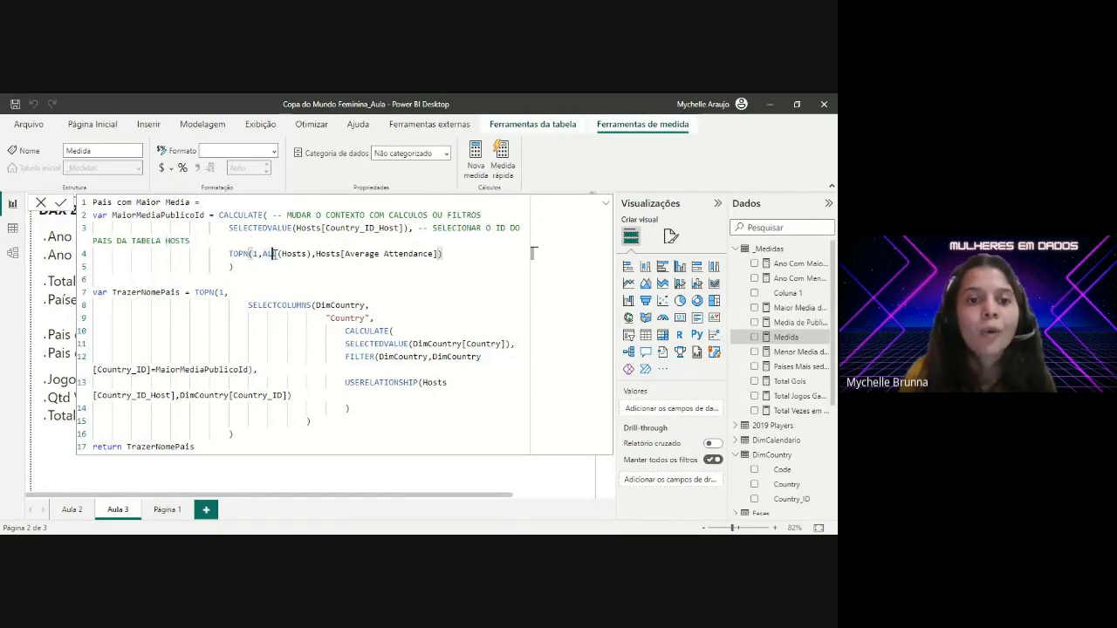
click(312, 254)
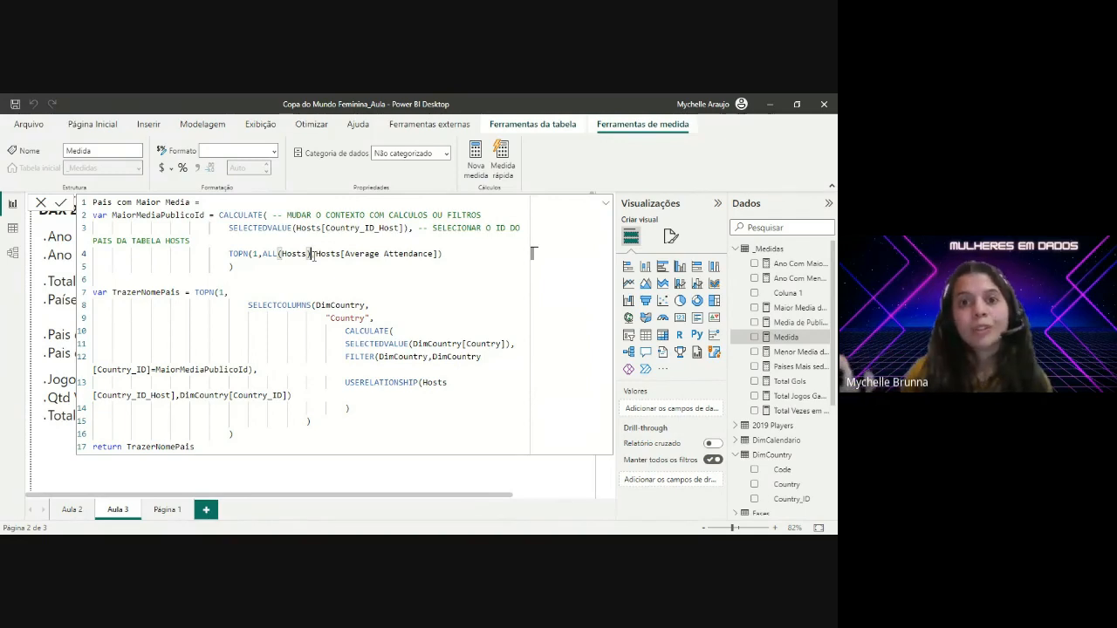
click(253, 254)
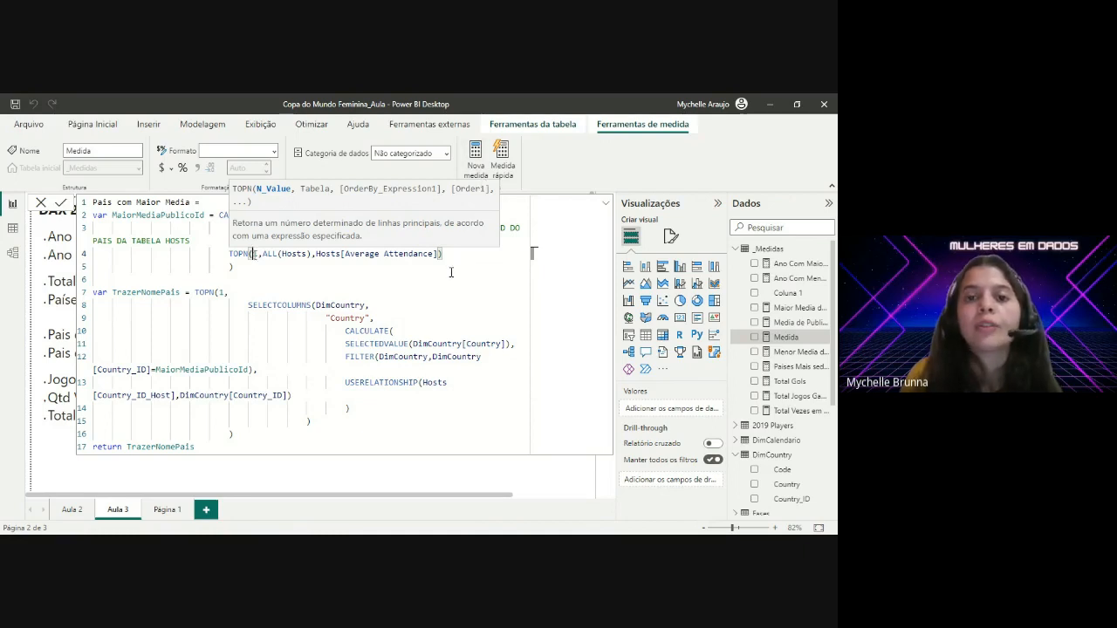
text(1)
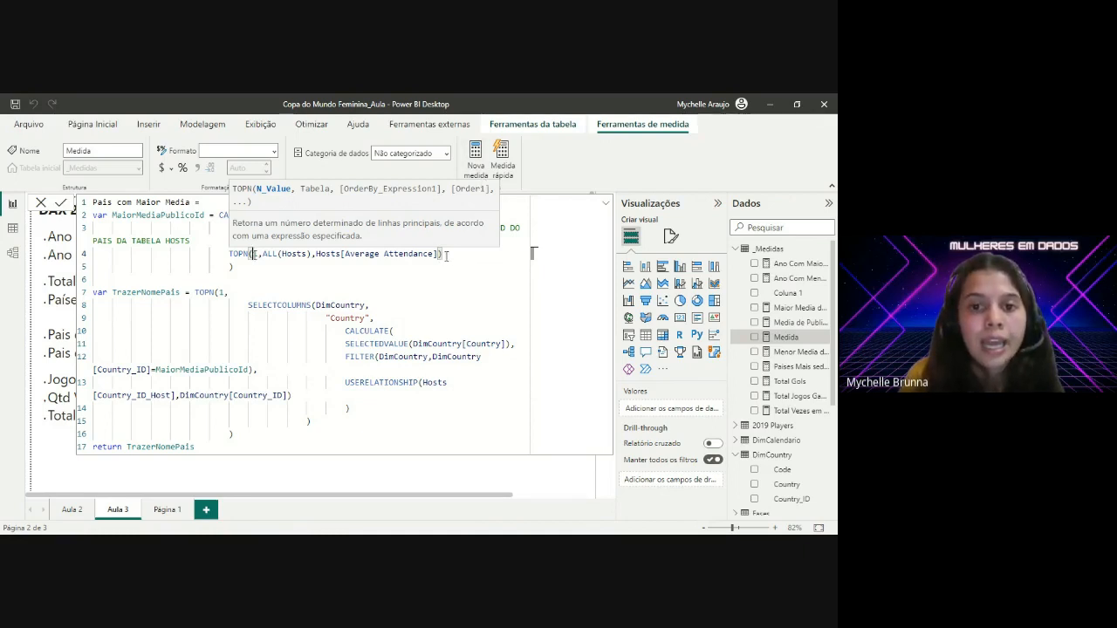
click(446, 254)
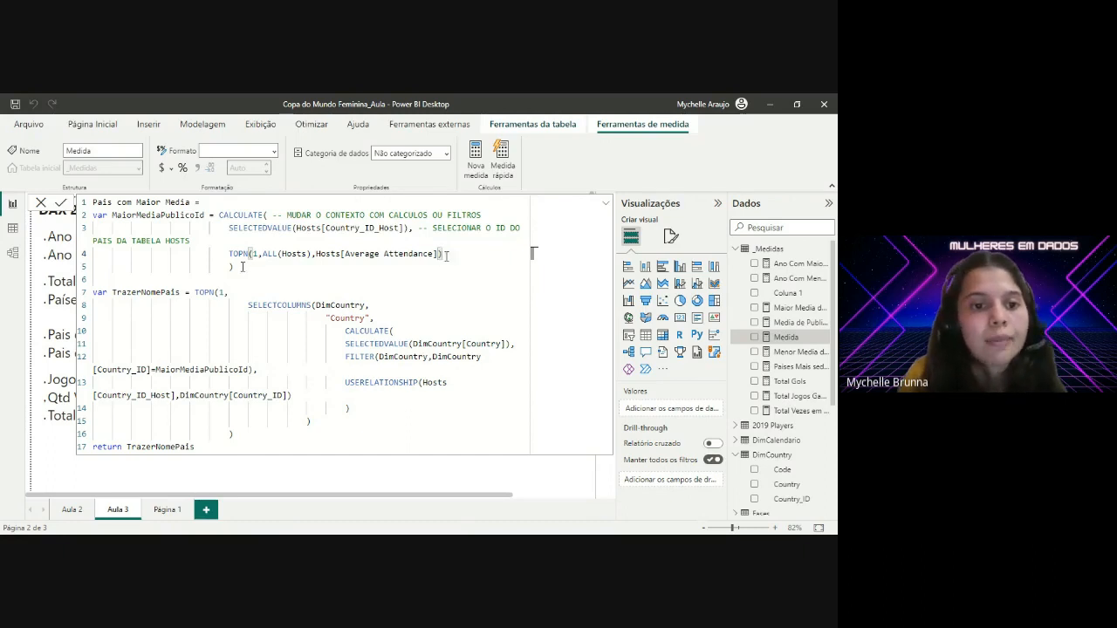
click(451, 254)
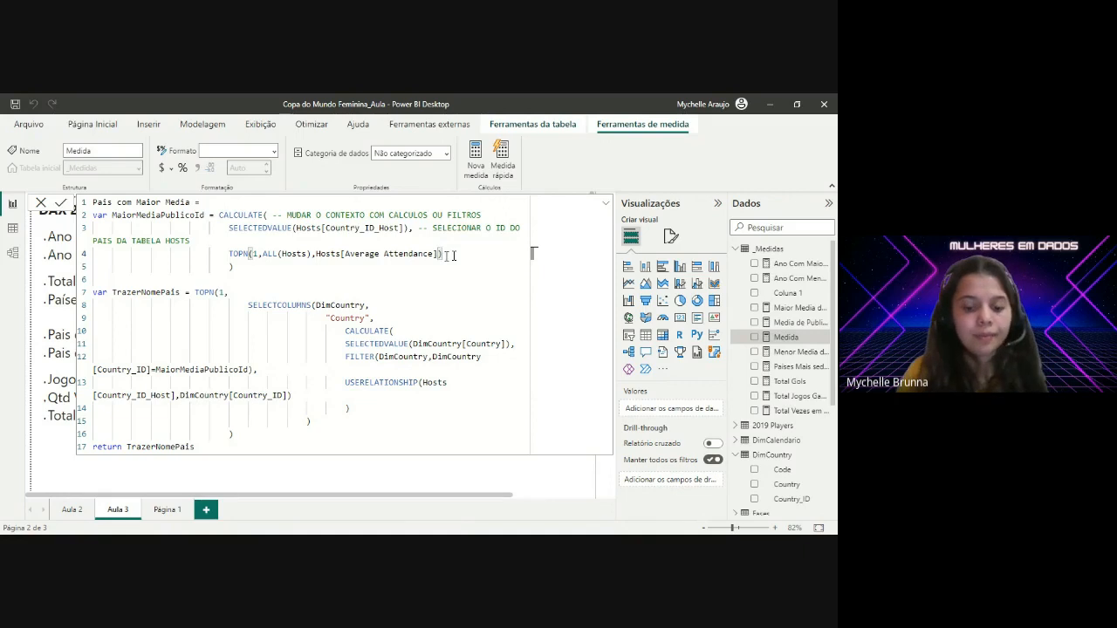
text(-- )
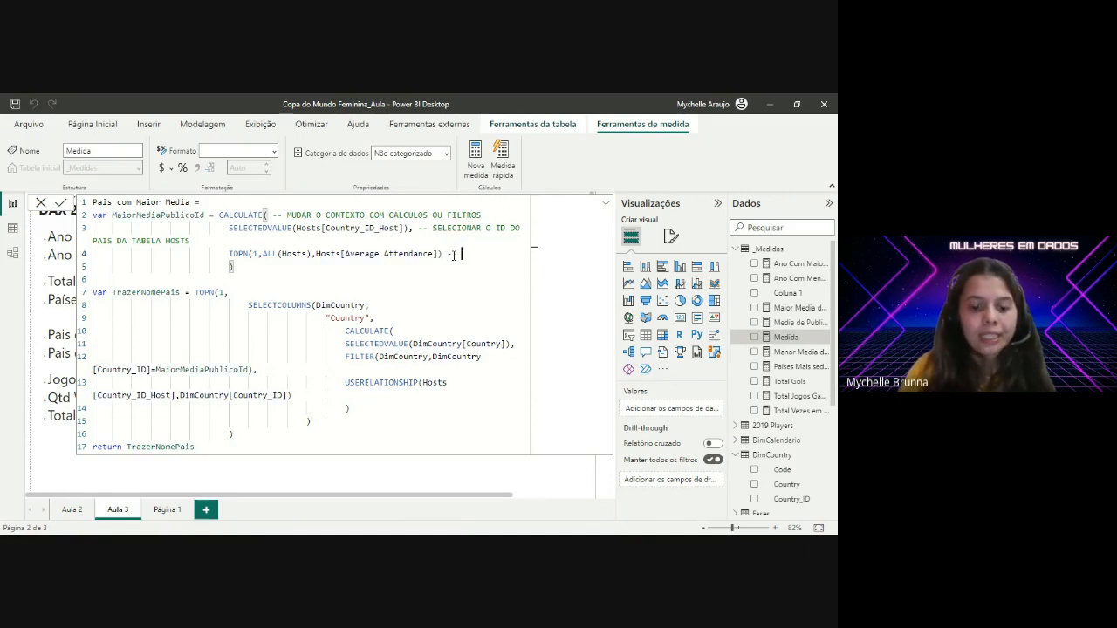
text(SELECIONAR )
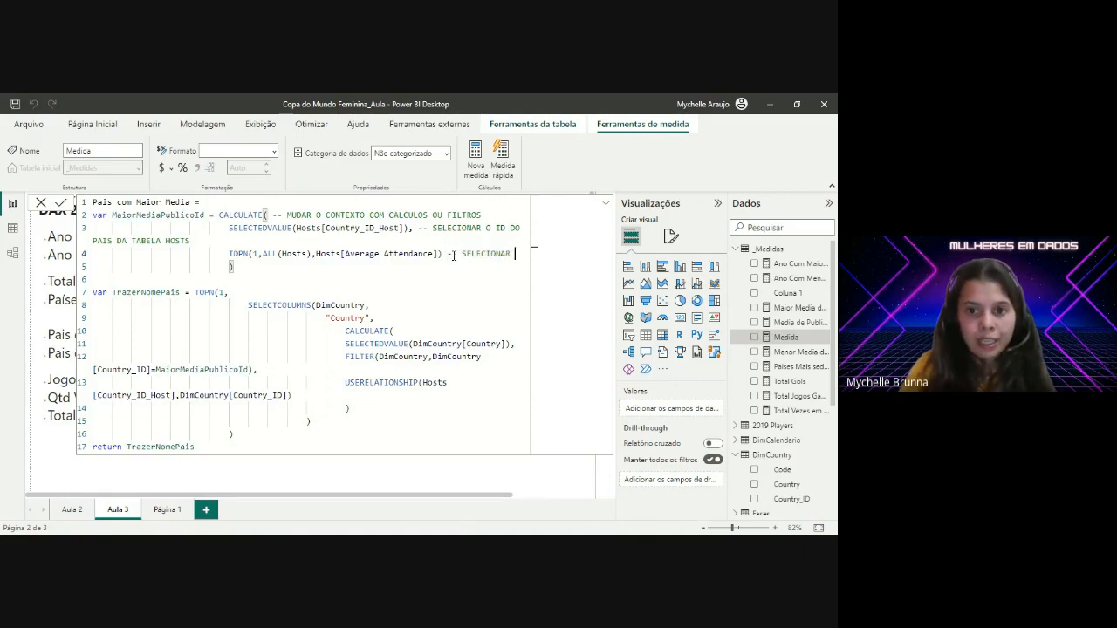
text(A PRIMEIRA LIN)
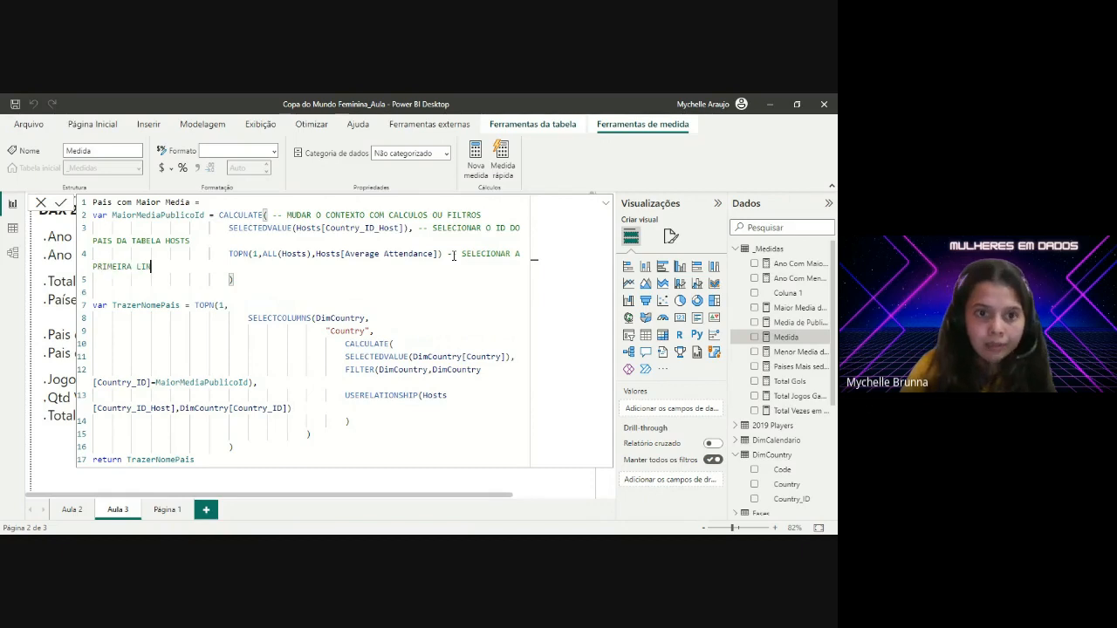
text(HA D)
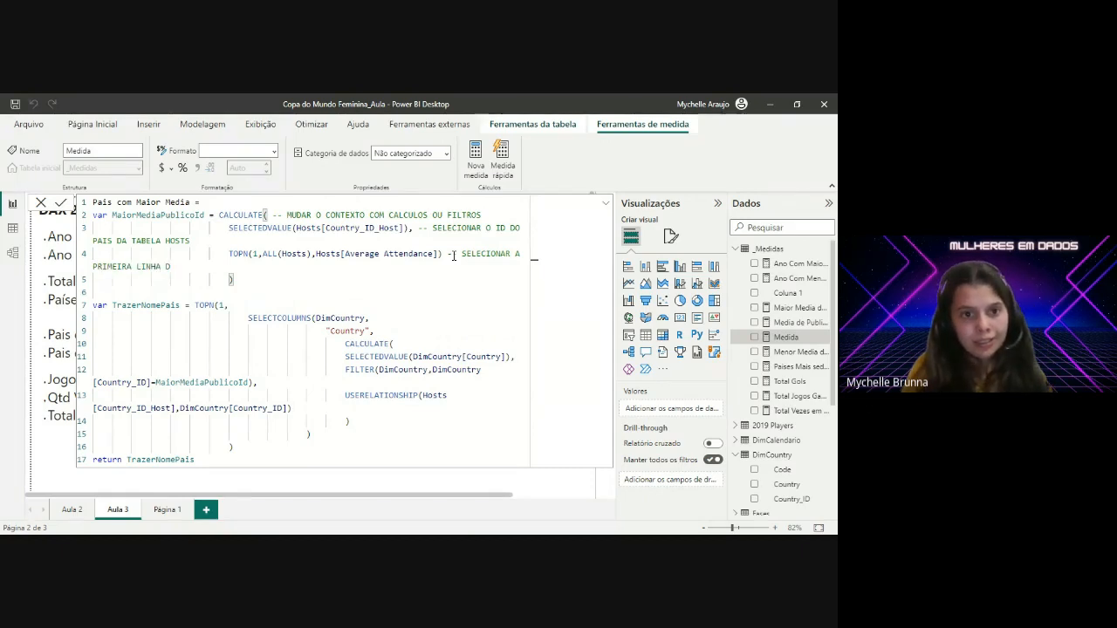
text(A TA)
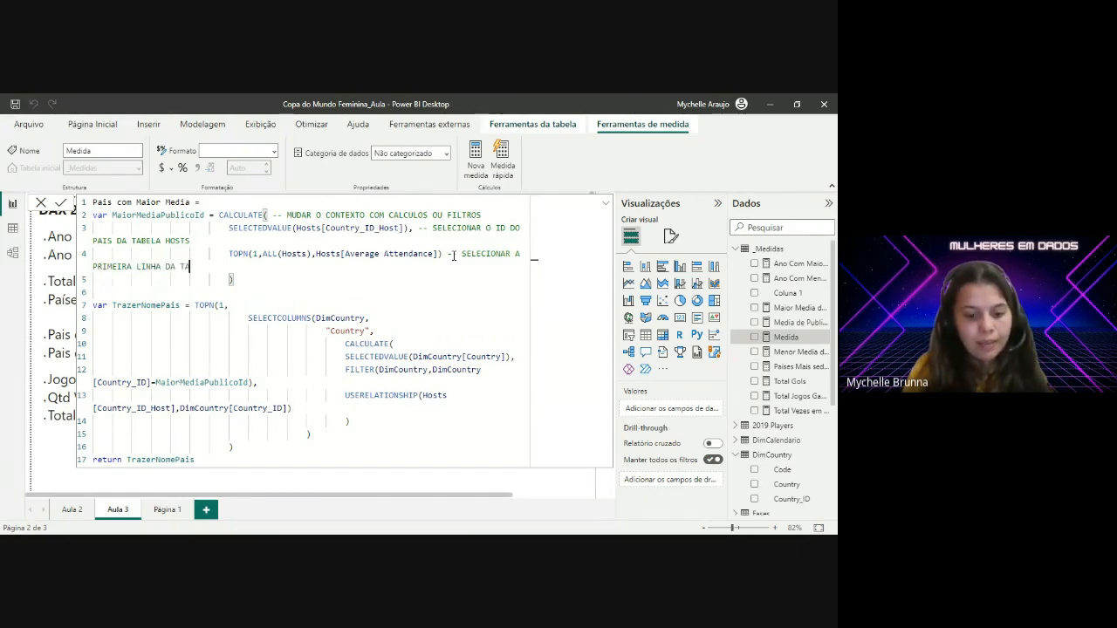
text(BELA HOS)
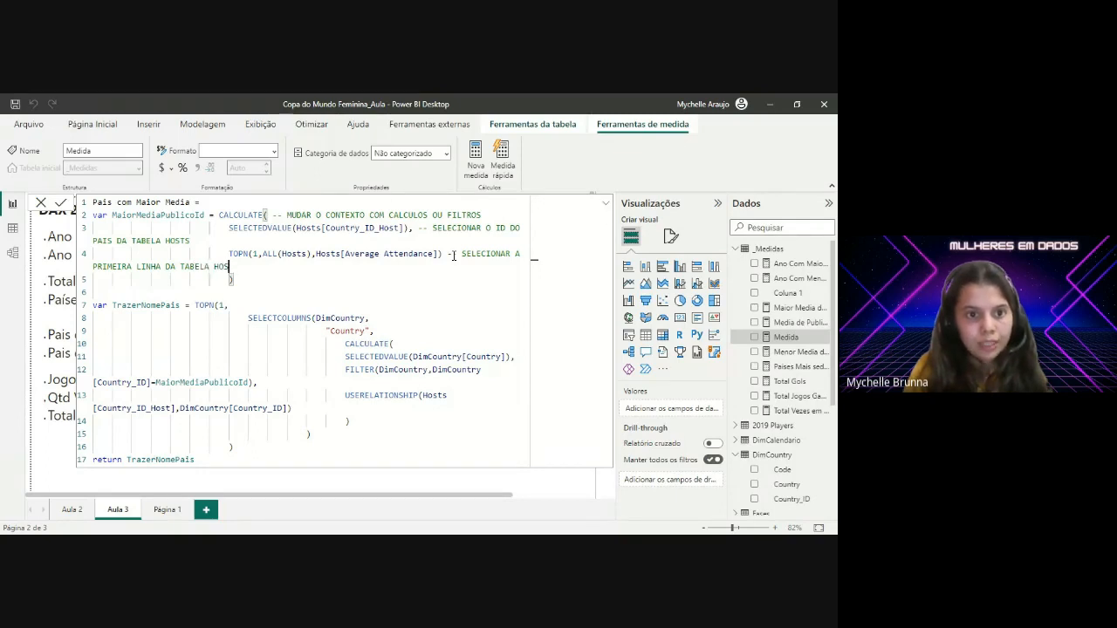
key(BackSpace)
key(BackSpace)
key(BackSpace)
key(BackSpace)
key(BackSpace)
key(BackSpace)
key(BackSpace)
key(BackSpace)
key(BackSpace)
key(BackSpace)
text(MEDIA )
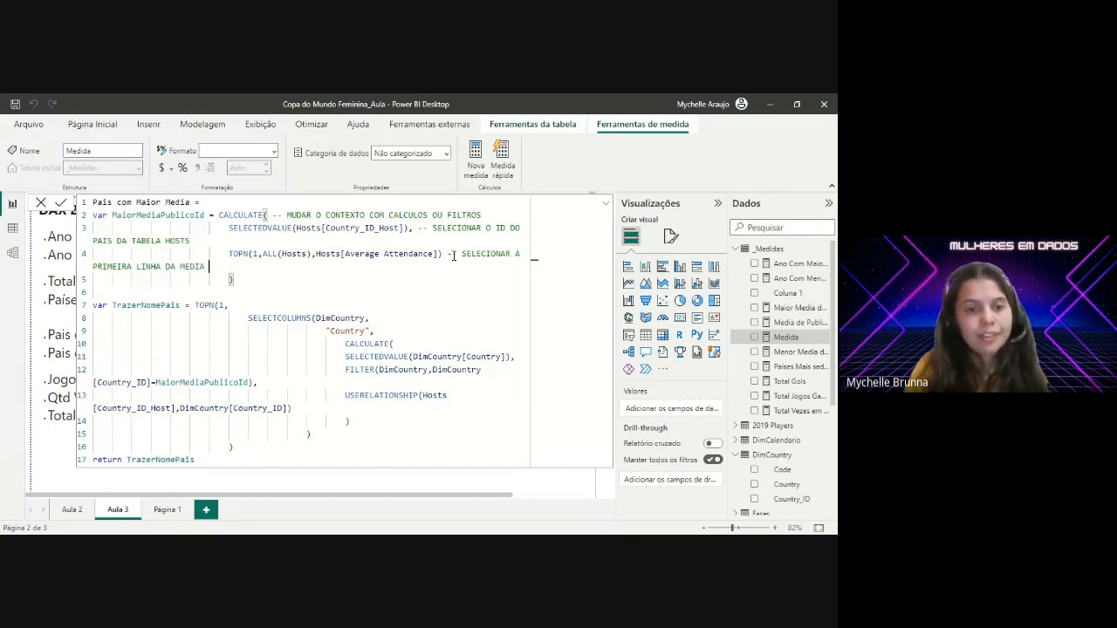
text(NA TABELA HOSTS)
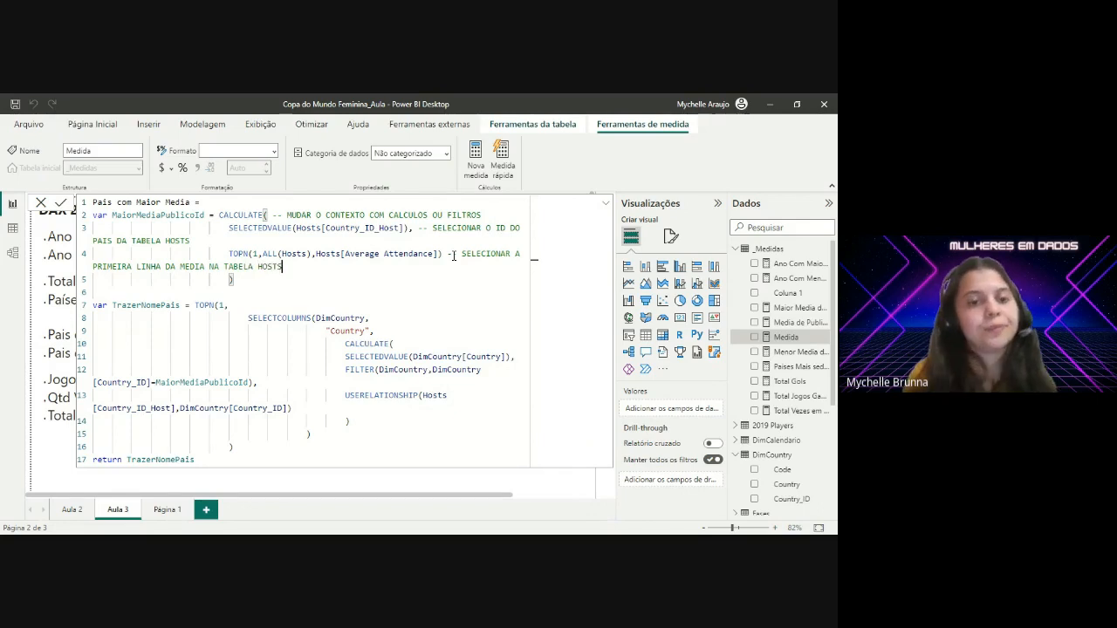
Step: Add the comment "-- SELECIONAR A PRIMEIRA LINHA" after the opening TOPN of the TrazerNomePais variable
click(246, 281)
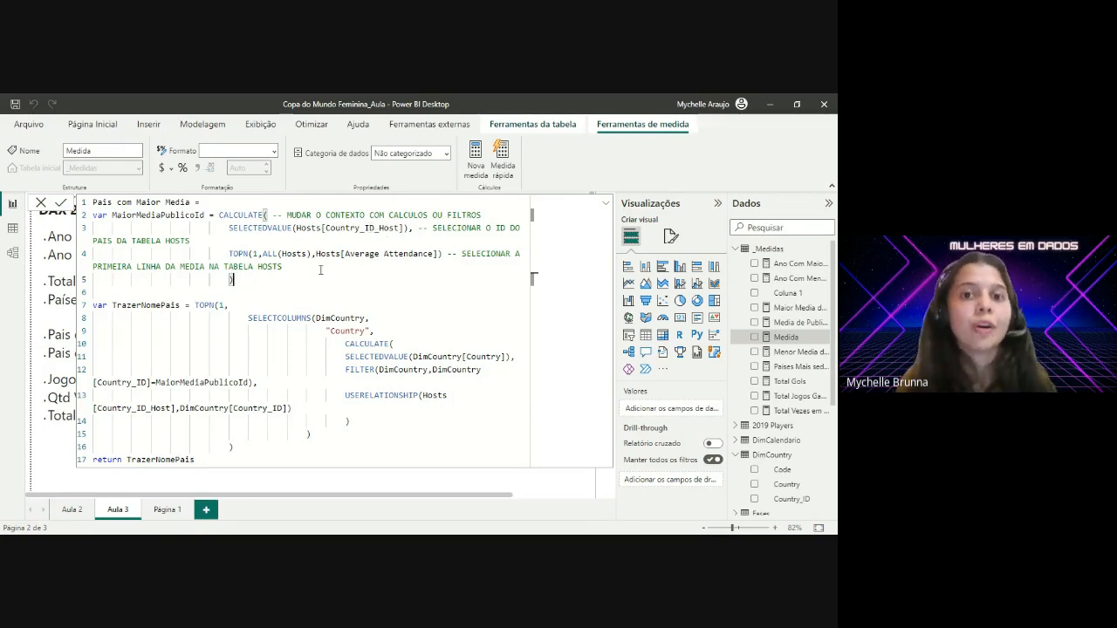
click(246, 305)
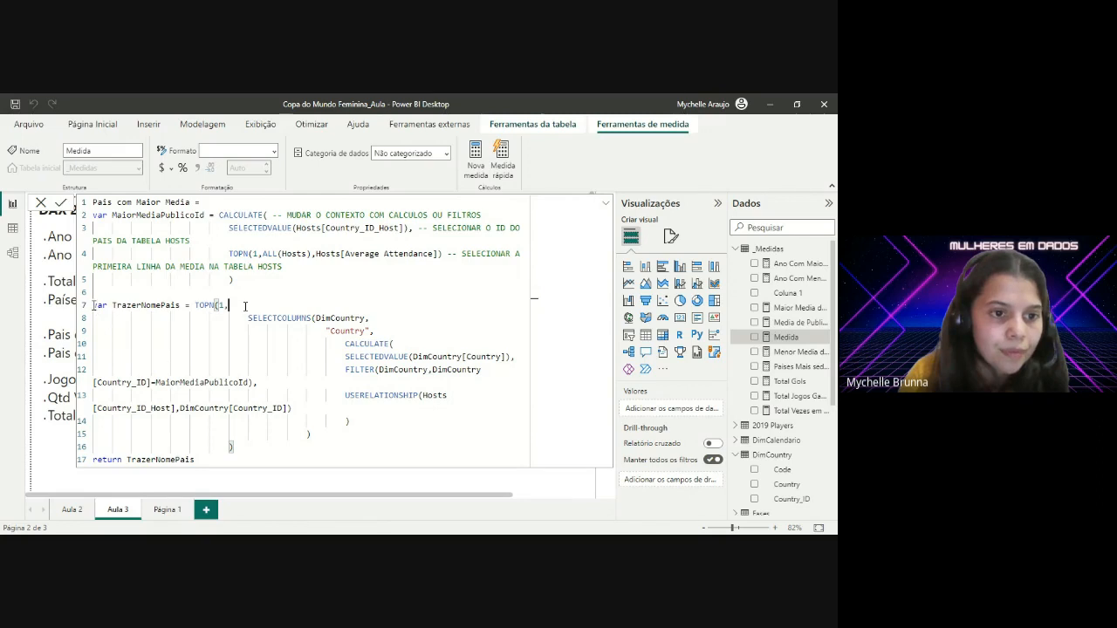
drag(93, 306, 356, 409)
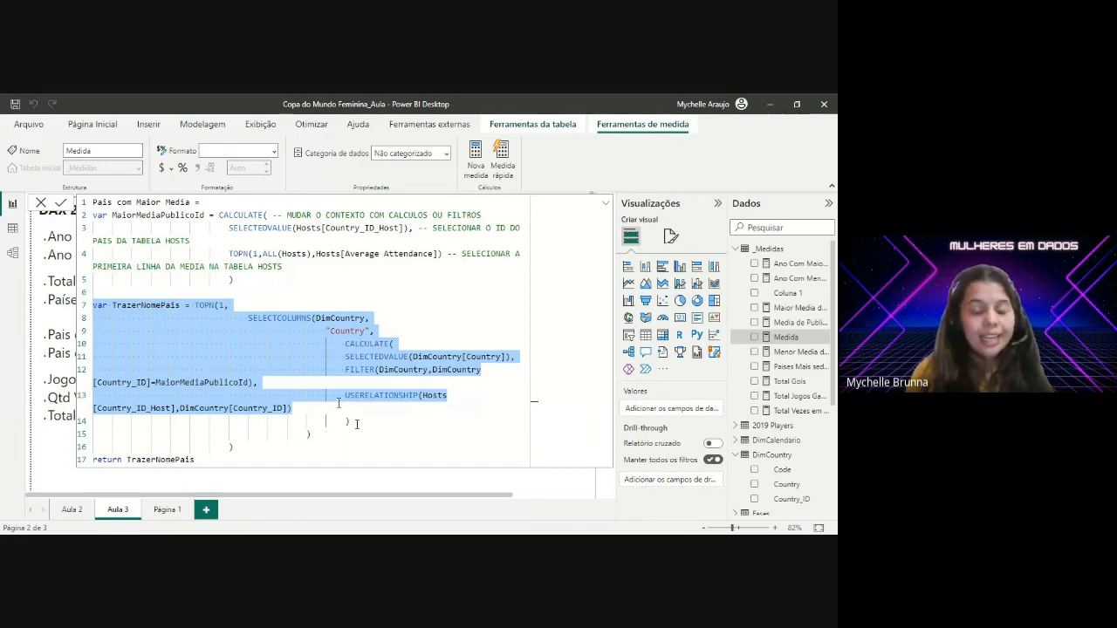
click(248, 304)
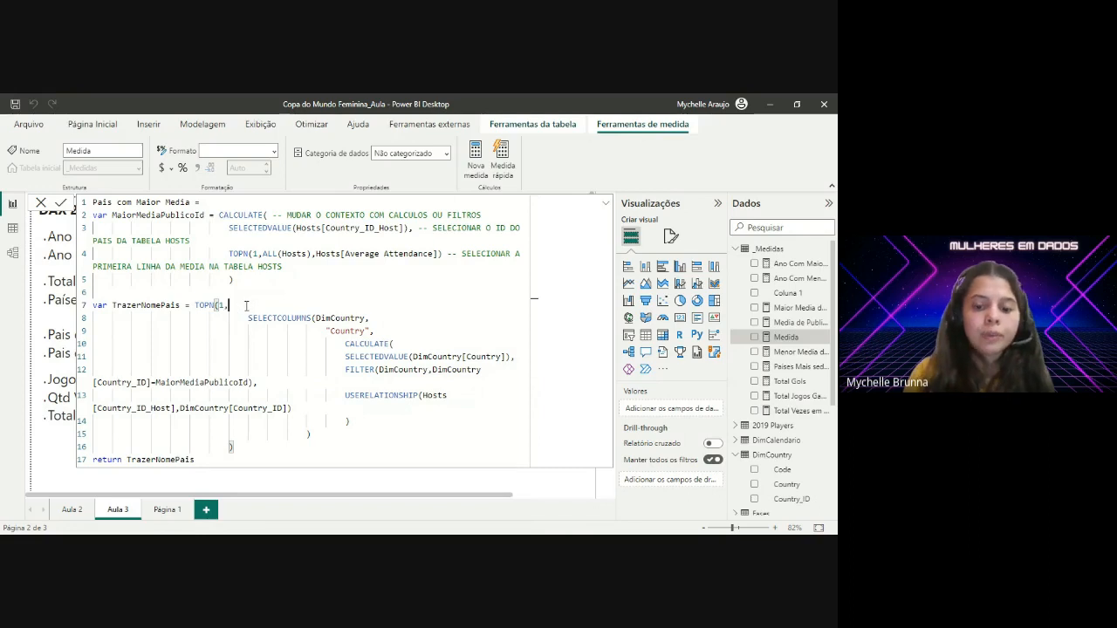
text(-- SELECIONAR )
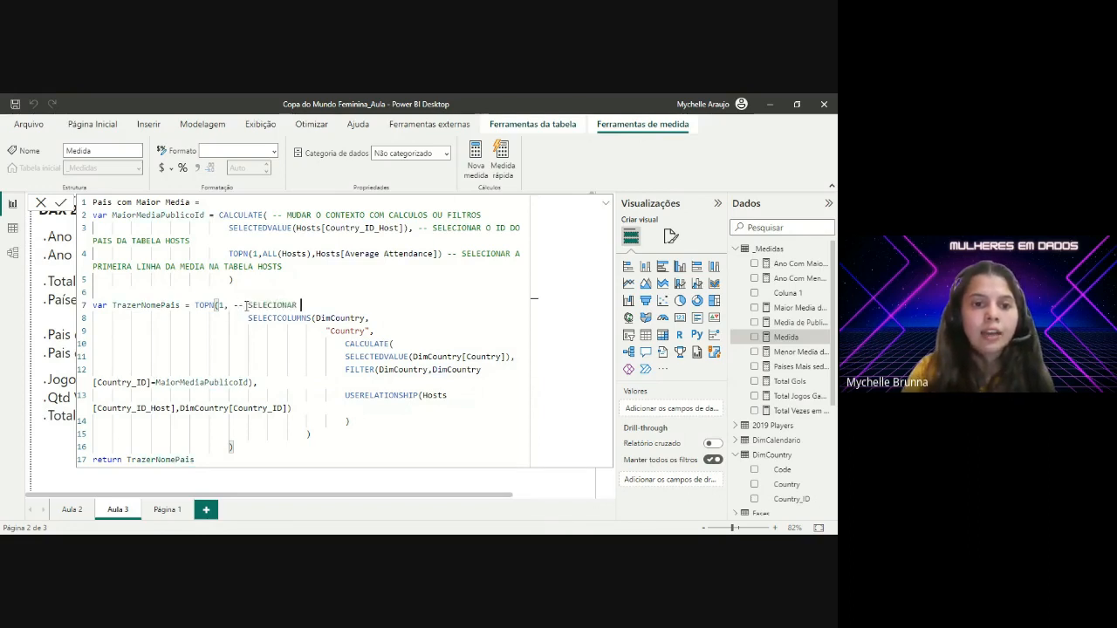
text(A PRIMEIRA LINHA)
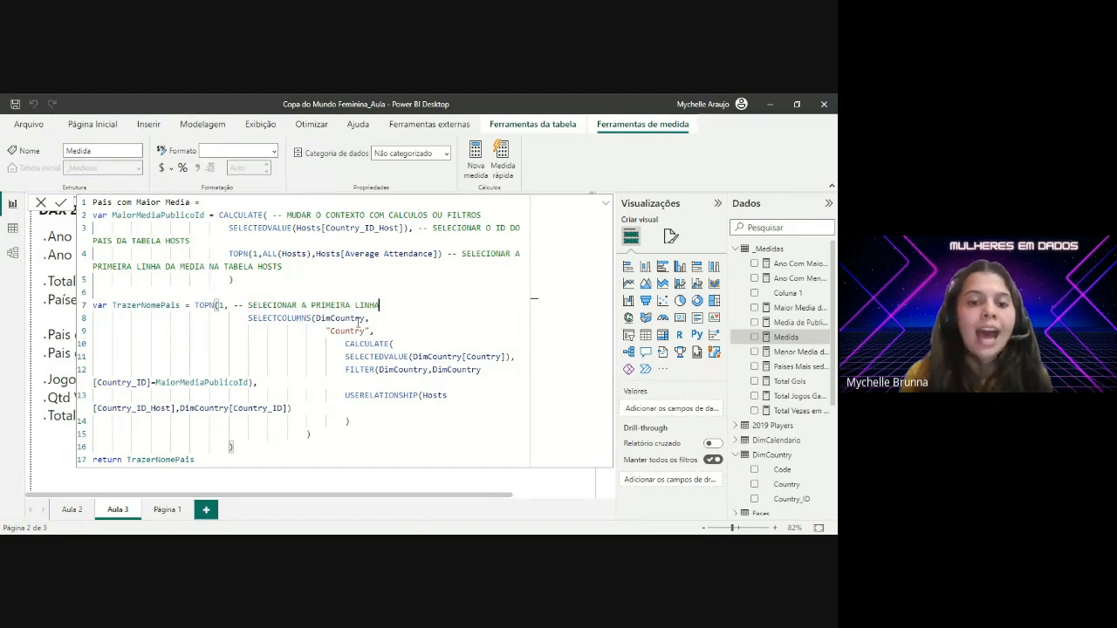
Step: Examine the SELECTCOLUMNS block of TrazerNomePais and the arguments that the function takes
click(313, 379)
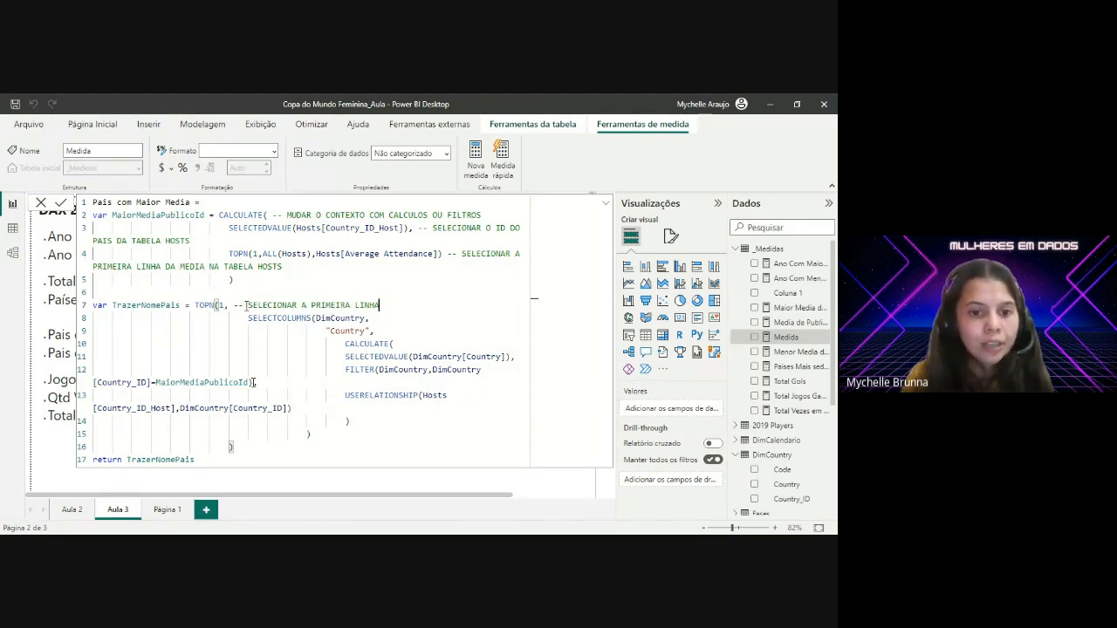
click(316, 318)
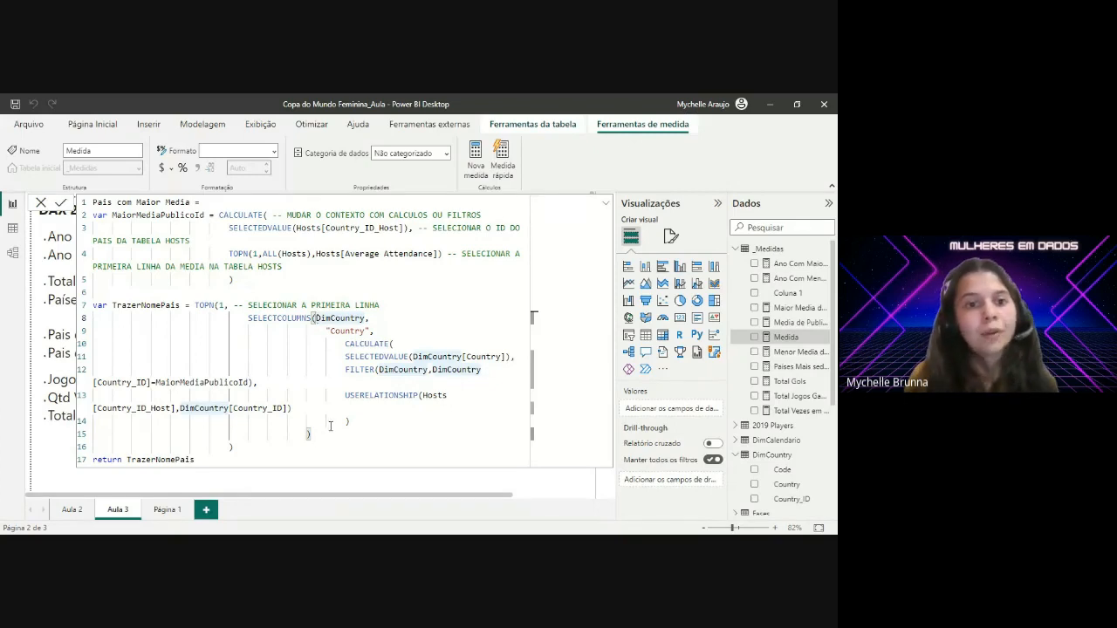
click(251, 253)
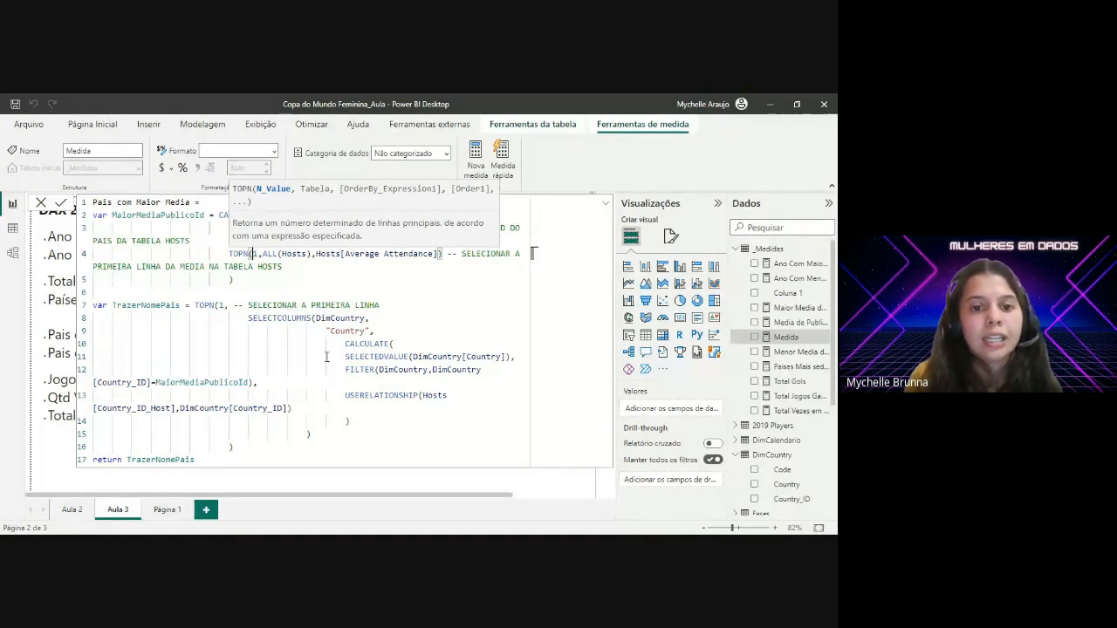
click(352, 422)
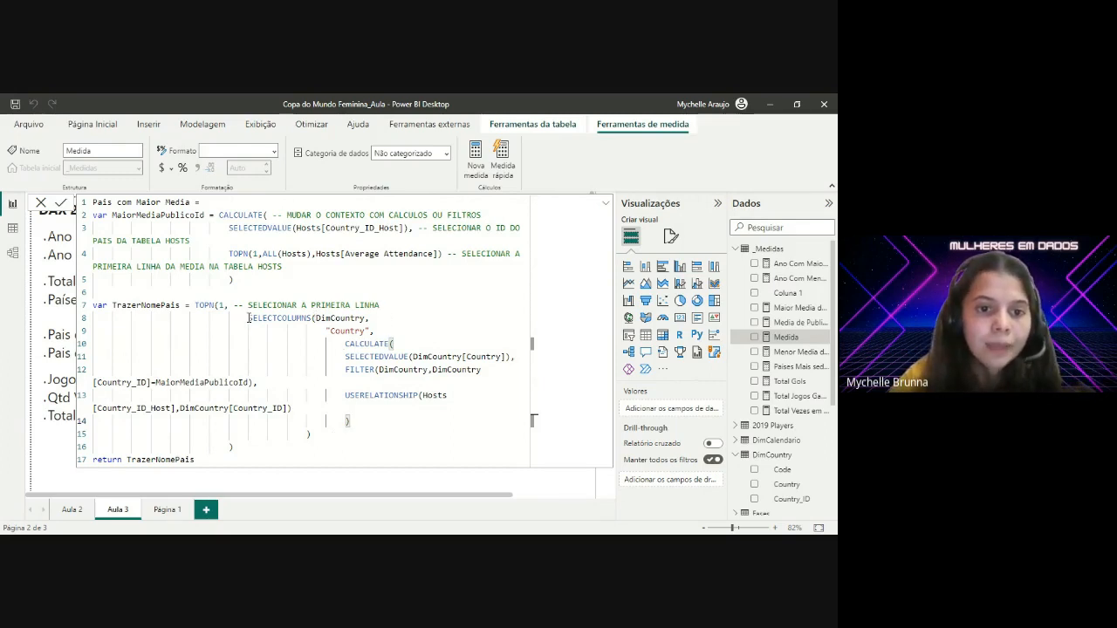
drag(248, 318, 364, 420)
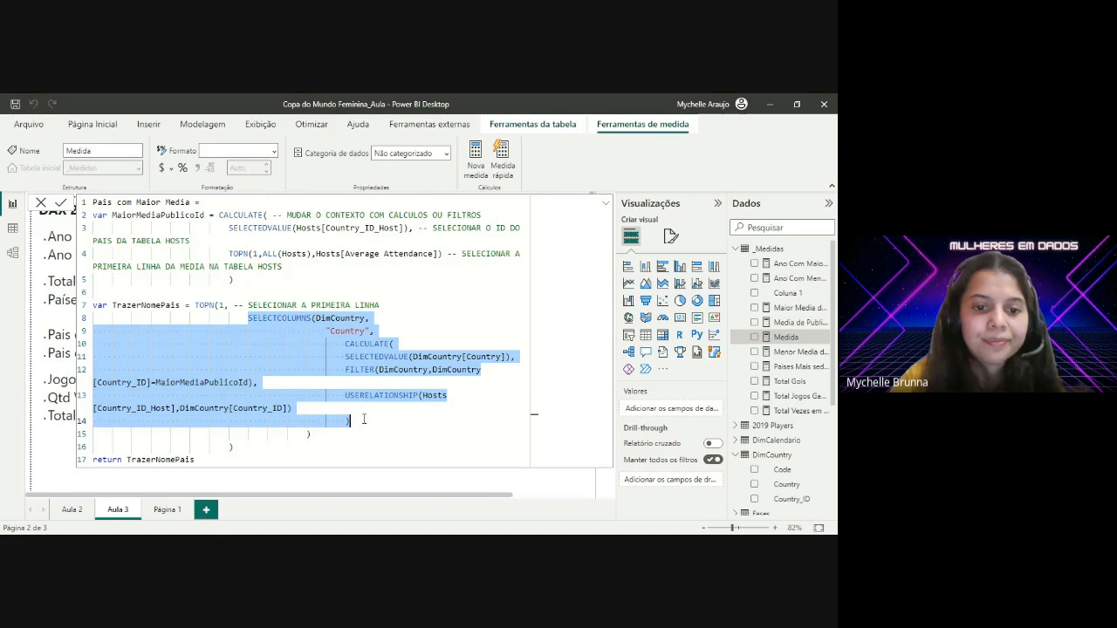
click(393, 320)
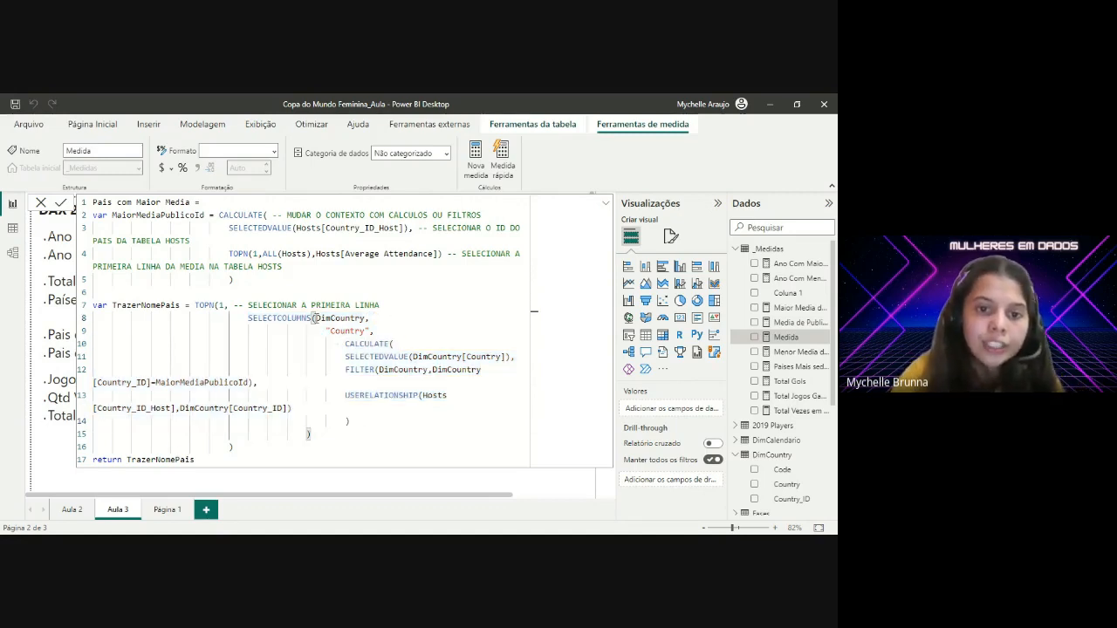
key(BackSpace)
text(()
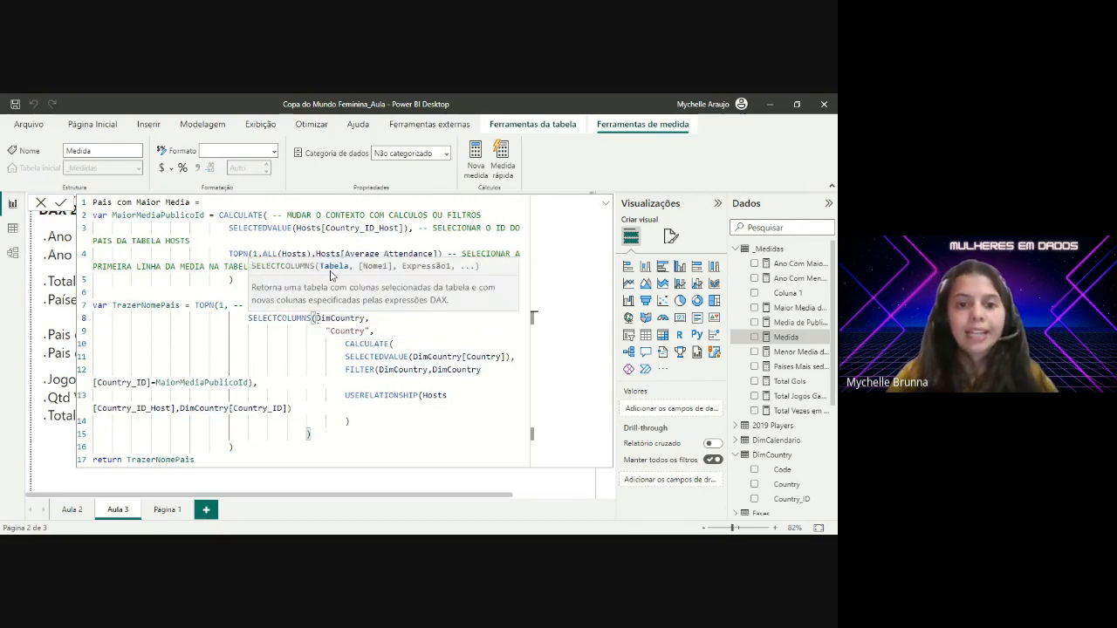
Step: Add the comment "-- INFORMAR O NOME DA TABELA" after the DimCountry argument of SELECTCOLUMNS in TrazerNomePais
click(404, 319)
text(-- SELECIONAR A PRIMEIRA LINHA)
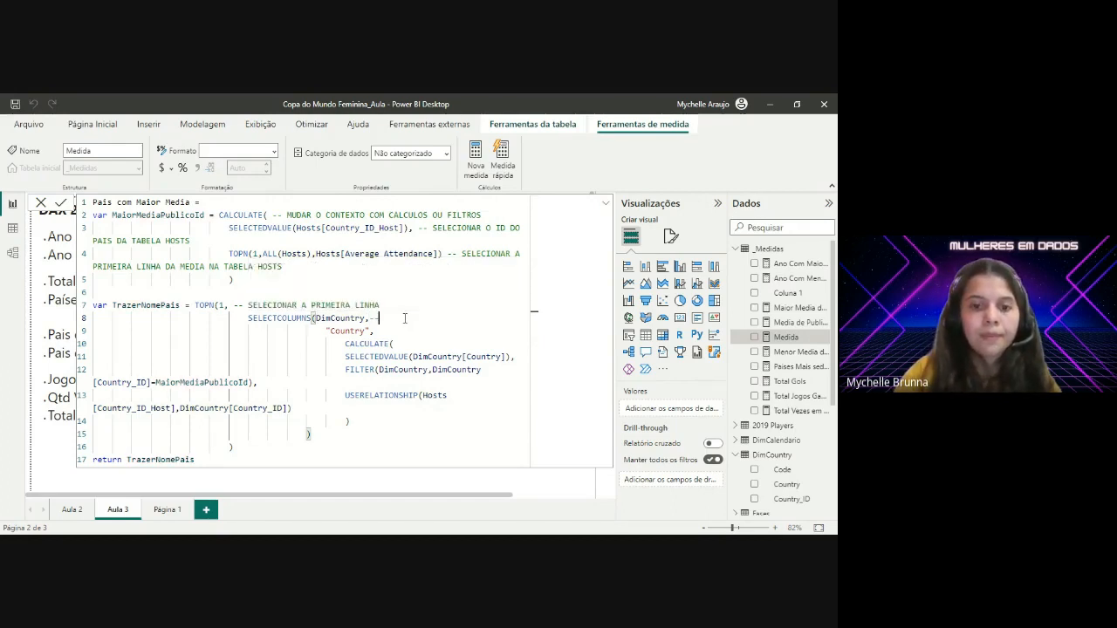
key(BackSpace)
key(BackSpace)
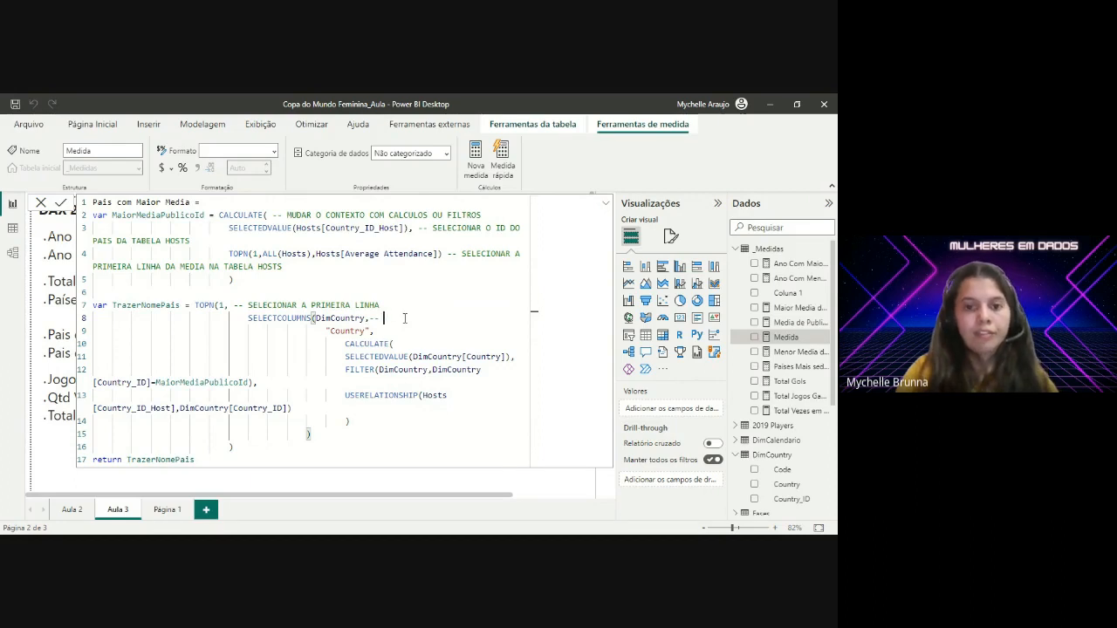
text(INFORMAR O NOME DA TAB)
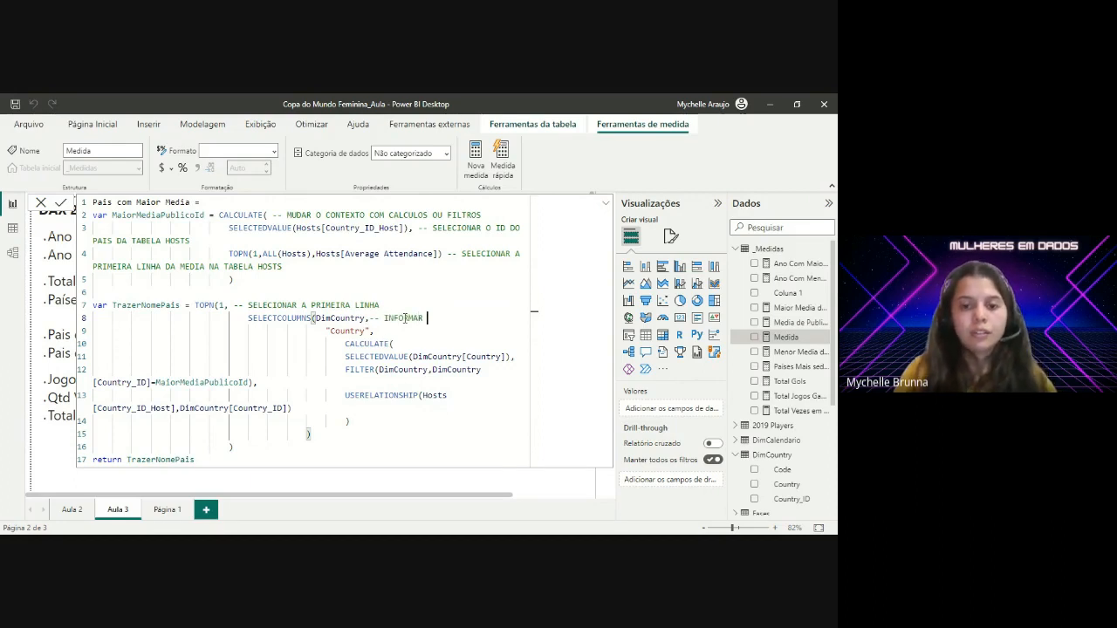
text(ELA)
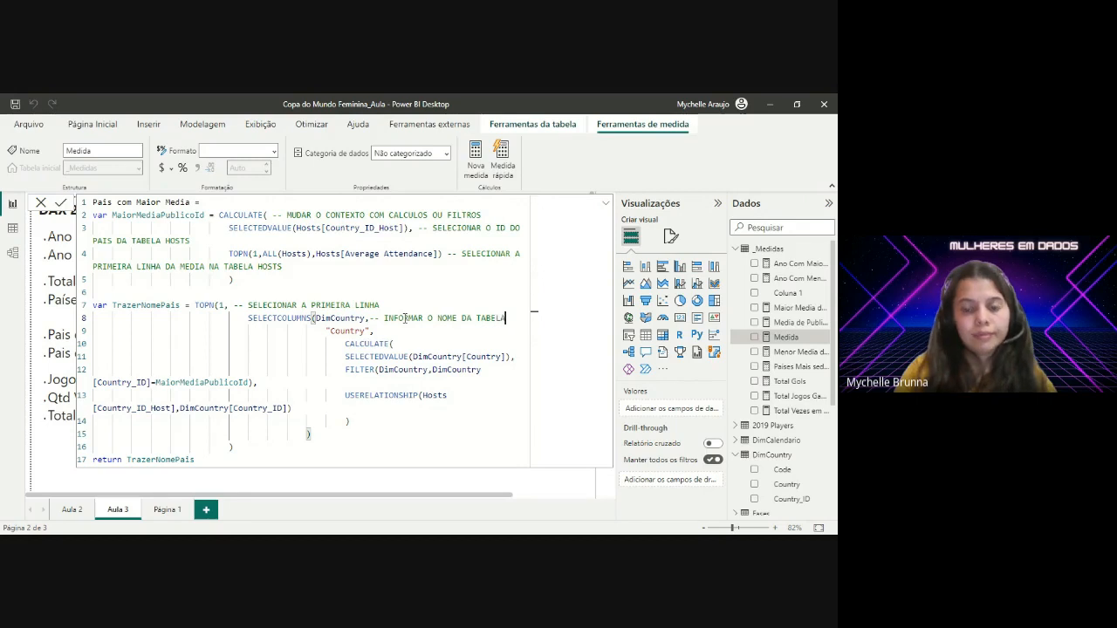
Step: Add the comment "-- NOME DA COLUNA QUE EU QUERO RETORNAR" after the "Country" argument of SELECTCOLUMNS in TrazerNomePais
click(316, 317)
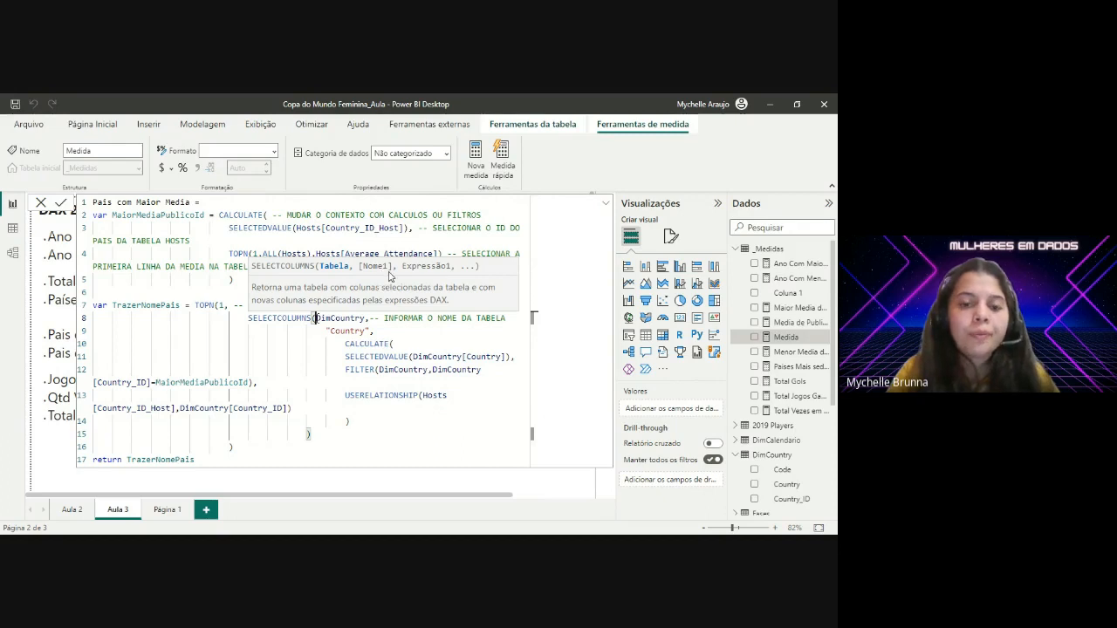
click(392, 336)
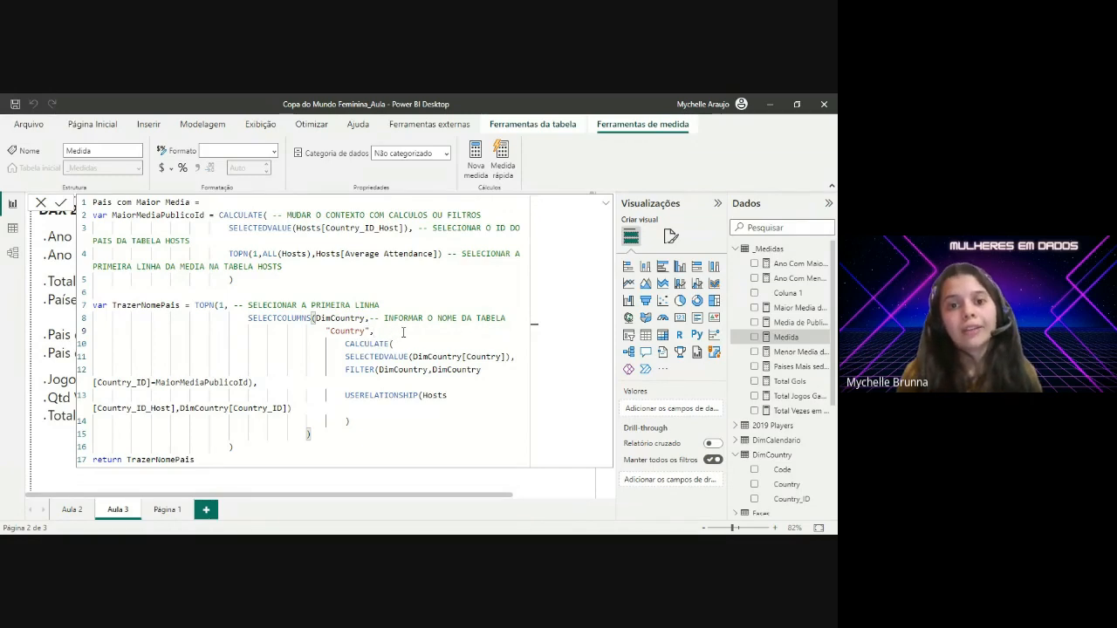
text(-- C)
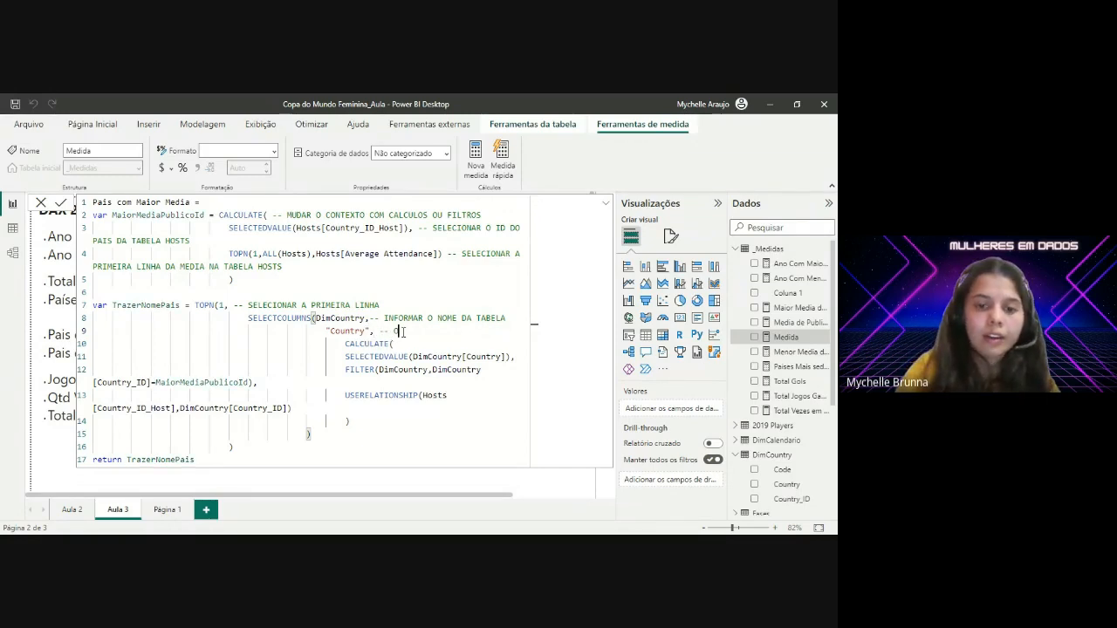
key(BackSpace)
text(NOME DA COL)
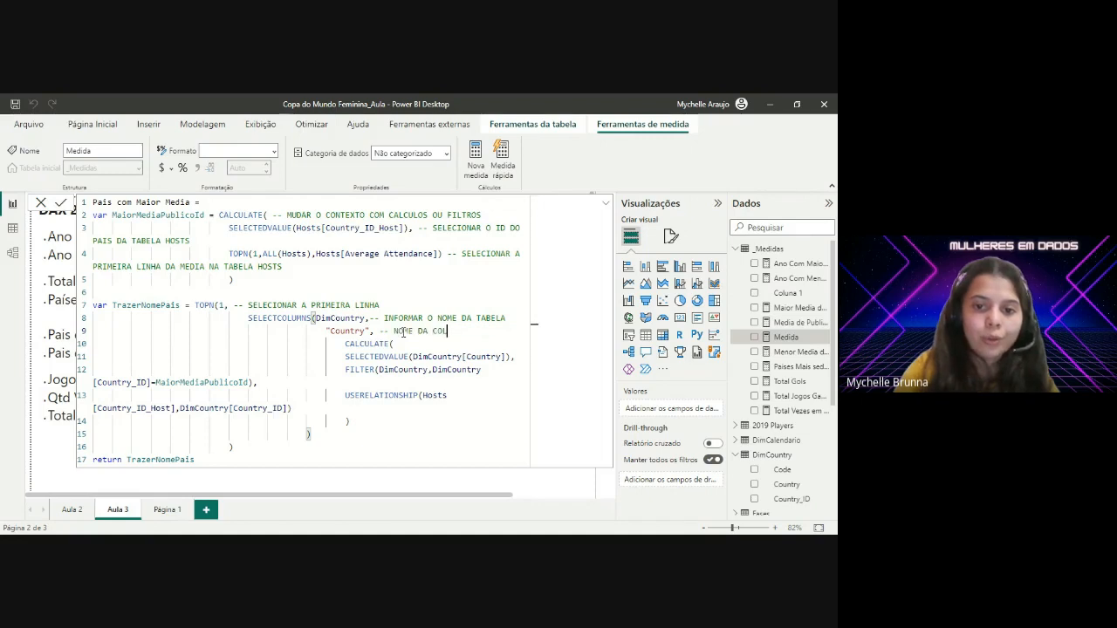
text(UNA QUE EU QUERO RETORNAR)
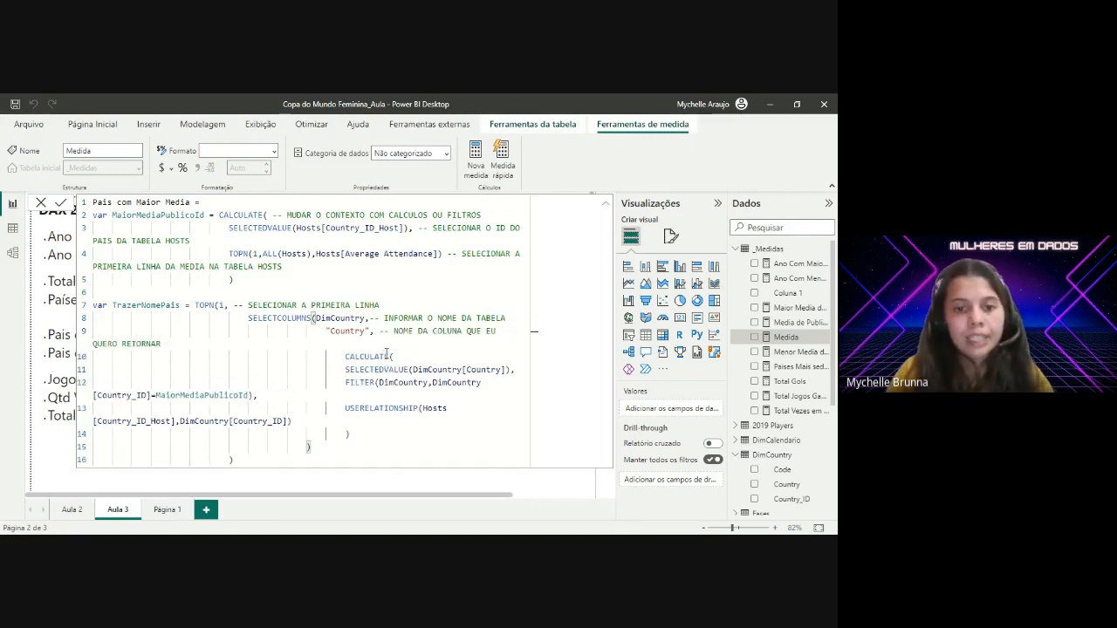
Step: Check the SELECTCOLUMNS arguments and add the comment "-- MUDAR O CONTEXTO COM CALCULO OU FILTROS" after the CALCULATE opening in TrazerNomePais
click(314, 319)
key(BackSpace)
text(()
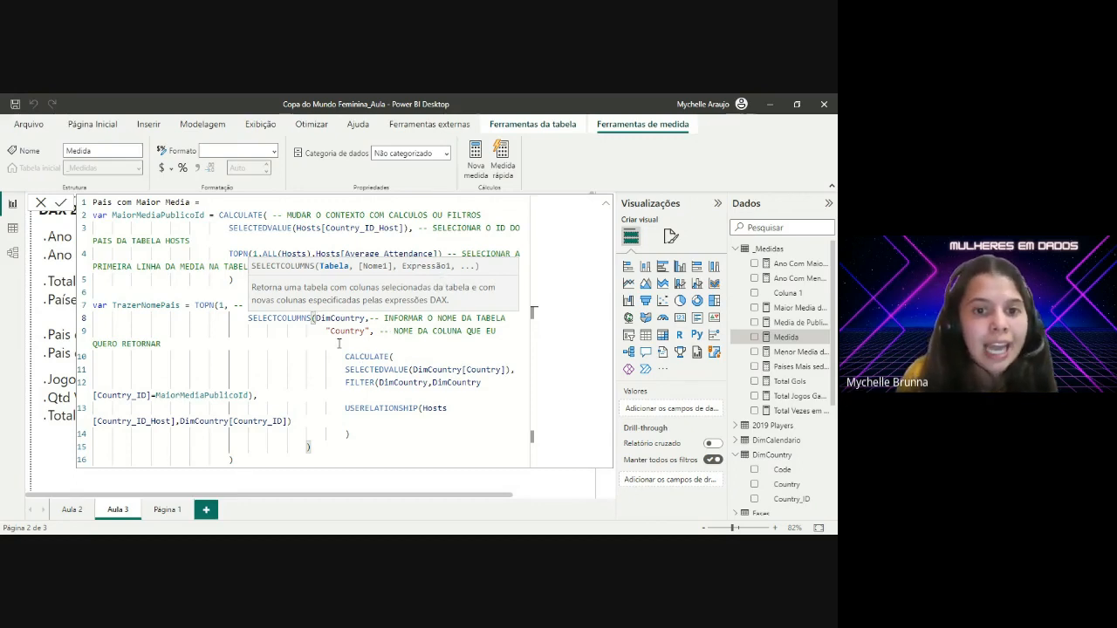
click(344, 357)
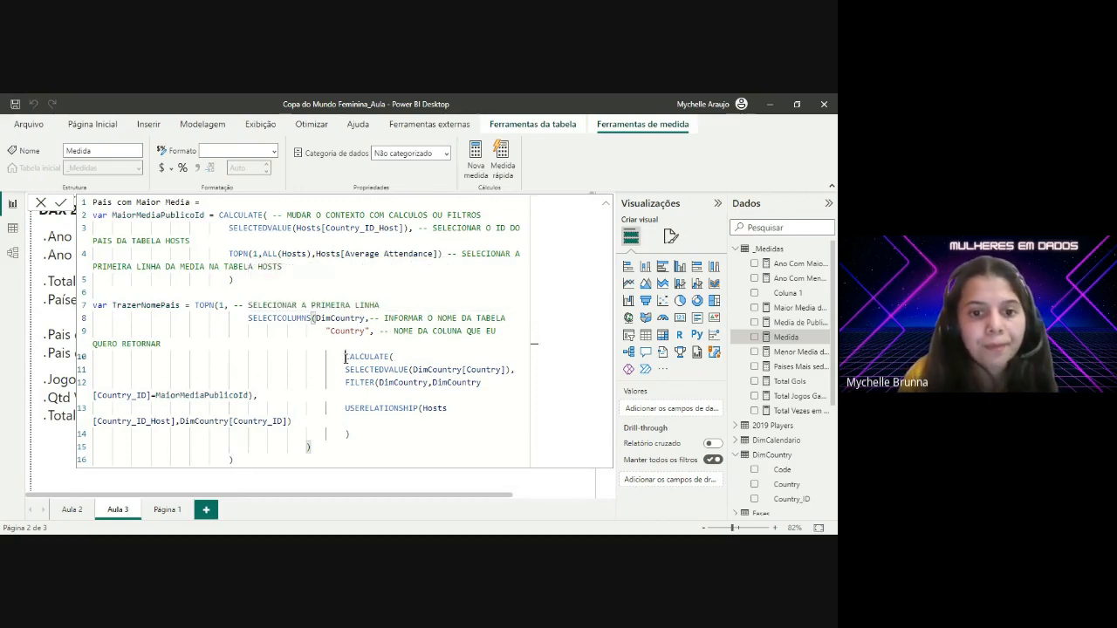
drag(345, 357, 440, 408)
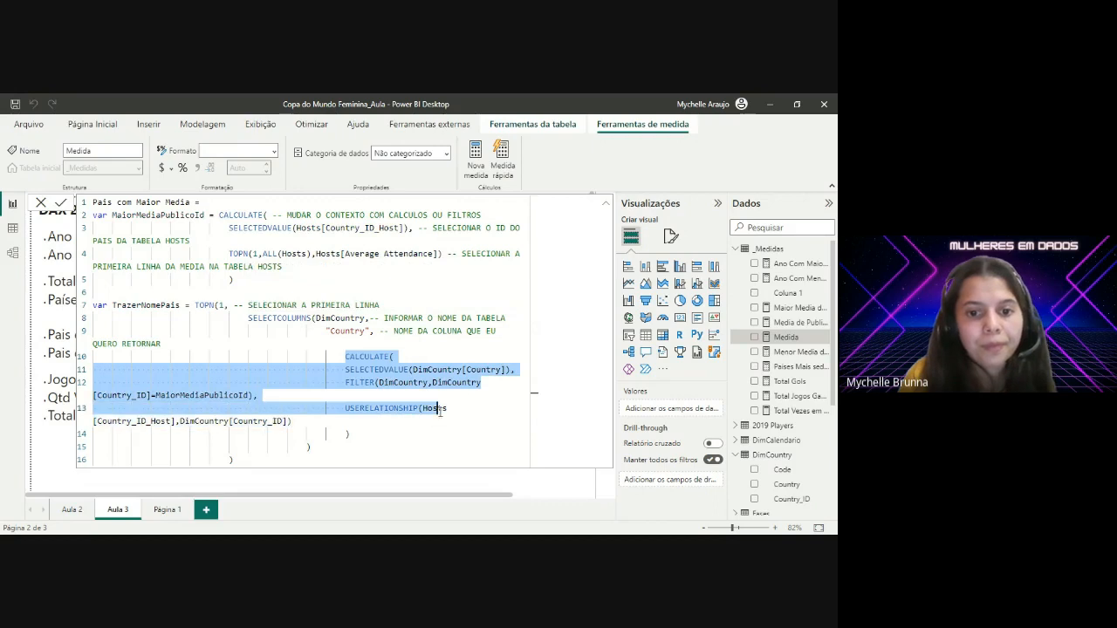
click(433, 358)
text(--)
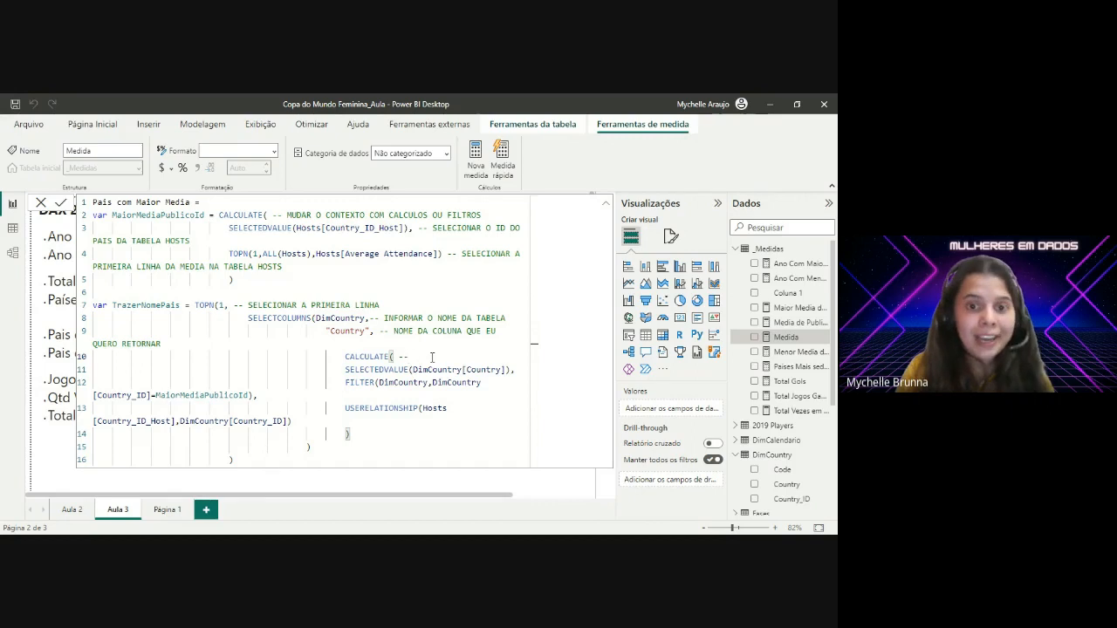
text( MUDAR O CONT)
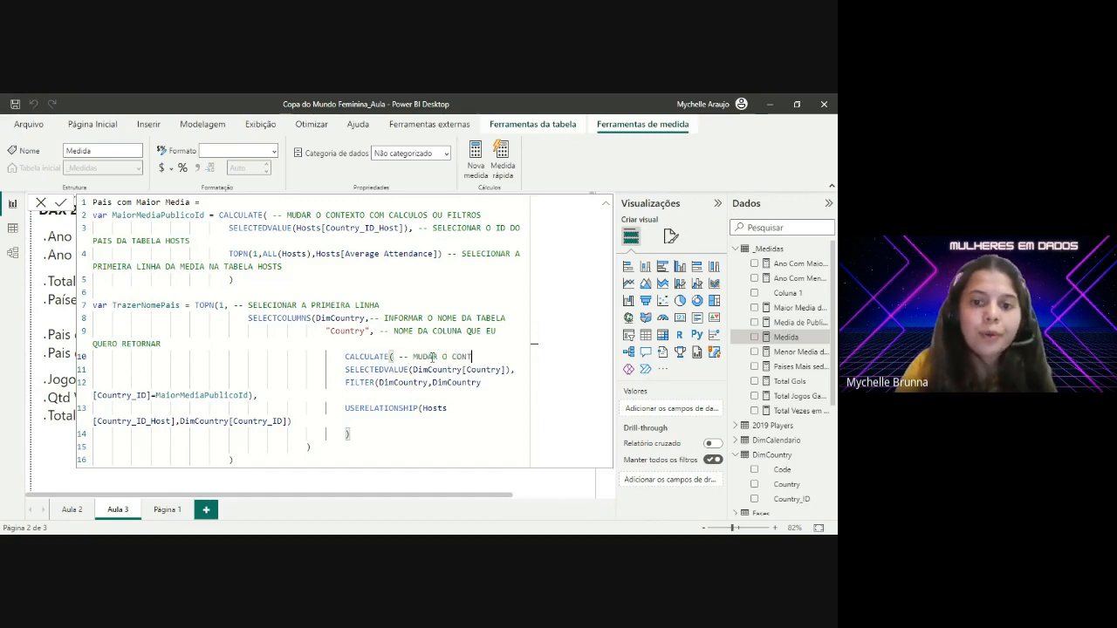
text(EXTO COM CAL)
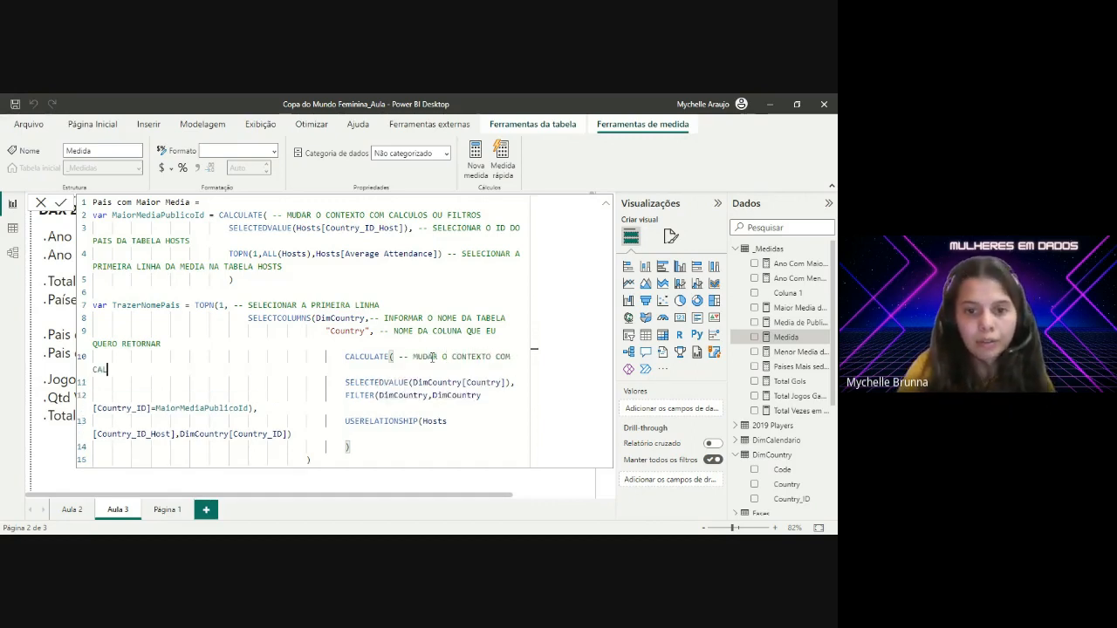
text(CULO OU FILTROS)
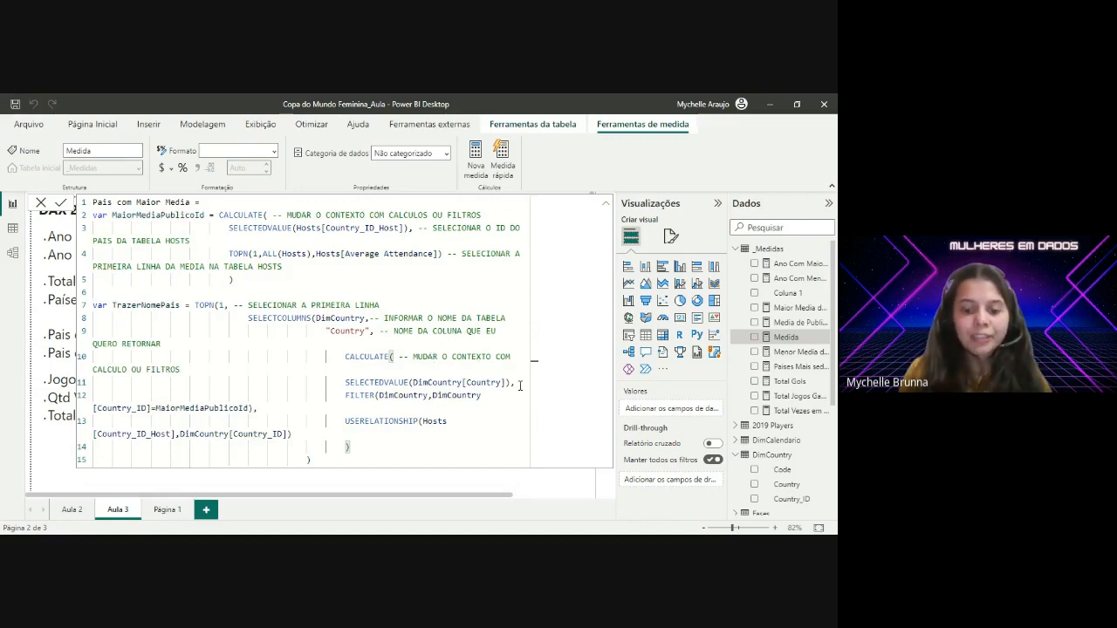
Step: Add the comment "-- SELECIONAR UM PAIS" after the SELECTEDVALUE(DimCountry[Country]) line
text(--)
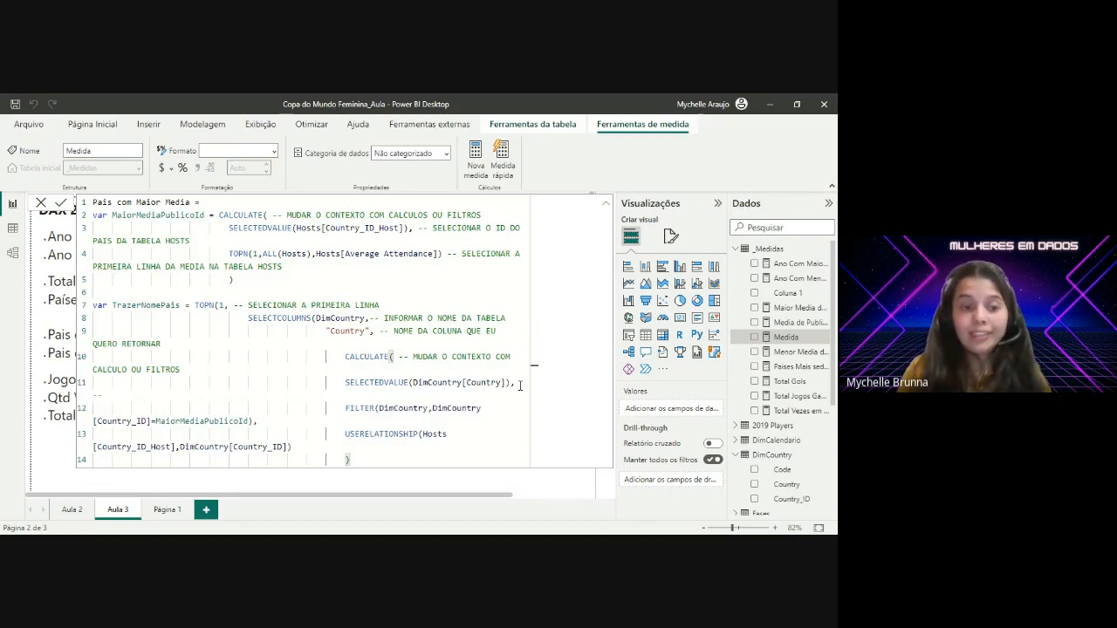
text( SELECIONAR U)
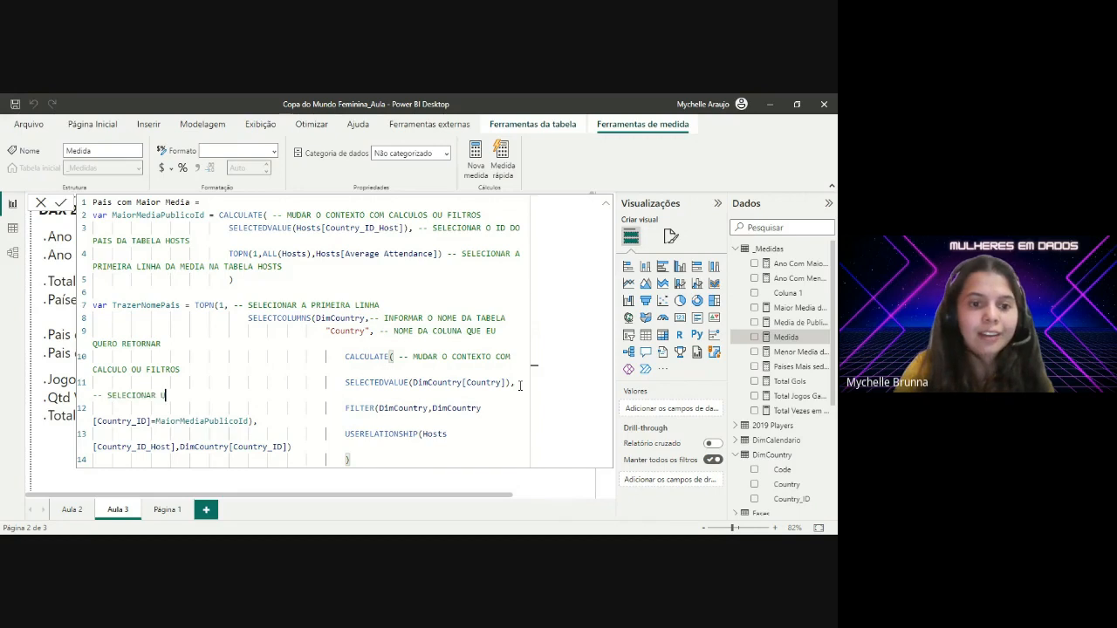
text(M PAIS)
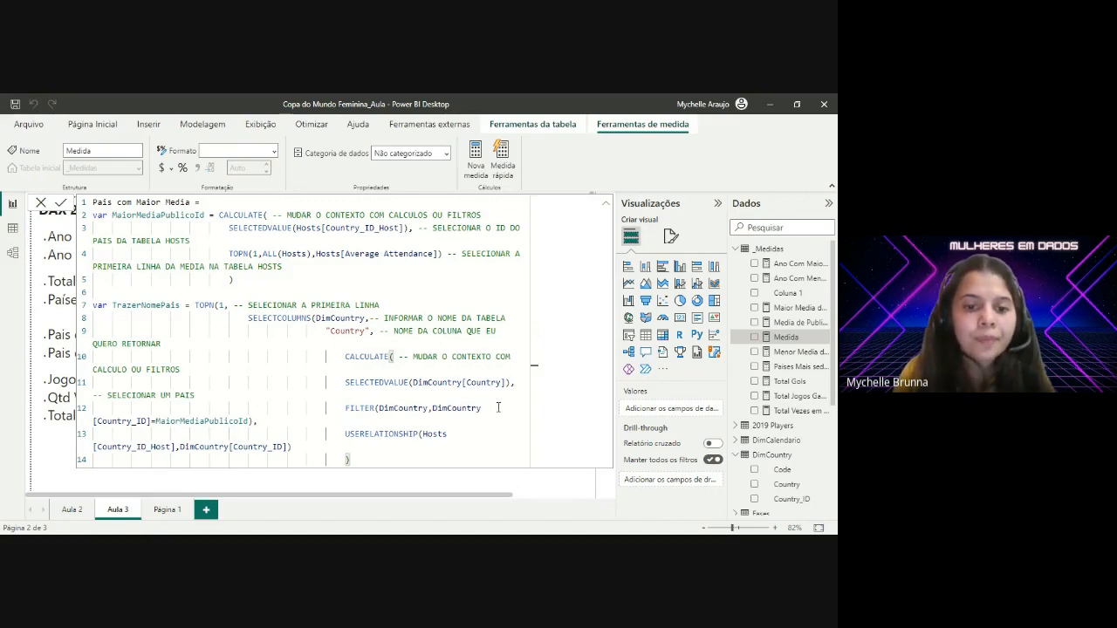
click(497, 407)
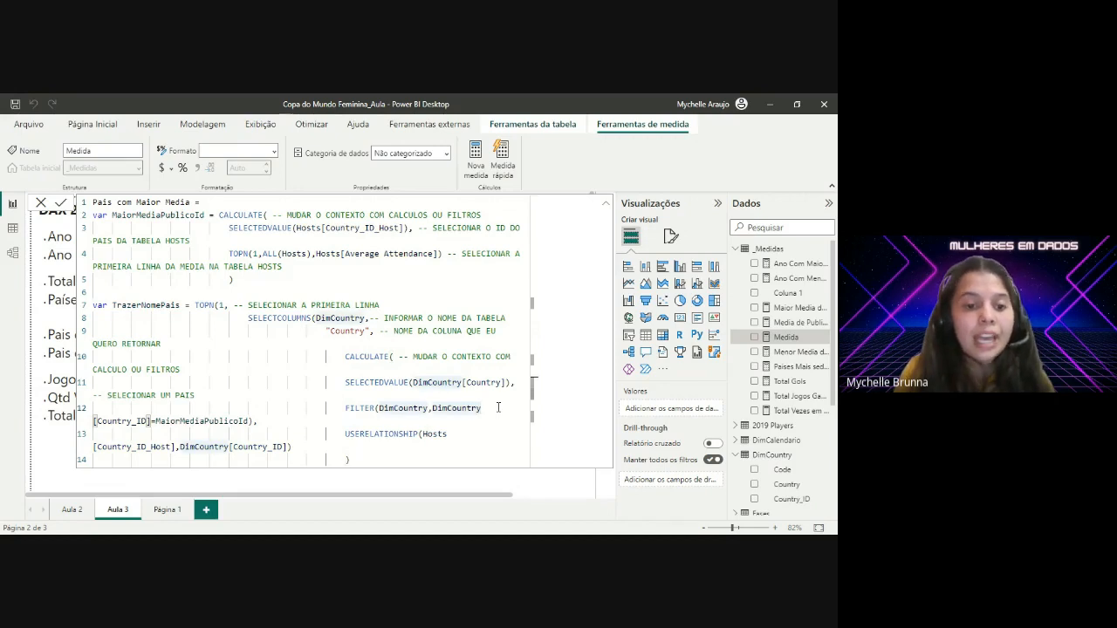
click(281, 422)
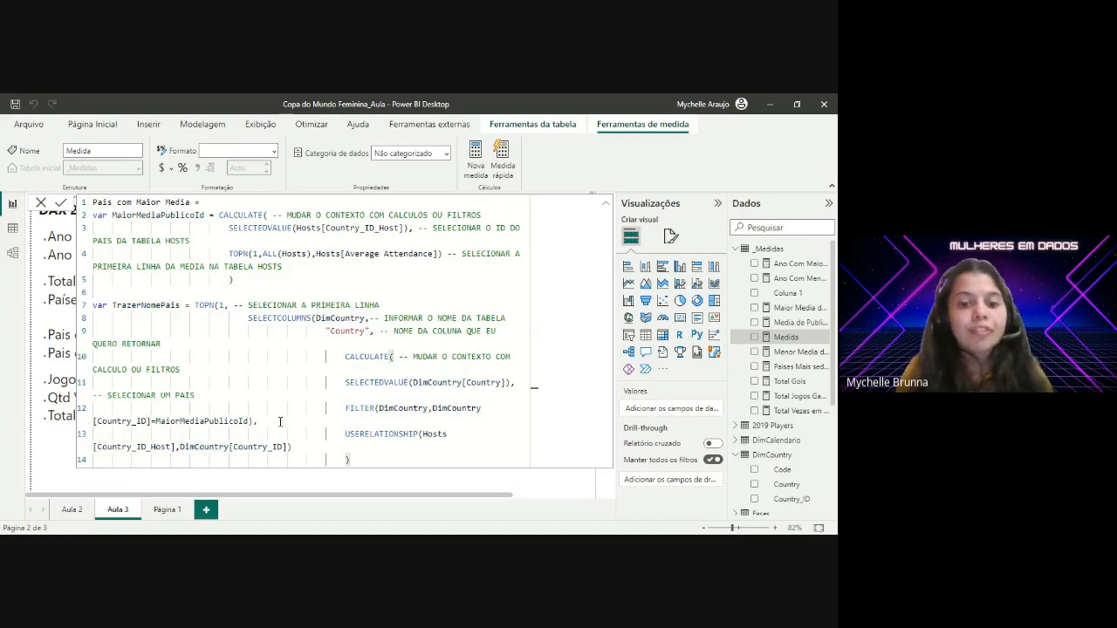
scroll(379, 411, down, 1)
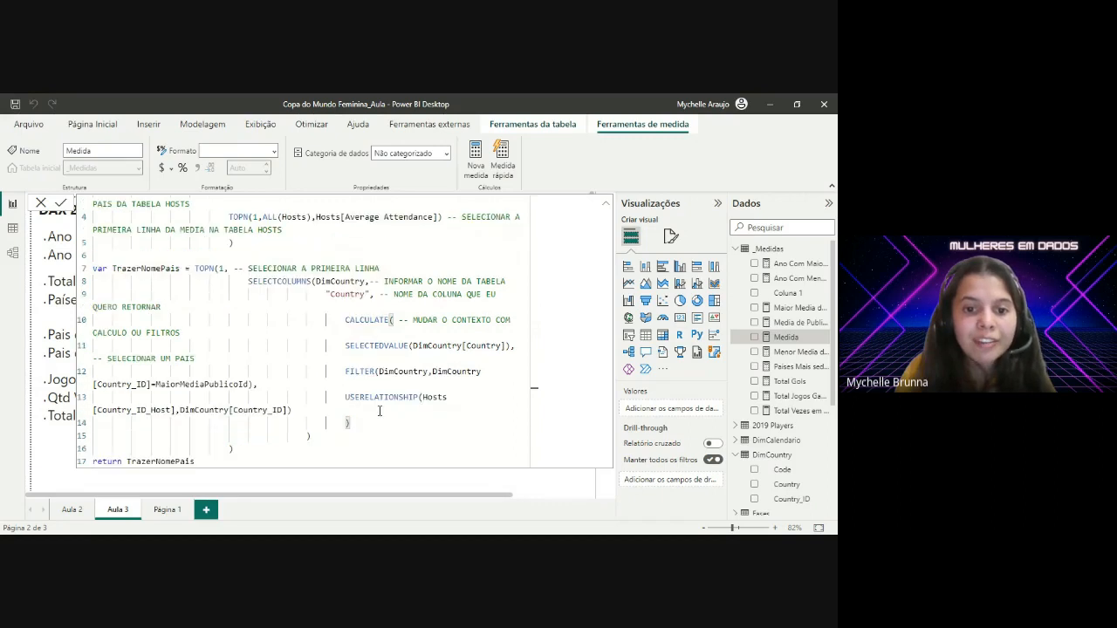
click(377, 371)
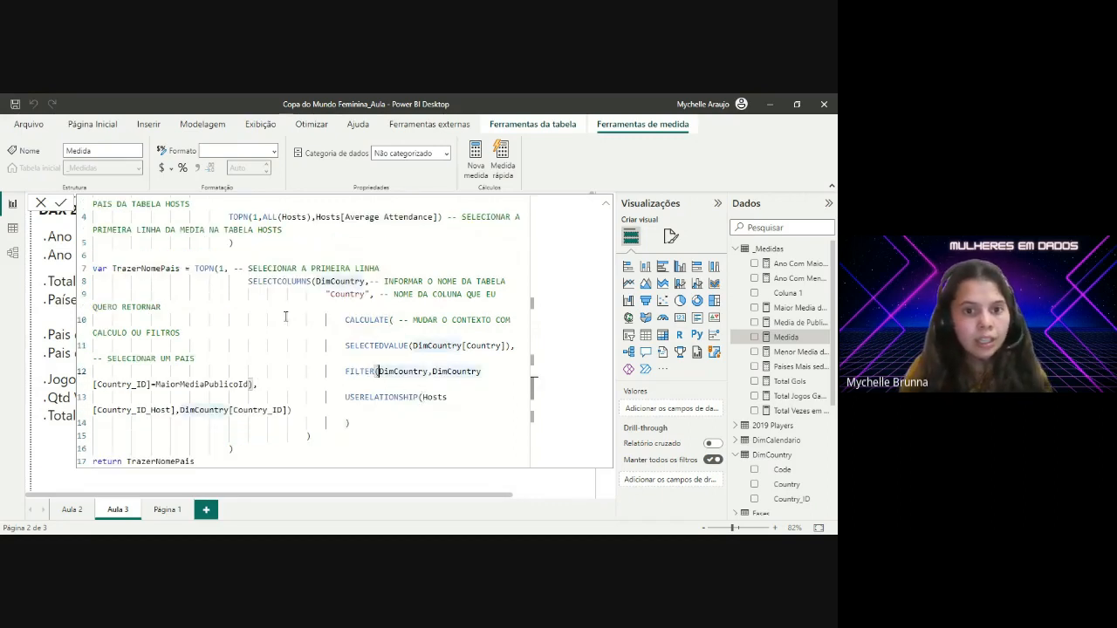
Step: Move the TOPN call of TrazerNomePais onto its own line and reduce the SELECTCOLUMNS line to one indent level
click(195, 267)
key(Return)
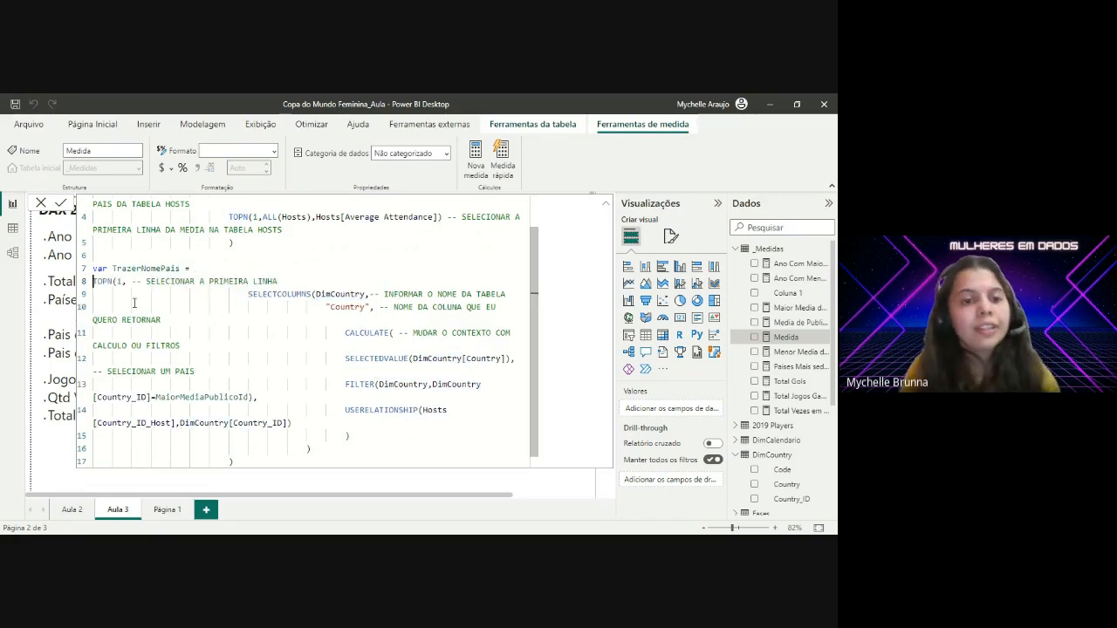
click(248, 295)
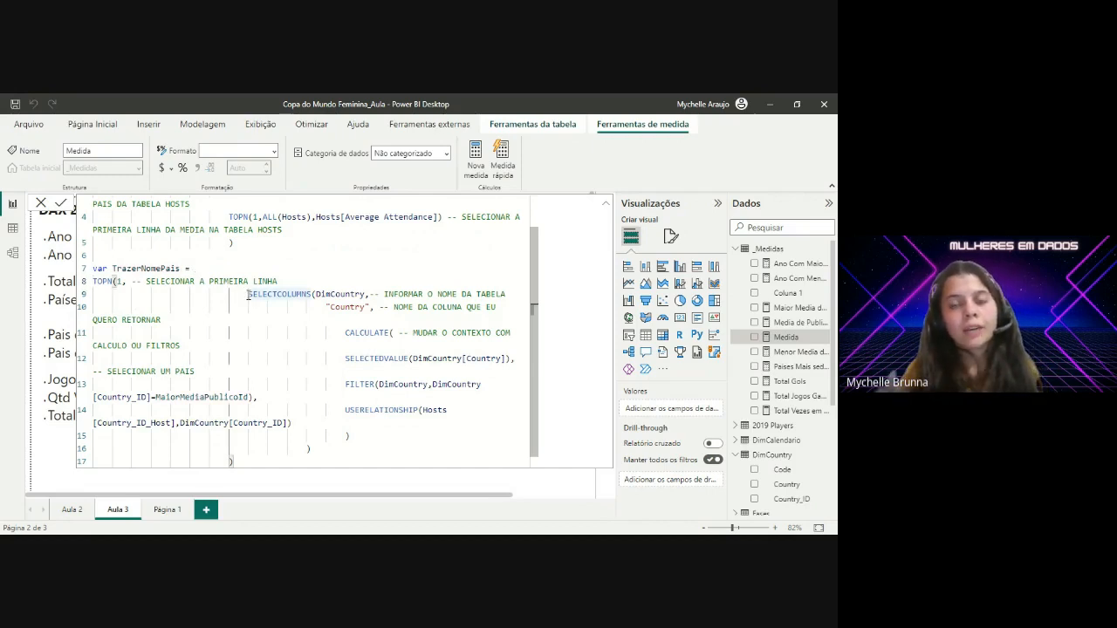
key(BackSpace)
key(BackSpace)
key(BackSpace)
key(BackSpace)
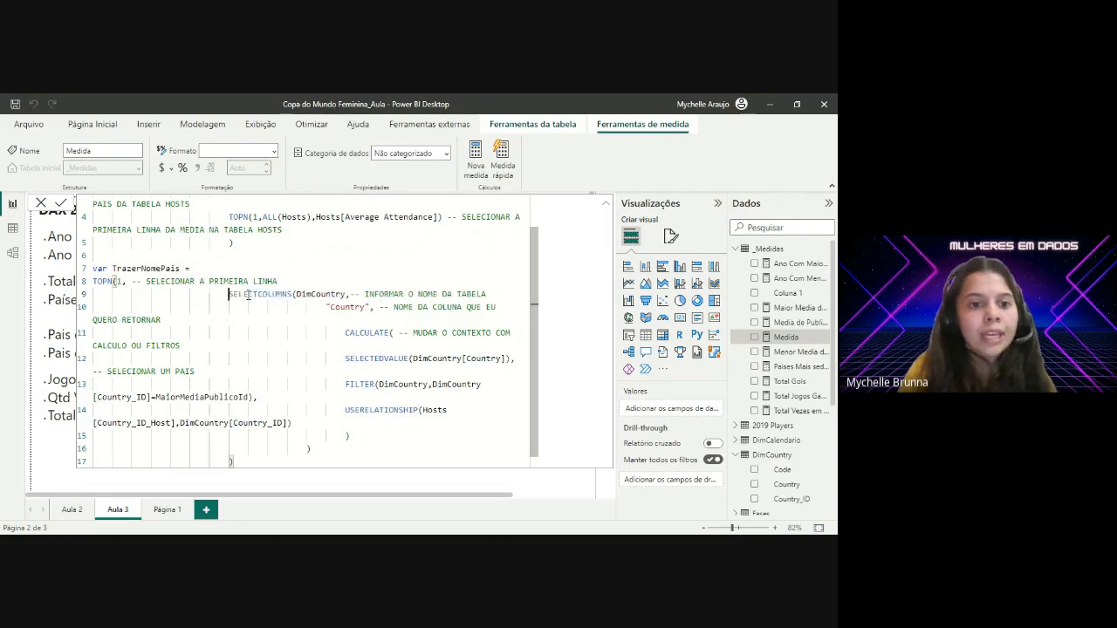
key(BackSpace)
key(BackSpace)
key(BackSpace)
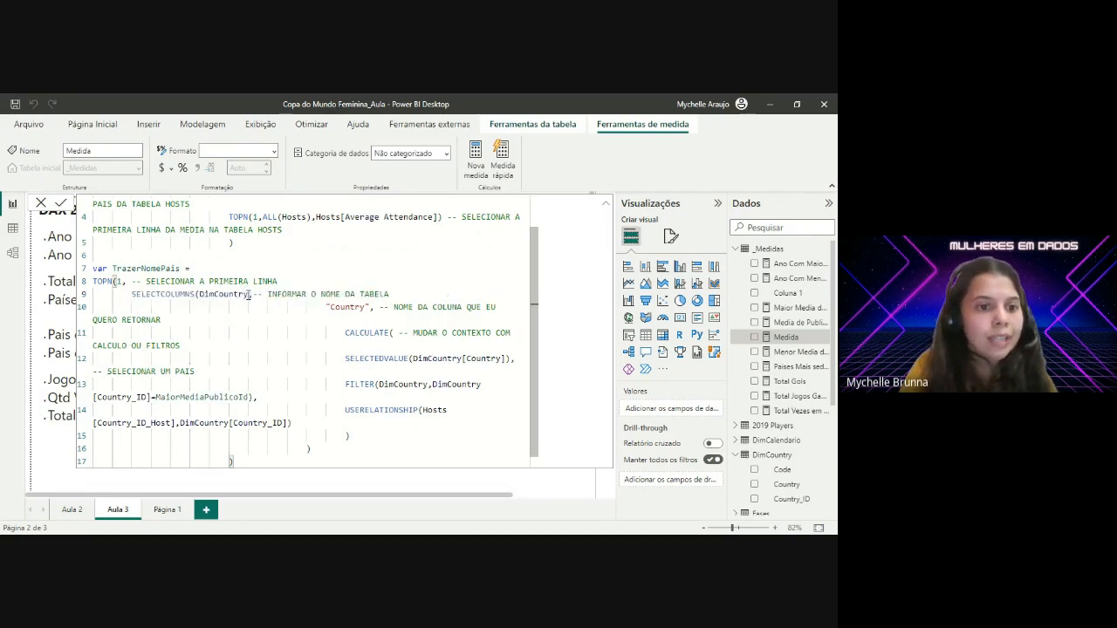
Step: Reduce the indentation of the "Country" line so that it aligns with SELECTCOLUMNS
click(326, 307)
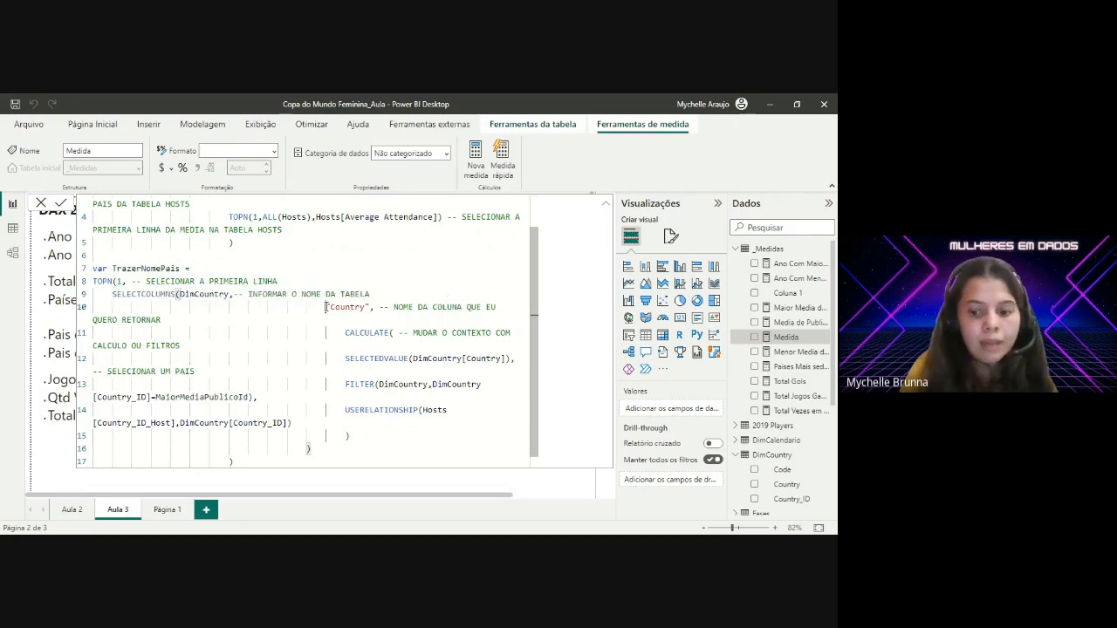
key(BackSpace)
key(BackSpace)
key(BackSpace)
key(BackSpace)
key(BackSpace)
key(BackSpace)
key(BackSpace)
key(BackSpace)
key(BackSpace)
key(BackSpace)
key(BackSpace)
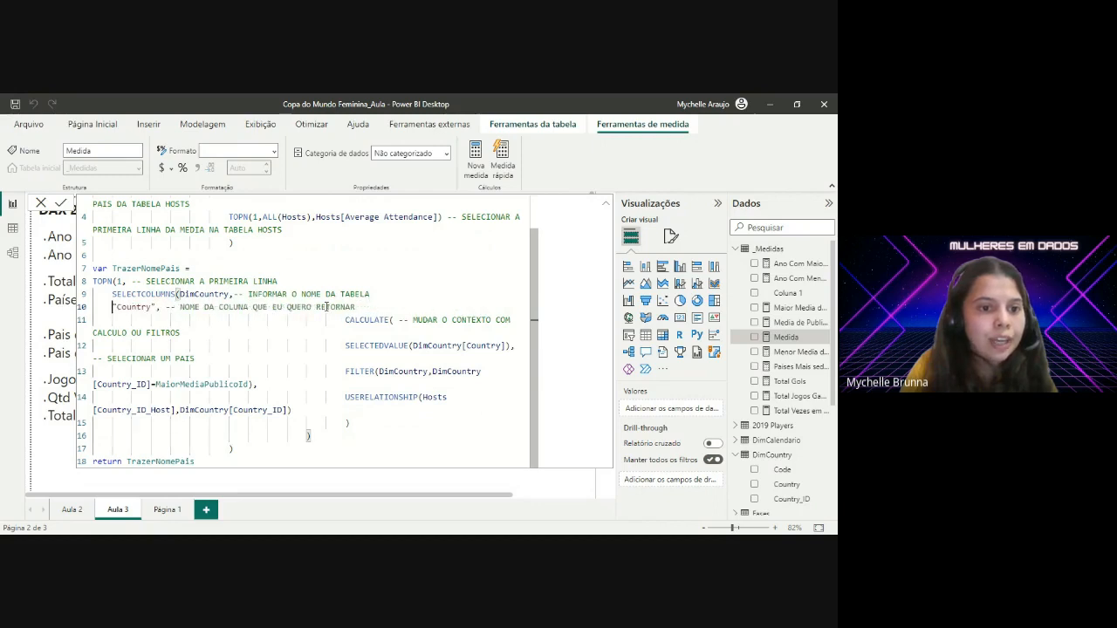
Step: Reduce the indentation of the CALCULATE line in TrazerNomePais so that it aligns with the "Country" line
click(347, 320)
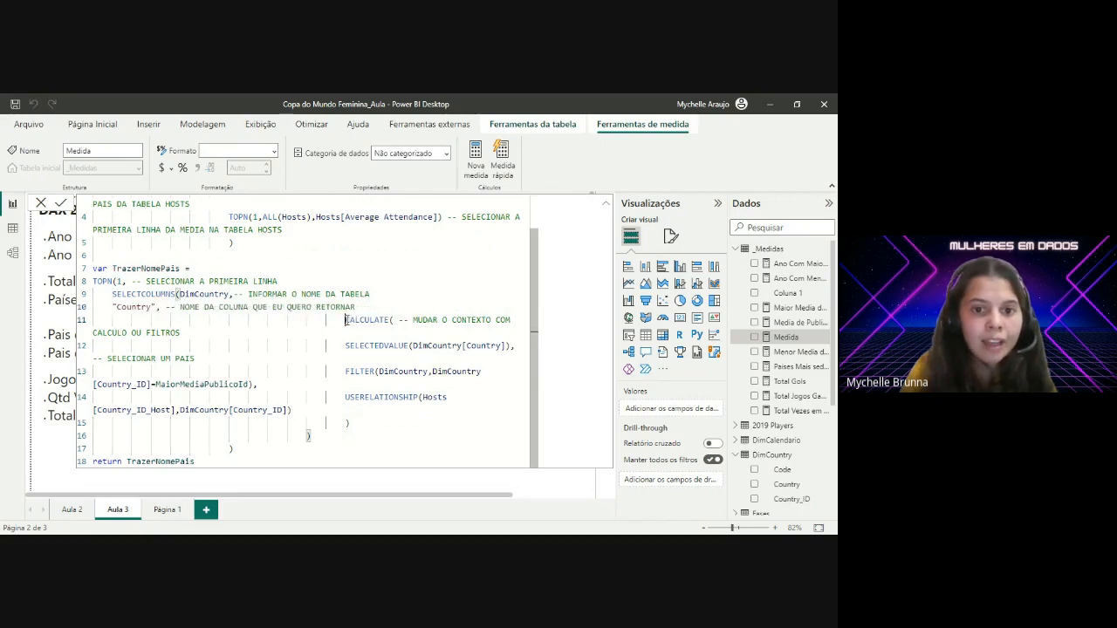
key(BackSpace)
key(BackSpace)
key(BackSpace)
key(BackSpace)
key(BackSpace)
key(BackSpace)
key(BackSpace)
key(BackSpace)
key(BackSpace)
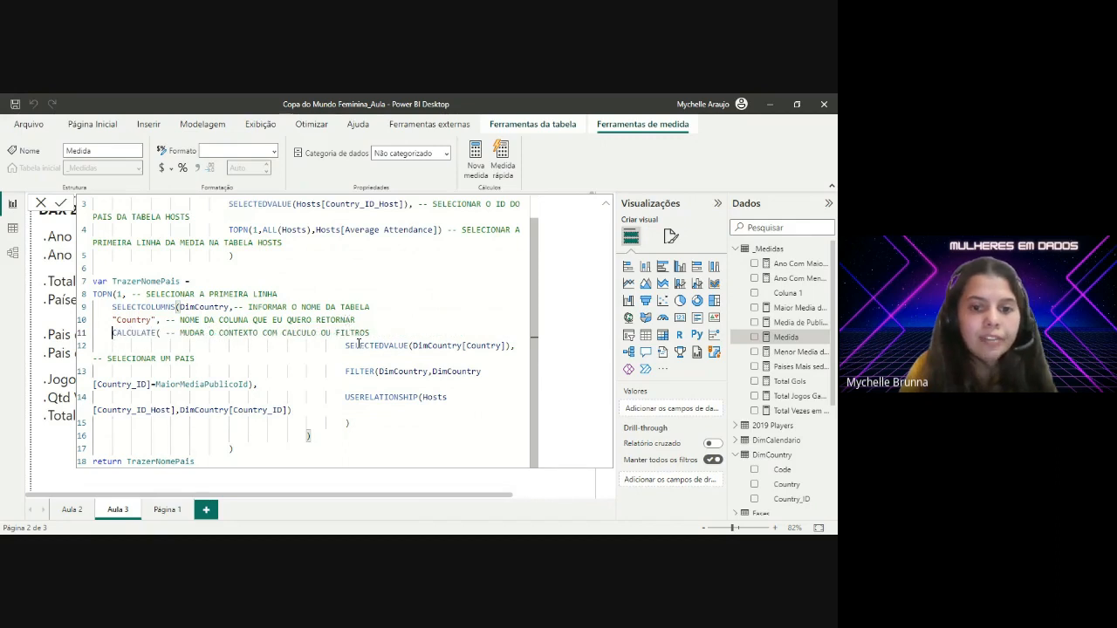
Step: Reduce the indentation of the SELECTEDVALUE(DimCountry[Country]) line so that it and its comment fit on one line
click(345, 346)
key(BackSpace)
key(BackSpace)
key(BackSpace)
key(BackSpace)
key(BackSpace)
key(BackSpace)
key(BackSpace)
key(BackSpace)
key(BackSpace)
key(BackSpace)
key(BackSpace)
key(BackSpace)
key(BackSpace)
key(BackSpace)
key(BackSpace)
key(BackSpace)
key(BackSpace)
key(BackSpace)
key(BackSpace)
key(BackSpace)
key(BackSpace)
key(BackSpace)
key(BackSpace)
key(BackSpace)
key(BackSpace)
key(BackSpace)
key(BackSpace)
key(BackSpace)
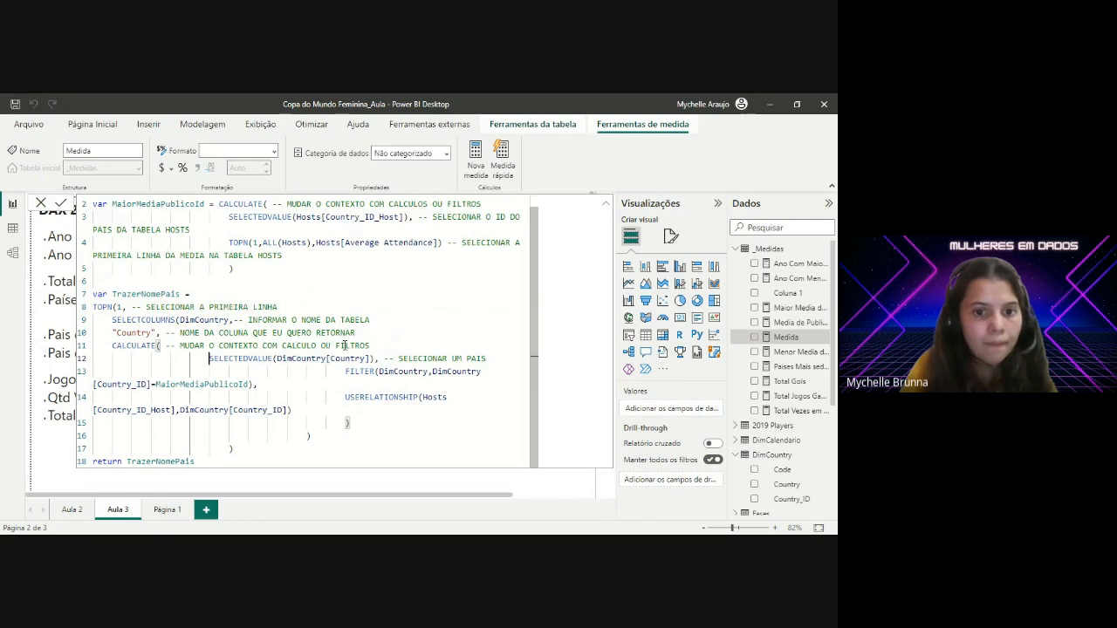
Step: Reduce the indentation of the FILTER line to slightly deeper than CALCULATE, fitting the whole condition on one line
click(346, 372)
key(BackSpace)
key(BackSpace)
key(BackSpace)
key(BackSpace)
key(BackSpace)
key(BackSpace)
key(BackSpace)
key(BackSpace)
key(BackSpace)
key(BackSpace)
key(BackSpace)
key(BackSpace)
key(BackSpace)
key(BackSpace)
key(BackSpace)
key(BackSpace)
key(BackSpace)
key(BackSpace)
key(BackSpace)
key(BackSpace)
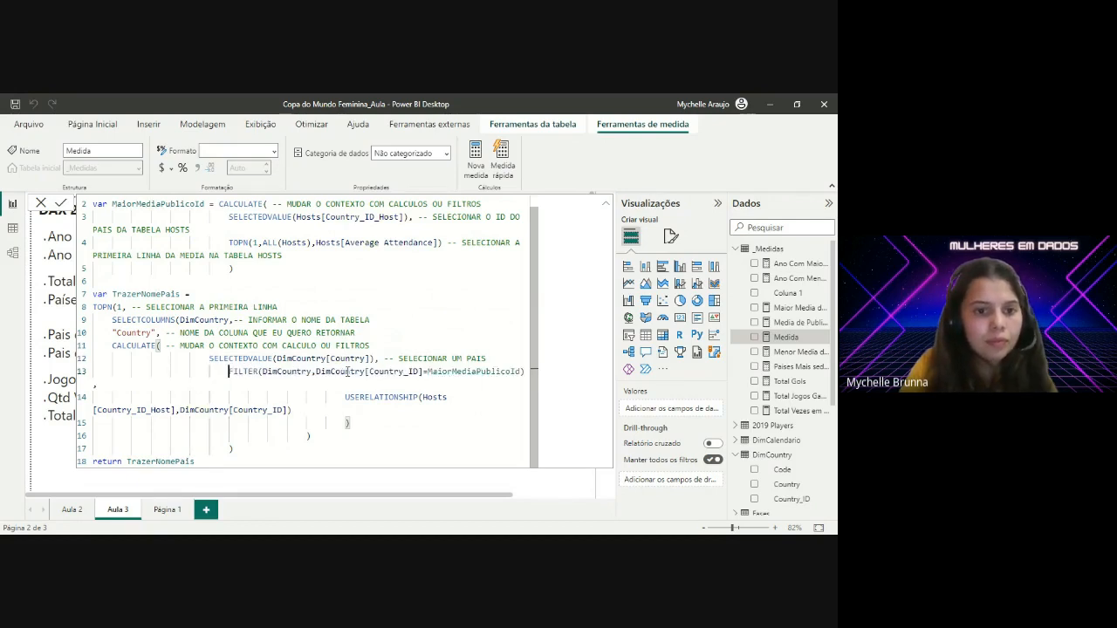
key(BackSpace)
key(BackSpace)
key(BackSpace)
key(BackSpace)
key(BackSpace)
key(BackSpace)
key(BackSpace)
key(BackSpace)
key(BackSpace)
key(BackSpace)
key(BackSpace)
key(BackSpace)
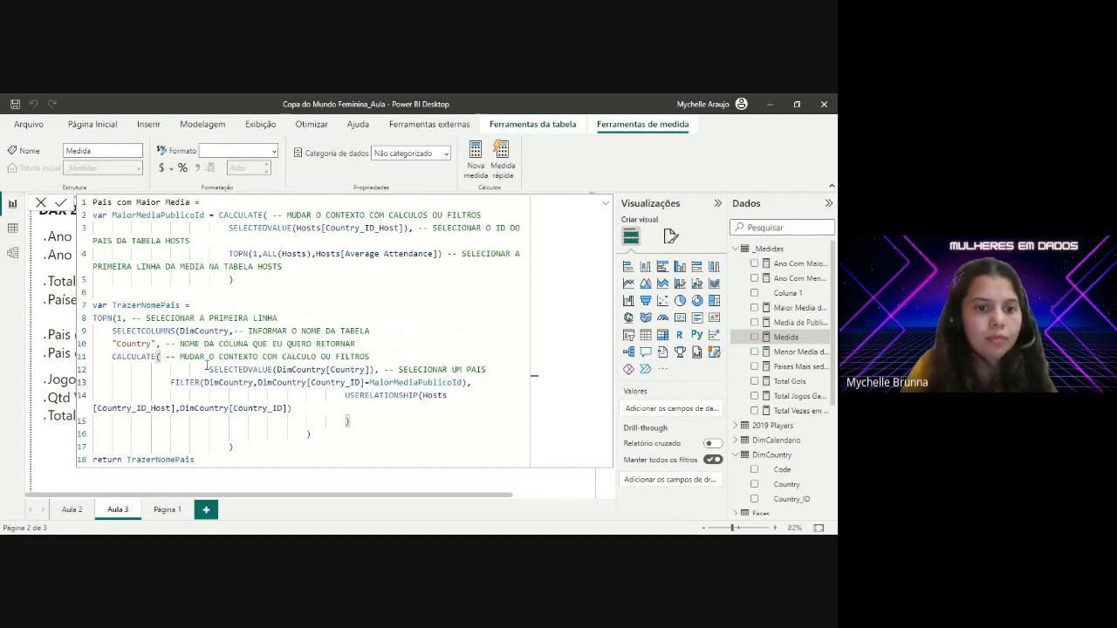
Step: Align the SELECTEDVALUE(DimCountry[Country]) line with the FILTER line below it
click(209, 370)
key(BackSpace)
key(BackSpace)
key(BackSpace)
key(BackSpace)
key(BackSpace)
key(BackSpace)
key(BackSpace)
key(BackSpace)
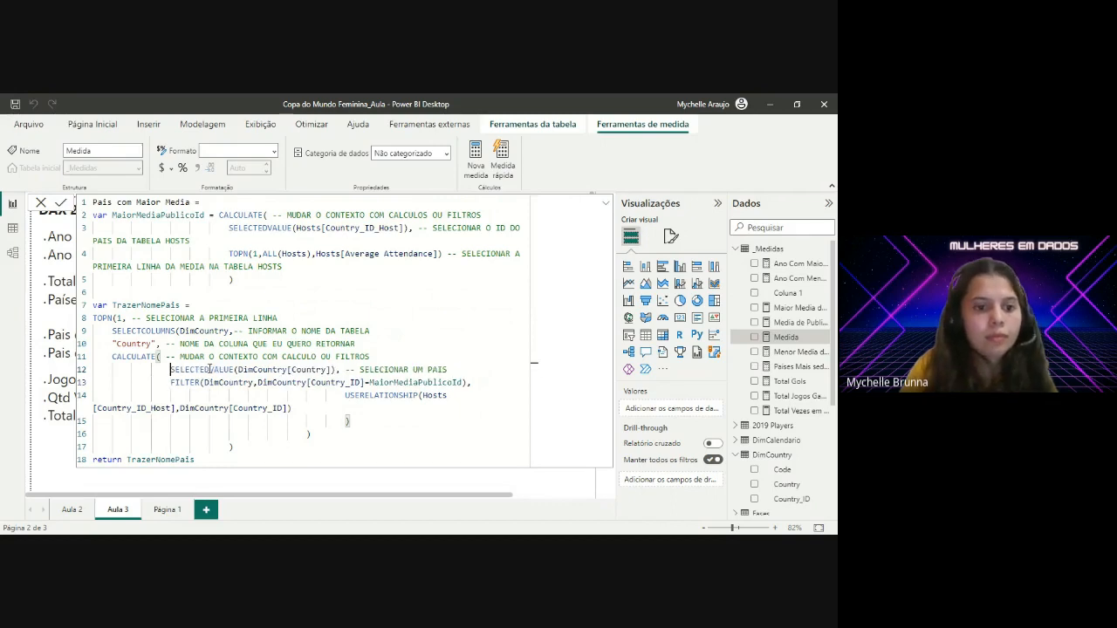
Step: Reduce the indentation of the USERELATIONSHIP line so that it aligns with the FILTER line
click(346, 396)
key(BackSpace)
key(BackSpace)
key(BackSpace)
key(BackSpace)
key(BackSpace)
key(BackSpace)
key(BackSpace)
key(BackSpace)
key(BackSpace)
key(BackSpace)
key(BackSpace)
key(BackSpace)
key(BackSpace)
key(BackSpace)
key(BackSpace)
key(BackSpace)
key(BackSpace)
key(BackSpace)
key(BackSpace)
key(BackSpace)
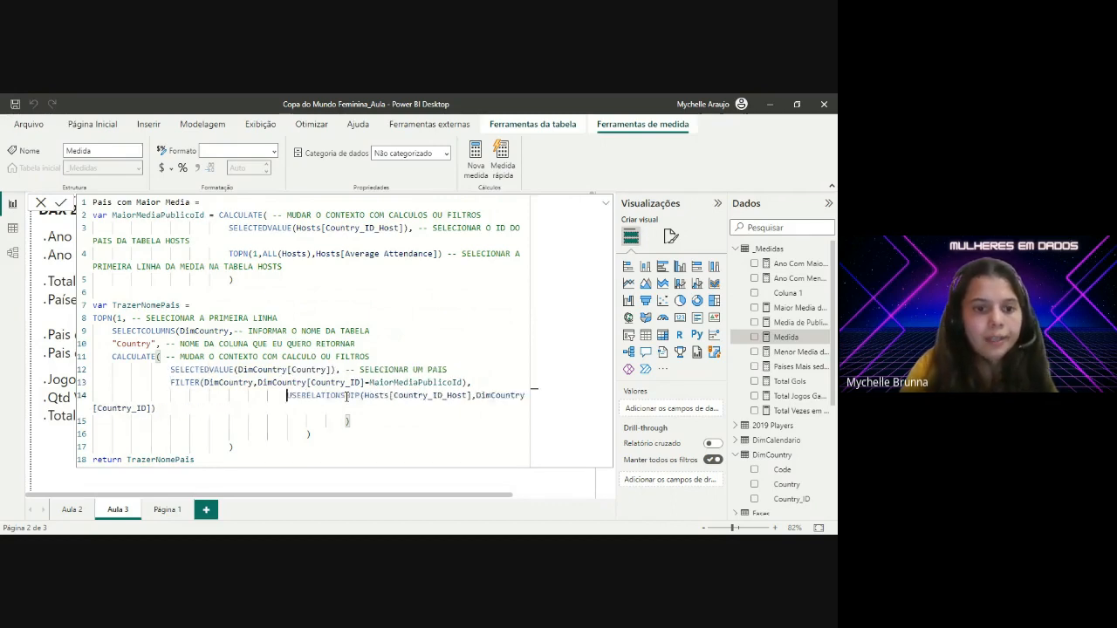
key(BackSpace)
key(BackSpace)
key(BackSpace)
key(BackSpace)
key(BackSpace)
key(BackSpace)
key(BackSpace)
key(BackSpace)
key(BackSpace)
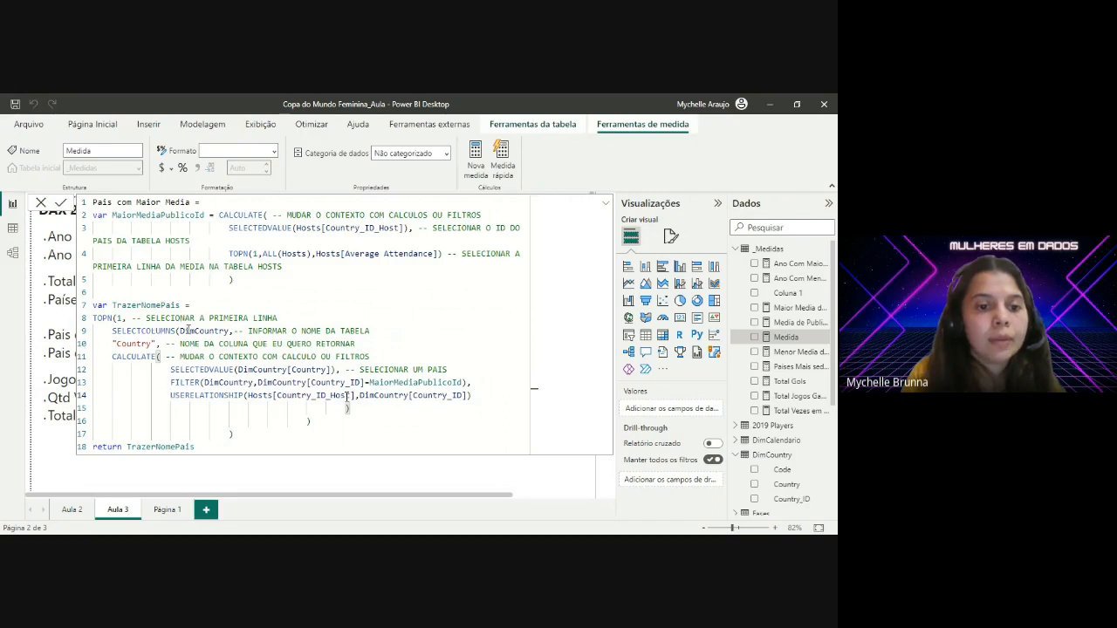
Step: Indent the "Country" and CALCULATE lines one level deeper than SELECTCOLUMNS
click(114, 343)
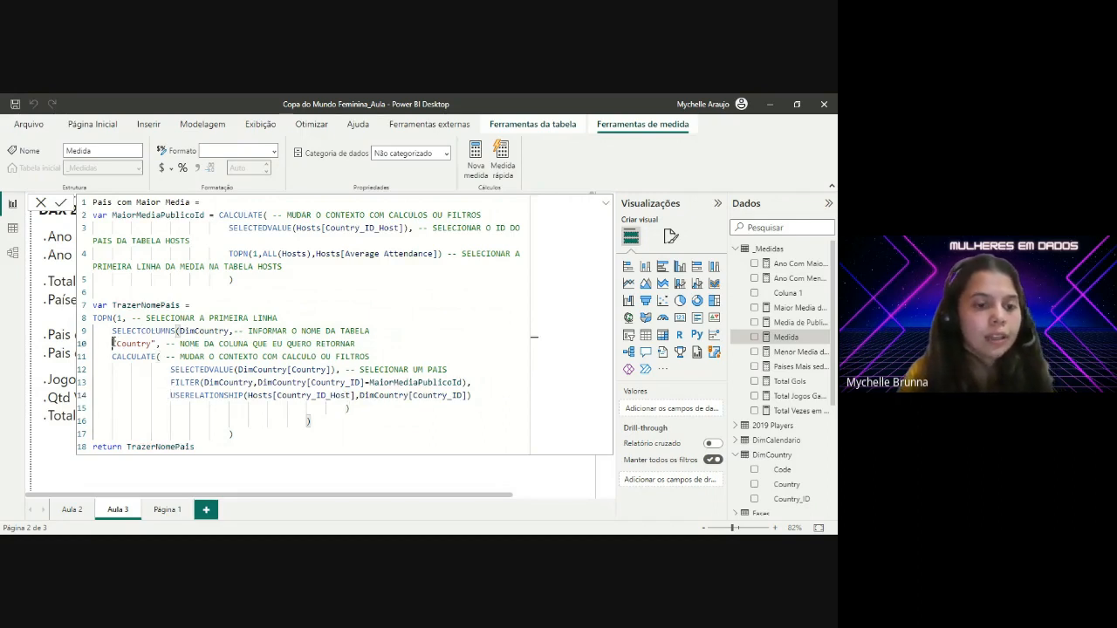
key(Tab)
click(114, 356)
key(Tab)
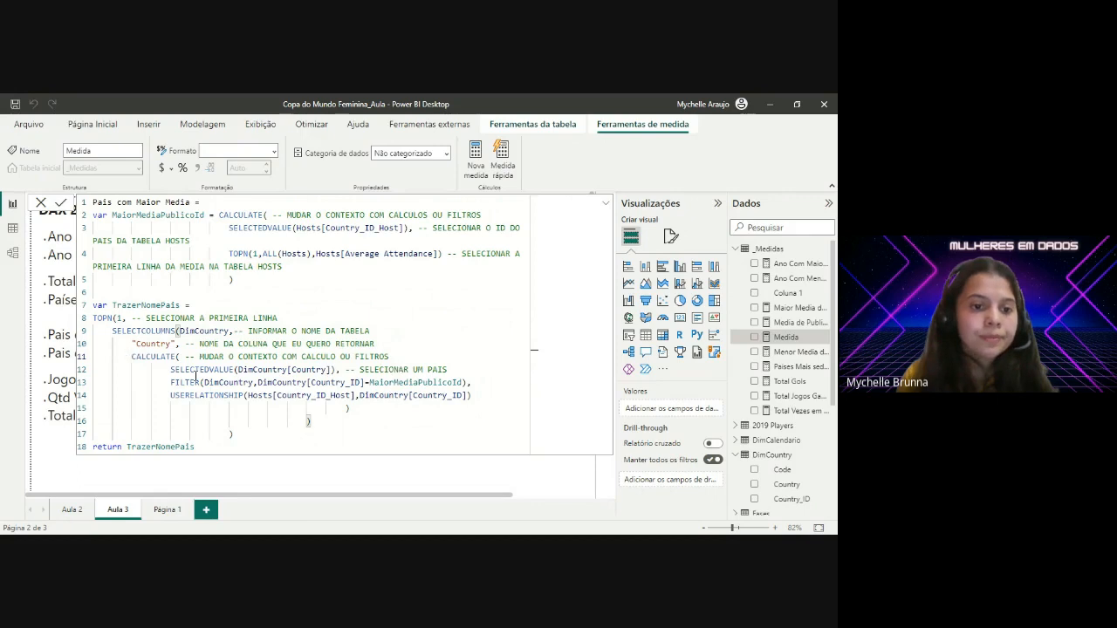
Step: Examine the FILTER line's arguments: the DimCountry table and the condition matching DimCountry[Country_ID] to MaiorMediaPublicoId
click(485, 383)
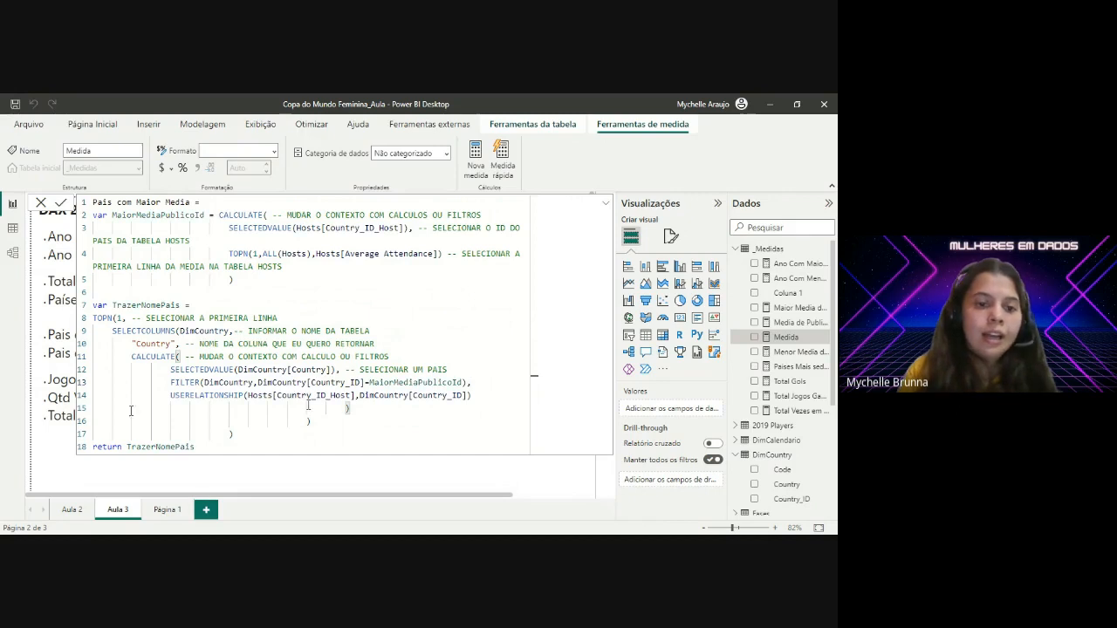
click(203, 382)
key(BackSpace)
text(()
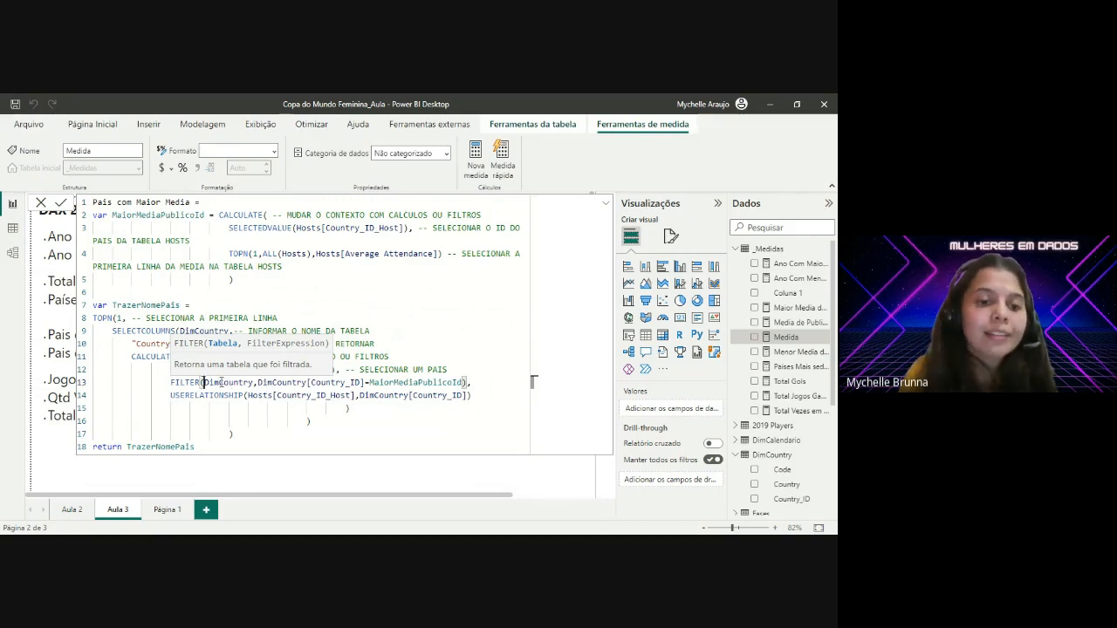
click(240, 384)
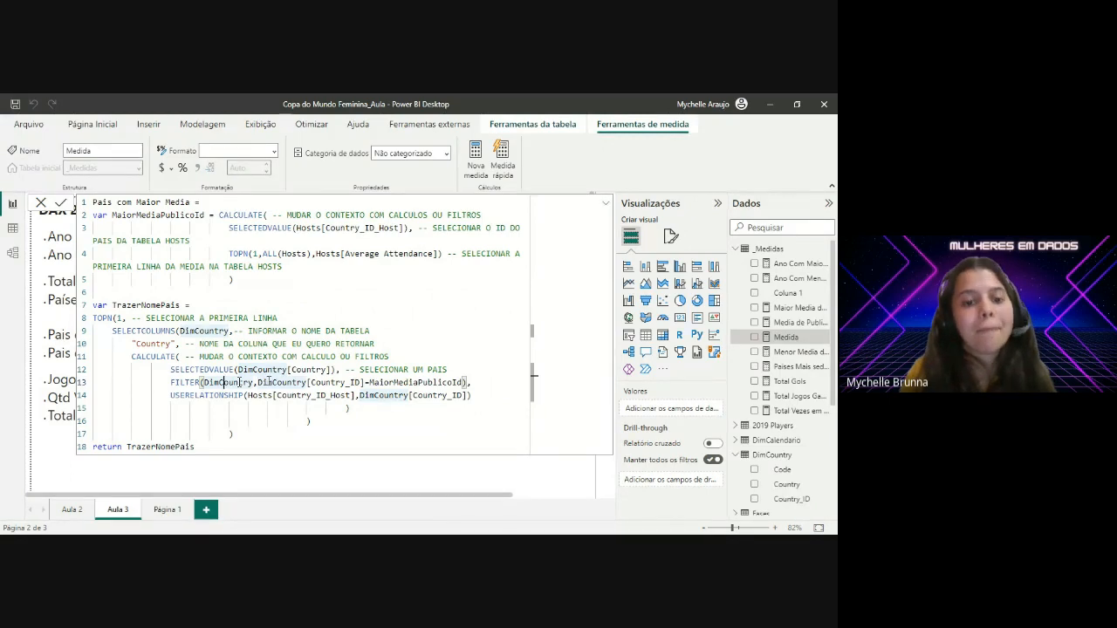
click(260, 382)
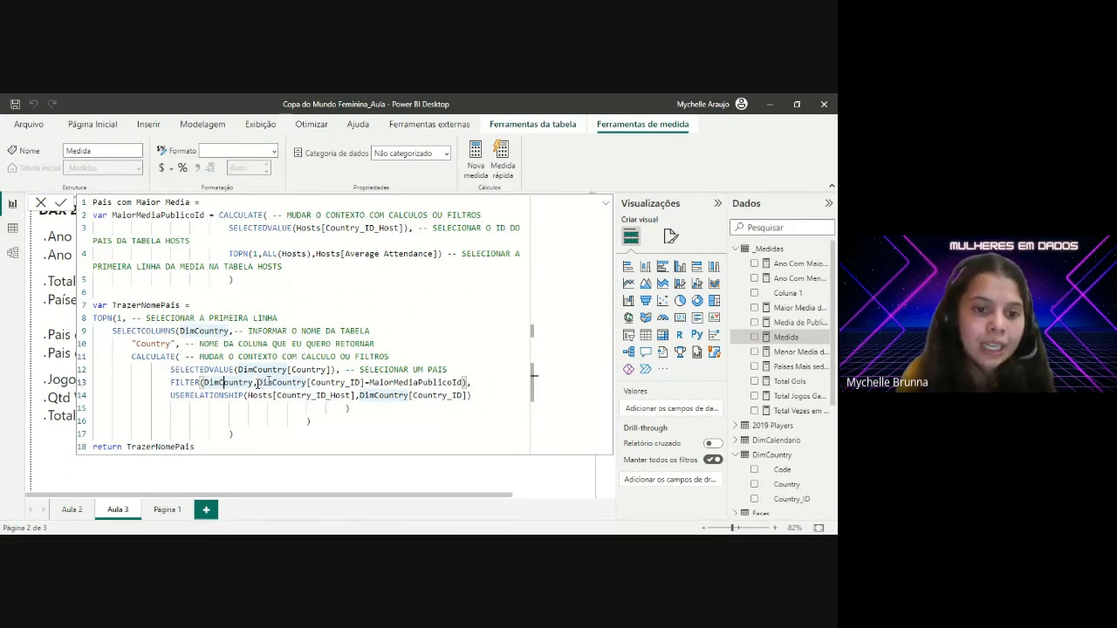
drag(259, 382, 466, 381)
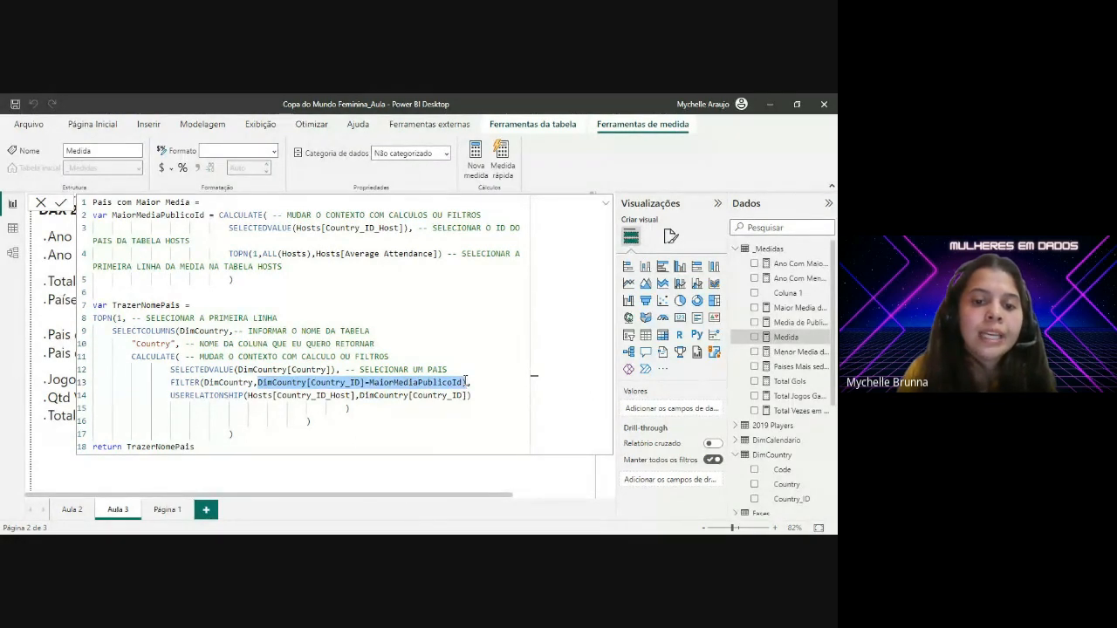
click(465, 380)
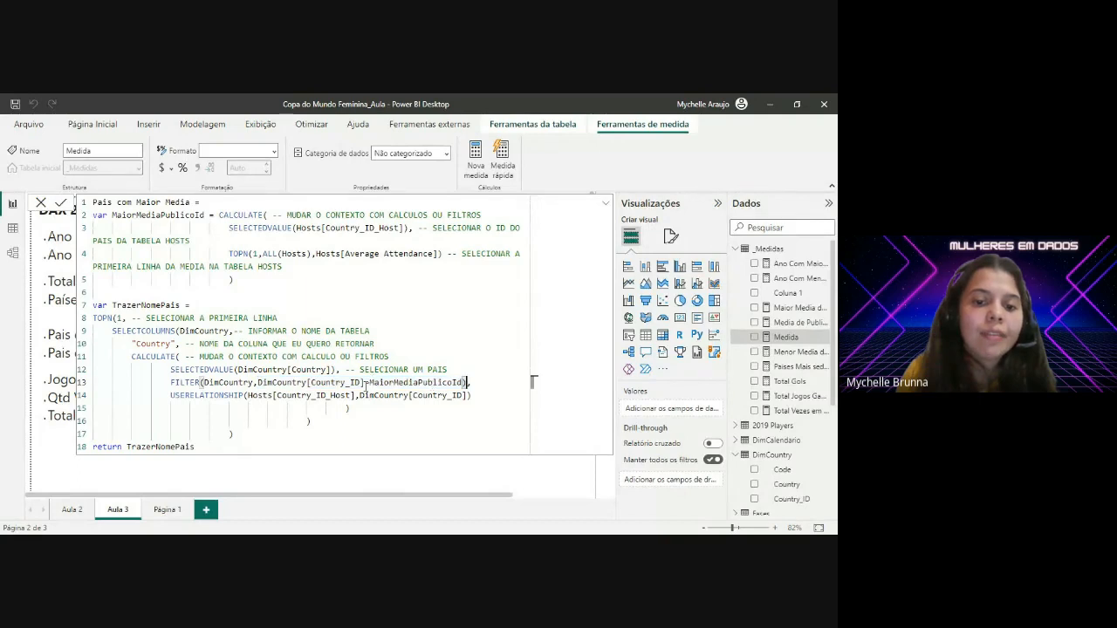
drag(365, 385, 260, 384)
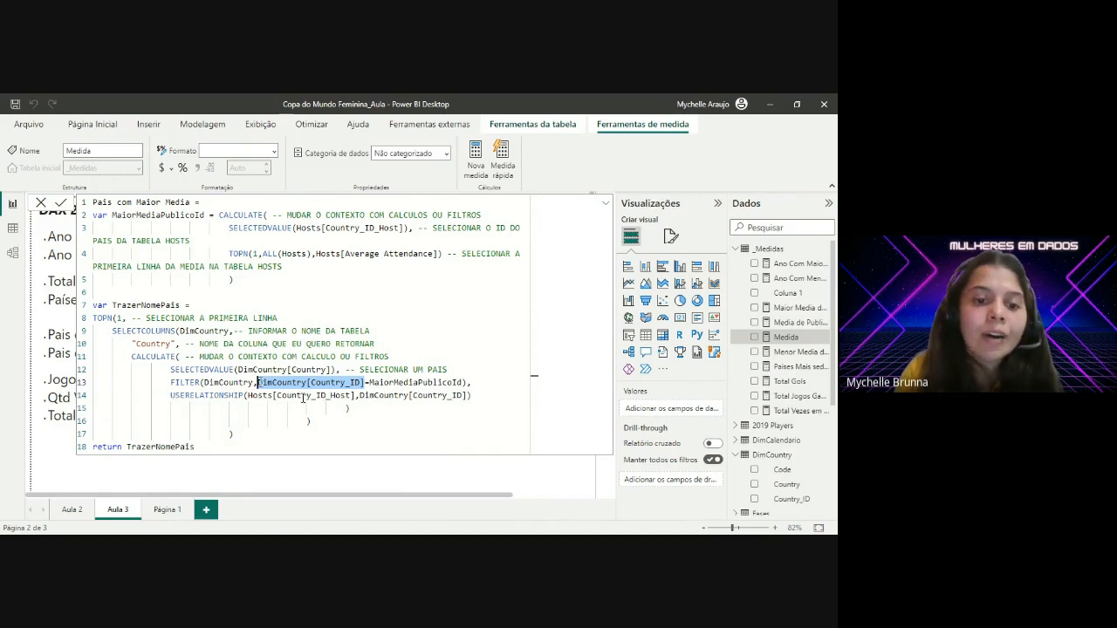
click(336, 385)
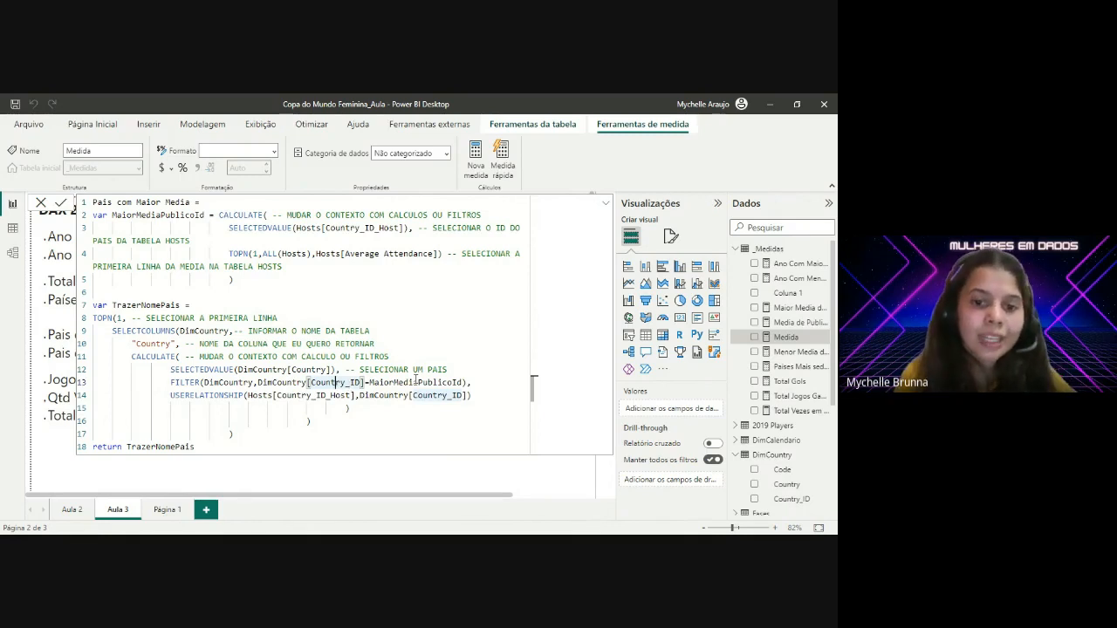
click(469, 383)
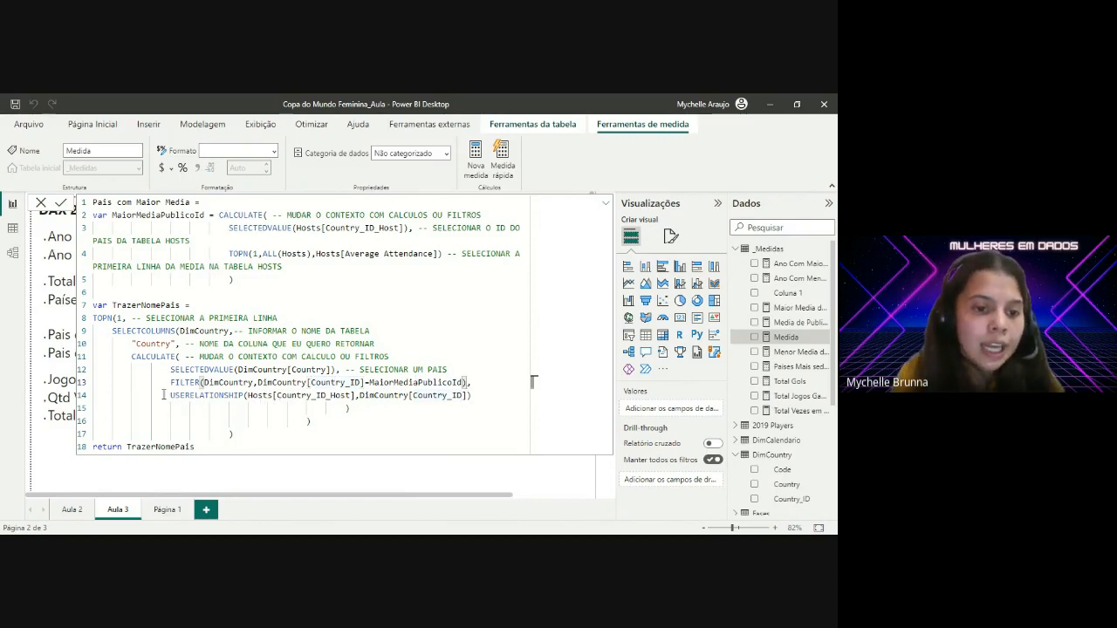
Step: Add the comment "-- ID DO PAIS TEM QUE SER IGUAL A VARIAVEL ID DE MAIOR MEDIA" after the FILTER line
click(250, 397)
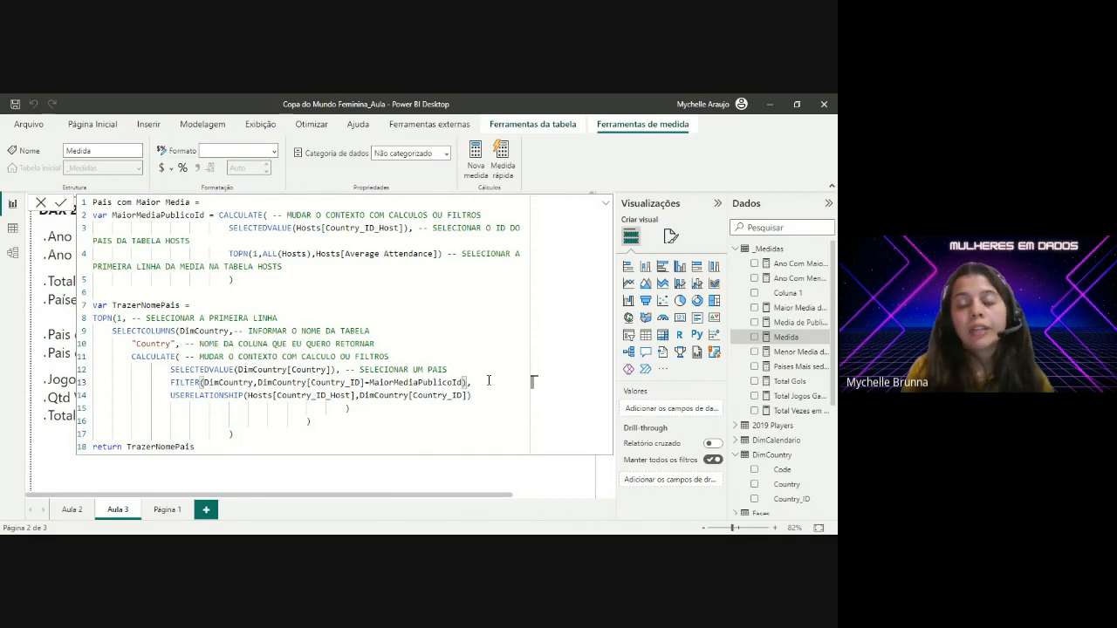
text(, )
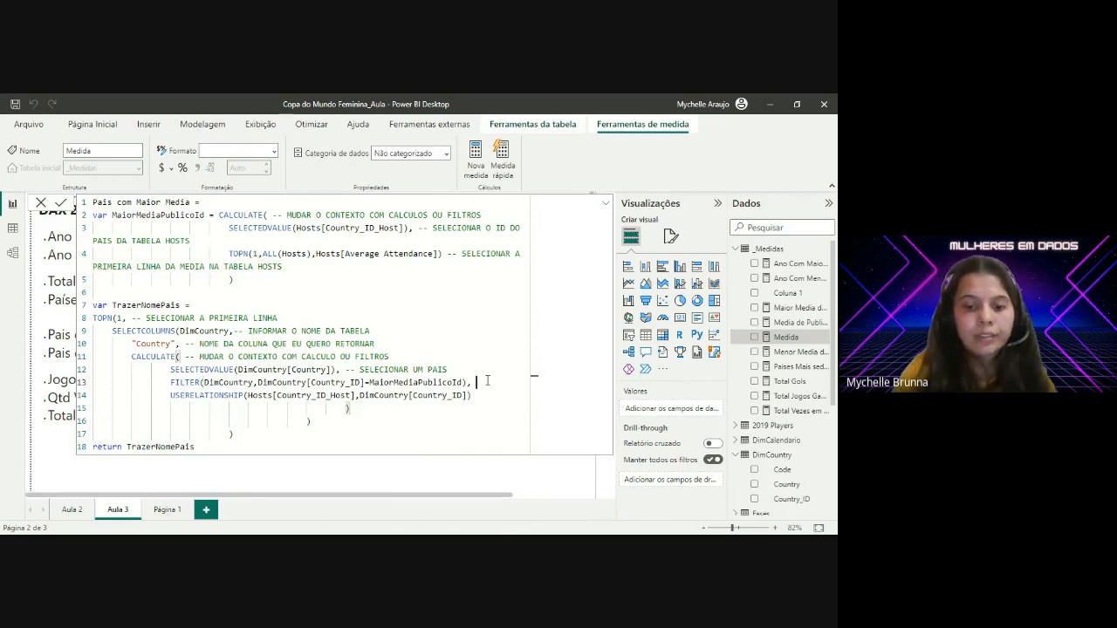
text(--)
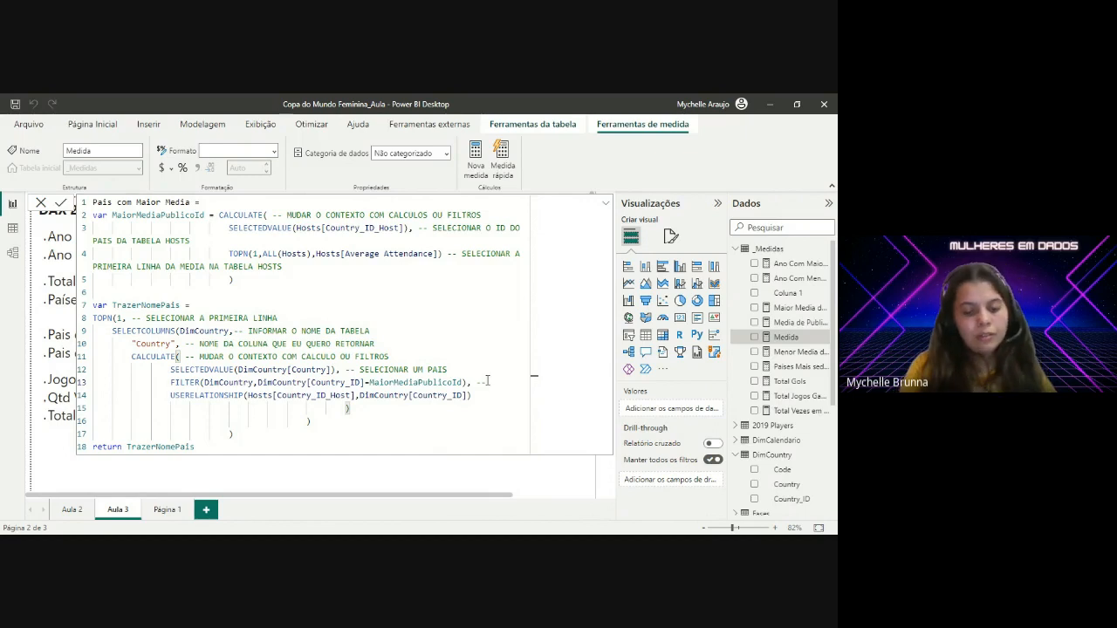
text(ID DO PAIS TEM QUE)
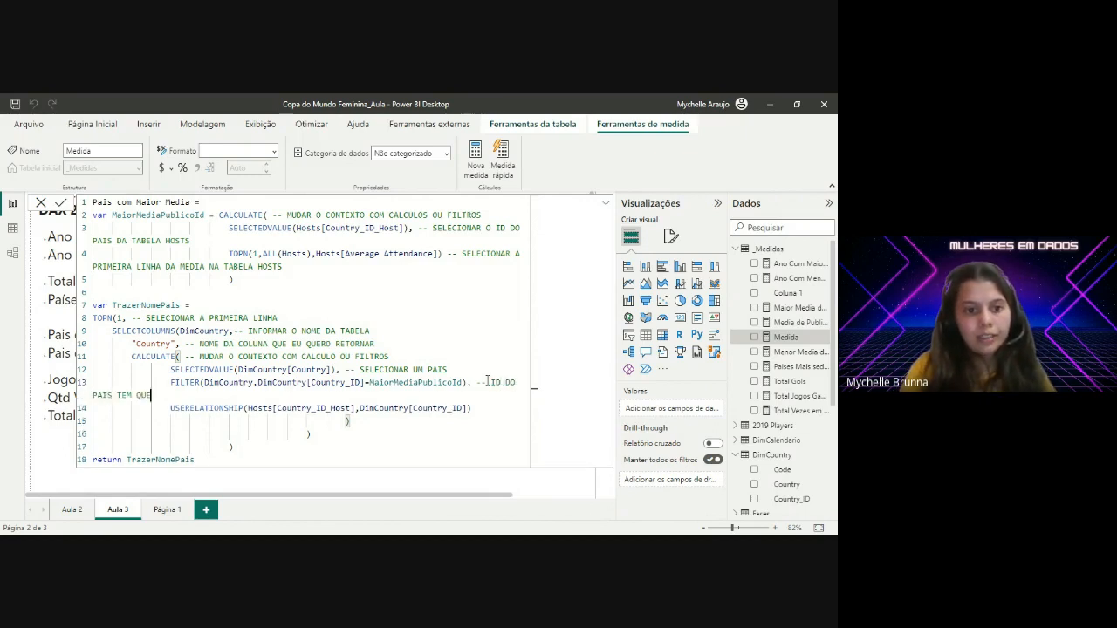
text( SER IGUAL)
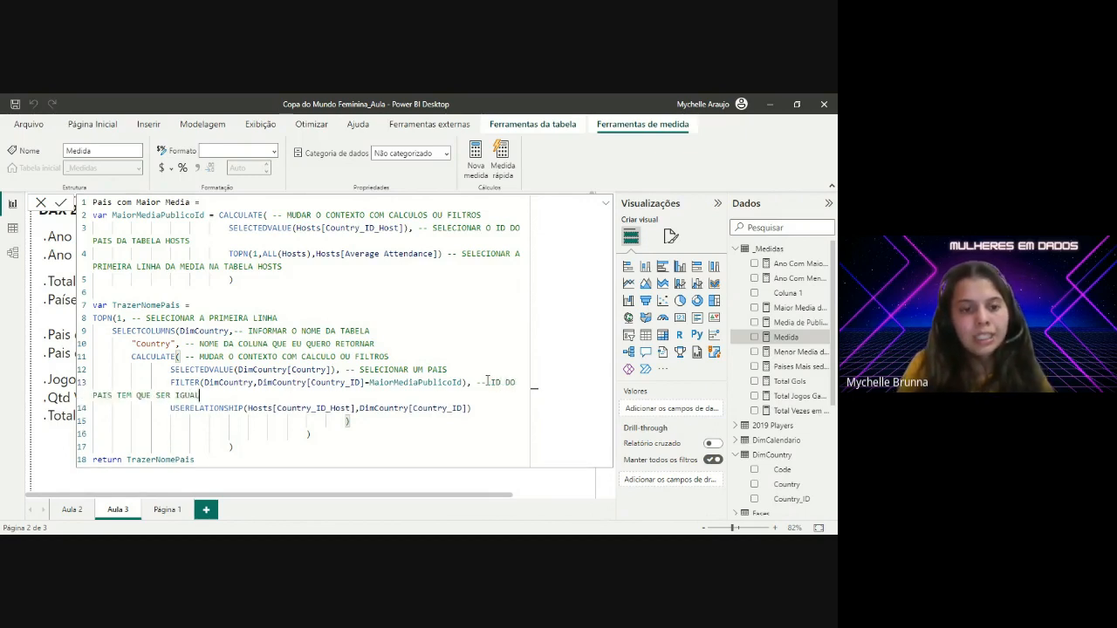
text( A VARIAVEL)
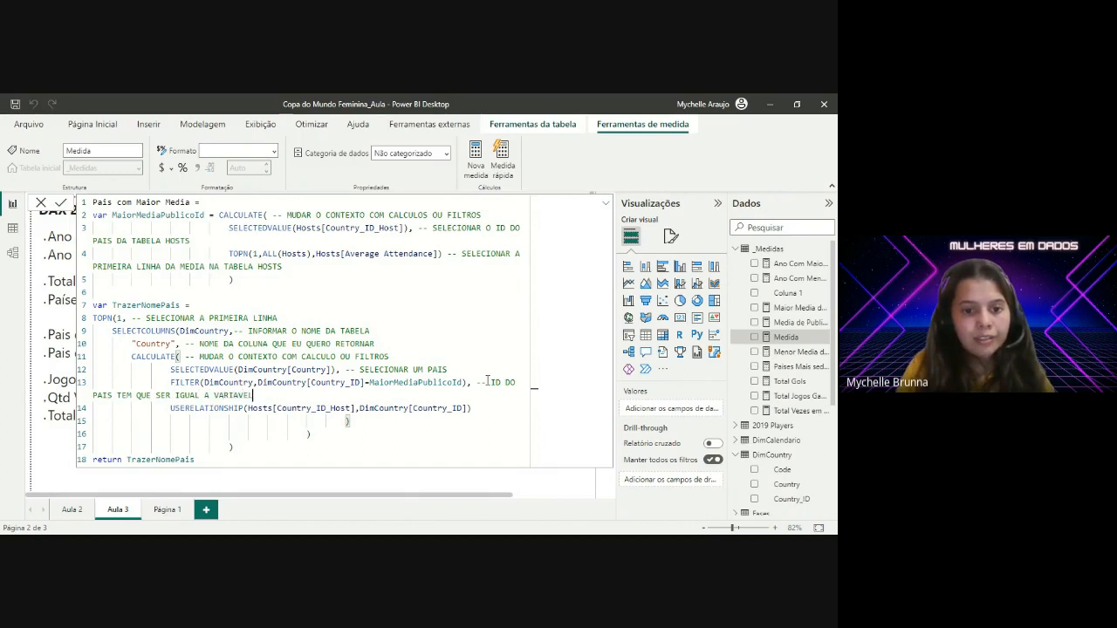
text( ID )
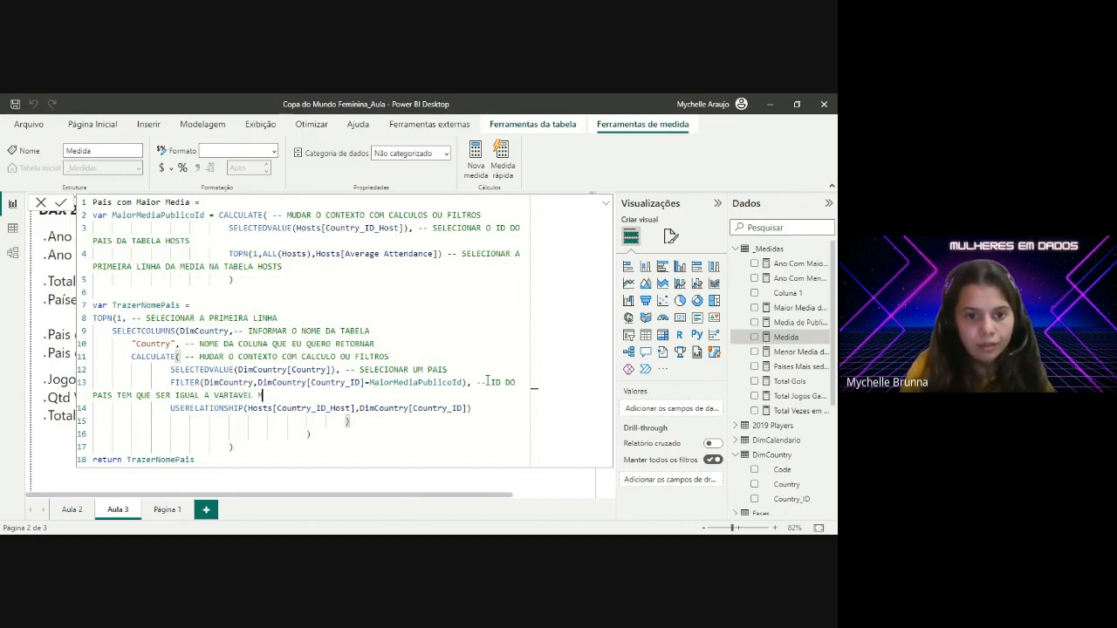
text(DE MAIOR MEDIA)
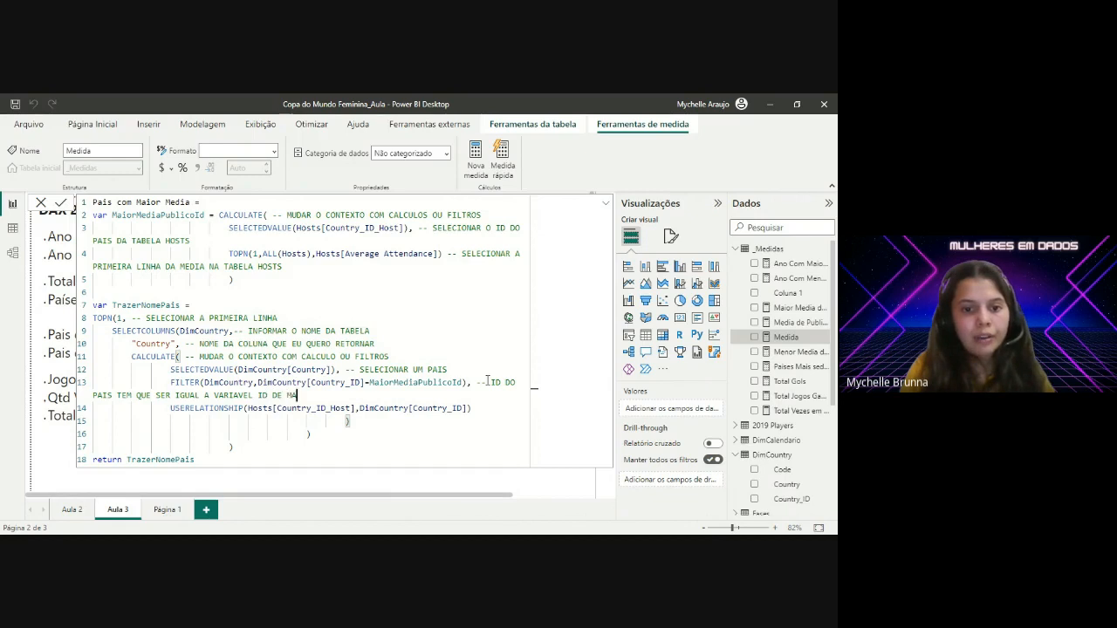
Step: Add the comment "-- ATIVAR UM RELACIONAMENTO INATIVO" after the USERELATIONSHIP line
click(493, 408)
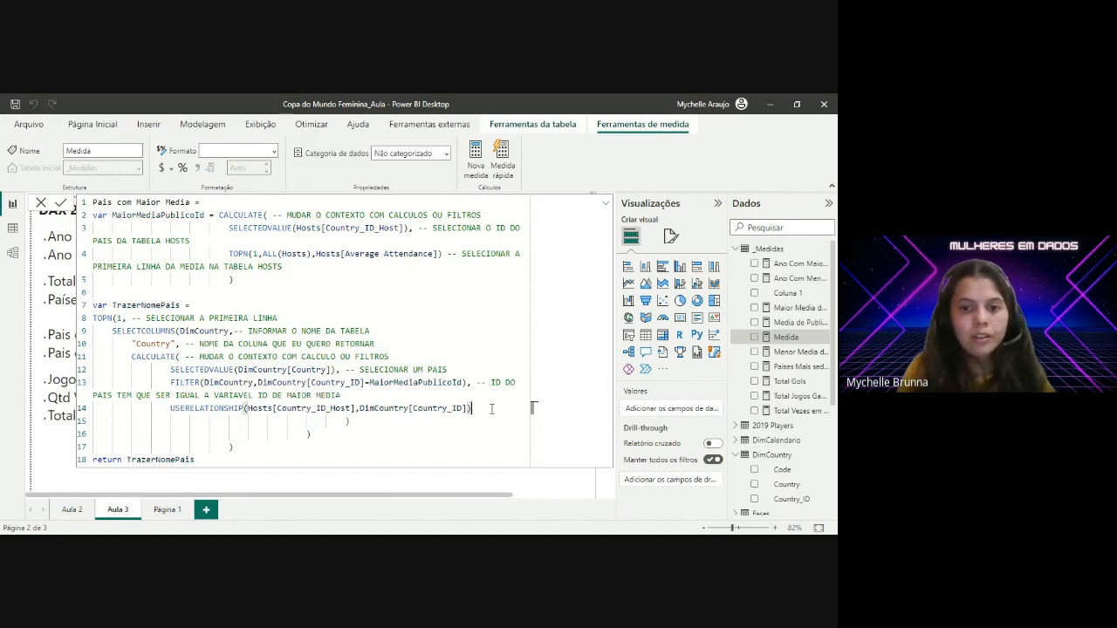
text(--)
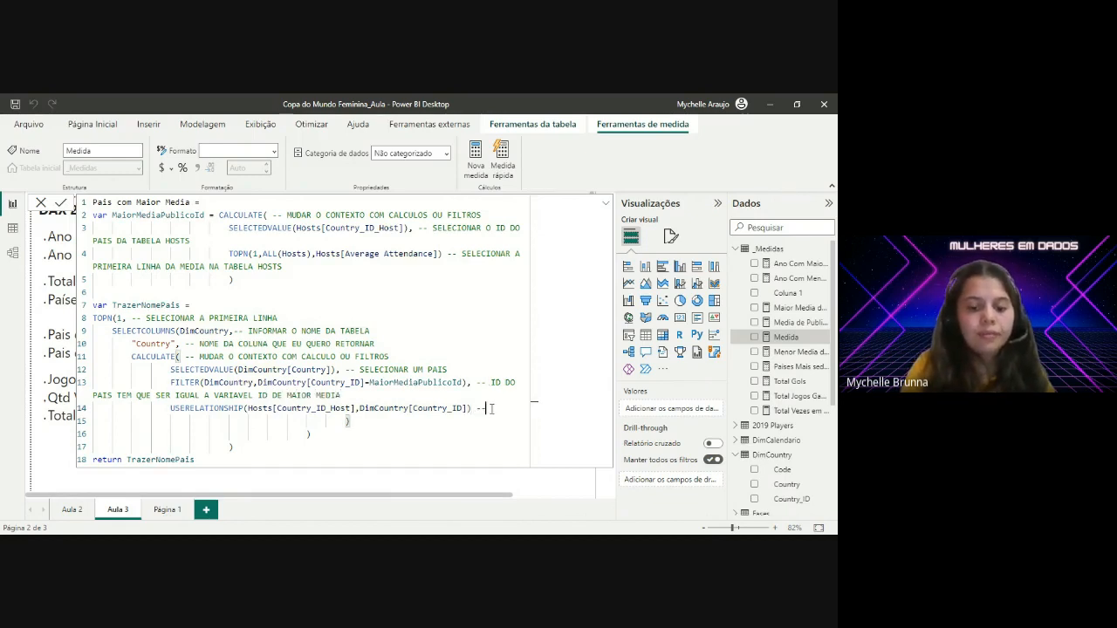
text( ATIVAR UM RELA)
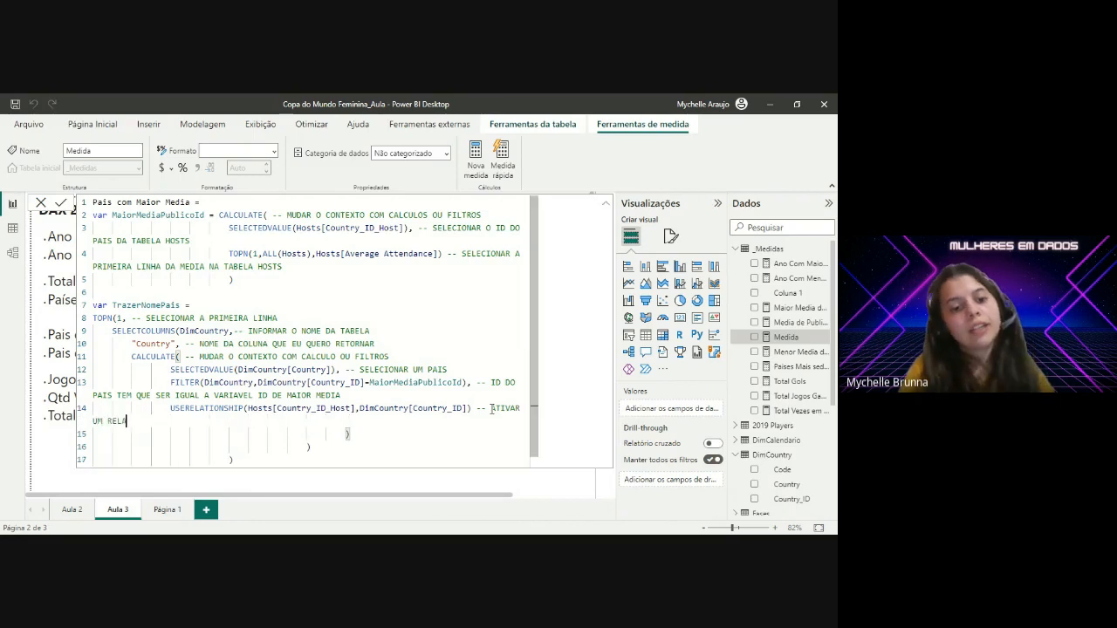
text(CIONAMENTO INATI)
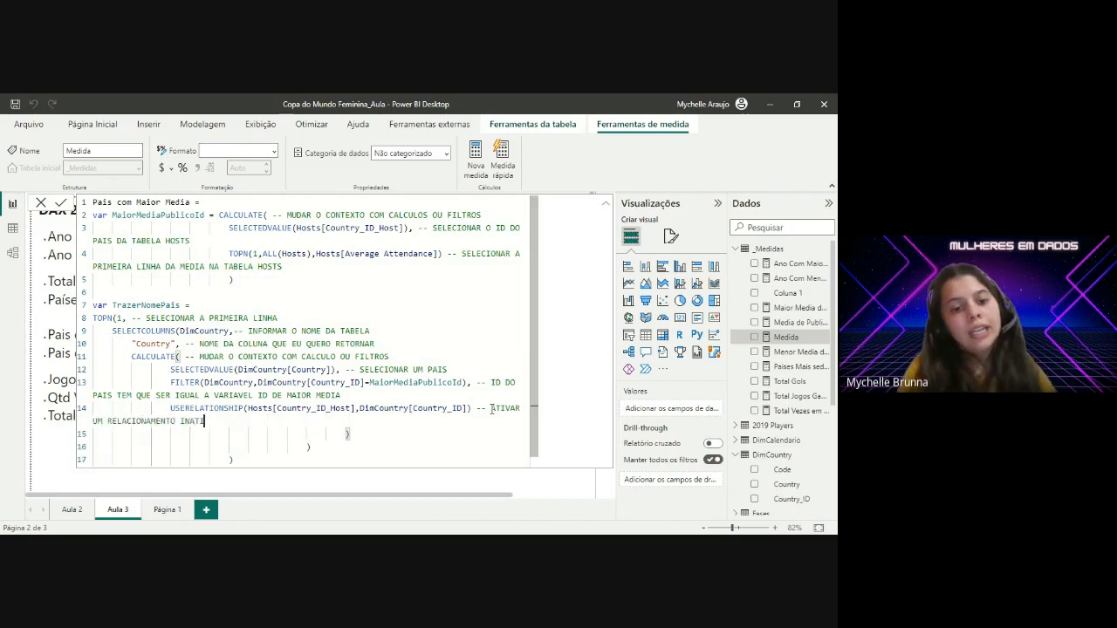
text(VO)
scroll(393, 423, down, 1)
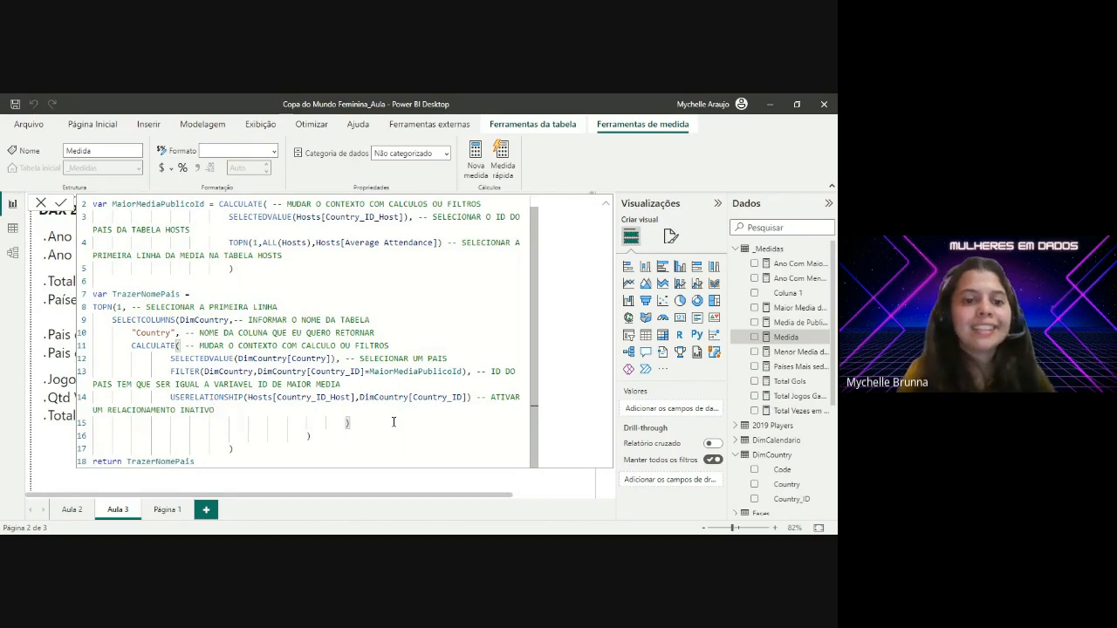
Step: Check which function each of the three closing parentheses above the return line belongs to
click(357, 422)
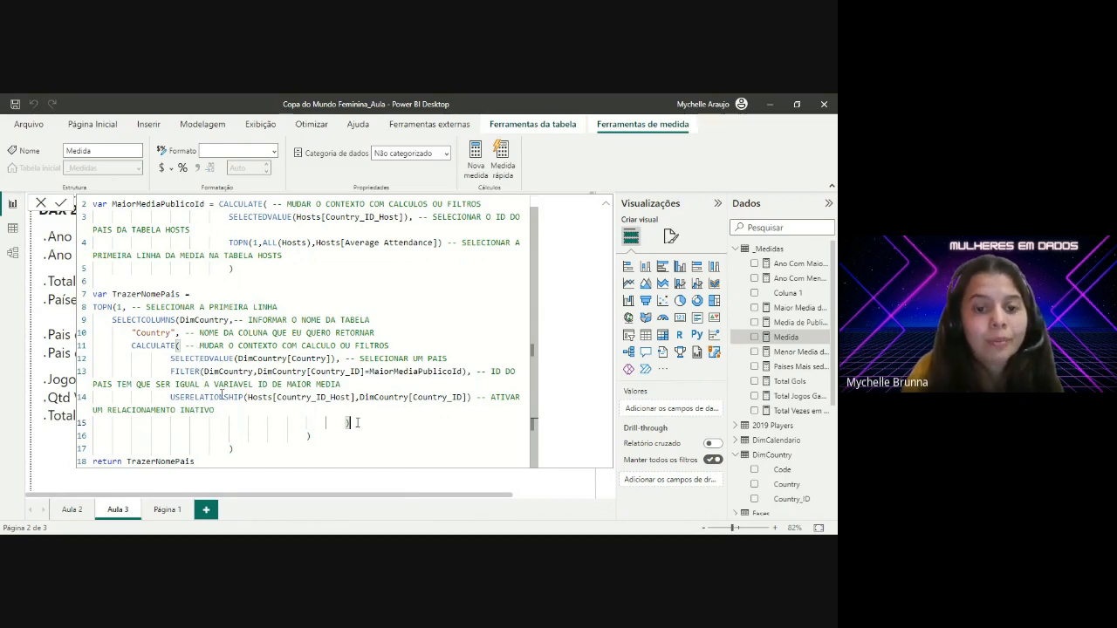
click(320, 439)
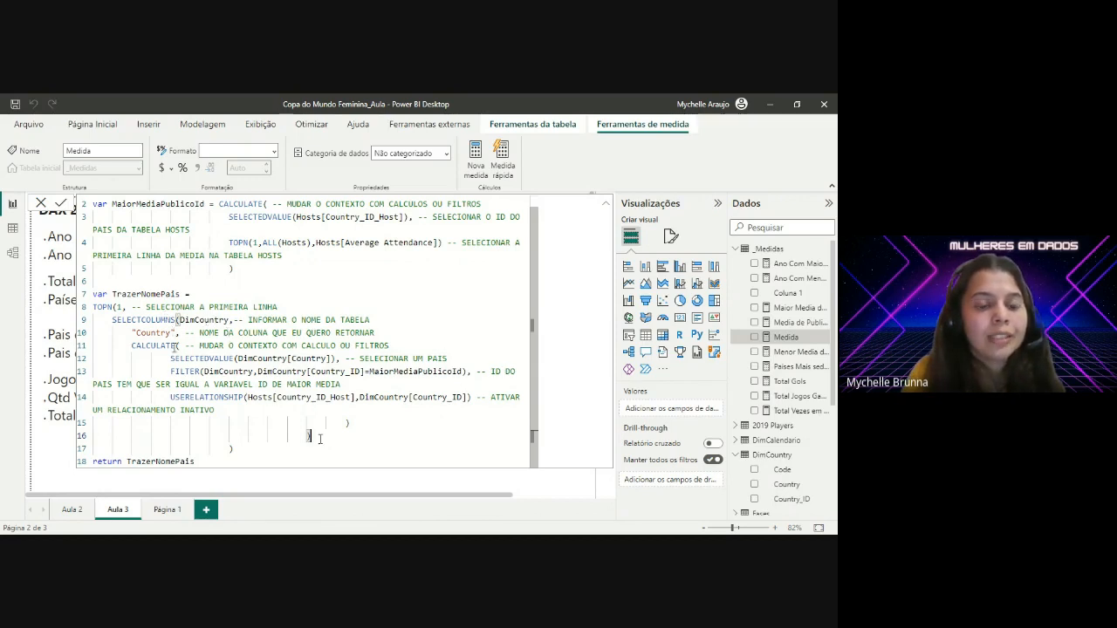
click(233, 449)
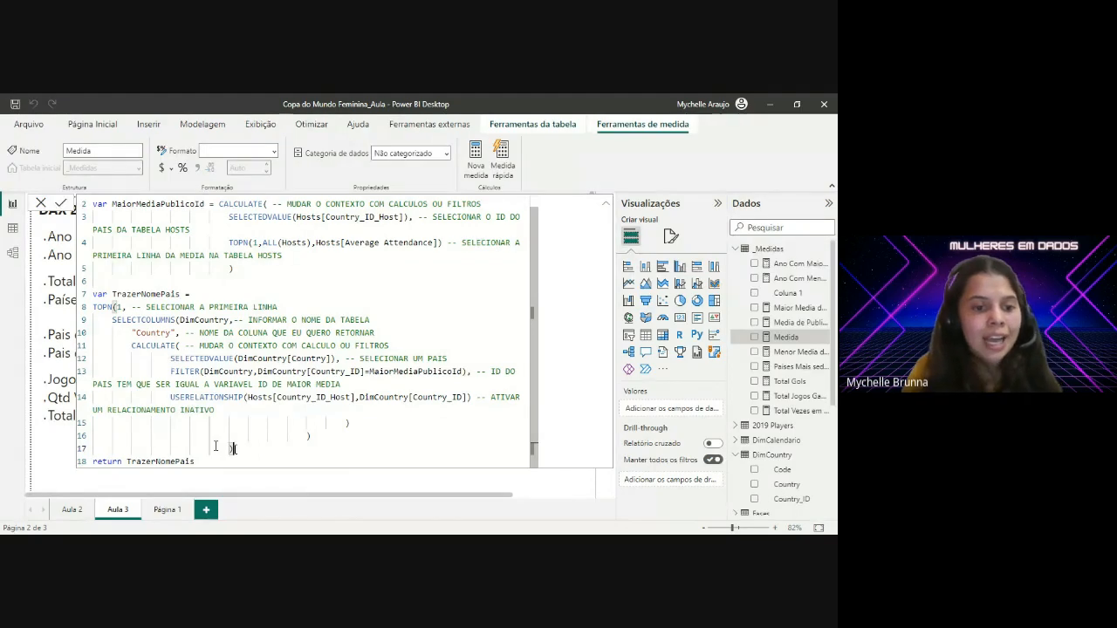
Step: Put TrazerNomePais on its own unindented line, with a blank line after return, and commit the measure
click(124, 460)
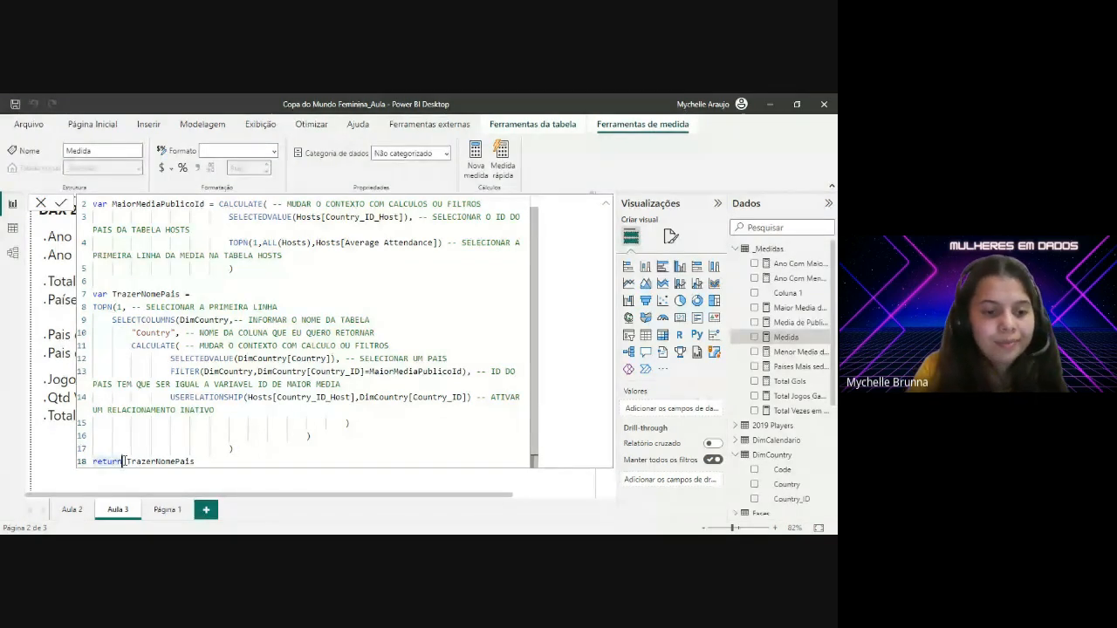
key(Return)
key(Return)
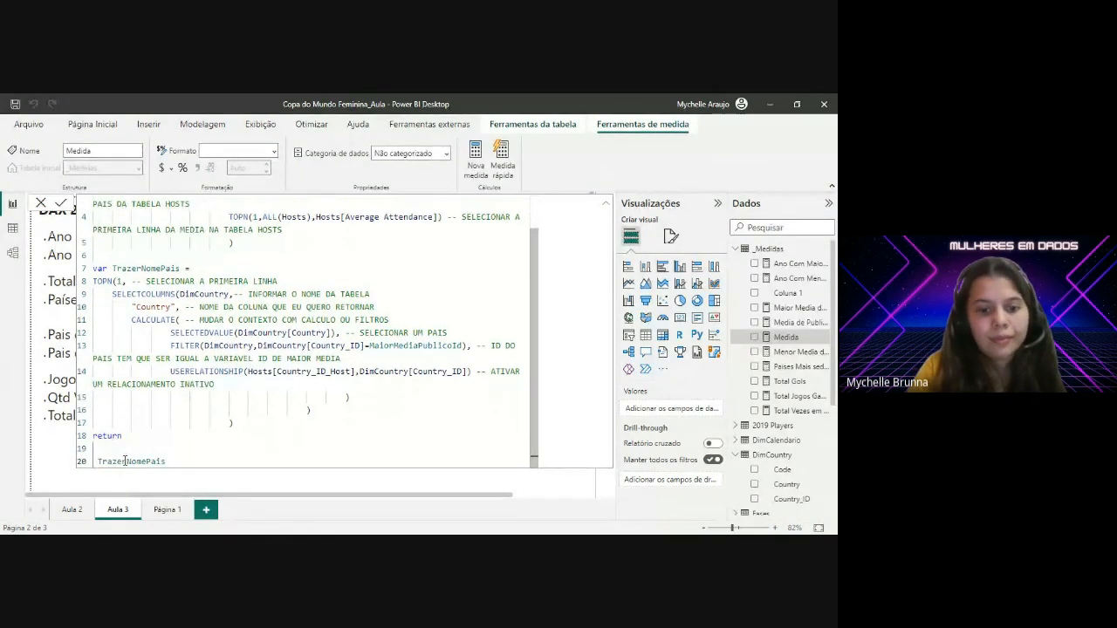
key(Down)
key(Delete)
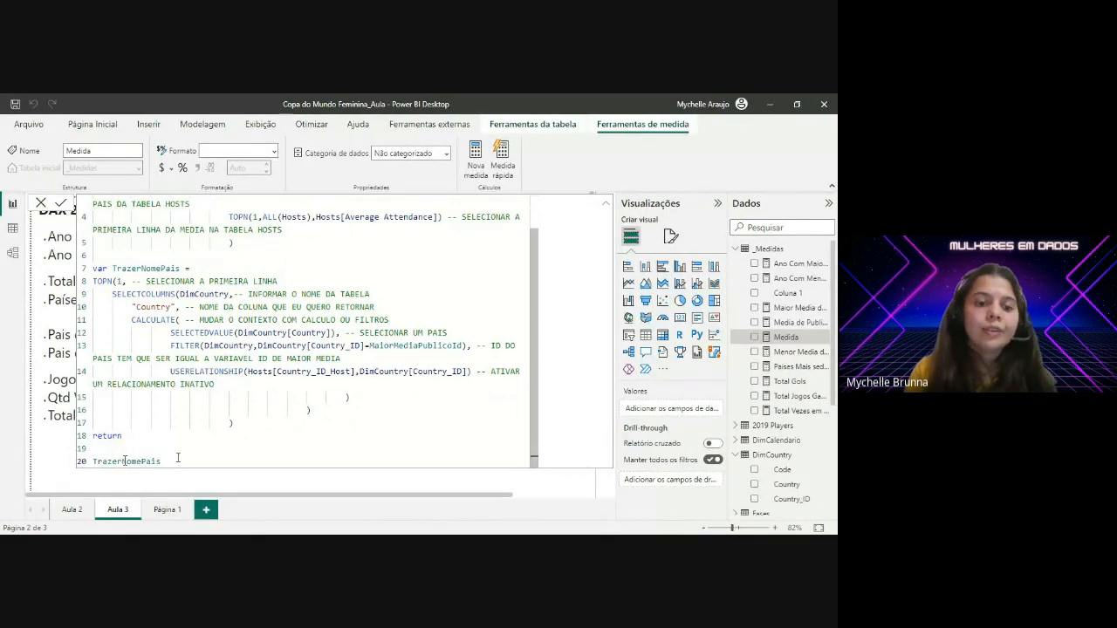
click(190, 462)
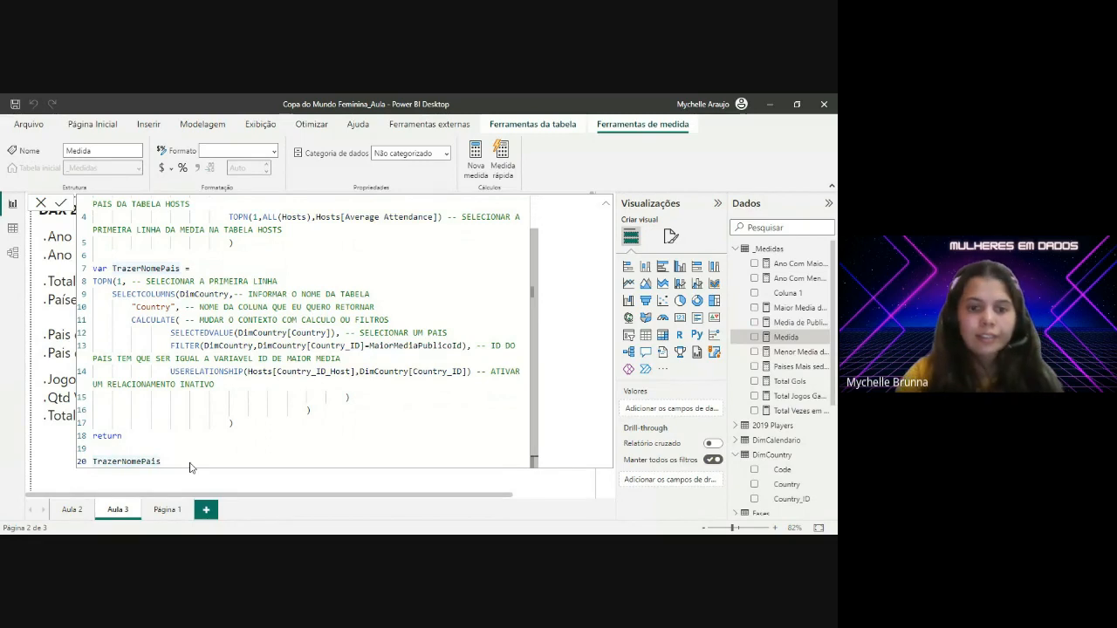
key(Return)
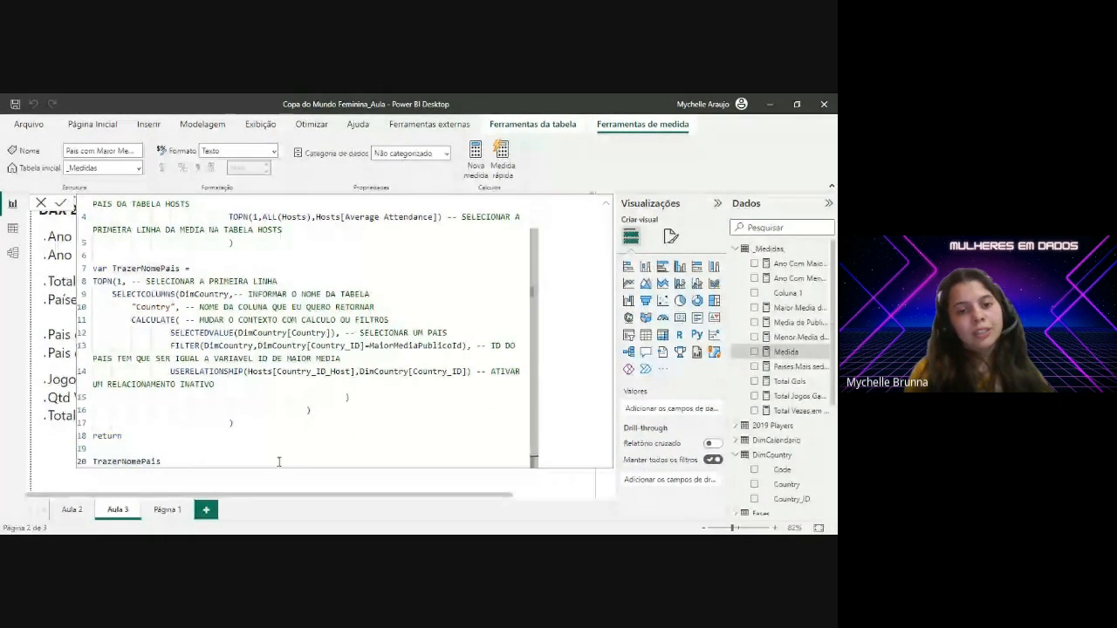
click(337, 480)
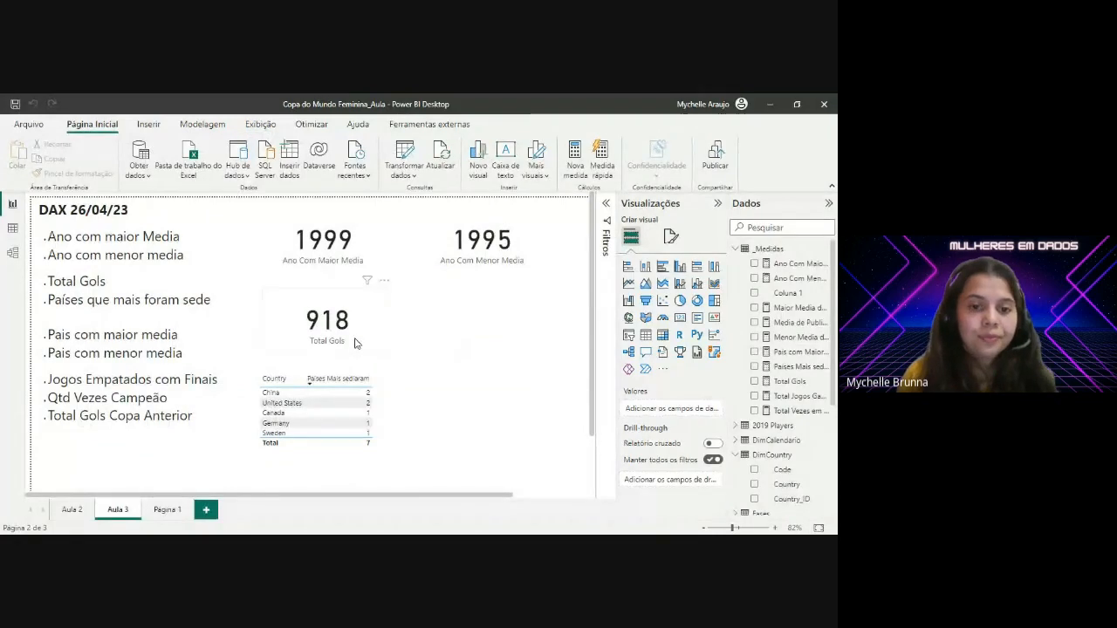
Step: Duplicate the Total Gols card and place the copy beside the original, below the Ano Com Menor Media card
click(356, 343)
key(ctrl+c)
key(ctrl+v)
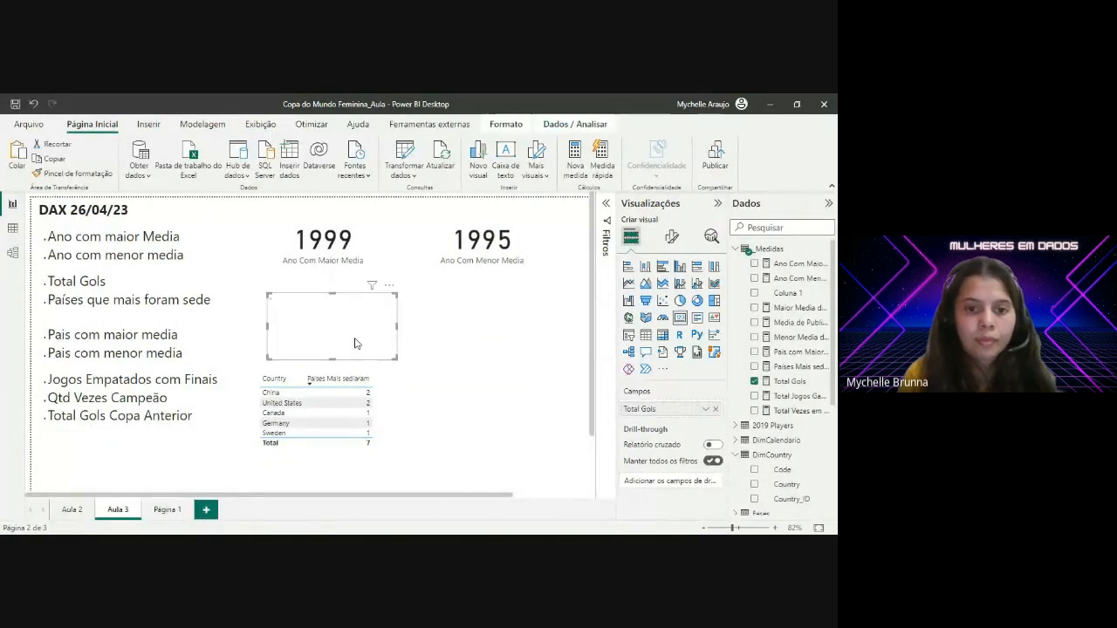
drag(356, 343, 508, 345)
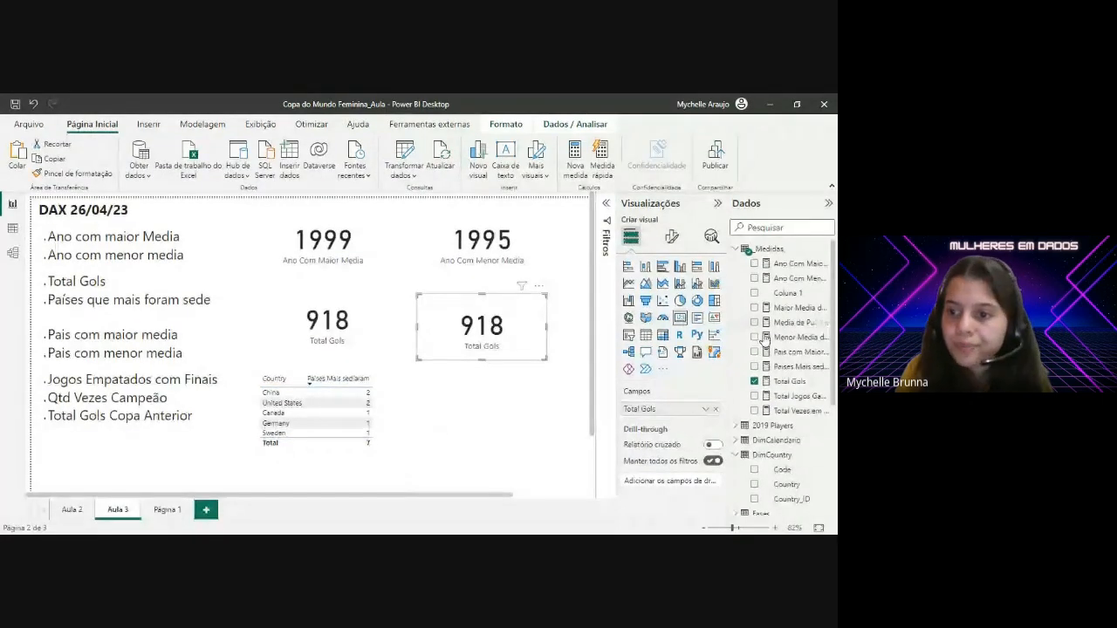
Step: Show the Pais com Maior Media measure in the copied card and make the card wider and slightly shorter
click(793, 355)
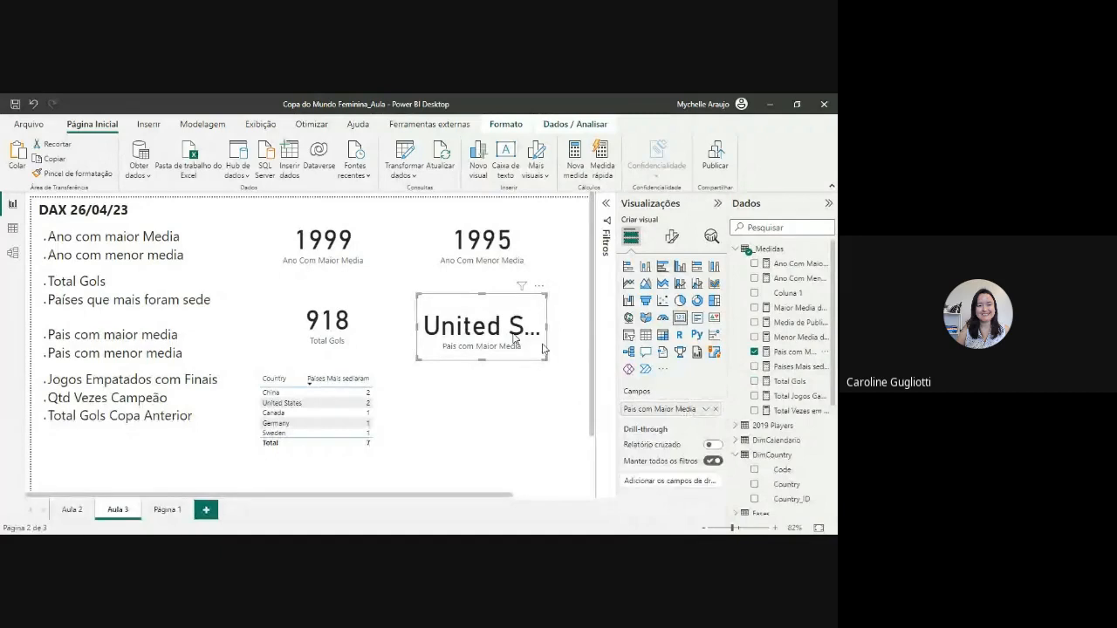
drag(547, 360, 582, 344)
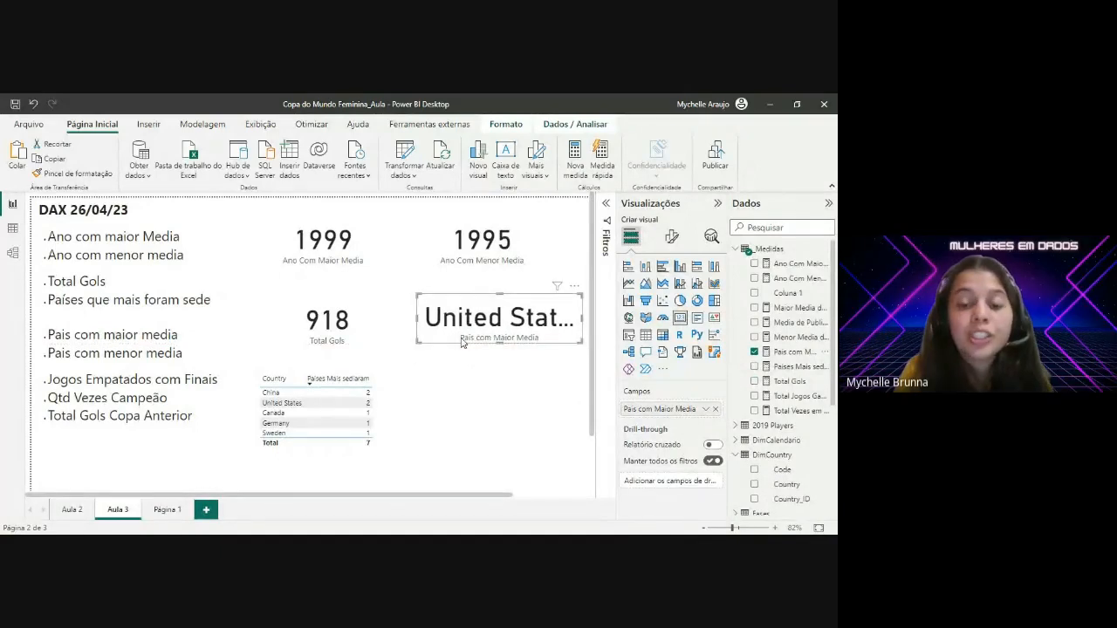
Step: Widen the Pais com Maior Media card until the full country name fits, shift it slightly, and place a duplicate directly below it
drag(417, 317, 400, 320)
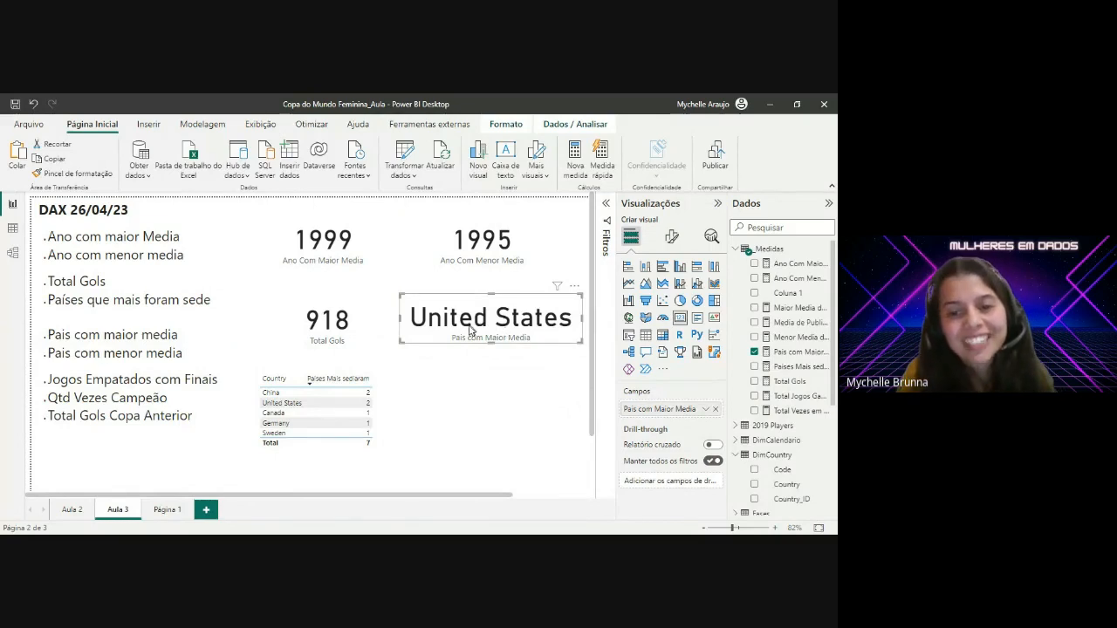
drag(474, 330, 468, 329)
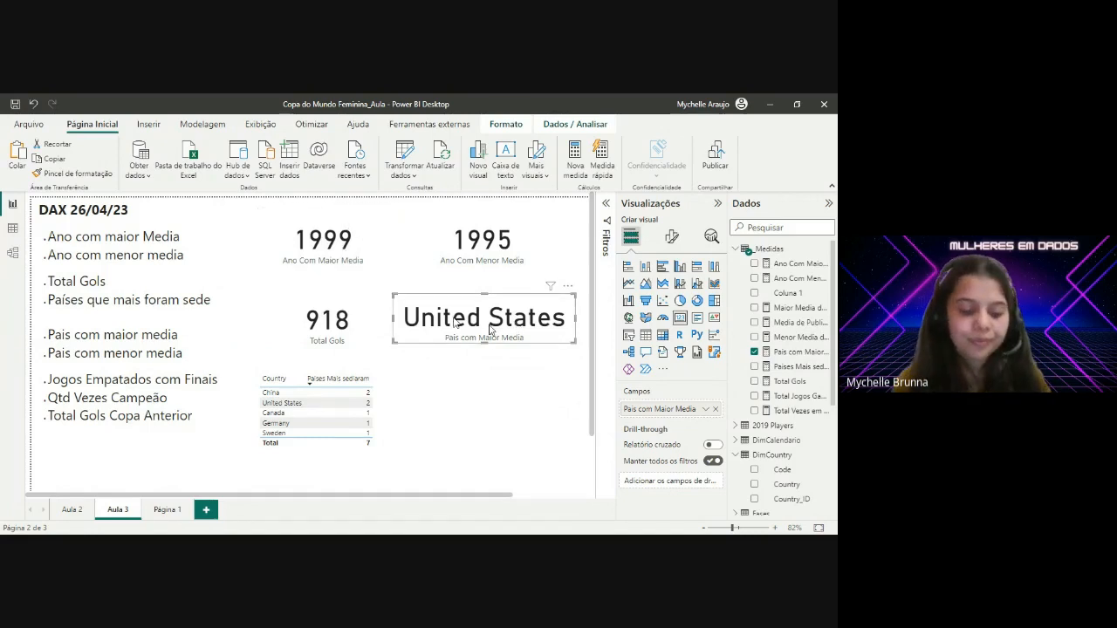
key(ctrl+v)
drag(490, 329, 496, 388)
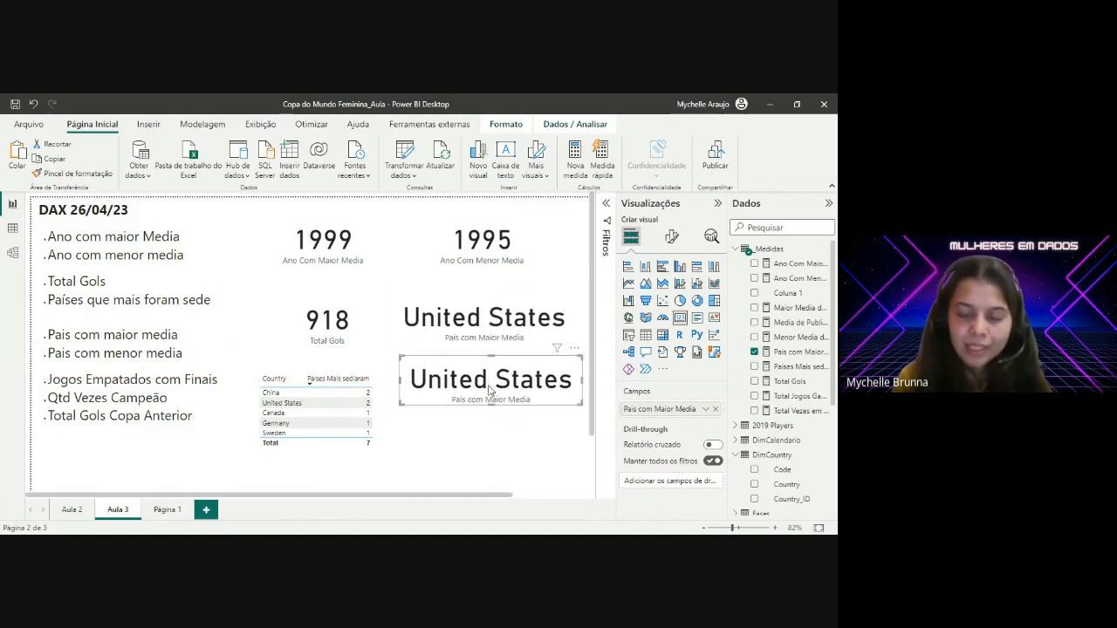
Step: Copy the entire Pais com Maior Media formula and create a new measure in the _Medidas table
click(793, 352)
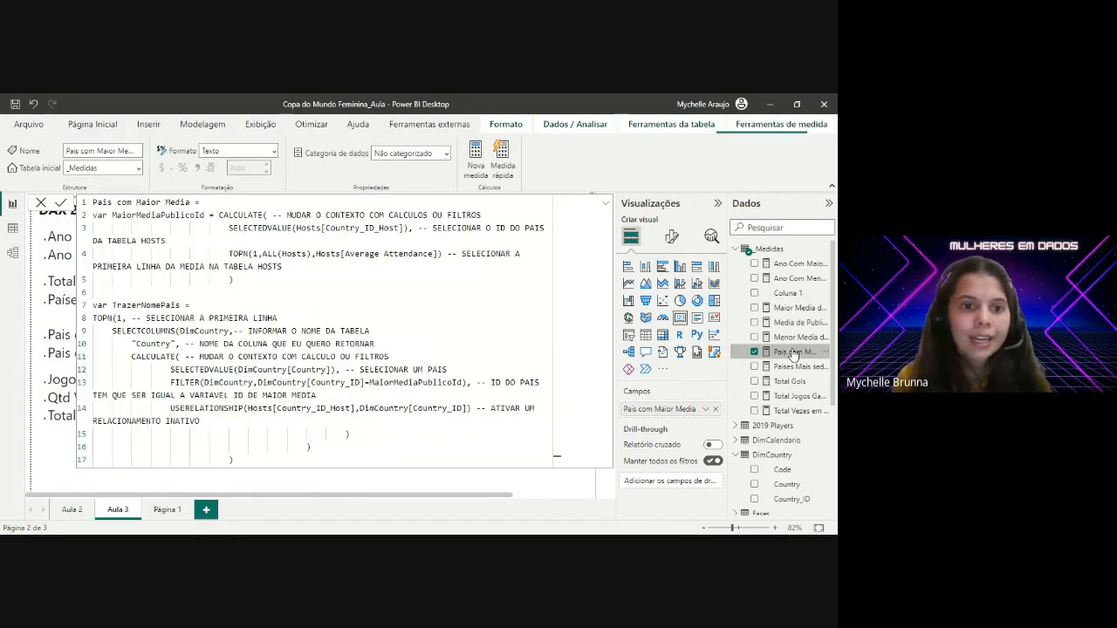
scroll(213, 406, down, 1)
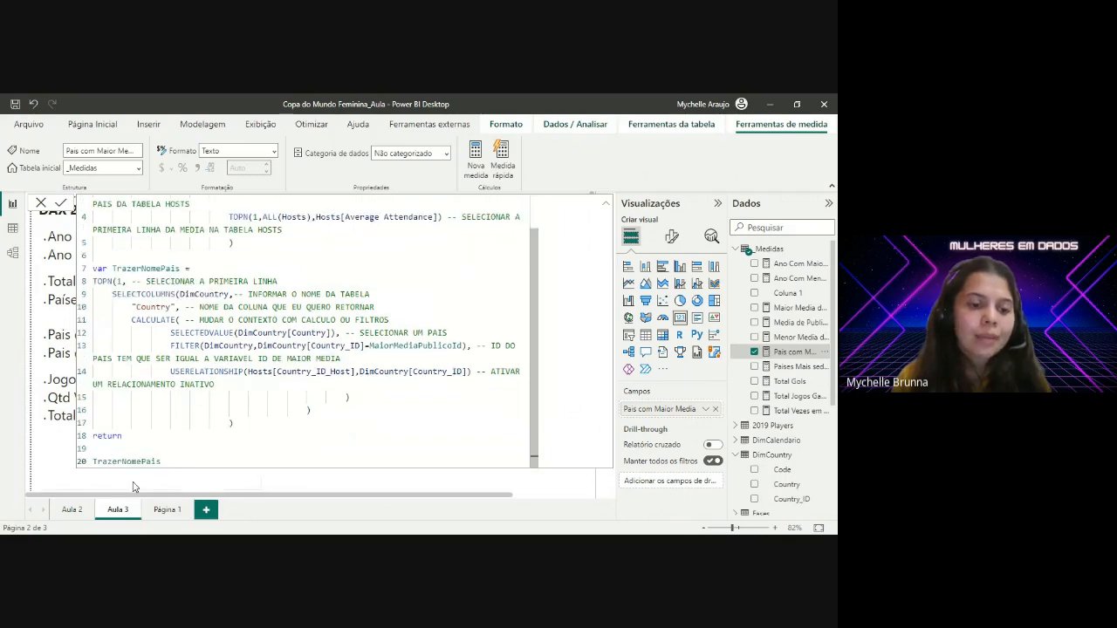
drag(162, 463, 88, 410)
drag(79, 347, 81, 205)
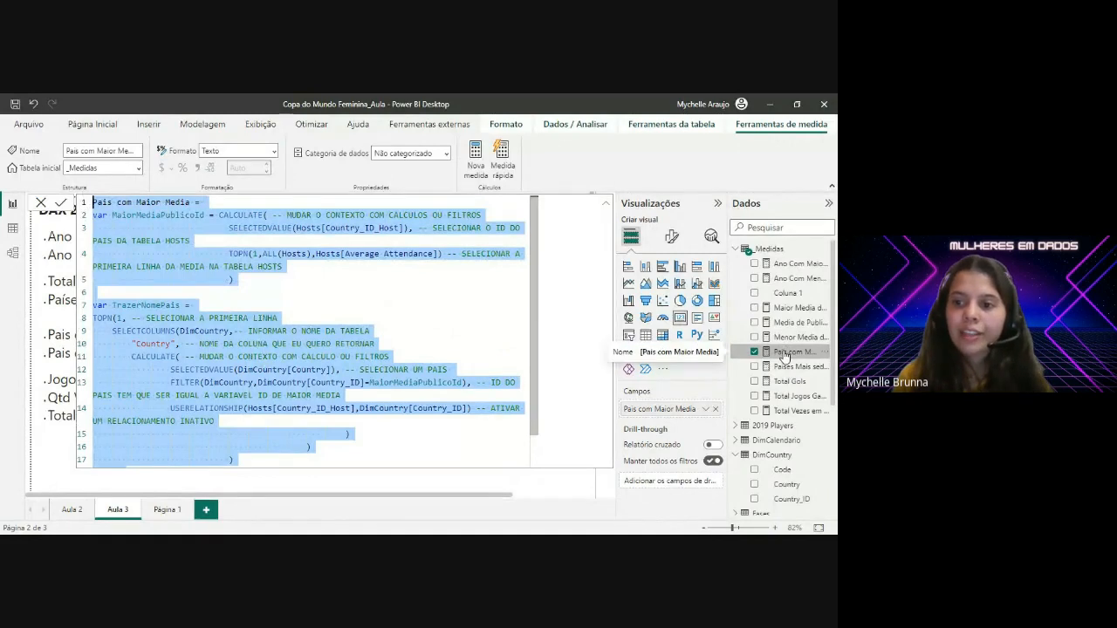
right_click(785, 355)
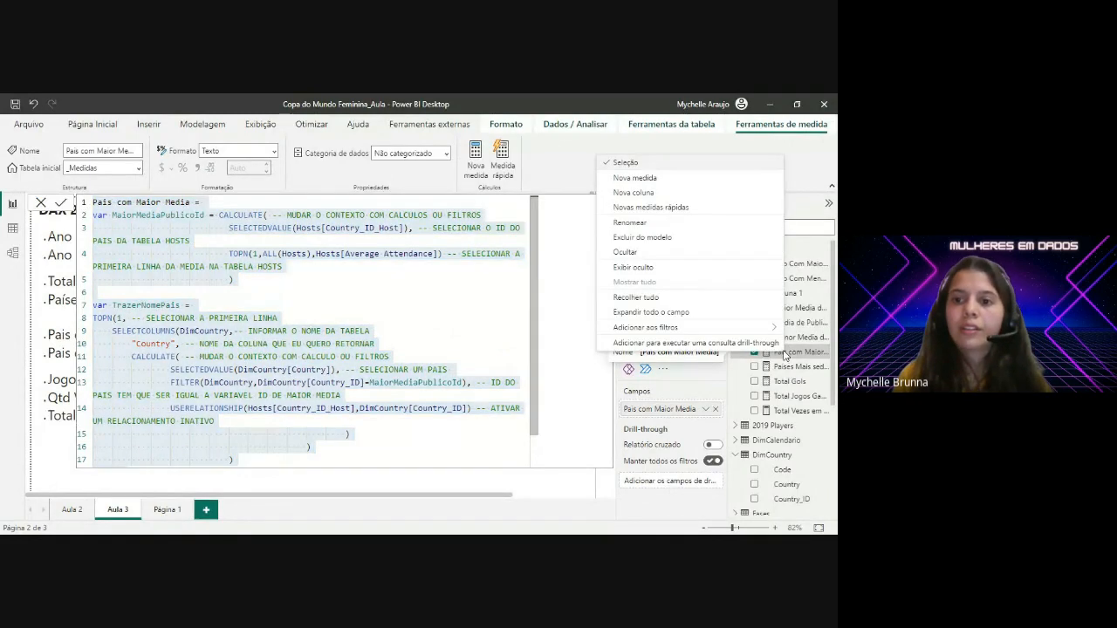
click(643, 182)
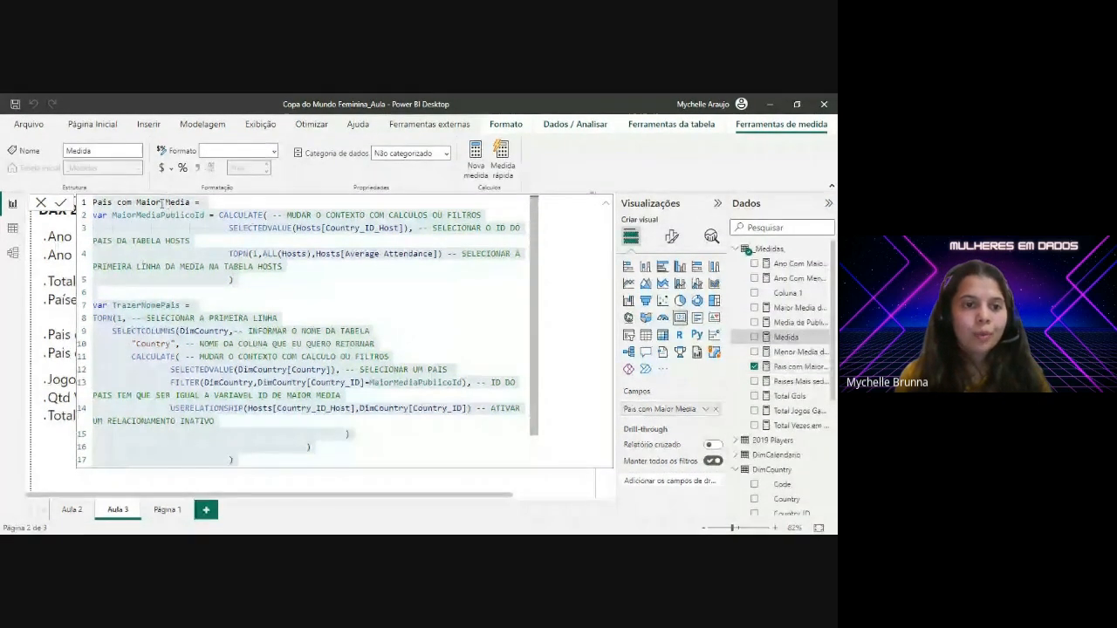
Step: Paste the copied formula into the new measure and change its name to Pais com Menor Media
key(ctrl+v)
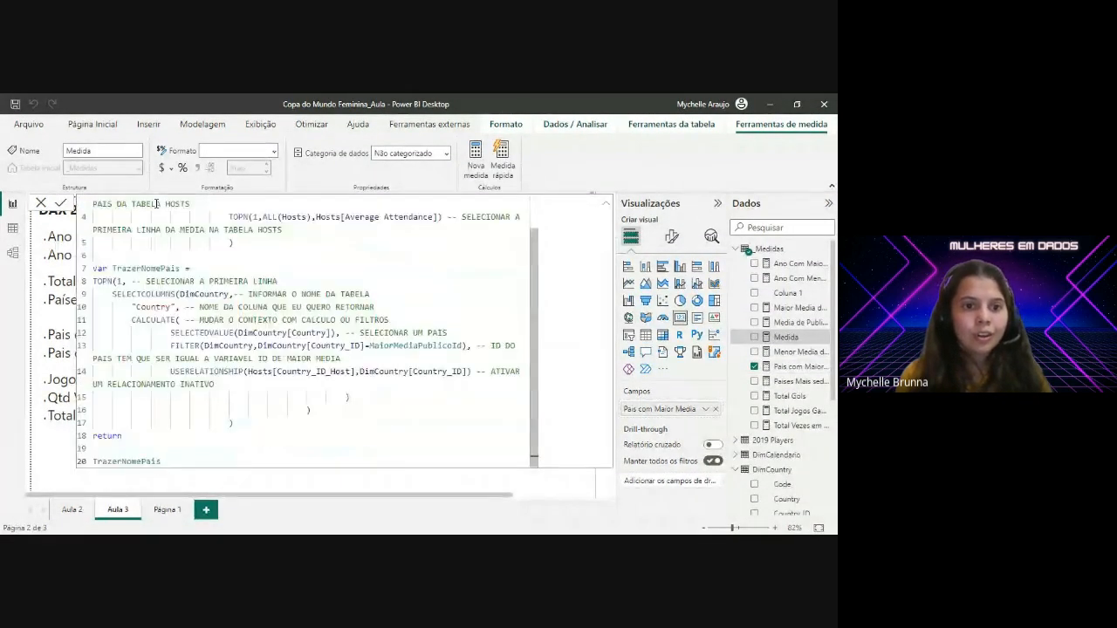
scroll(142, 246, up, 1)
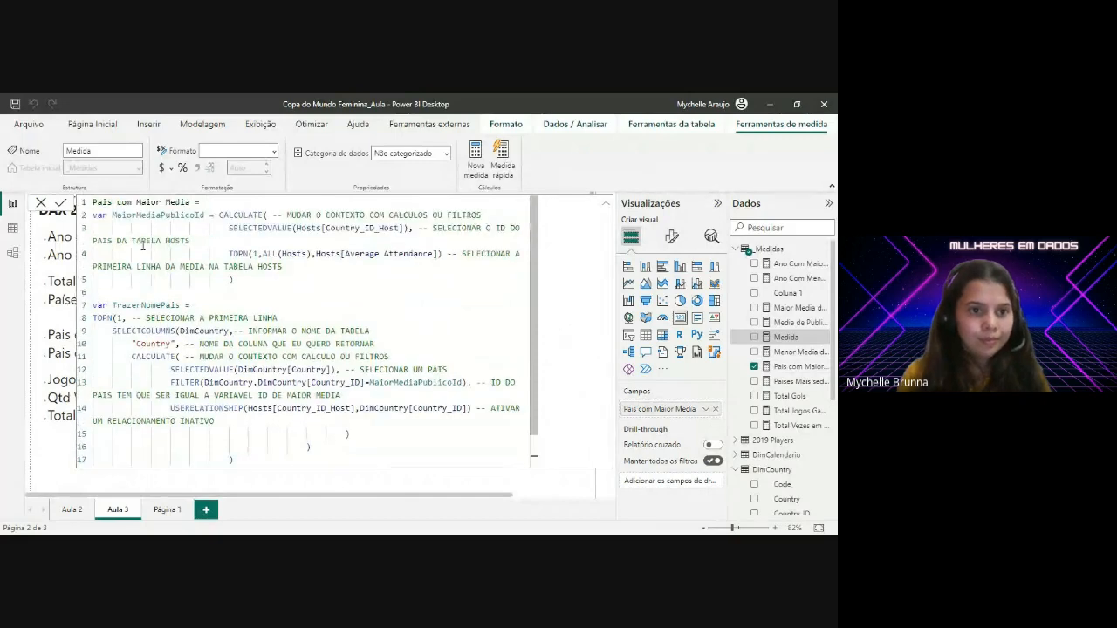
double_click(163, 203)
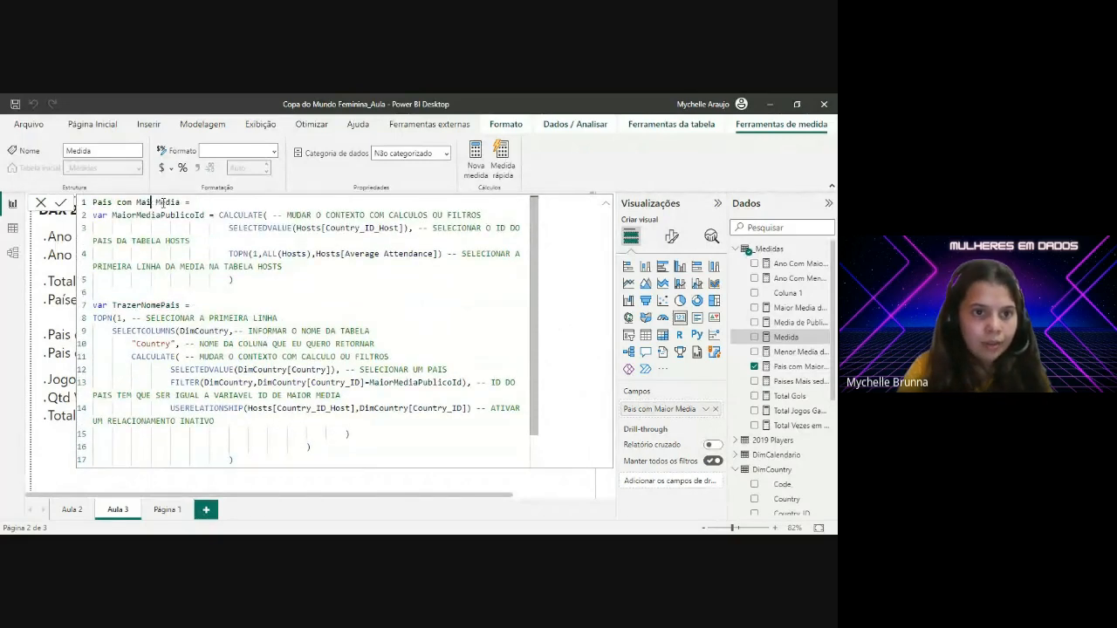
text(Menor)
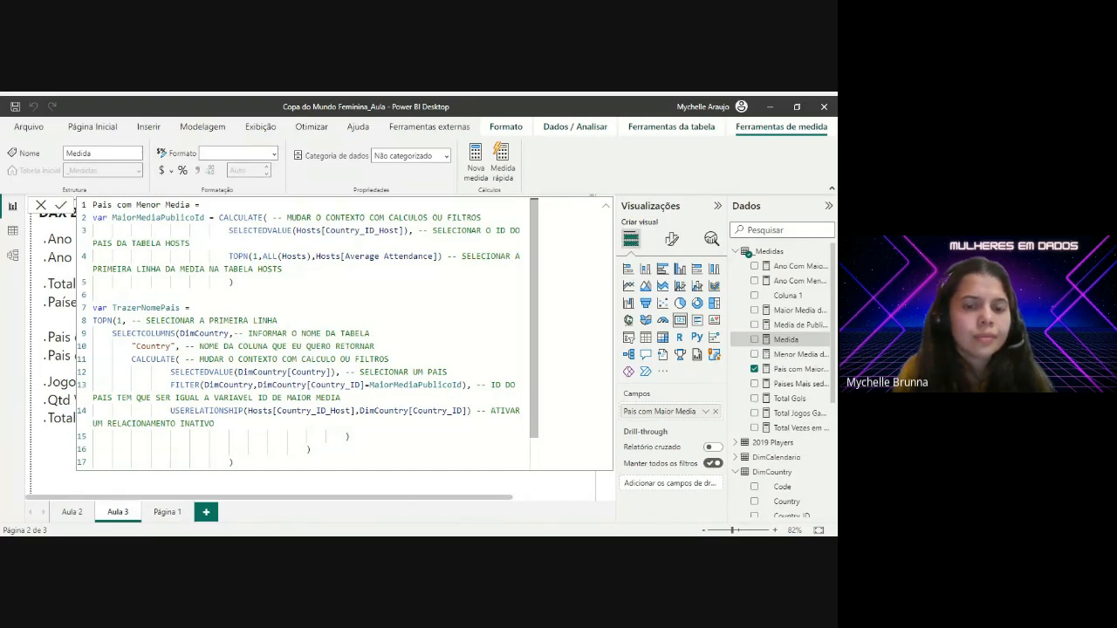
Step: Replace the new measure's whole formula with the prepared Pais Com Menor Media code, which uses PaisMenorId and MINX over Hosts[Average Attendance]
key(alt+Tab)
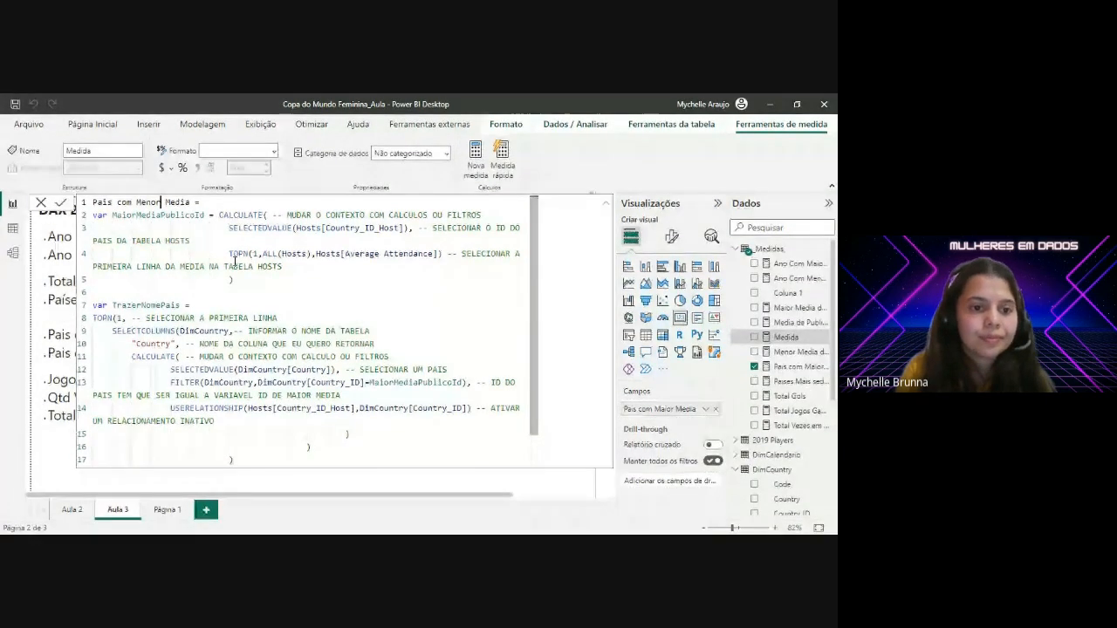
scroll(208, 413, down, 1)
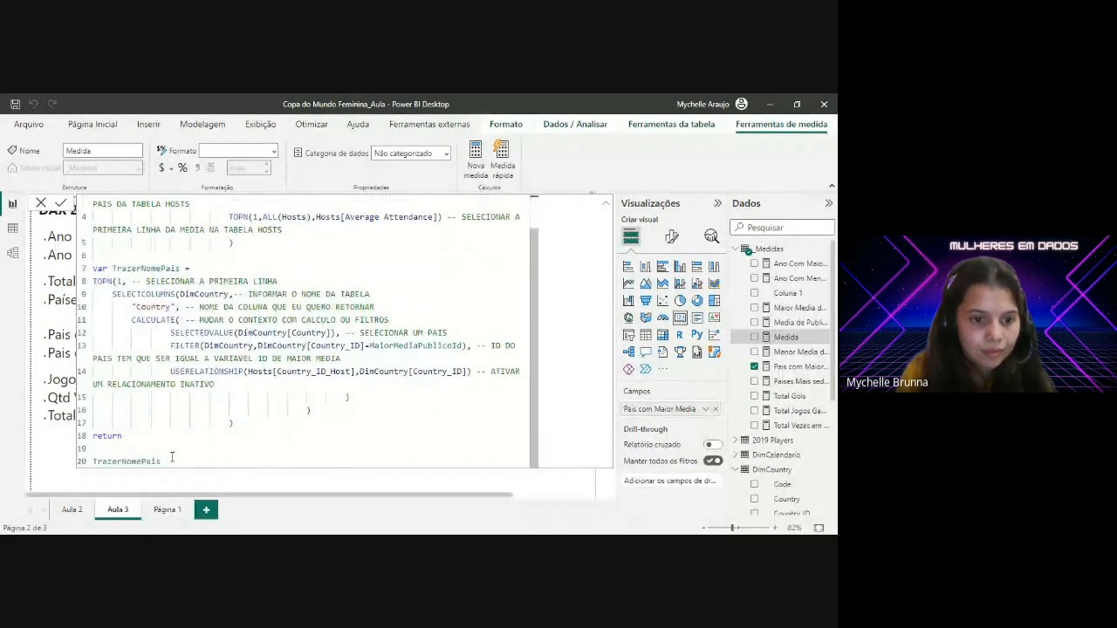
drag(162, 460, 90, 201)
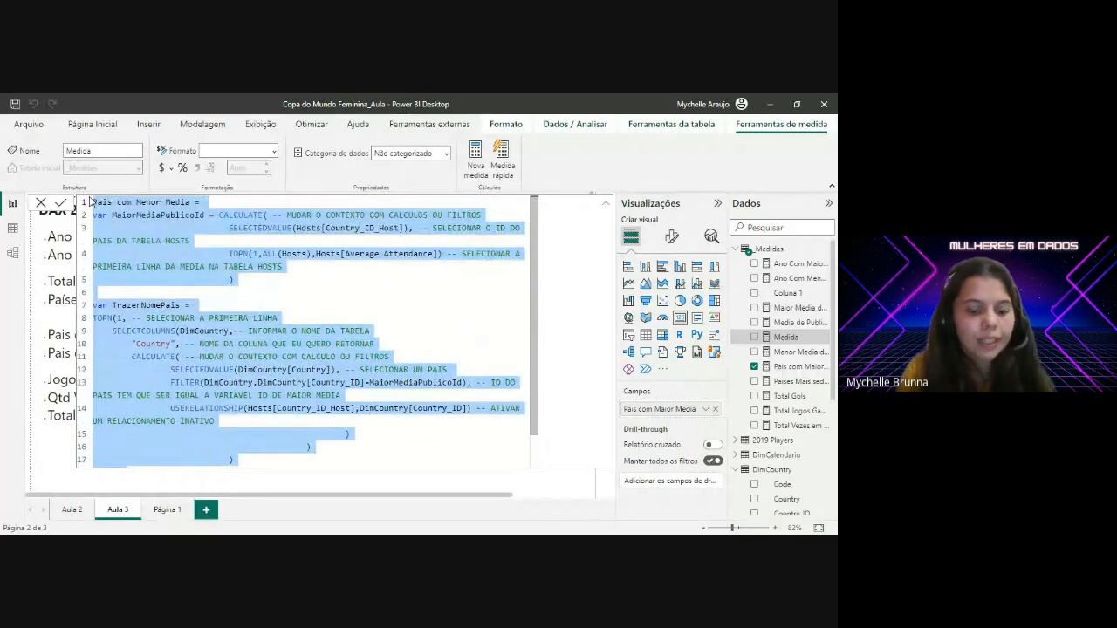
key(ctrl+v)
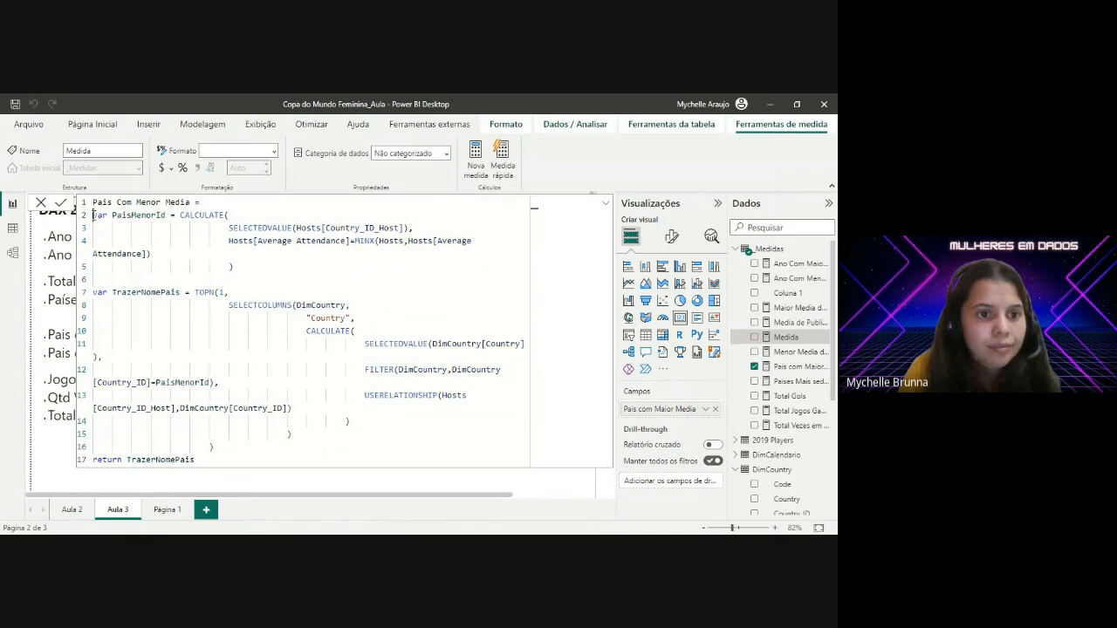
Step: Reduce the indentation of the SELECTEDVALUE and Hosts[Average Attendance] lines in the PaisMenorId variable by one level
drag(93, 214, 156, 228)
click(155, 229)
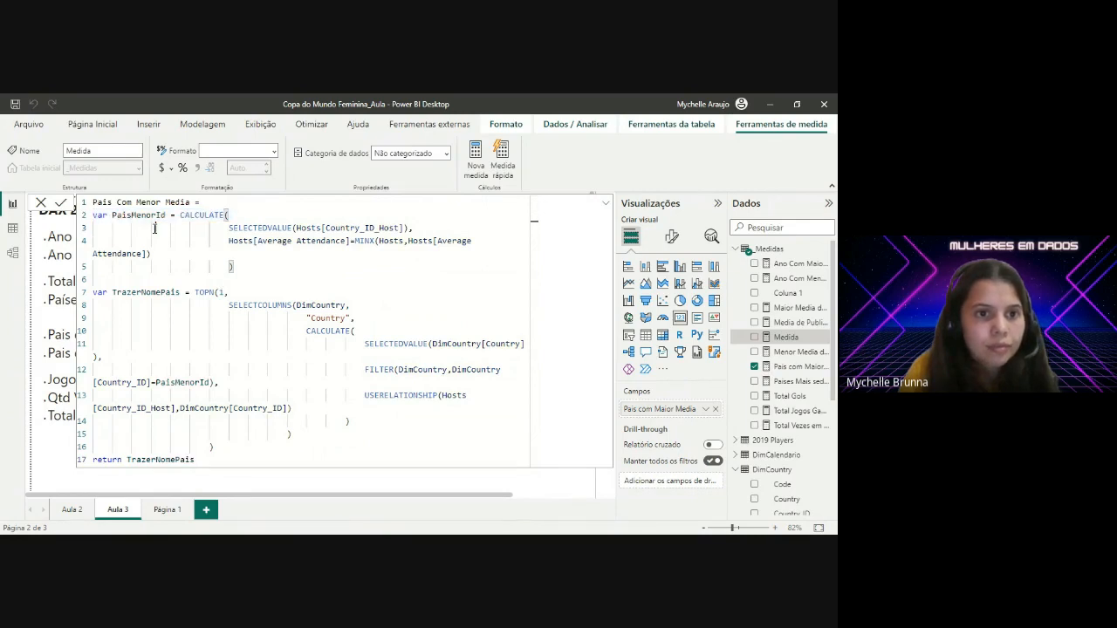
key(BackSpace)
click(229, 240)
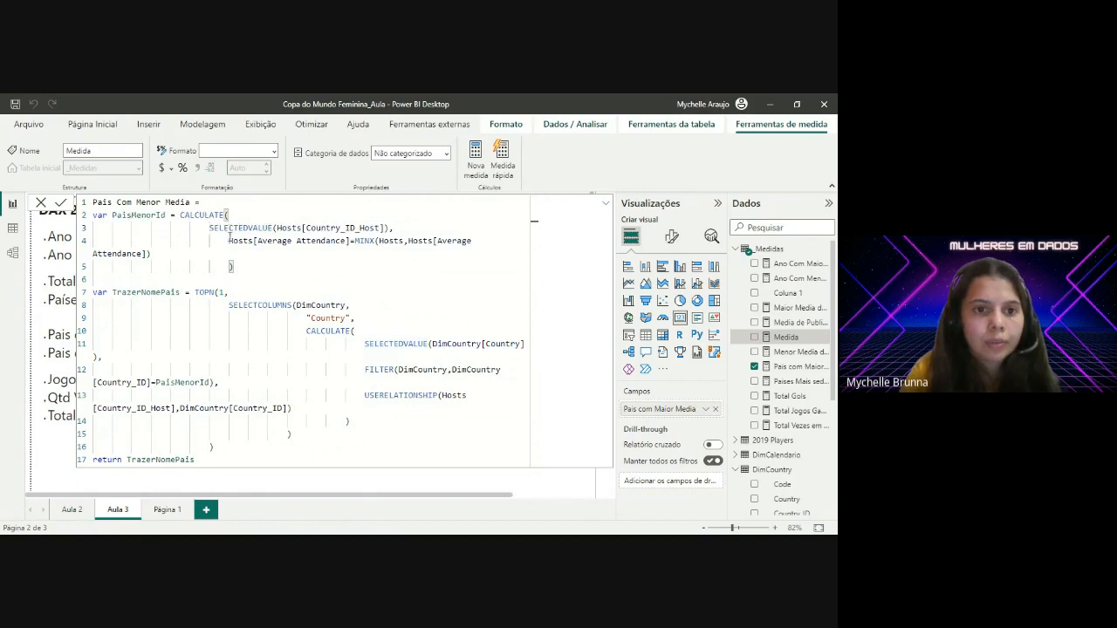
key(BackSpace)
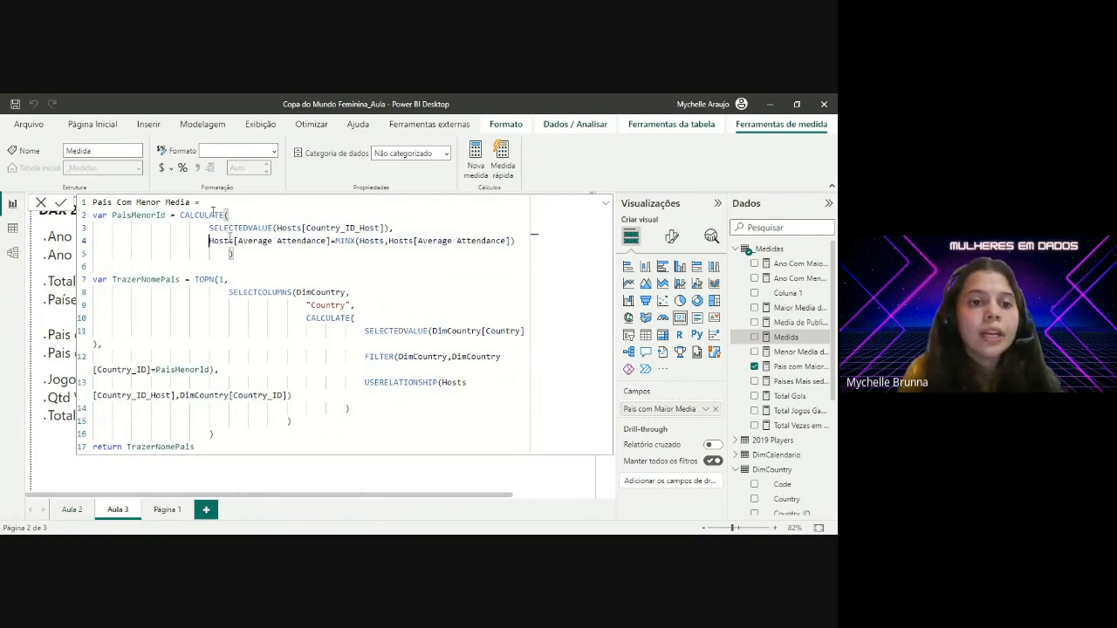
Step: Add the comment "-- MUDAR O CONTEXTO COM CALCULOS OU FILTROS" after CALCULATE( in the PaisMenorId variable
click(245, 212)
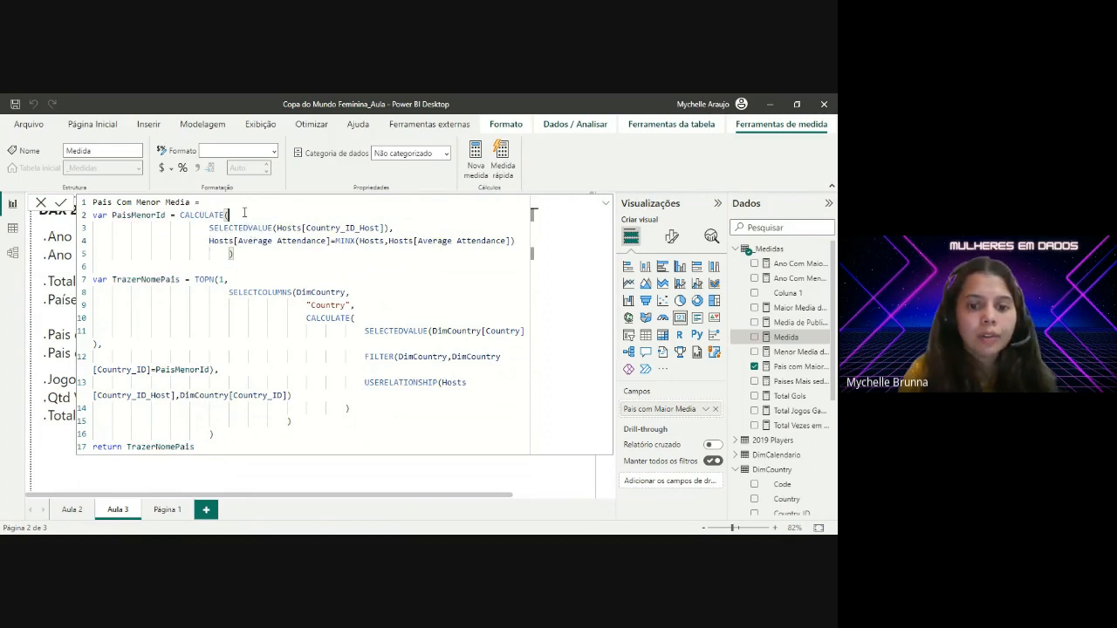
text(--me)
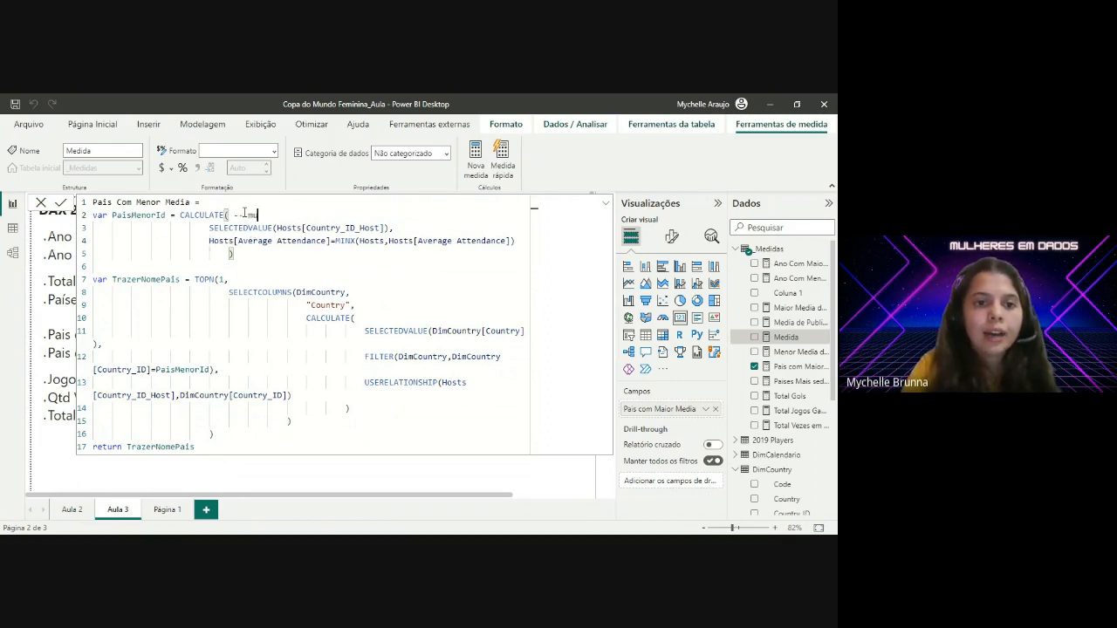
key(BackSpace)
key(BackSpace)
text(MUDAR O CONTE)
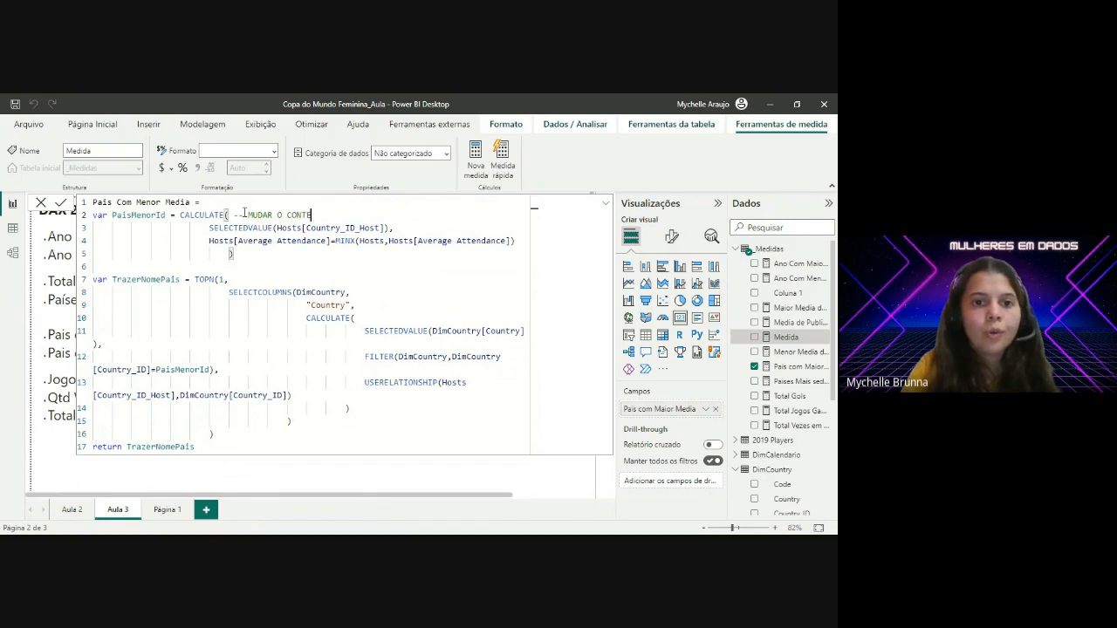
text(XTO)
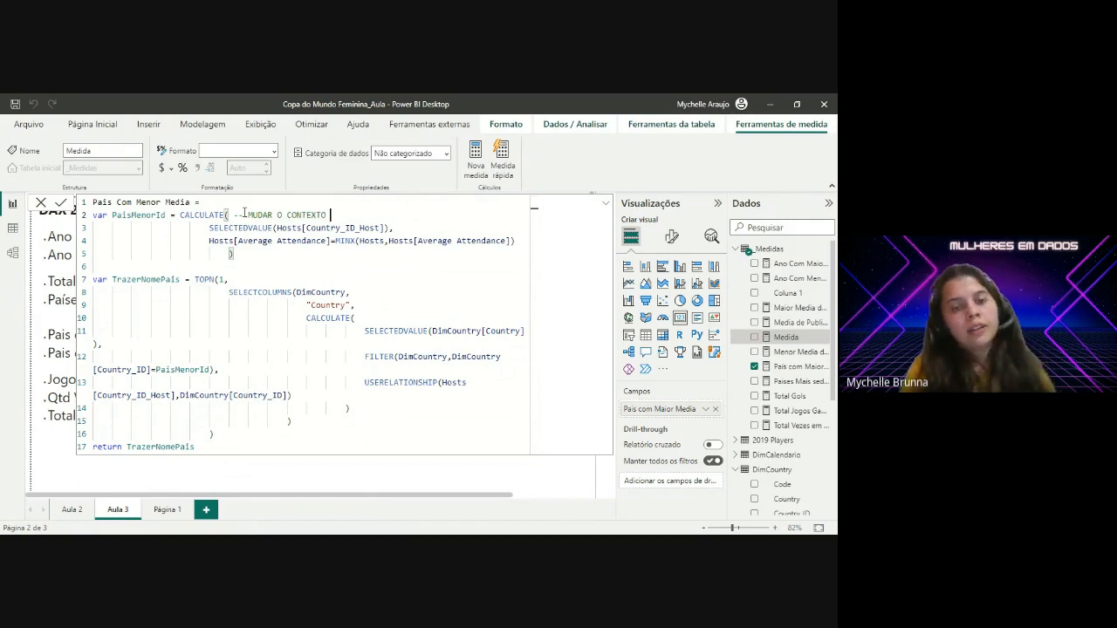
text( COM CALCULOS )
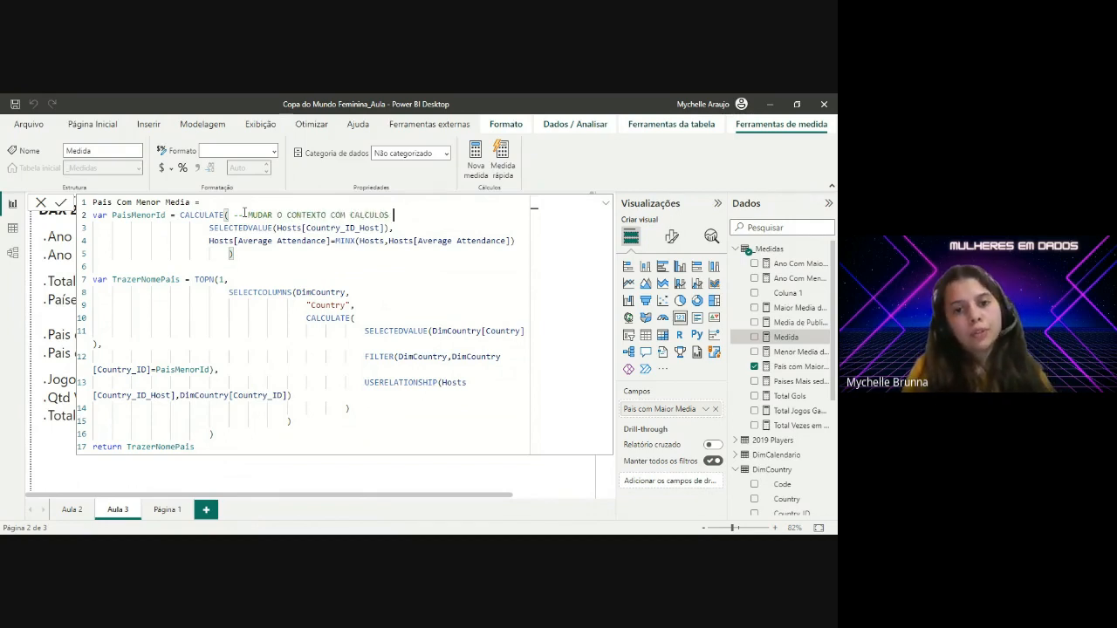
text(OU FILTROS)
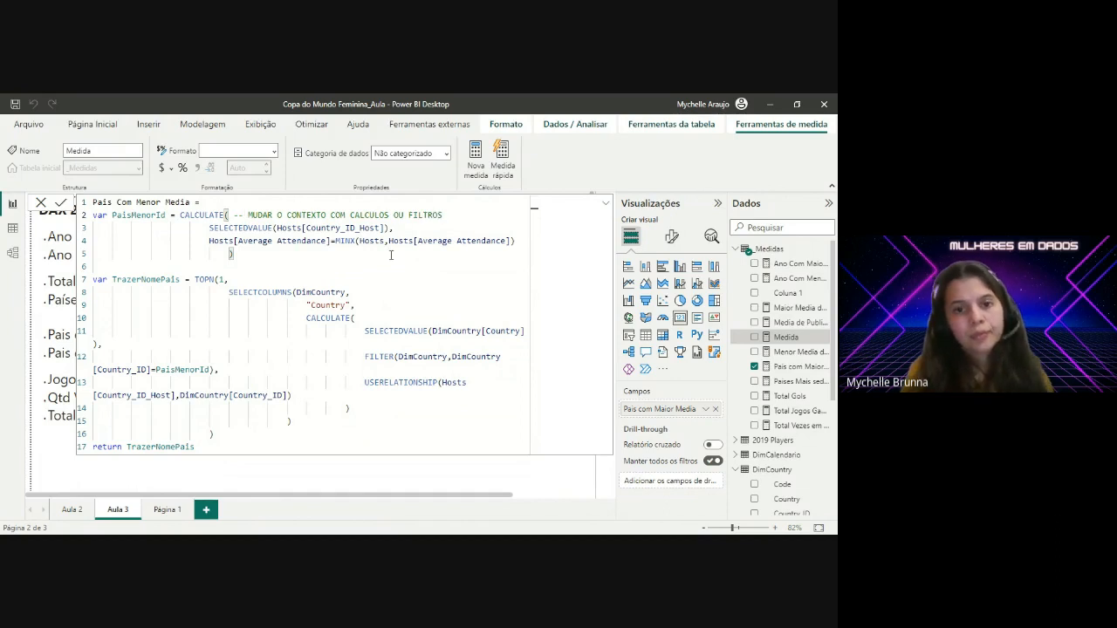
Step: Comment the SELECTEDVALUE line of PaisMenorId with "-- SELECIONAR O ID DO PAIS"
click(410, 223)
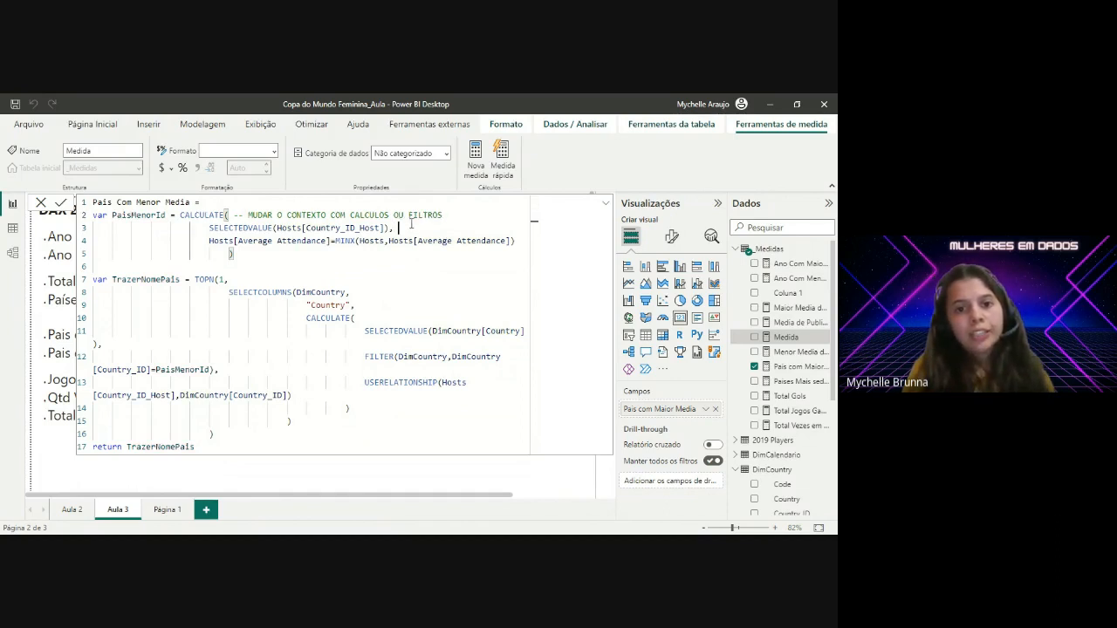
text(-)
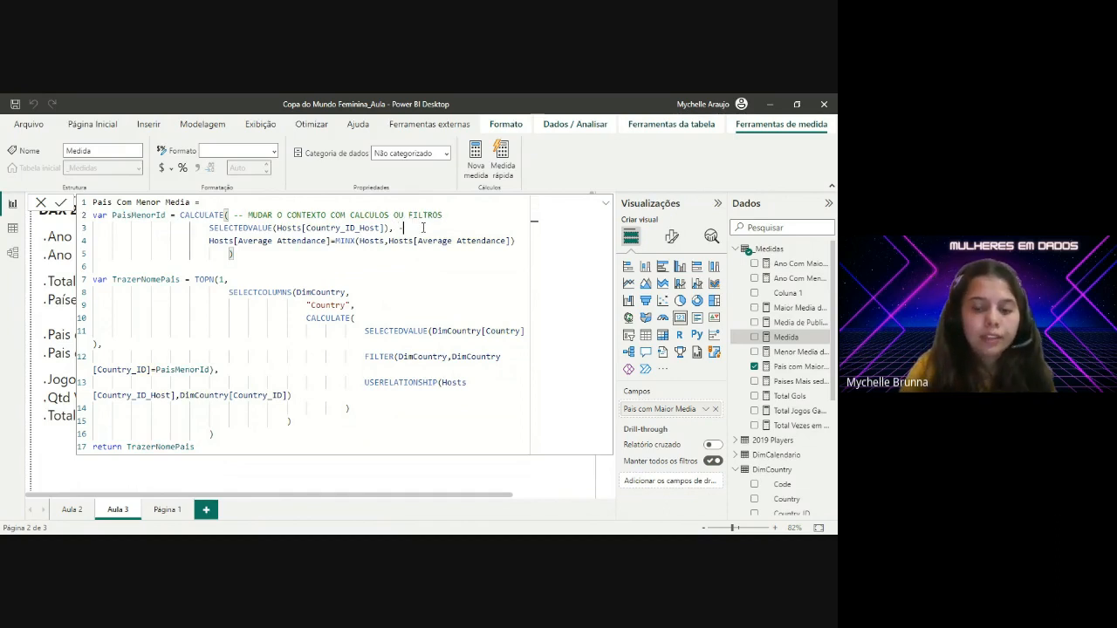
text(- SELECIONAR O)
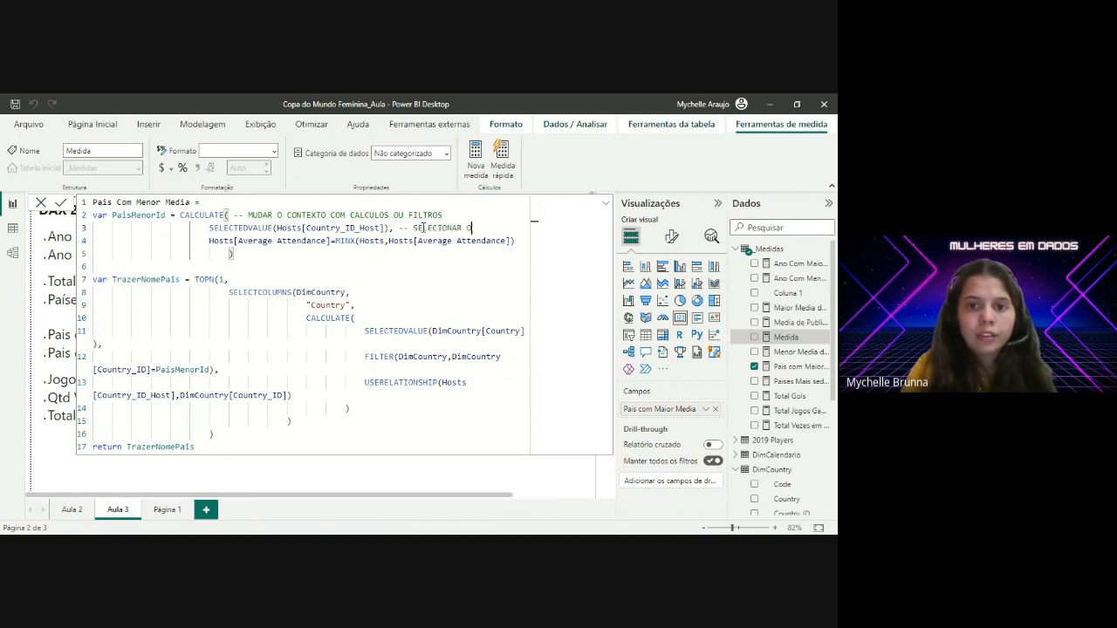
text( ID DO PAIS)
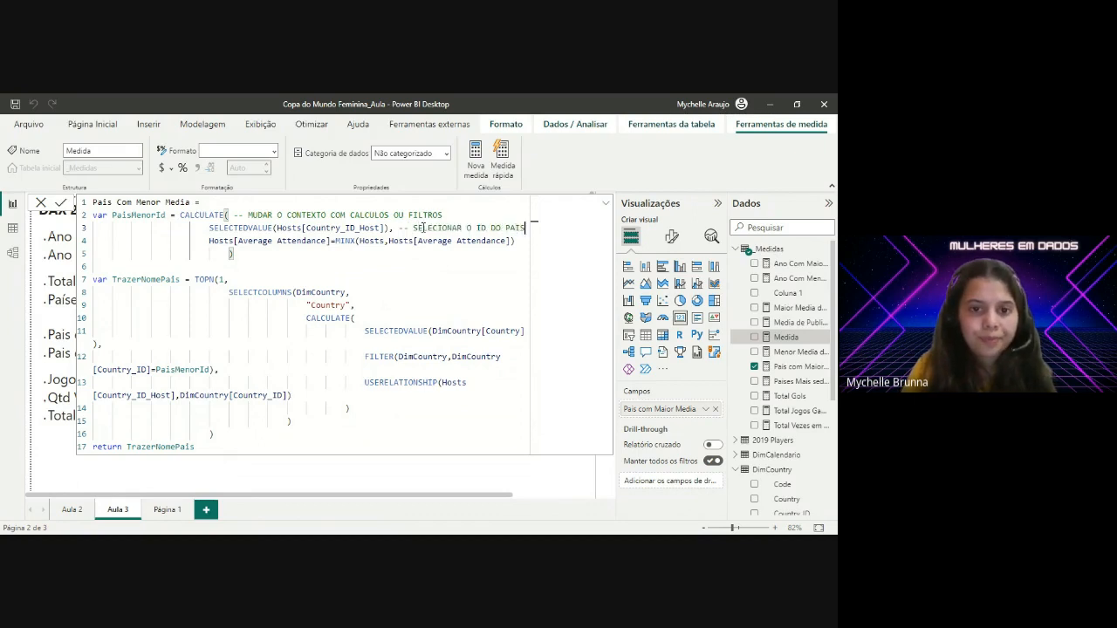
Step: Add the comment "-- QUANDO A MEDIA FOR A MENOR MEDIA NA TABELA" at the end of the MINX line
click(520, 241)
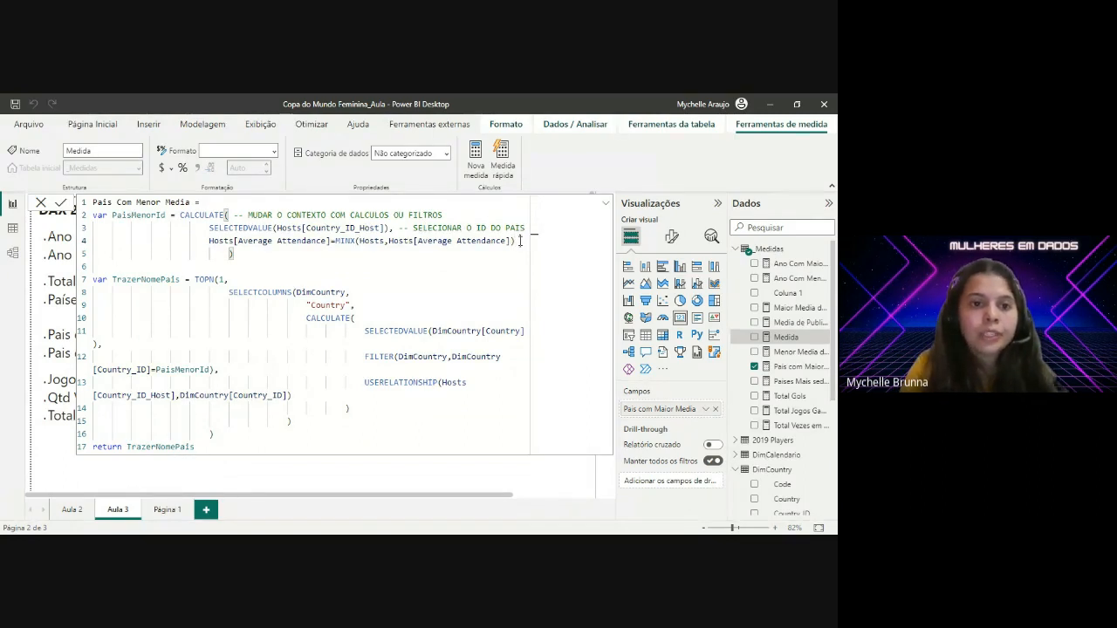
key(Return)
text(--)
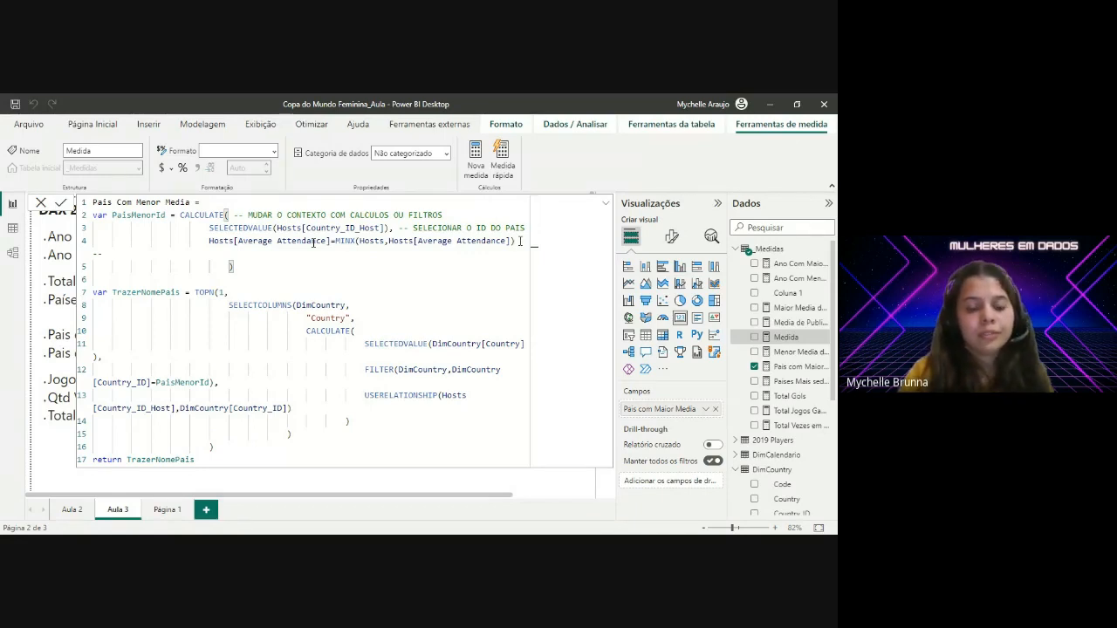
text(QUANDO A MED)
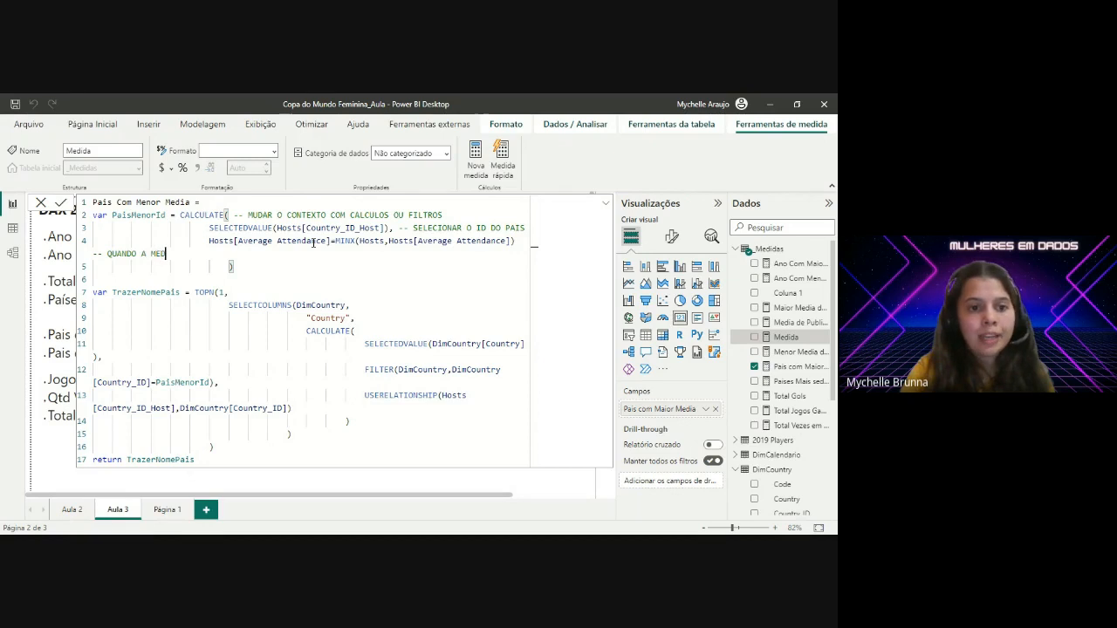
text(IA FOR A )
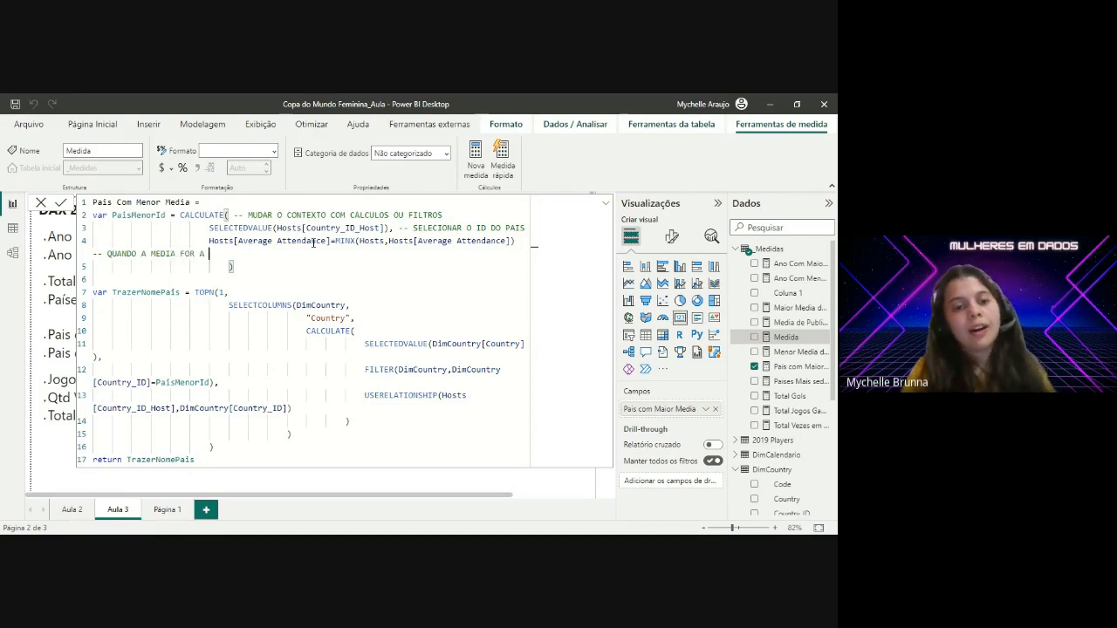
text(MENOR MEDIA)
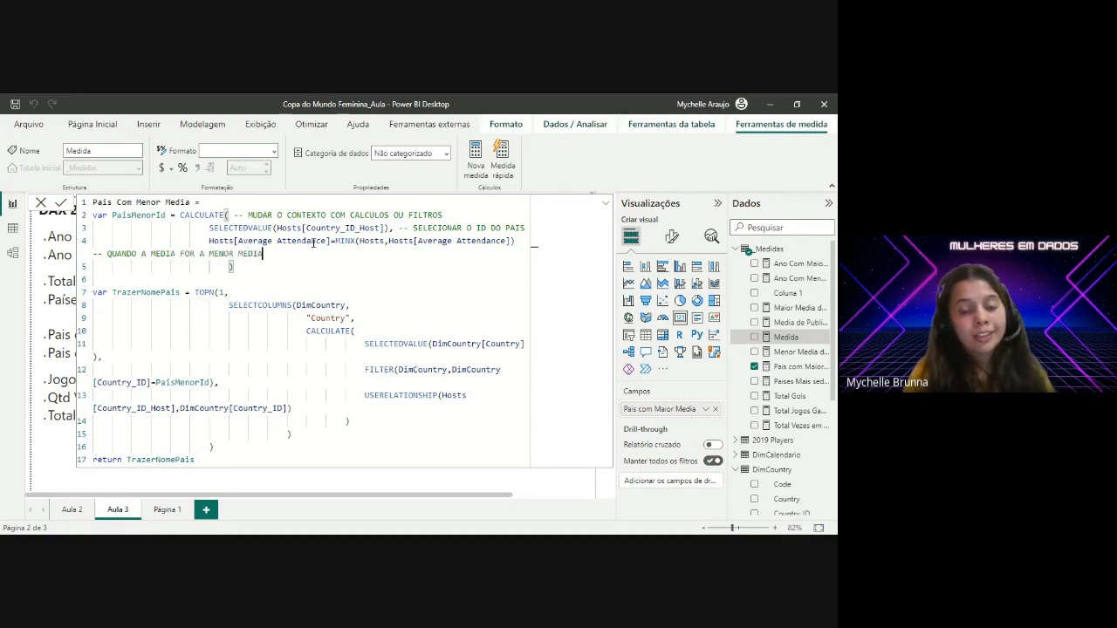
text( NA TABELA)
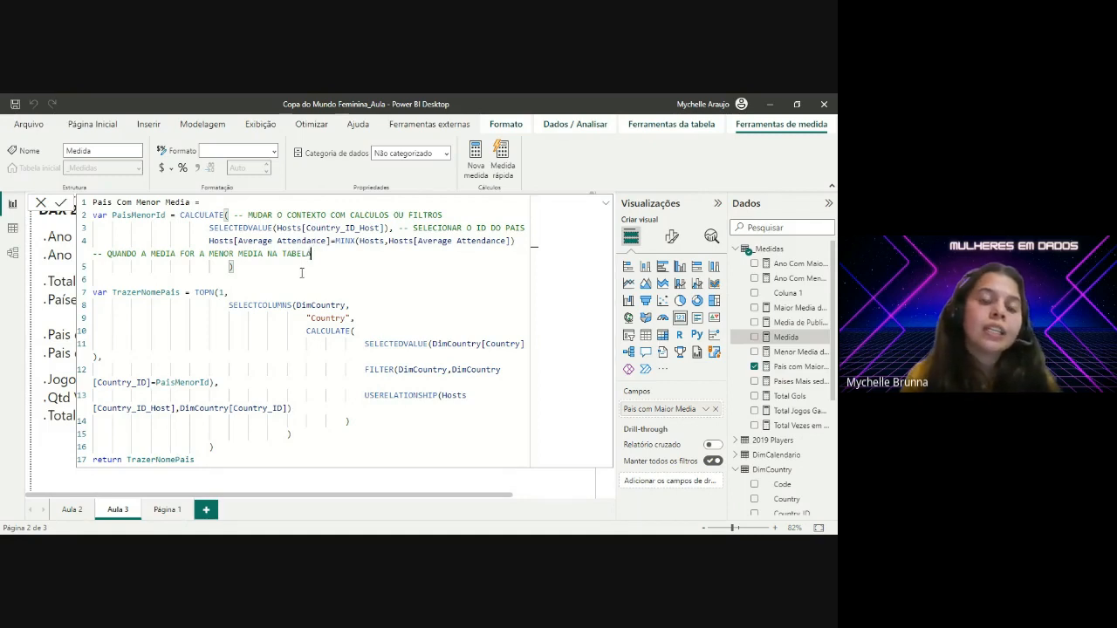
Step: In the TrazerNomePais variable, reduce the indentation of the SELECTCOLUMNS line by one level and of the "Country" and CALCULATE( lines by two
click(384, 252)
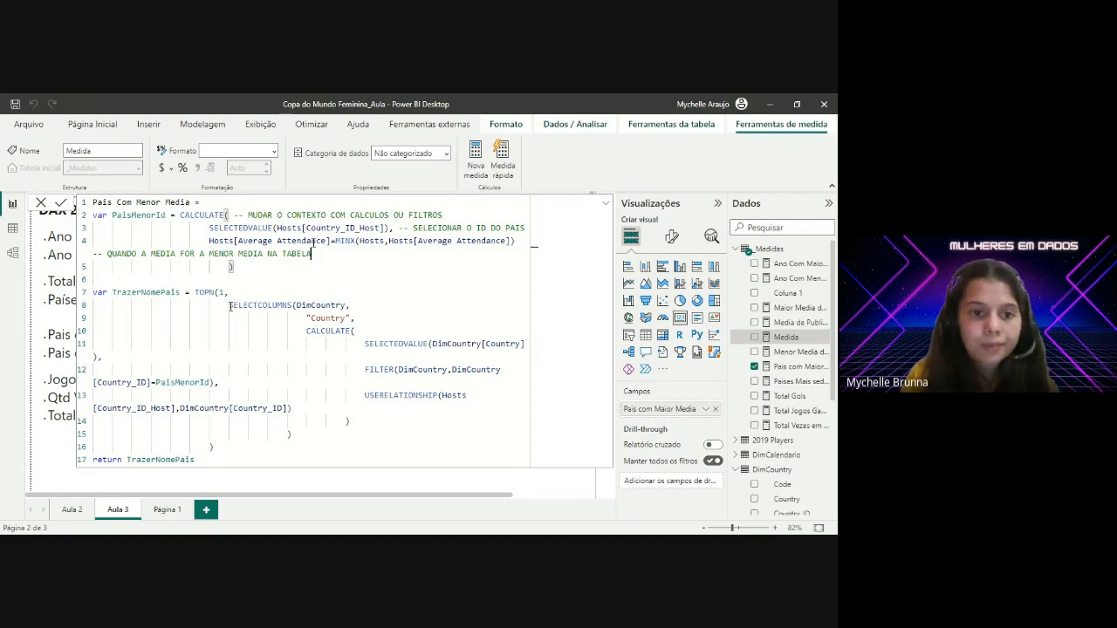
double_click(231, 306)
key(shift+Tab)
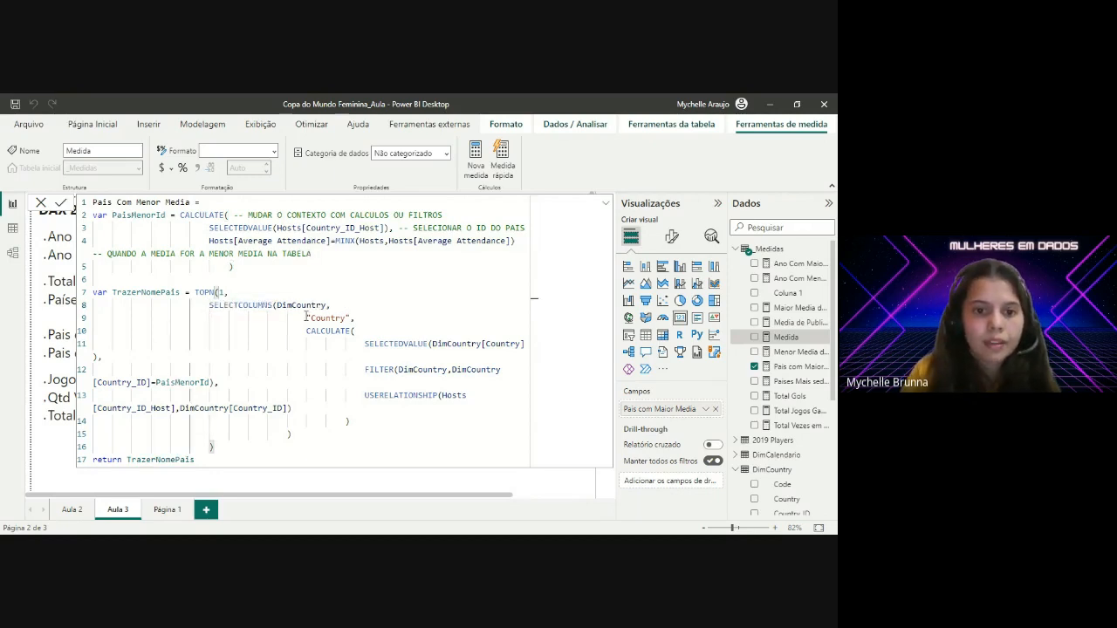
click(307, 318)
key(shift+Tab)
key(shift+Tab)
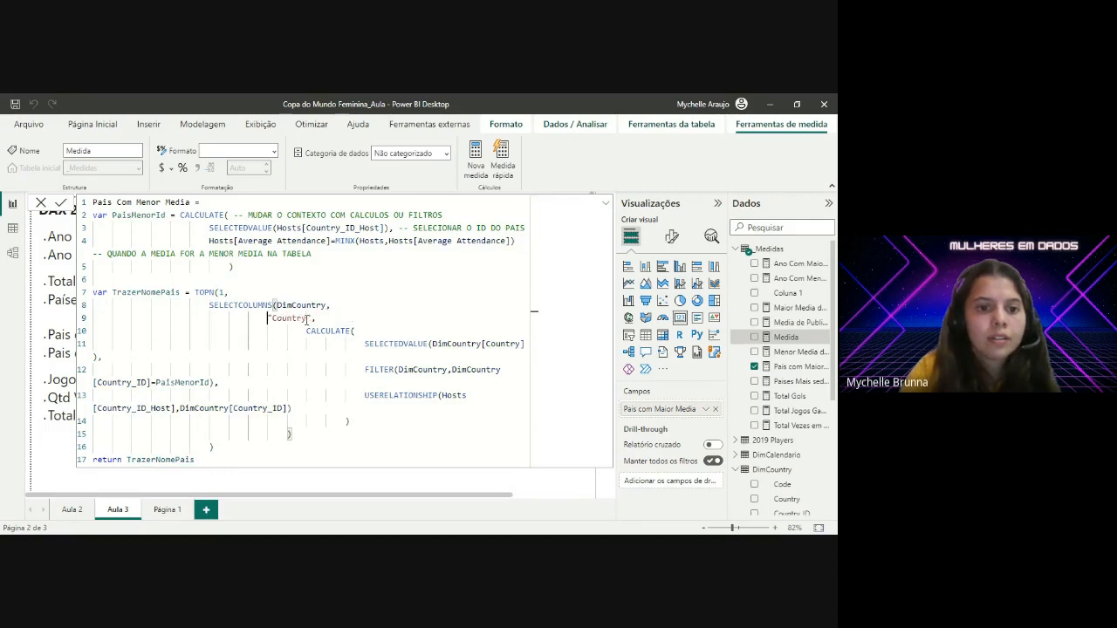
click(306, 331)
key(shift+Tab)
key(shift+Tab)
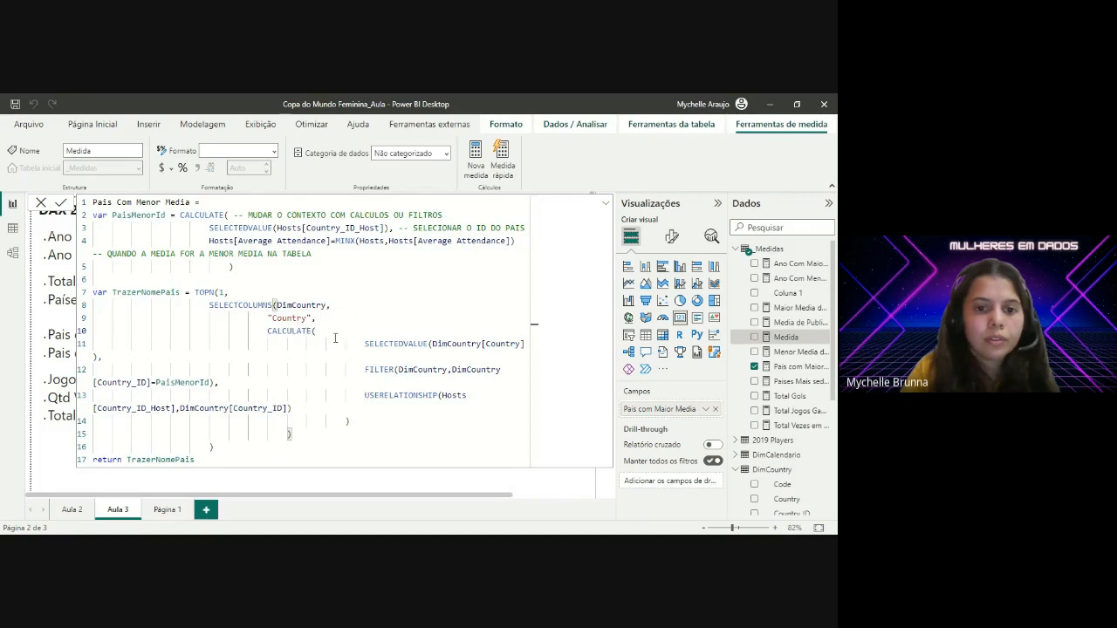
Step: Reduce the indentation of the SELECTEDVALUE, FILTER and USERELATIONSHIP lines in TrazerNomePais by four levels each
click(365, 344)
key(shift+Tab)
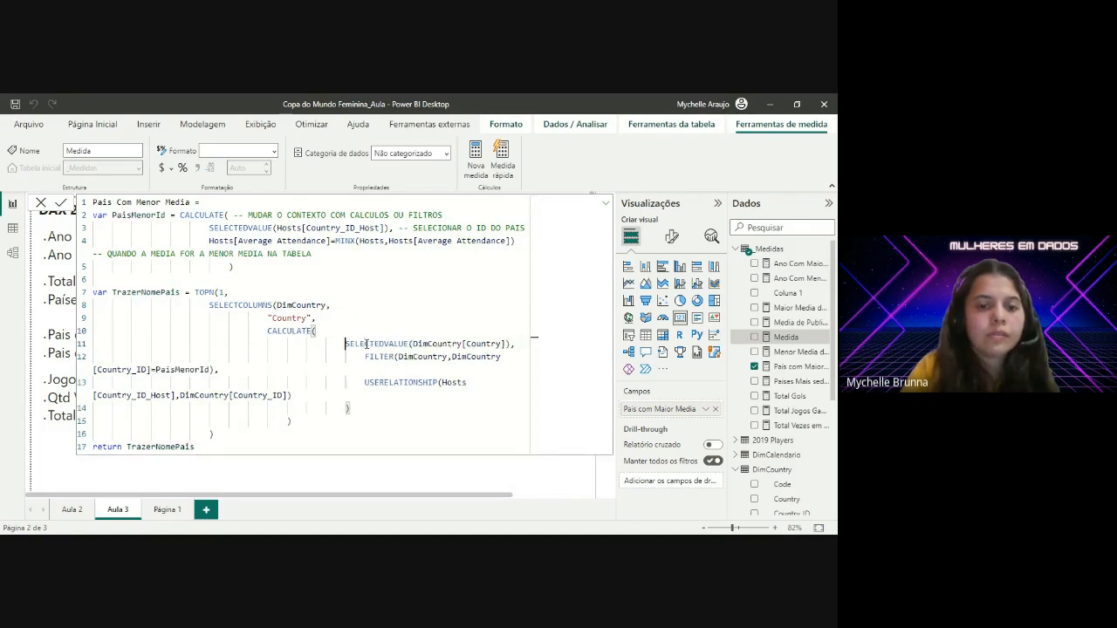
key(shift+Tab)
key(shift+Tab)
key(shift+Tab)
click(365, 356)
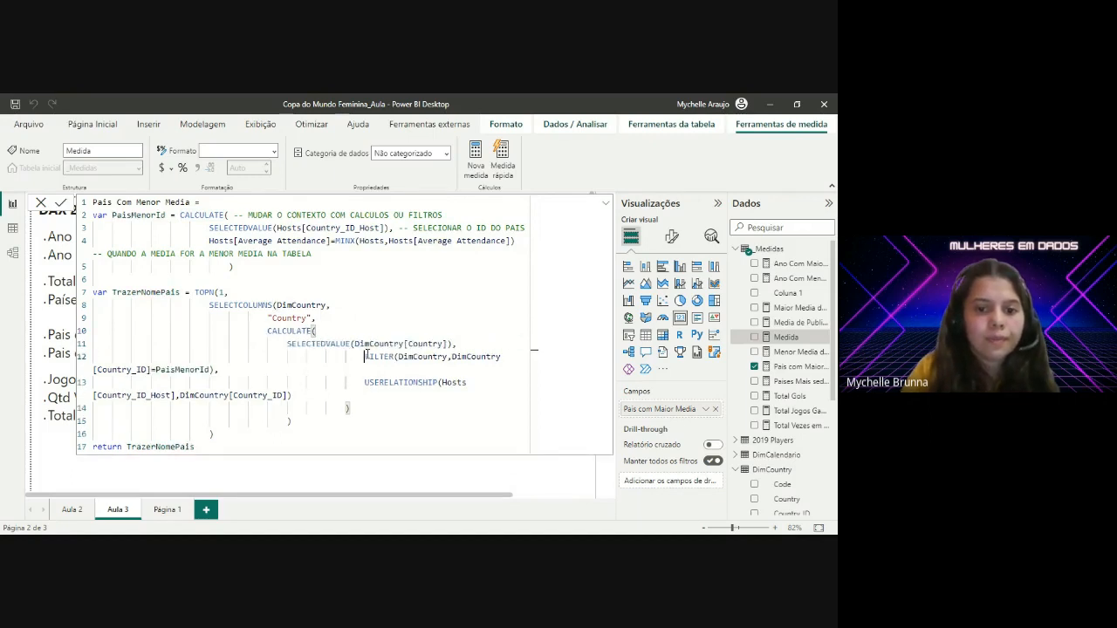
key(shift+Tab)
key(shift+Tab)
key(shift+Tab)
key(shift+Tab)
click(367, 382)
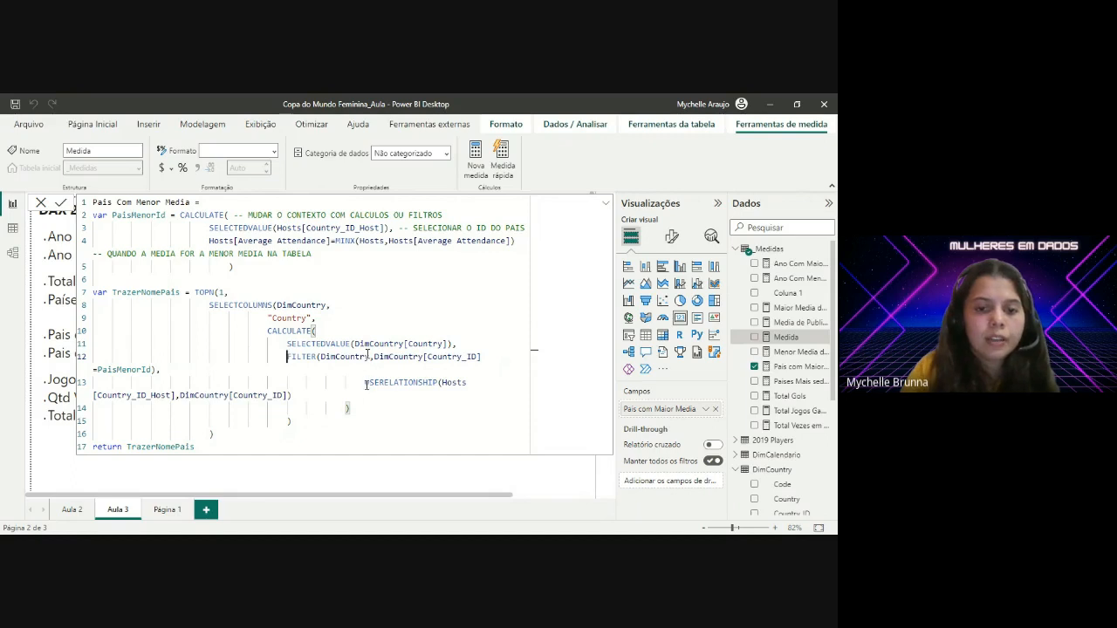
key(shift+Tab)
key(shift+Tab)
key(shift+Tab)
key(shift+Tab)
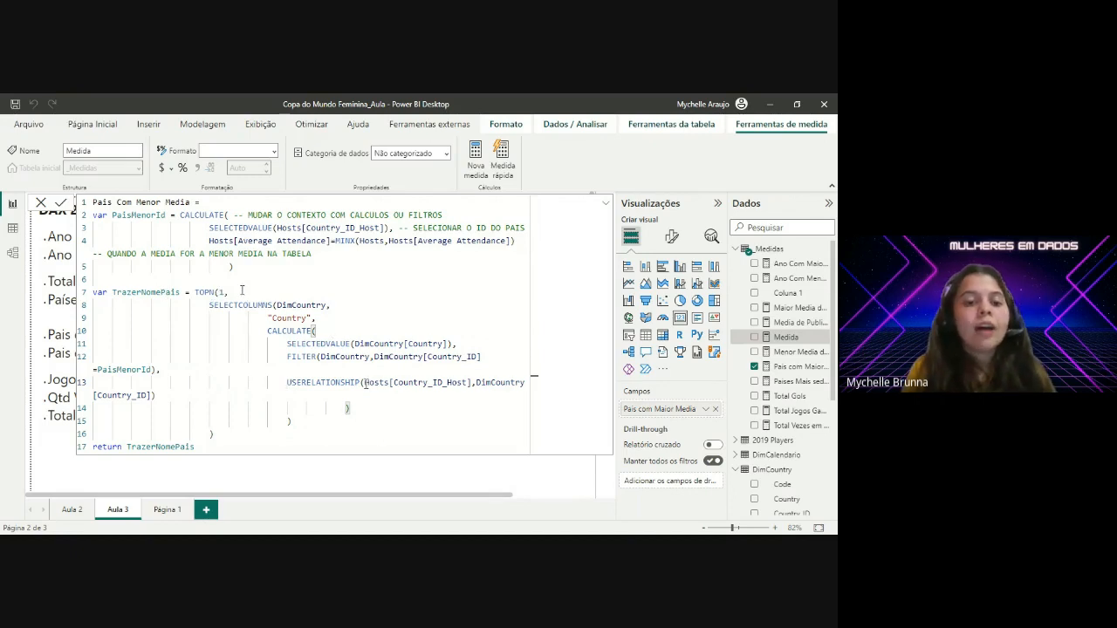
Step: Add the comment "-- SELECIONAR A PRIMEIRA LINHA" after TOPN(1, in the TrazerNomePais variable
click(217, 293)
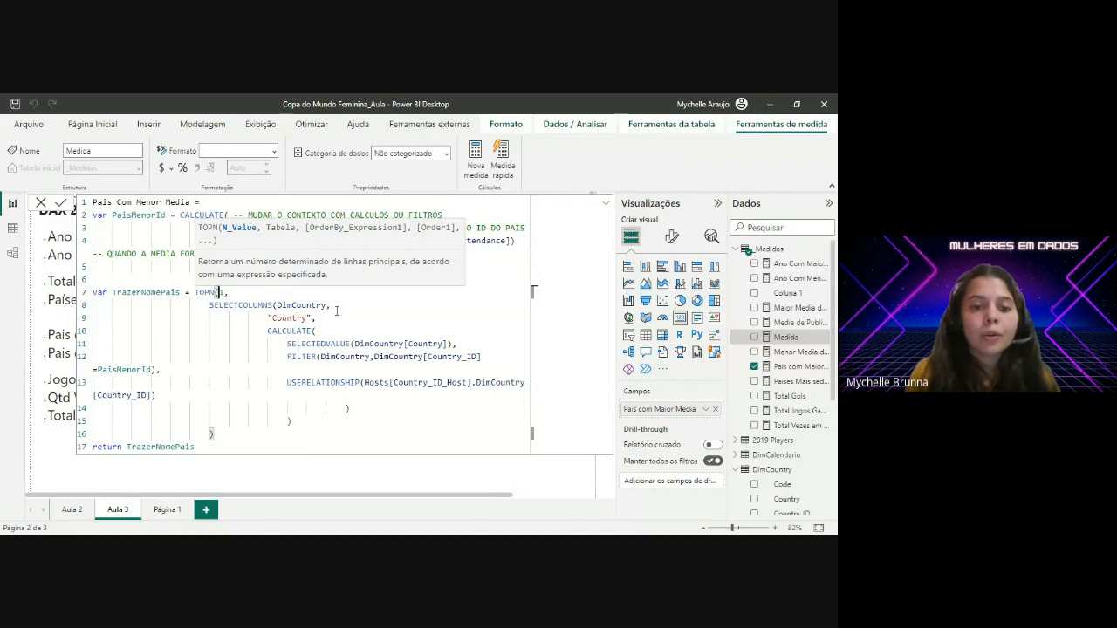
click(244, 294)
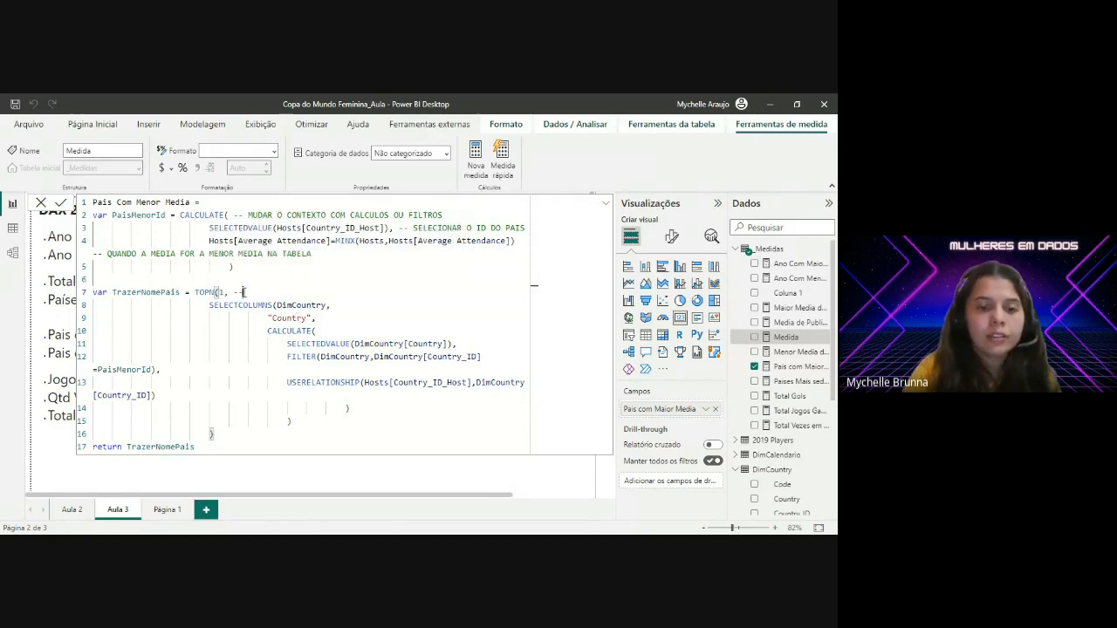
text(--SELECIONAR A PRIMEIRA LINHA)
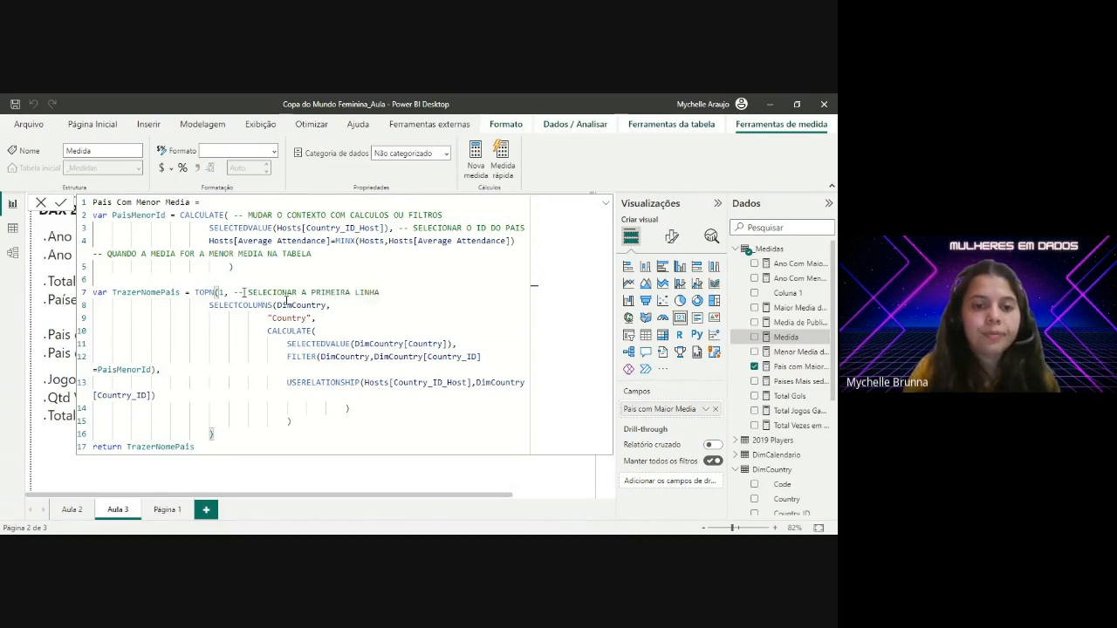
Step: Comment the SELECTCOLUMNS(DimCountry, line with "-- SELECIONAR A TABELA DIMENSAO PAIS"
click(345, 306)
text(-)
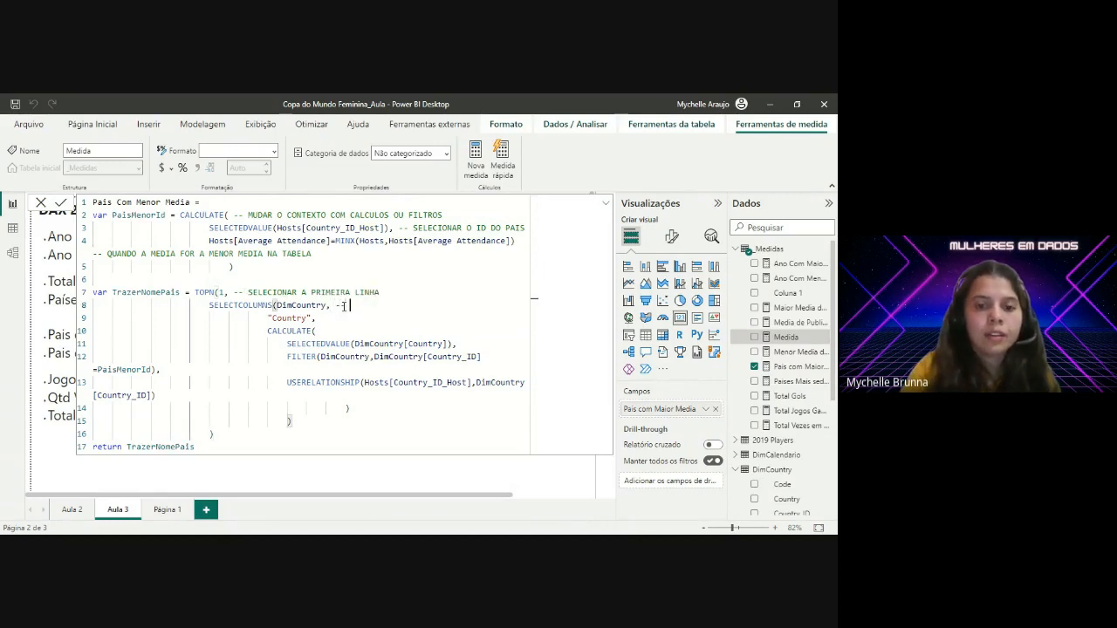
text(- SELECIONAR A TABE)
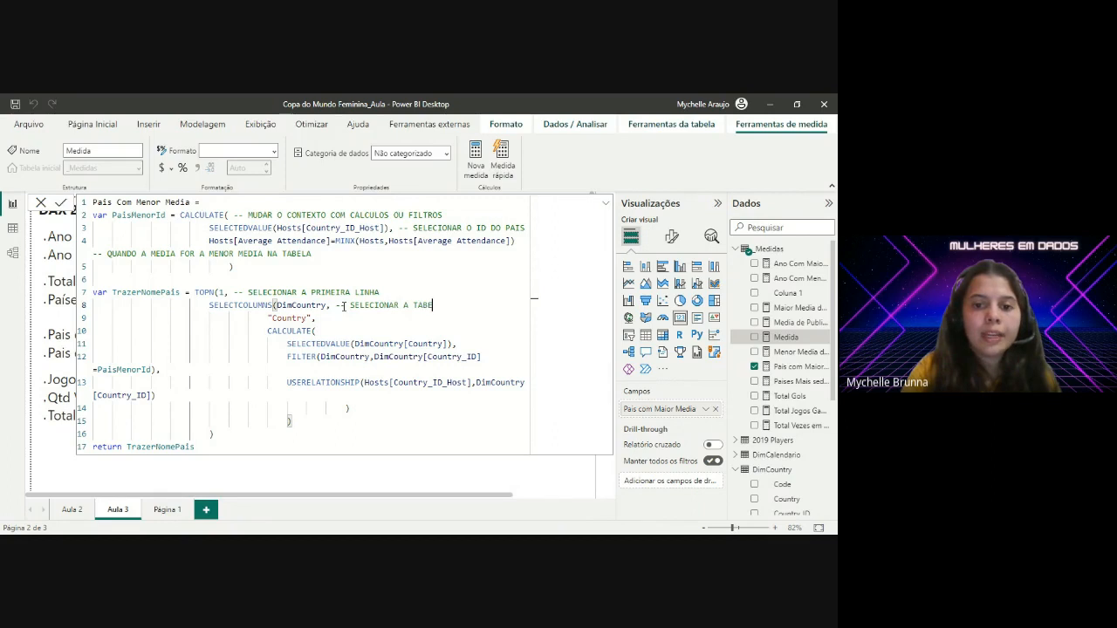
text(LA DIMENSAO PAIS)
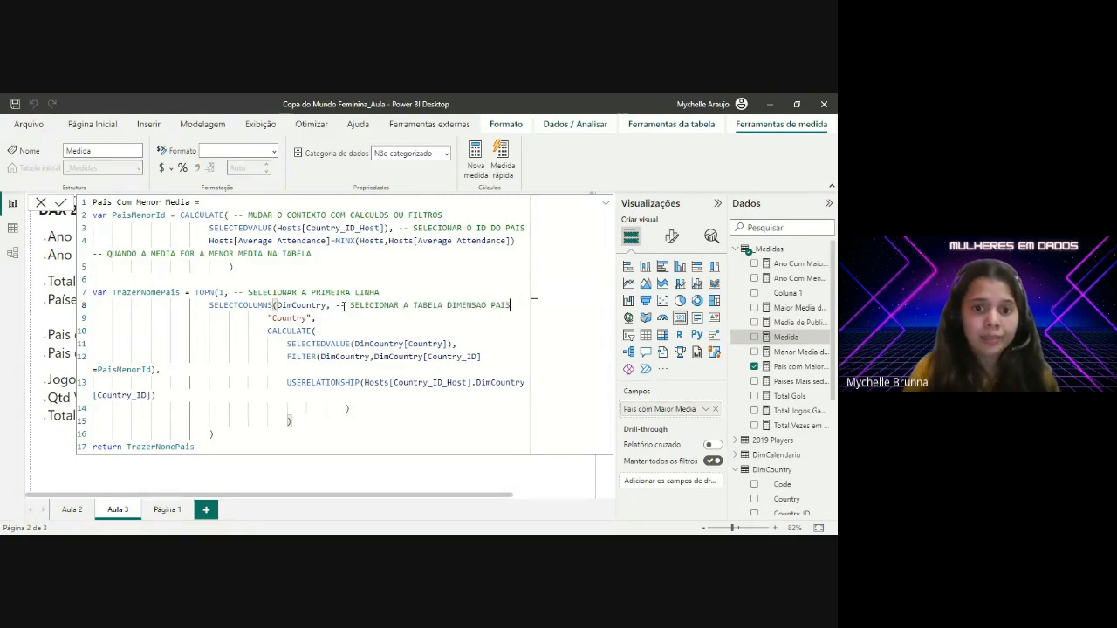
Step: Add the comment "-- SELECIONAR A COLUNA PAIS" after the "Country" argument
click(339, 319)
text(-- SE)
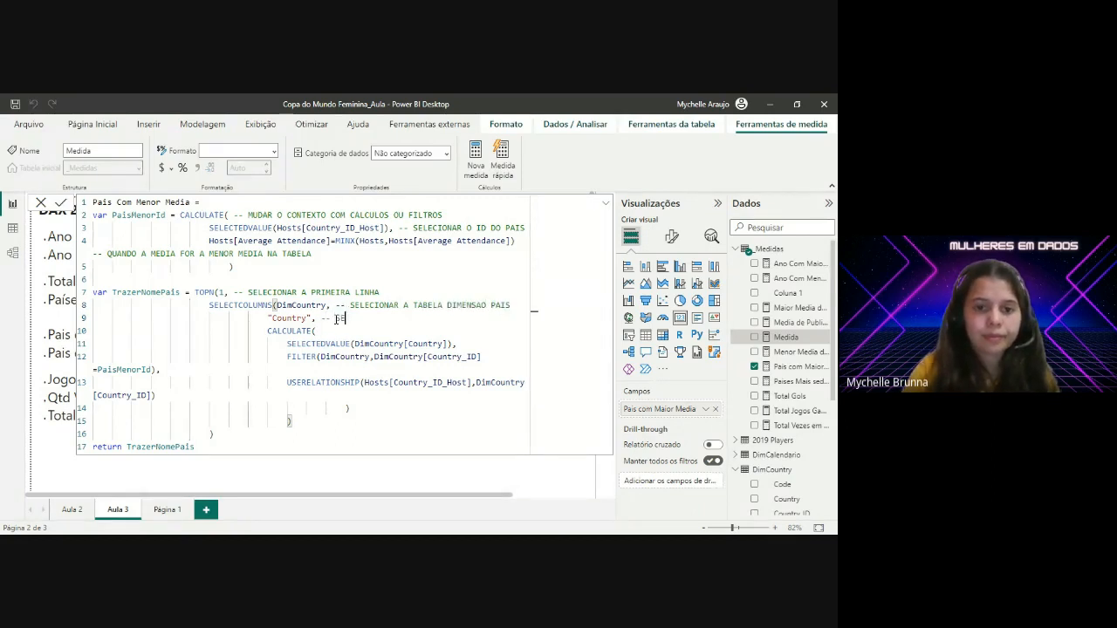
text(LECIONAR A)
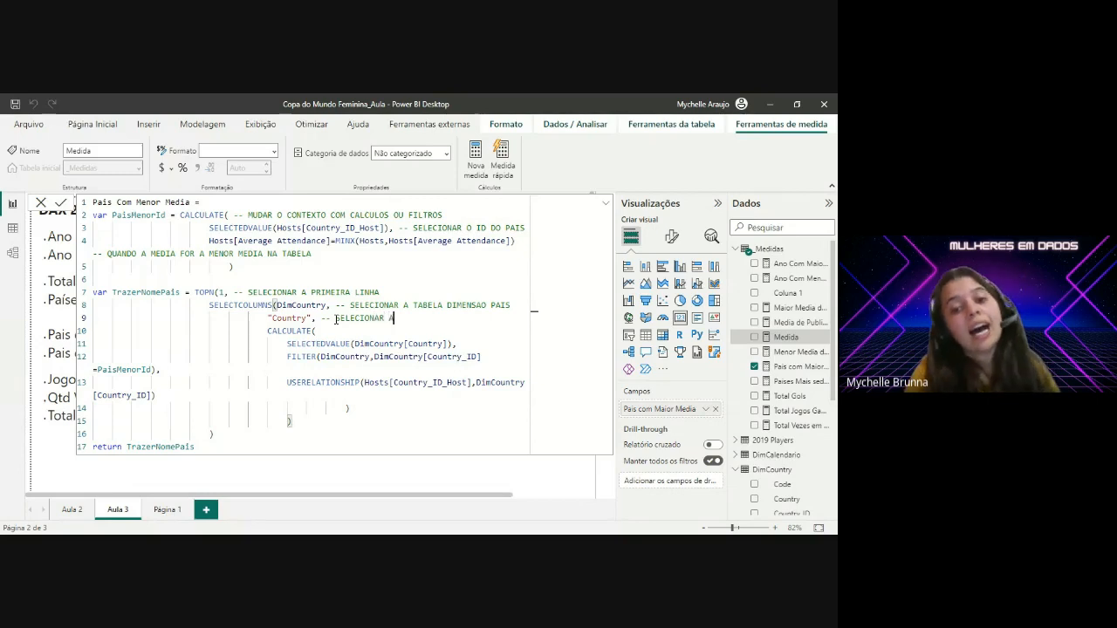
text( COLUNA PAIS)
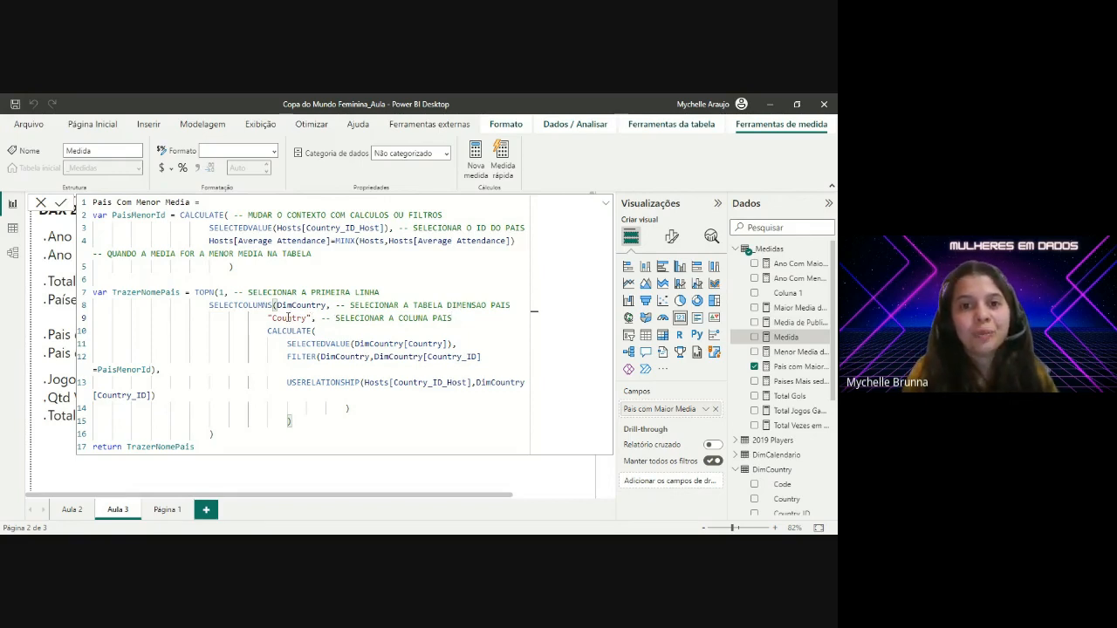
Step: Comment the CALCULATE( line of TrazerNomePais with "-- MUDAR O CONTEXTO COM CALCULOS OU FILTROS" and its SELECTEDVALUE line with "-- SELECIONAR PAIS"
click(337, 330)
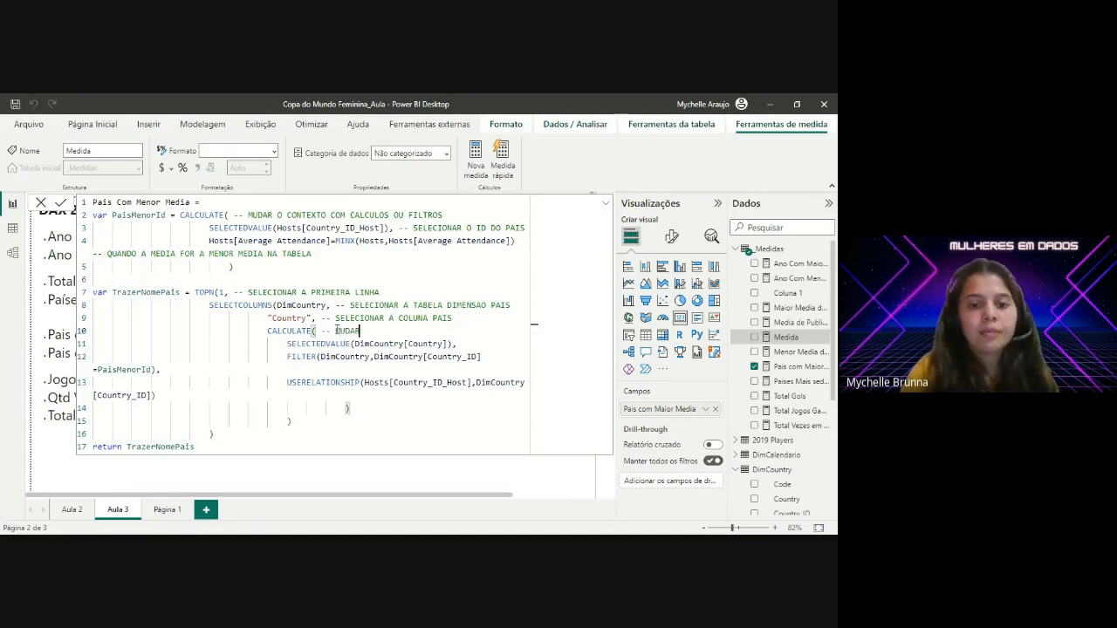
text(-- MUDAR O CONTEXTO COM)
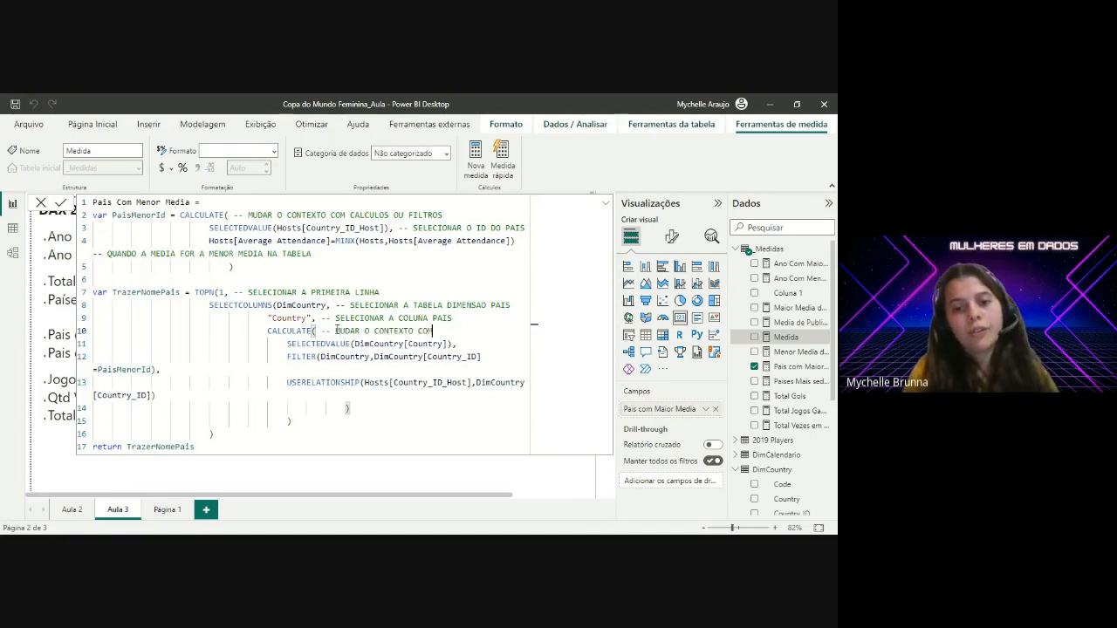
text( CALCULOS OU FILTROS)
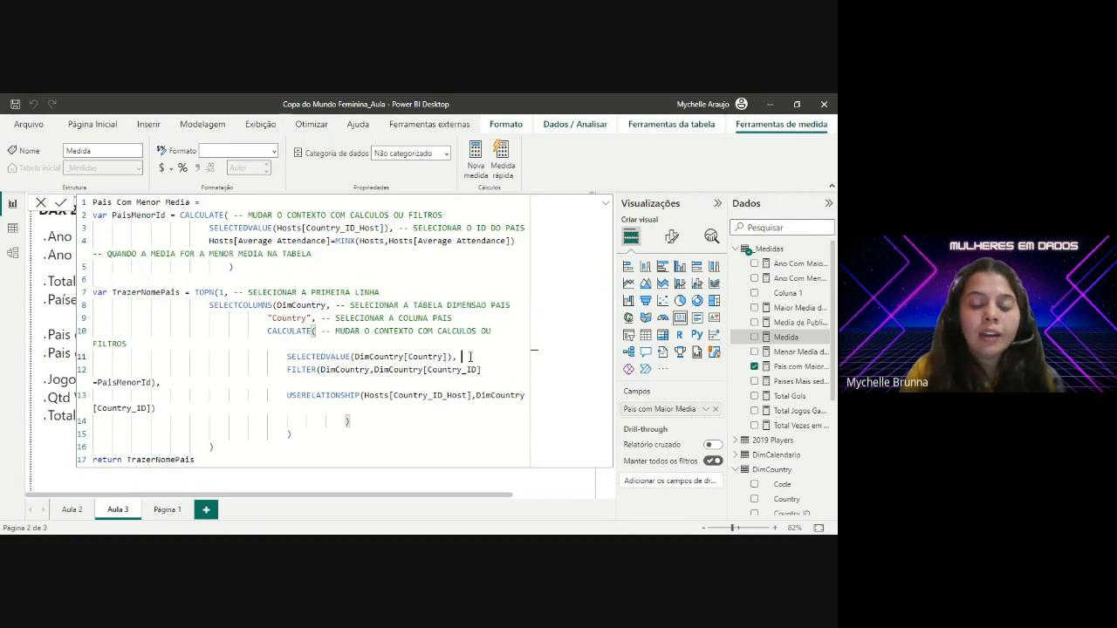
text(ELECI)
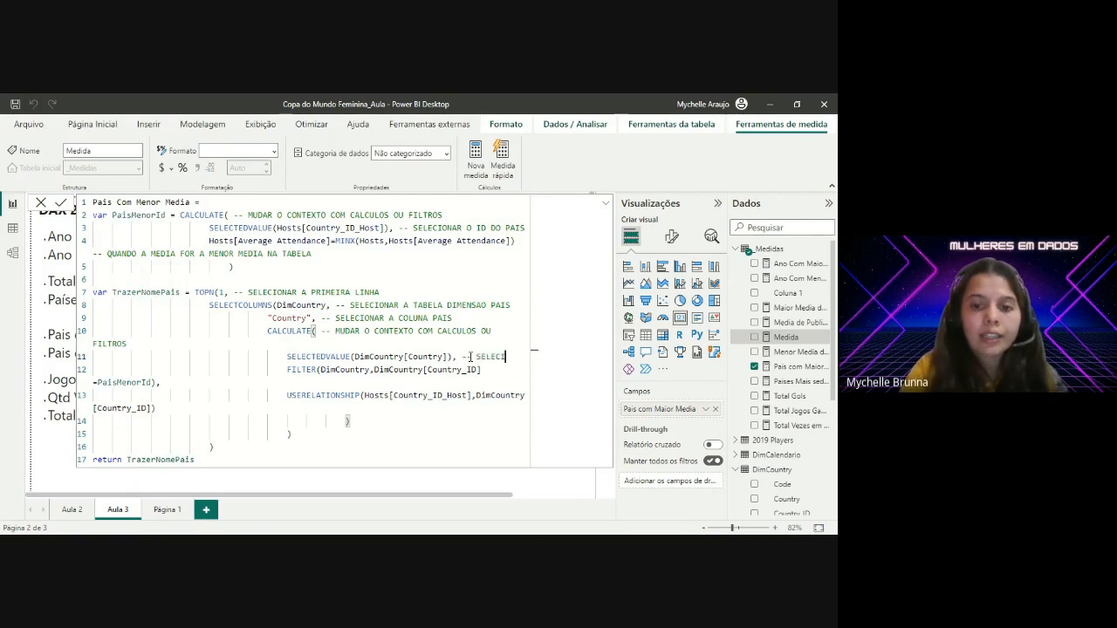
text(ONAR PAIS)
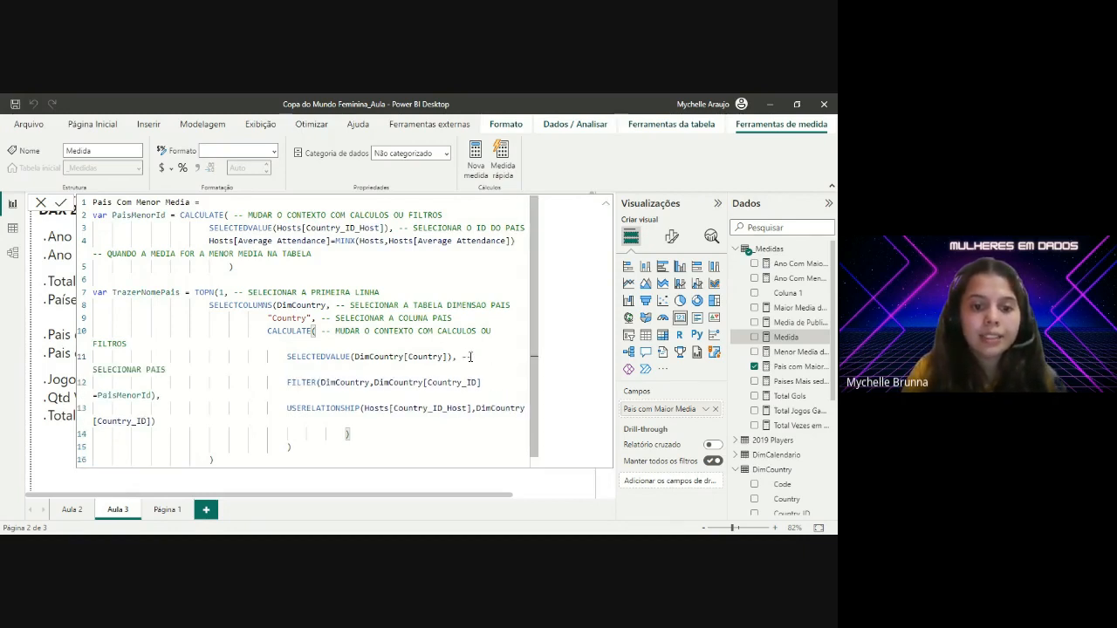
Step: Reduce the indentation of the FILTER line in TrazerNomePais by three more levels
click(491, 384)
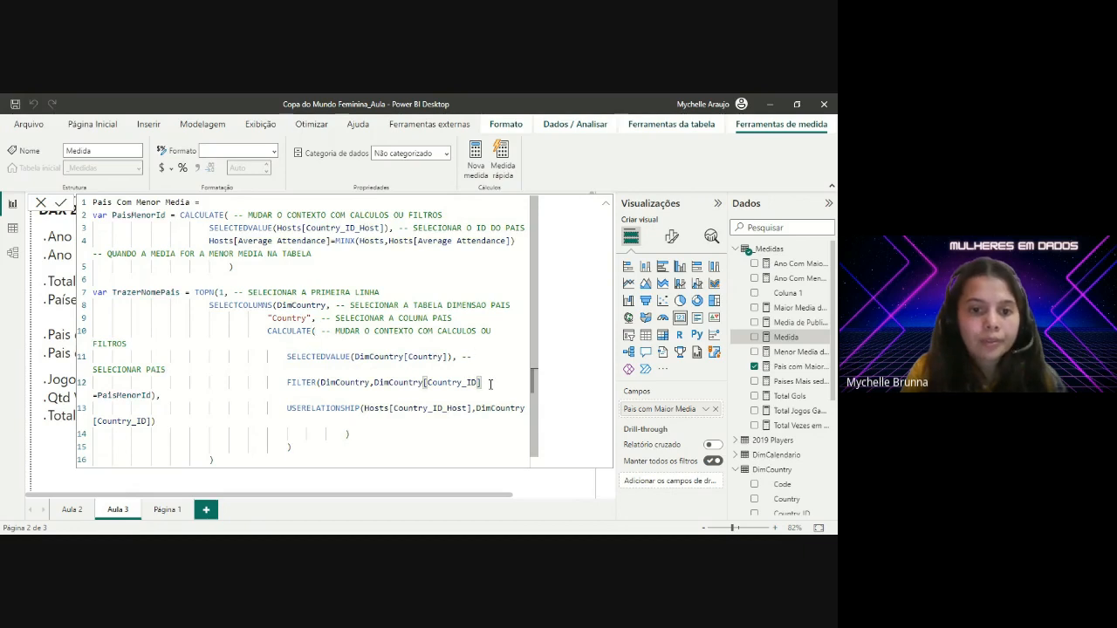
click(286, 384)
key(BackSpace)
key(BackSpace)
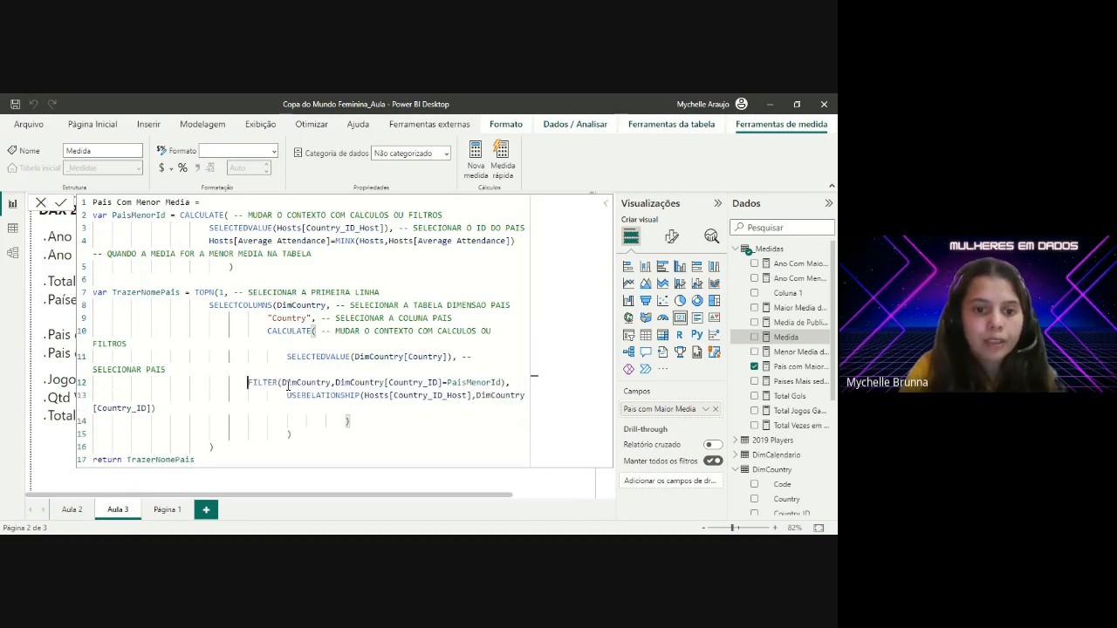
key(BackSpace)
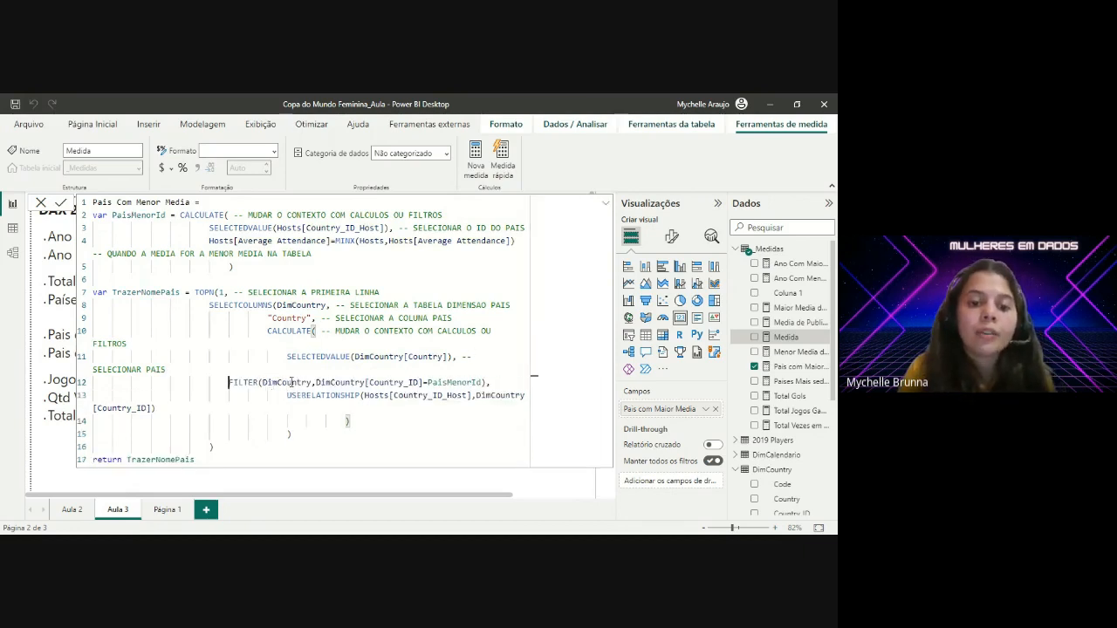
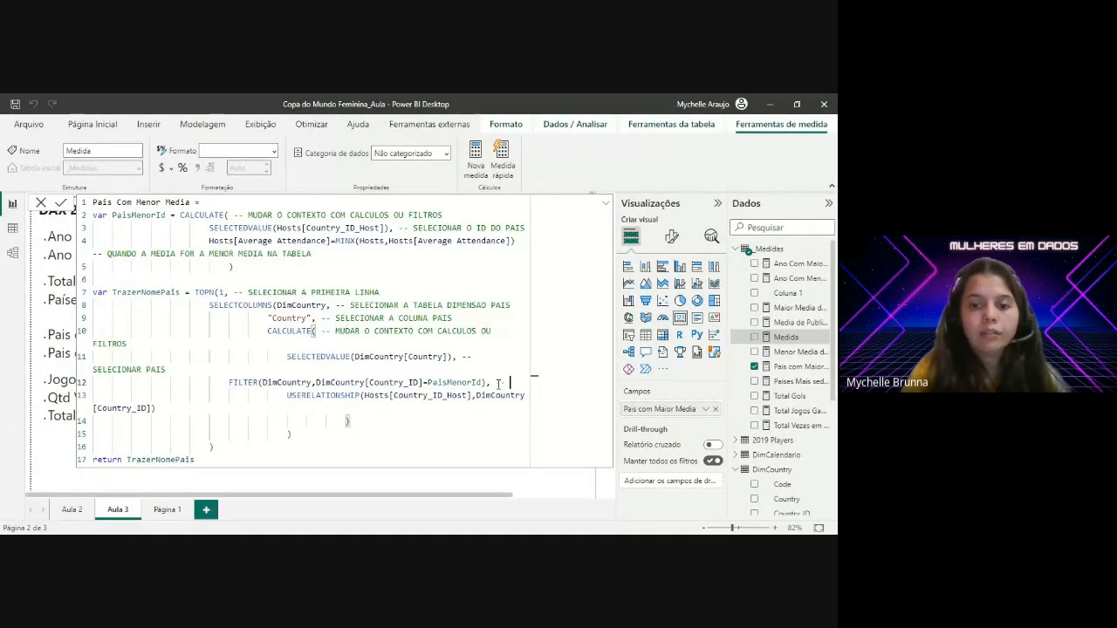
Step: Comment the FILTER line with "-- SELECIONAR O MENOR ID POR MEDIA"
text(SELECIONAR A MENO)
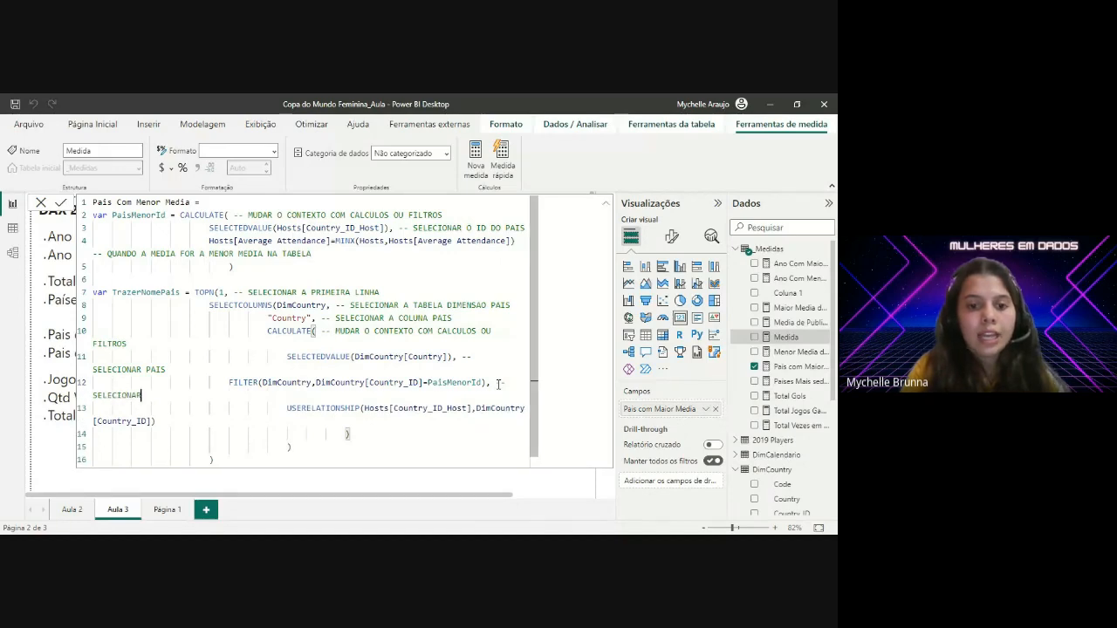
key(BackSpace)
key(BackSpace)
key(BackSpace)
key(BackSpace)
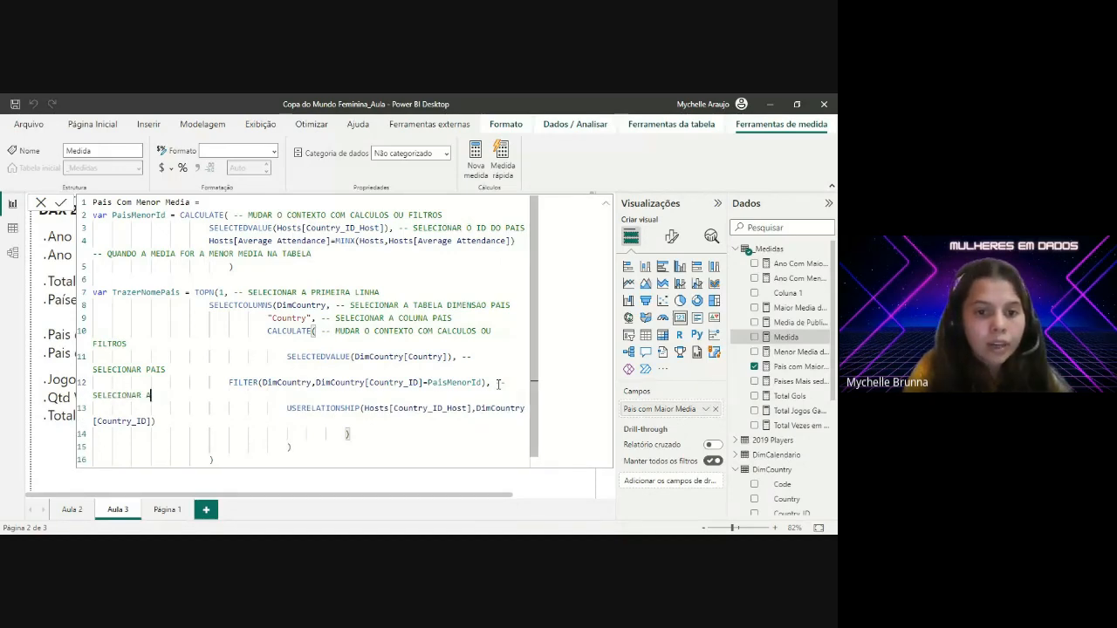
key(BackSpace)
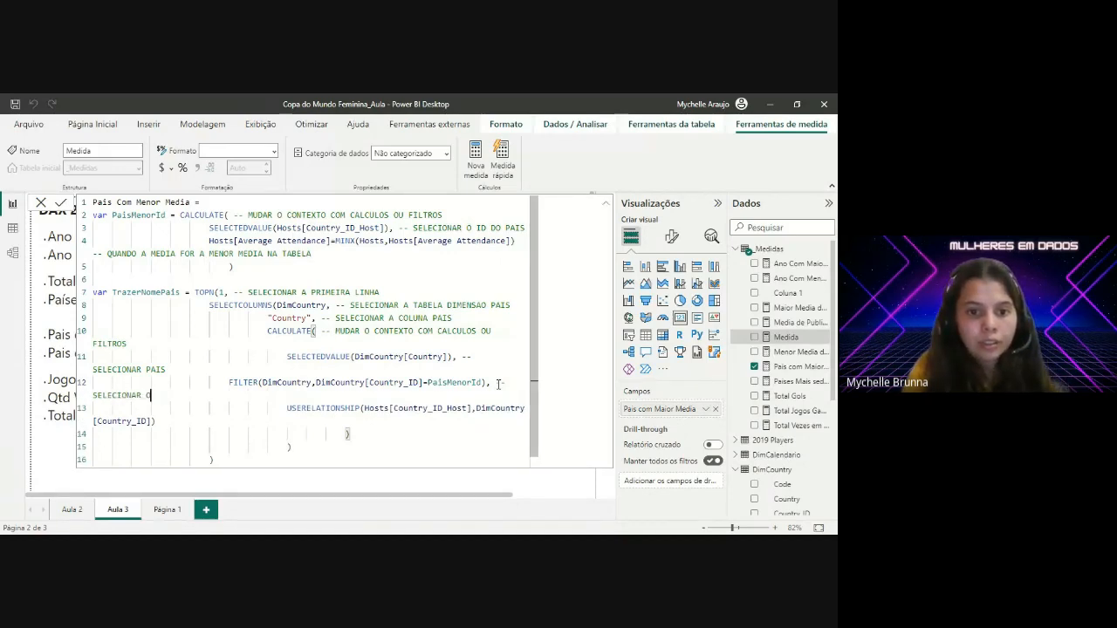
text(O MENOR ID)
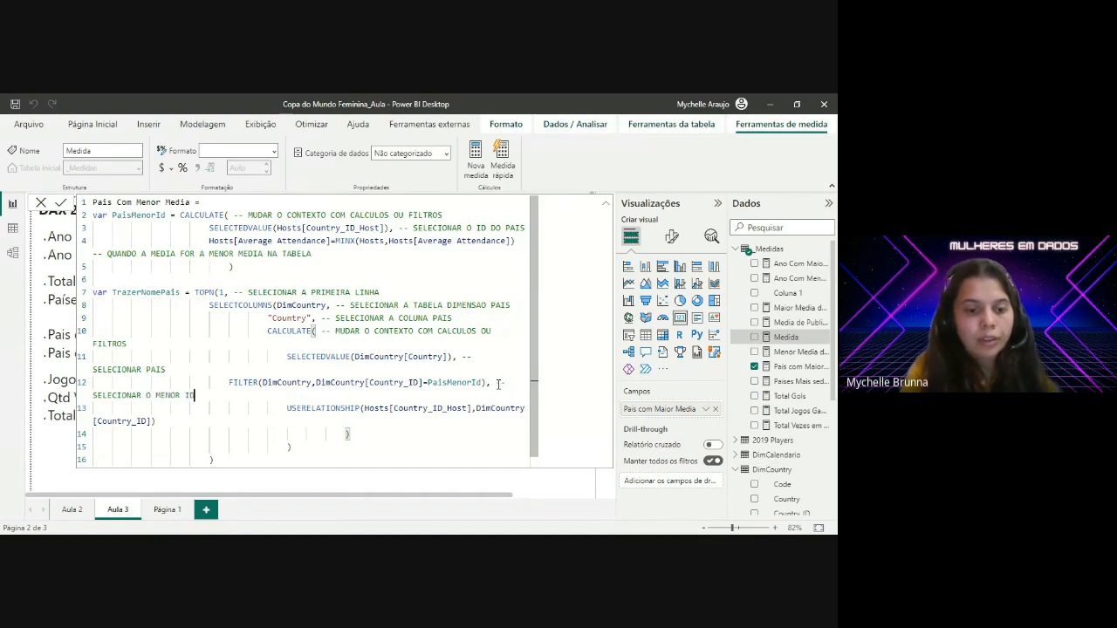
text( POR MEDIA)
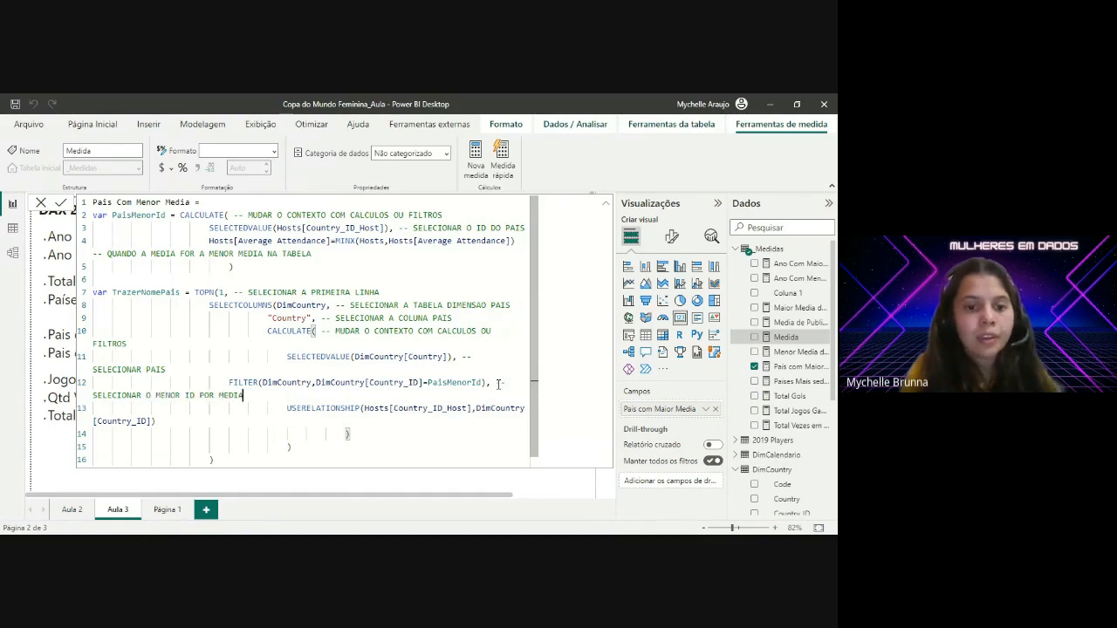
Step: Add the comment "-- ATIVA UM RELACIONAMENTO INATIVO" at the end of the USERELATIONSHIP line
click(186, 422)
text(-- AT)
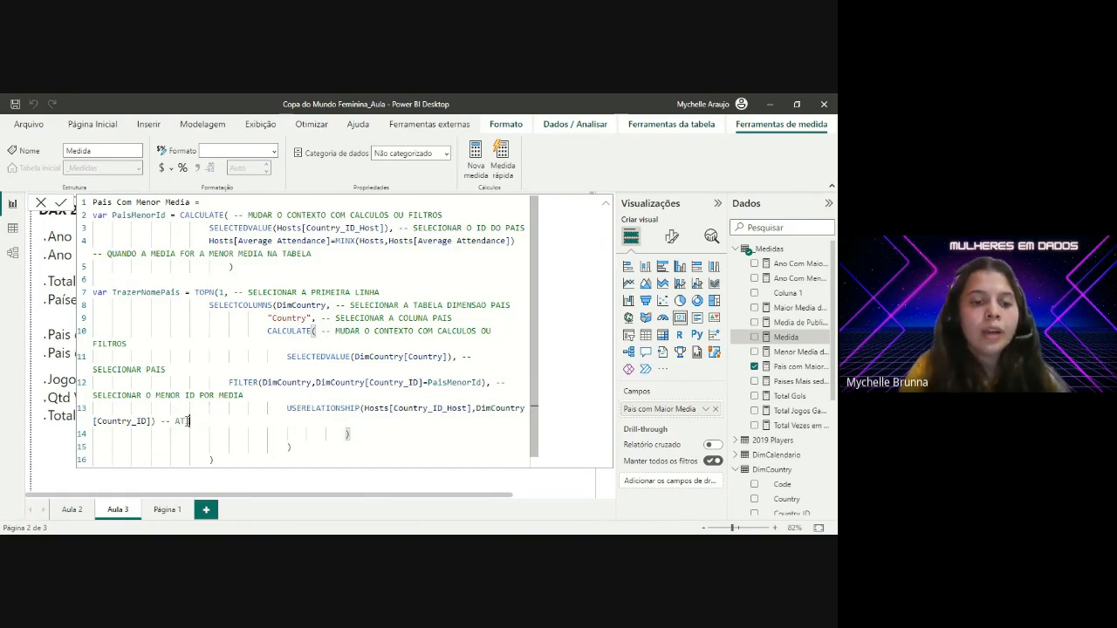
text(IVA U)
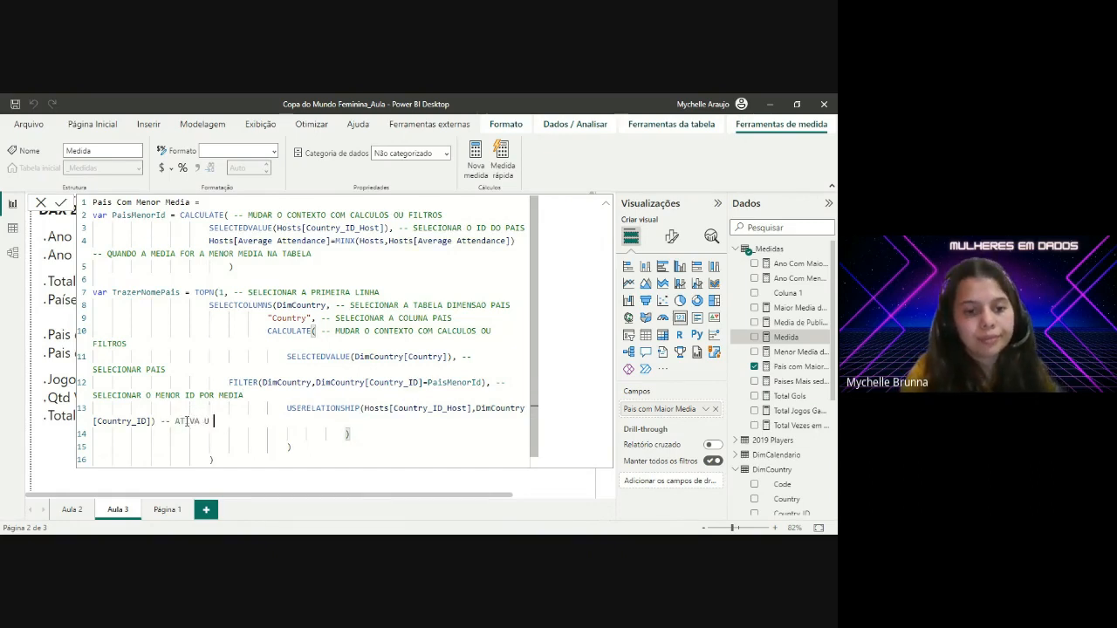
text(M RELACIONAMENTO I)
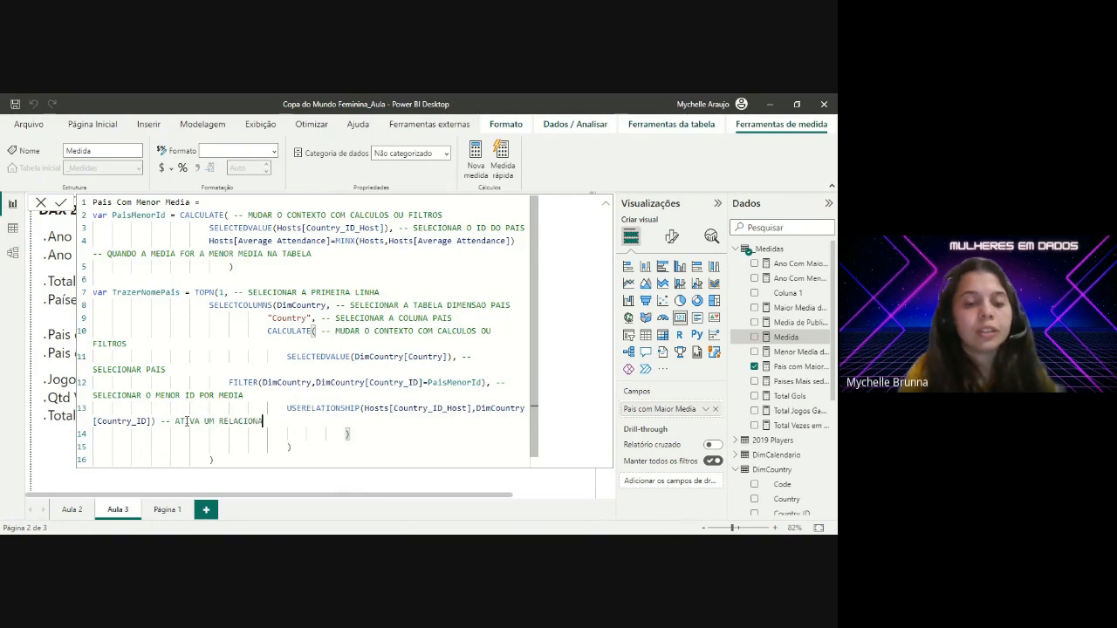
text(NATIVO)
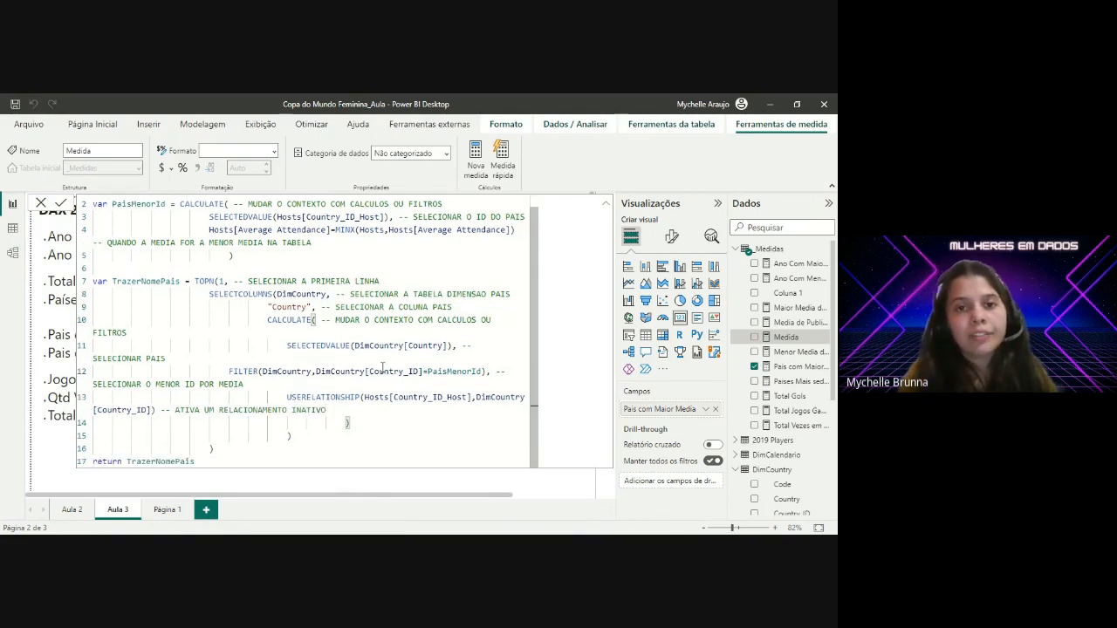
Step: Move TOPN in TrazerNomePais onto its own line and reduce the SELECTCOLUMNS line's indentation to one level
click(194, 282)
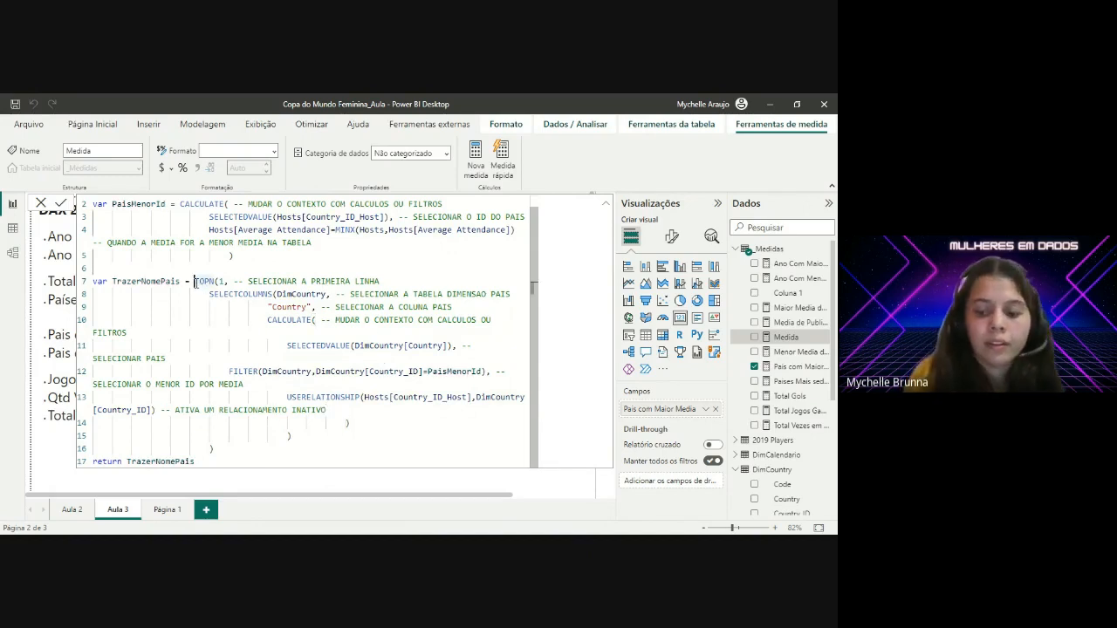
key(Return)
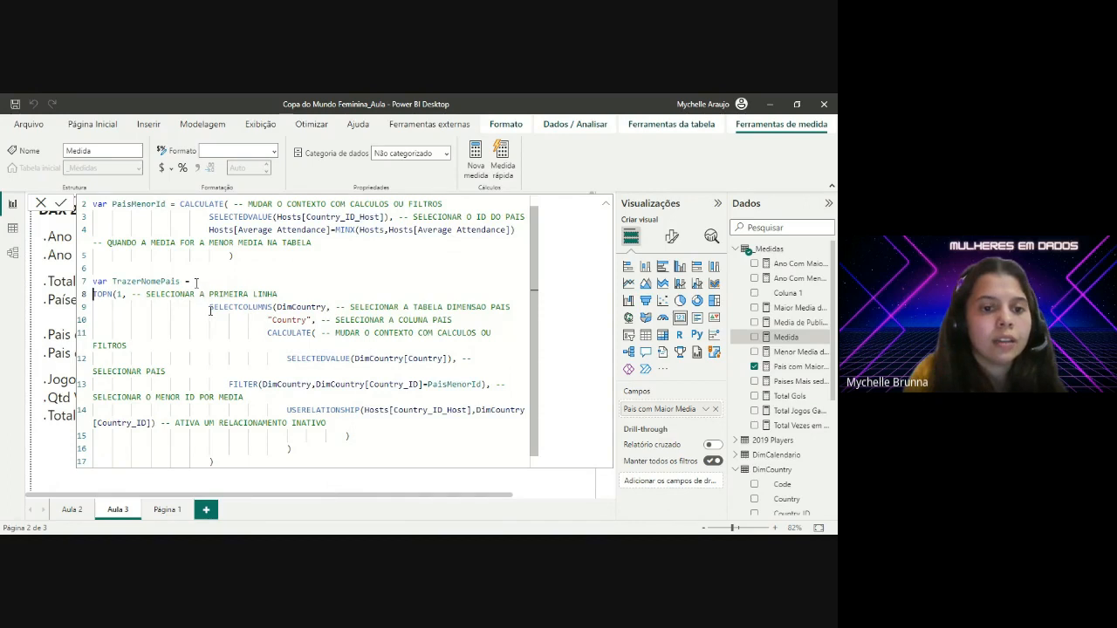
click(210, 307)
key(BackSpace)
key(BackSpace)
key(BackSpace)
key(BackSpace)
key(BackSpace)
key(BackSpace)
key(BackSpace)
key(BackSpace)
key(BackSpace)
key(BackSpace)
key(BackSpace)
key(BackSpace)
key(BackSpace)
key(BackSpace)
key(BackSpace)
key(BackSpace)
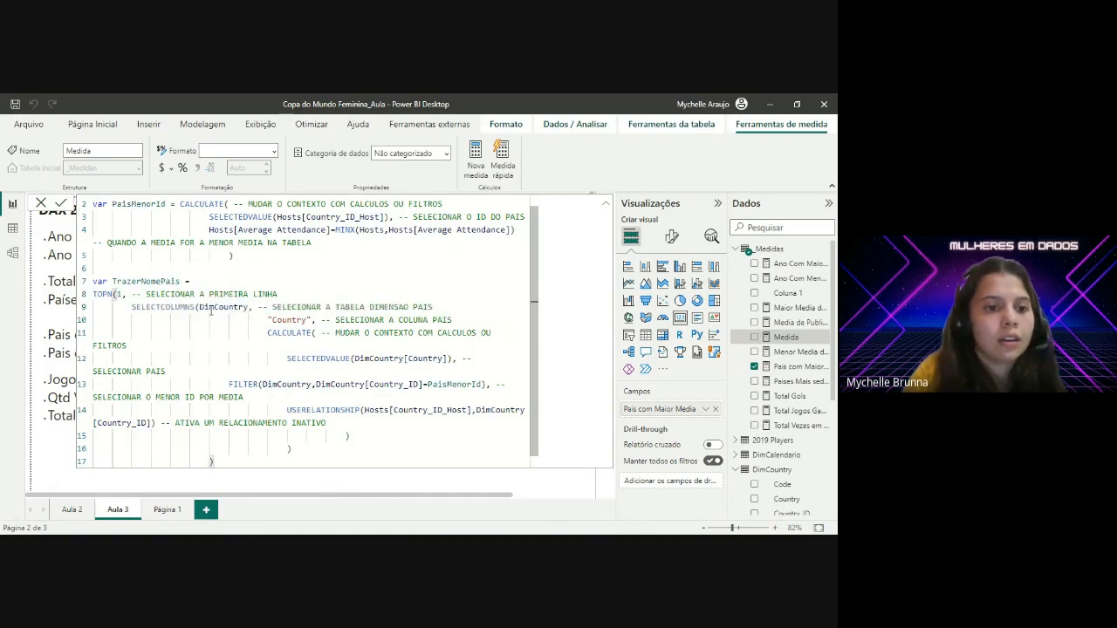
key(BackSpace)
key(BackSpace)
key(BackSpace)
key(BackSpace)
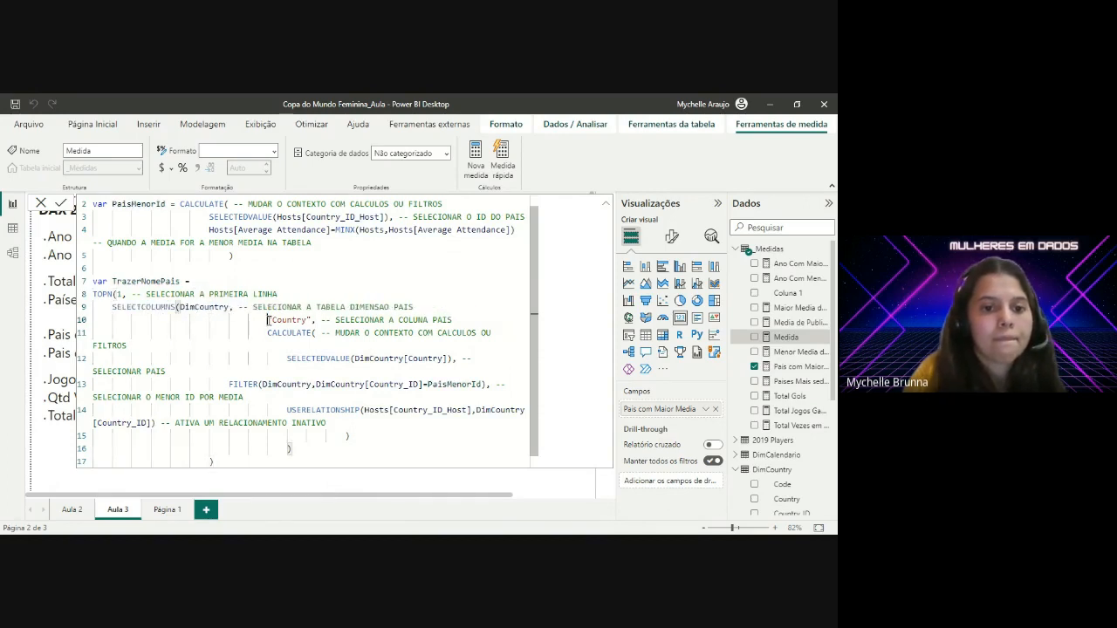
Step: Reduce the indentation of the "Country" and CALCULATE( lines in TrazerNomePais by five levels each
click(268, 320)
key(BackSpace)
key(BackSpace)
key(BackSpace)
key(BackSpace)
key(BackSpace)
key(BackSpace)
key(BackSpace)
key(BackSpace)
key(BackSpace)
key(BackSpace)
key(BackSpace)
key(BackSpace)
key(BackSpace)
key(BackSpace)
key(BackSpace)
key(BackSpace)
key(BackSpace)
key(BackSpace)
key(BackSpace)
key(BackSpace)
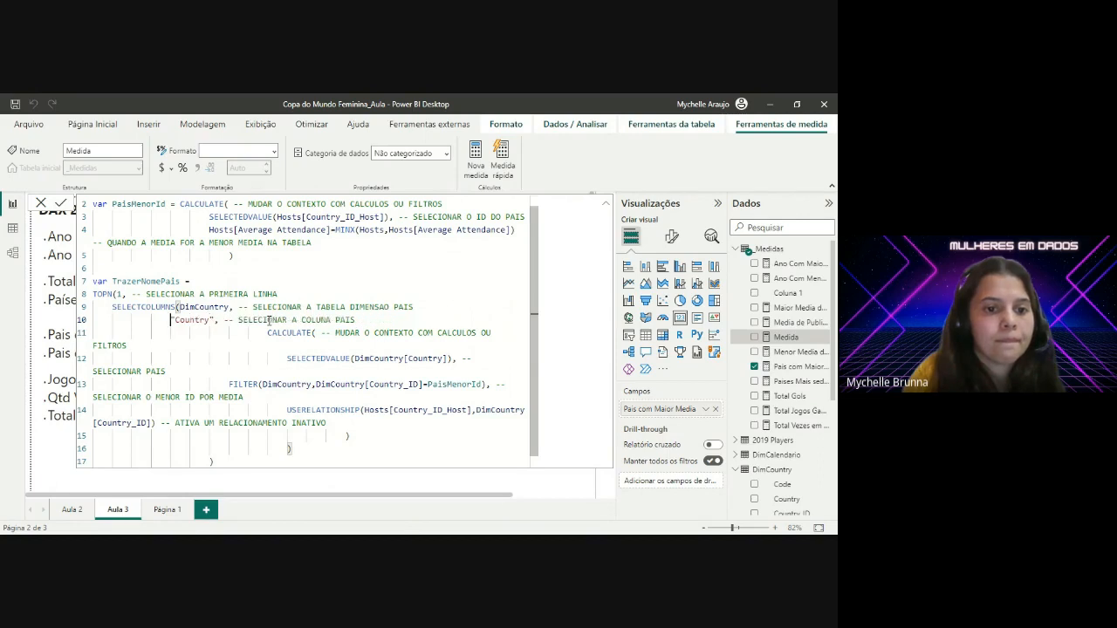
click(269, 333)
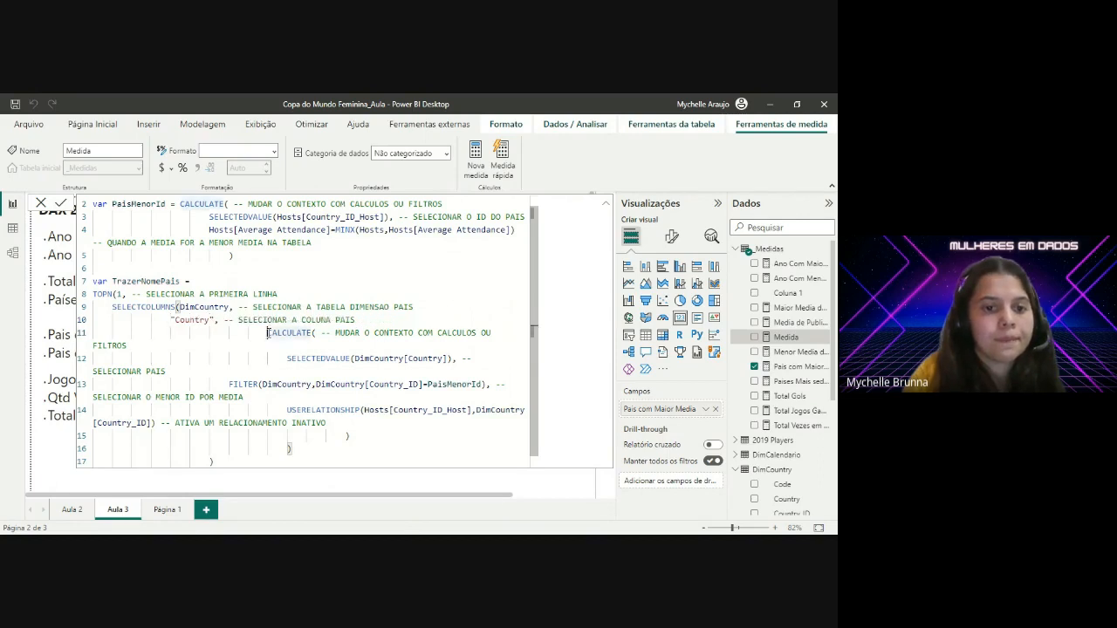
key(BackSpace)
key(BackSpace)
key(BackSpace)
key(BackSpace)
key(BackSpace)
key(BackSpace)
key(BackSpace)
key(BackSpace)
key(BackSpace)
key(BackSpace)
key(BackSpace)
key(BackSpace)
key(BackSpace)
key(BackSpace)
key(BackSpace)
key(BackSpace)
key(BackSpace)
key(BackSpace)
key(BackSpace)
key(BackSpace)
Step: Outdent the SELECTEDVALUE and USERELATIONSHIP lines in TrazerNomePais by three levels each to align them with FILTER
click(286, 344)
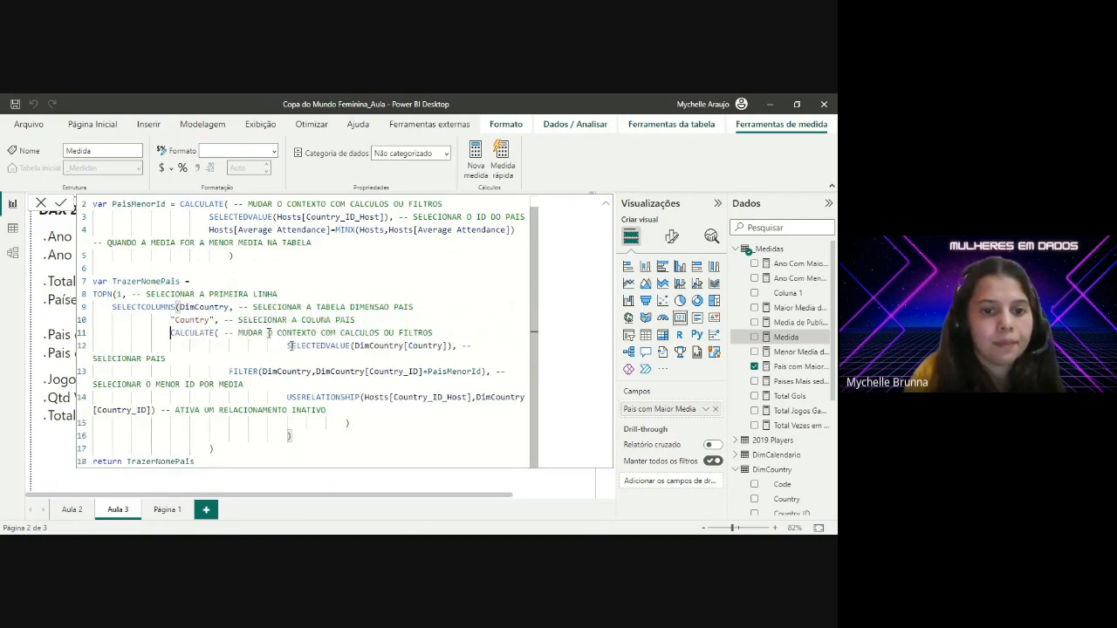
key(BackSpace)
key(BackSpace)
key(BackSpace)
key(BackSpace)
key(BackSpace)
key(BackSpace)
key(BackSpace)
key(BackSpace)
key(BackSpace)
key(BackSpace)
key(BackSpace)
key(BackSpace)
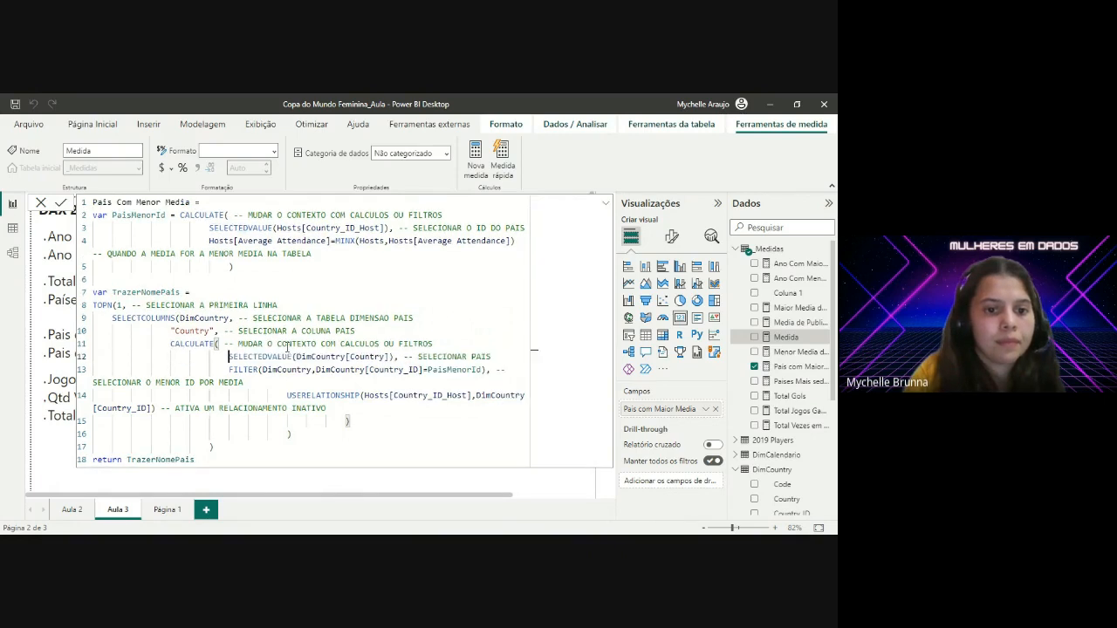
click(286, 396)
key(BackSpace)
key(BackSpace)
key(BackSpace)
key(BackSpace)
key(BackSpace)
key(BackSpace)
key(BackSpace)
key(BackSpace)
key(BackSpace)
key(BackSpace)
key(BackSpace)
key(BackSpace)
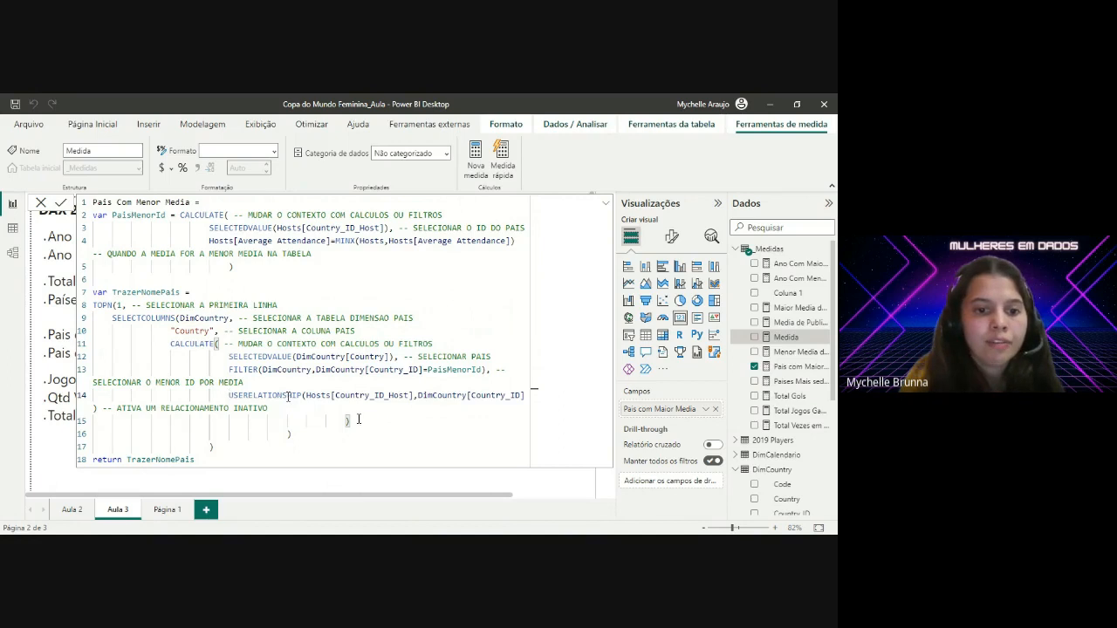
Step: Check the closing parentheses of TrazerNomePais and commit the Pais Com Menor Media measure
click(304, 433)
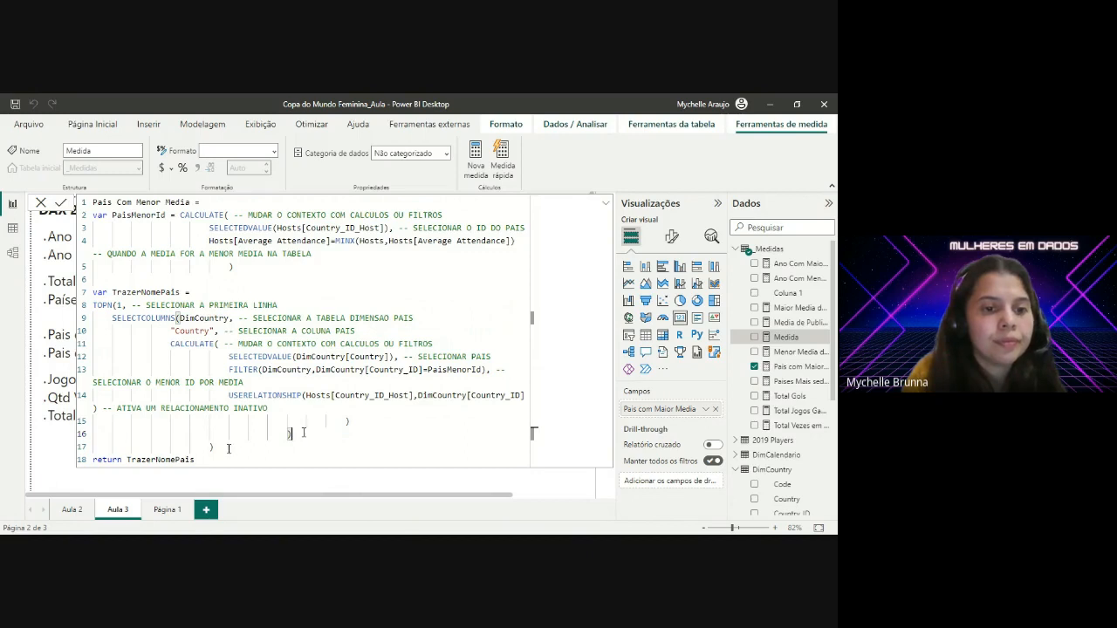
click(229, 448)
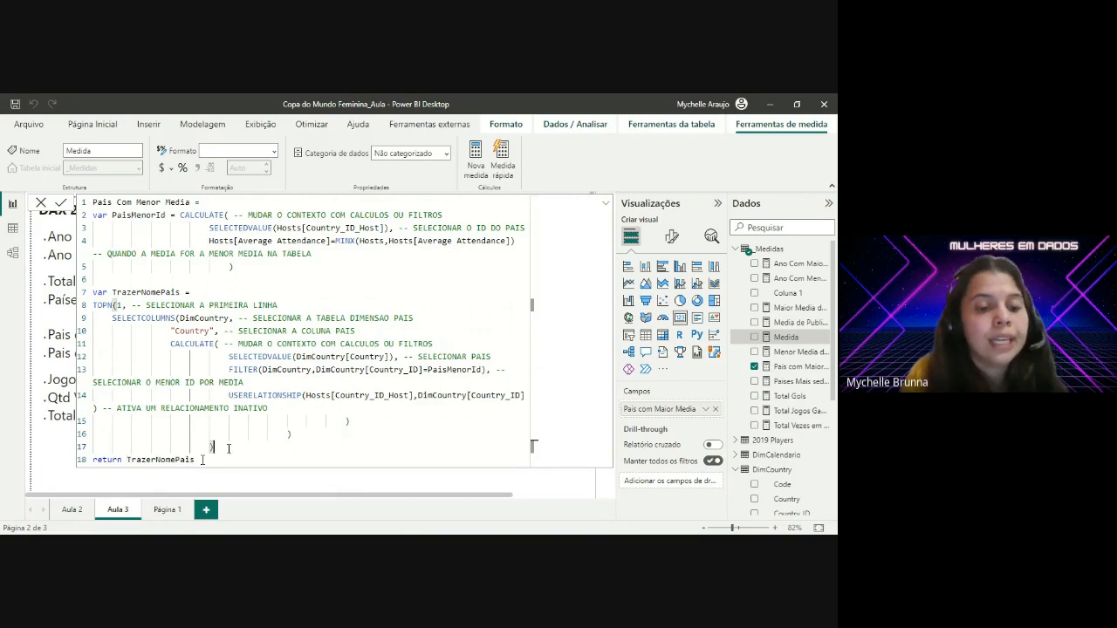
click(210, 460)
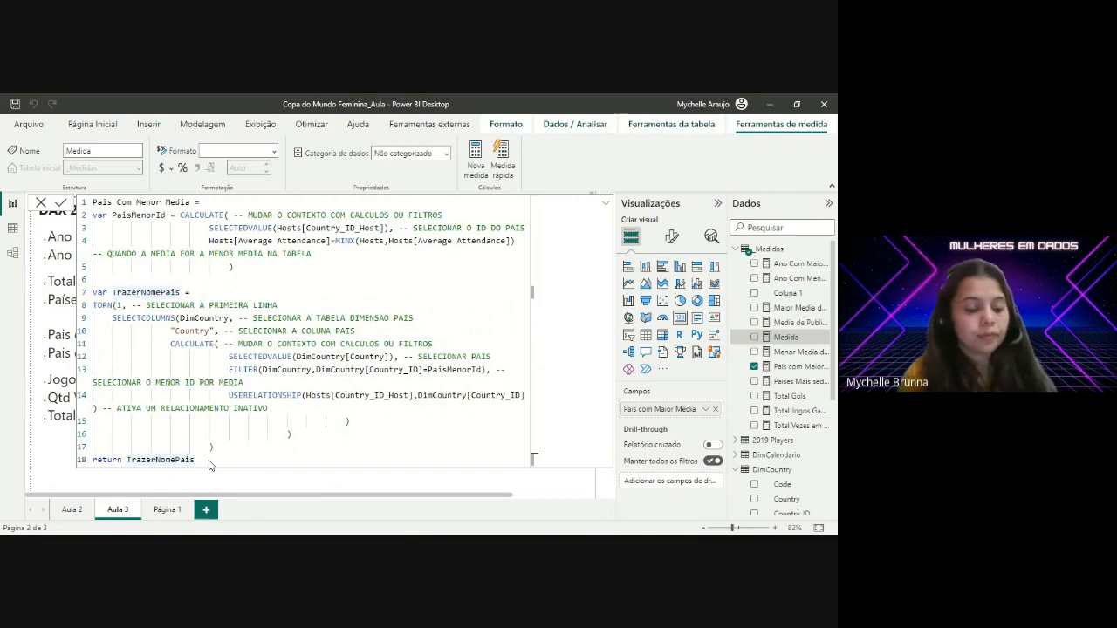
click(330, 483)
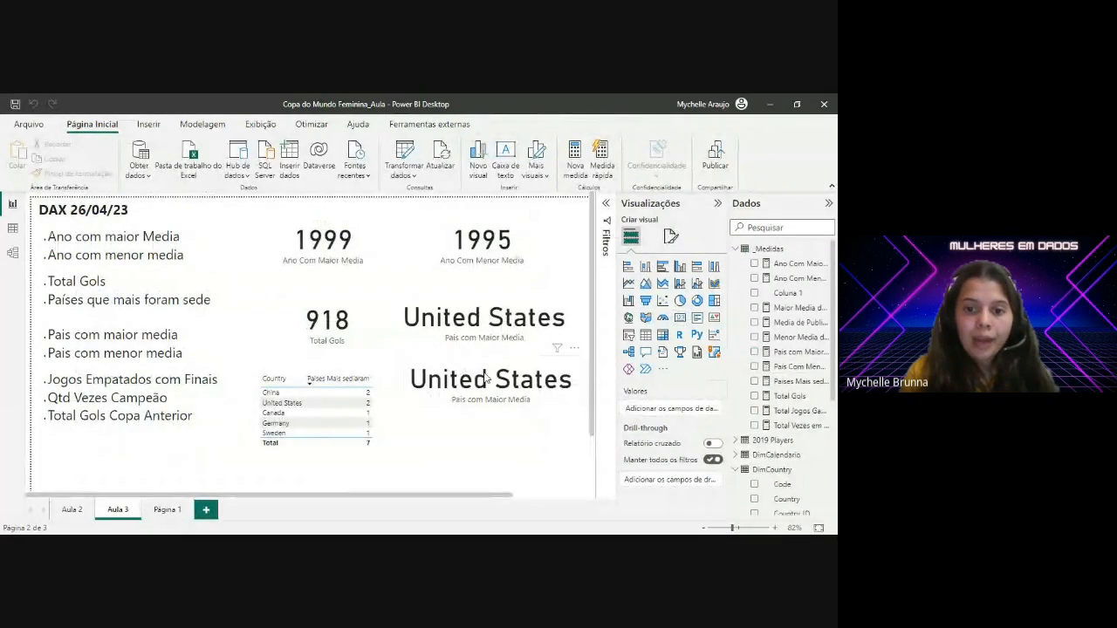
Step: Replace the field of the duplicated Pais com Maior Media card with the Pais Com Menor Media measure
click(487, 377)
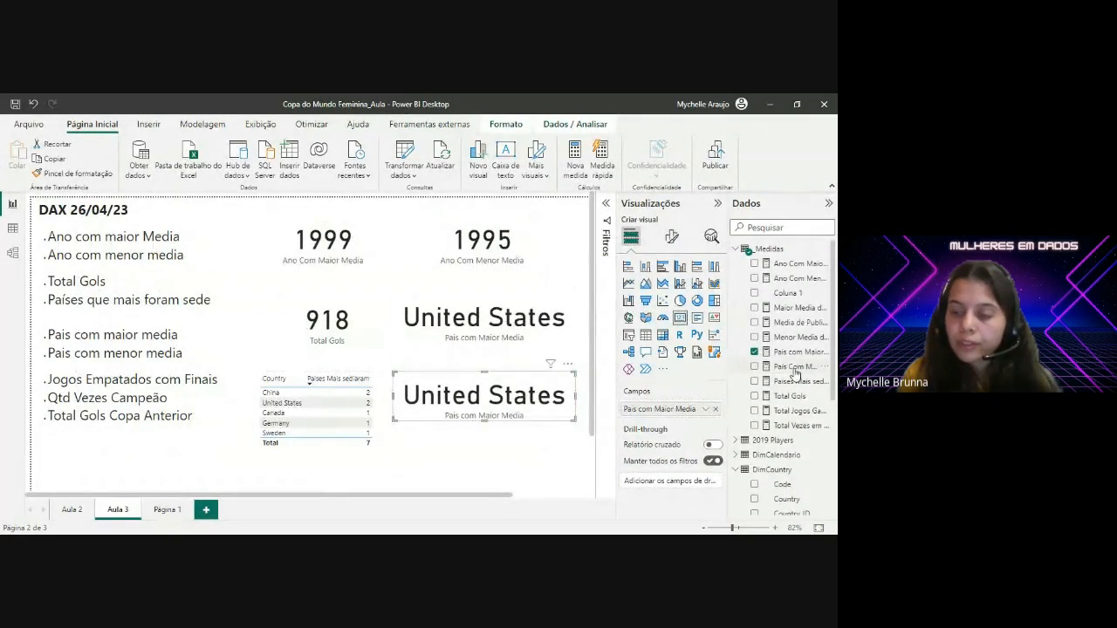
drag(804, 365, 692, 419)
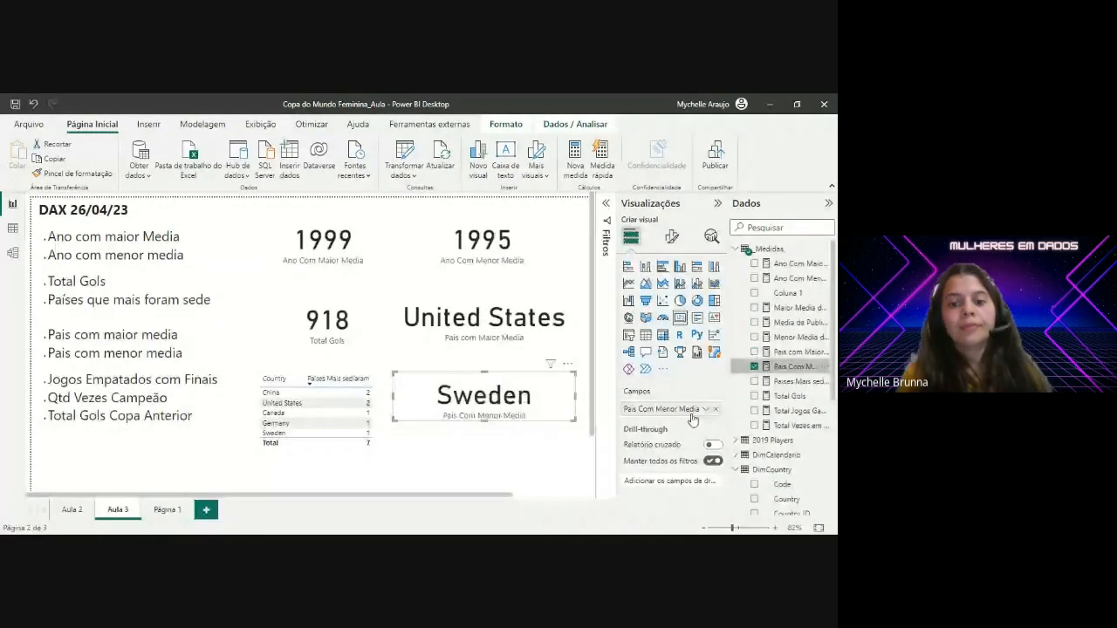
click(479, 454)
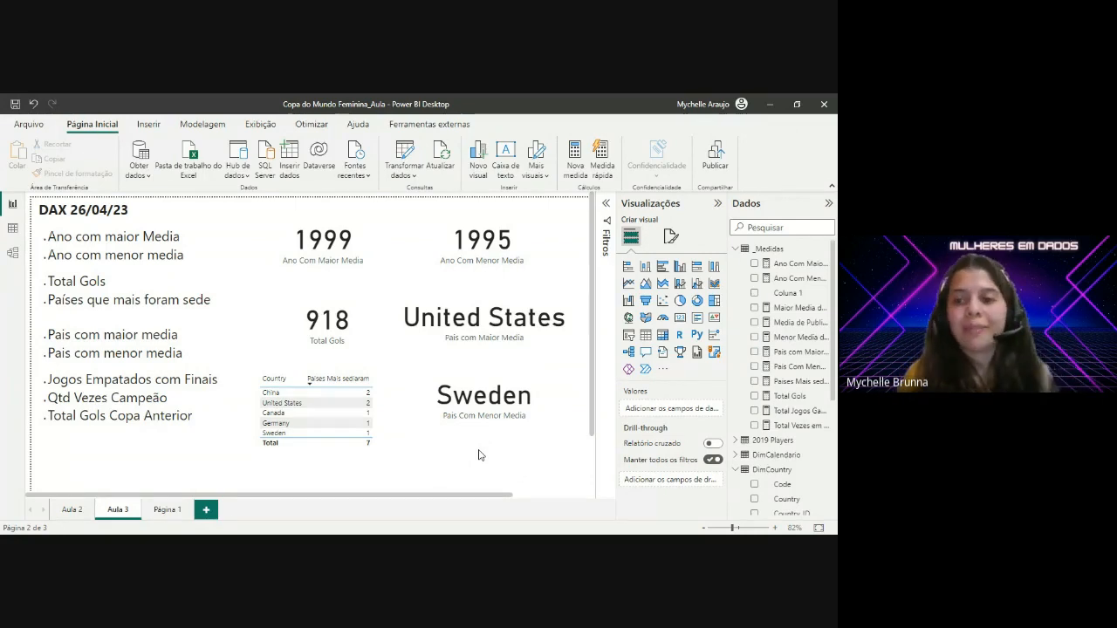
Step: Copy the entire Pais com Maior Media formula and switch to ChatGPT in the browser
click(796, 353)
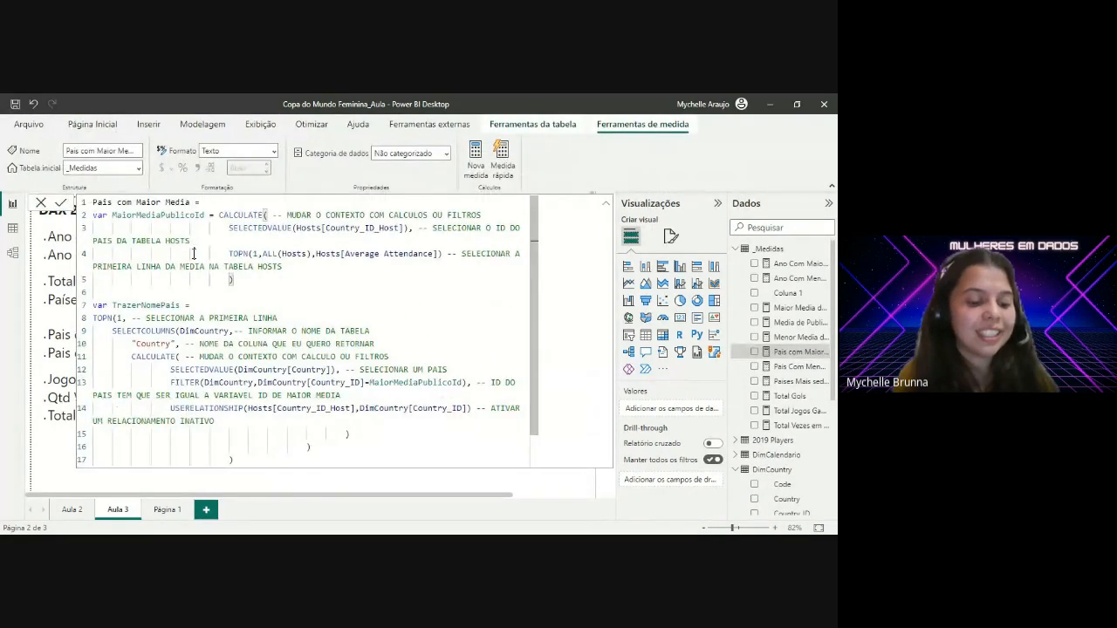
key(ctrl+a)
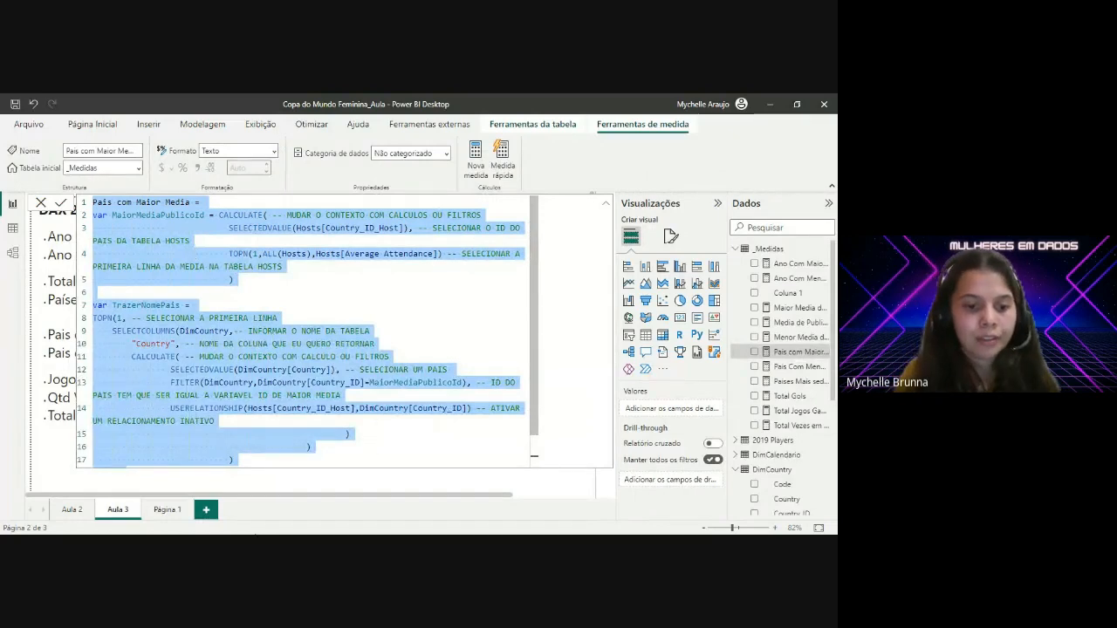
key(alt+Tab)
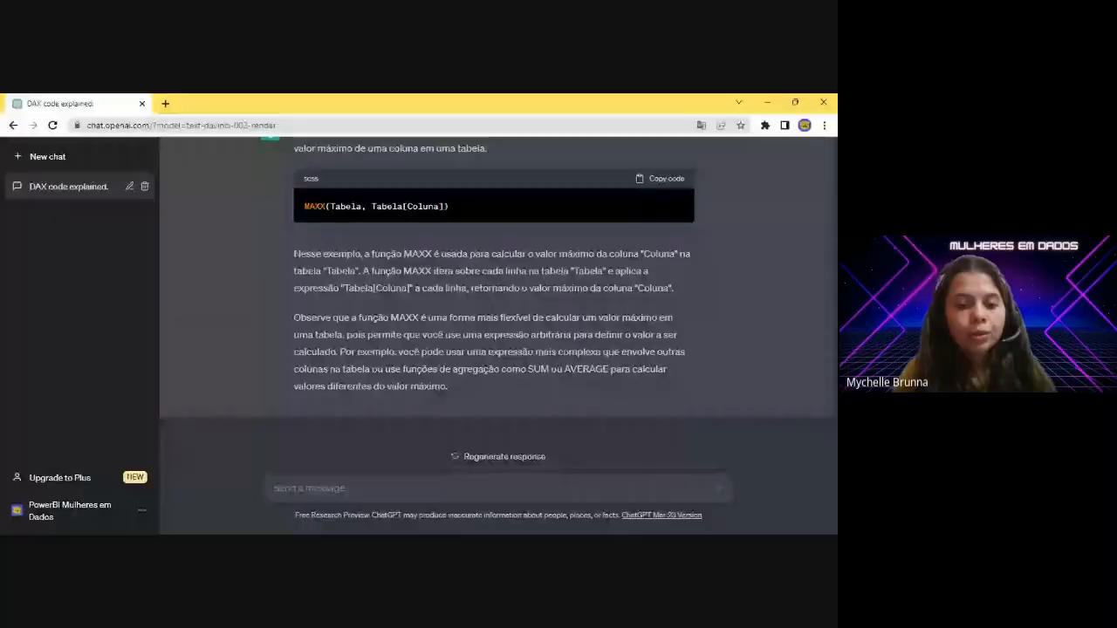
Step: Send the request "explicar codigo dax" followed by the pasted Pais com Maior Media formula on a new line
text(expli)
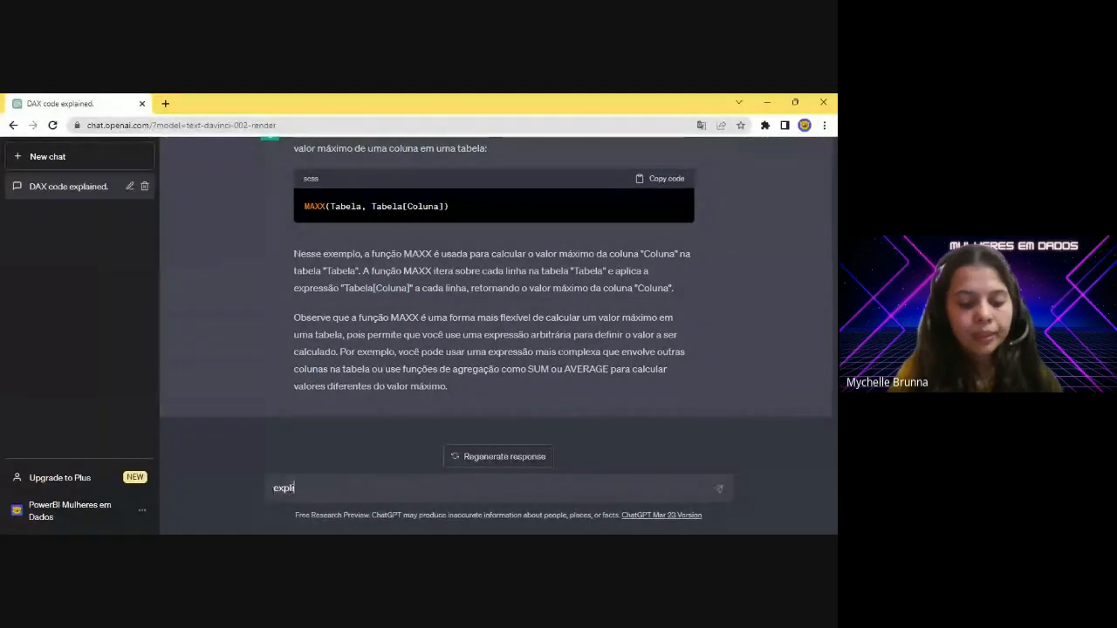
text(car codigo dax)
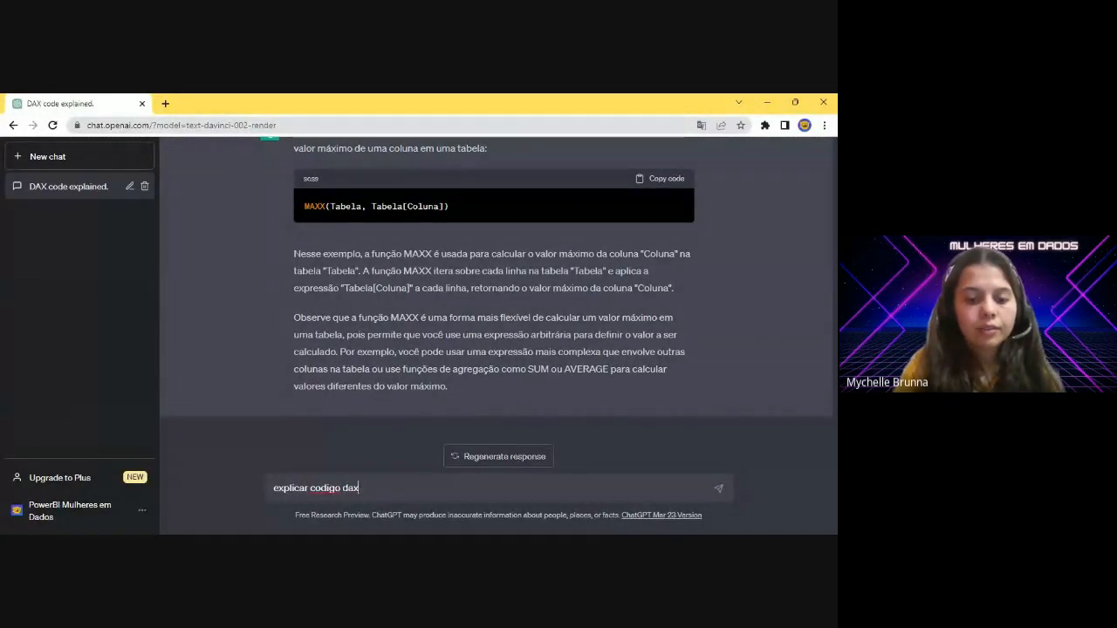
key(shift+Return)
key(ctrl+v)
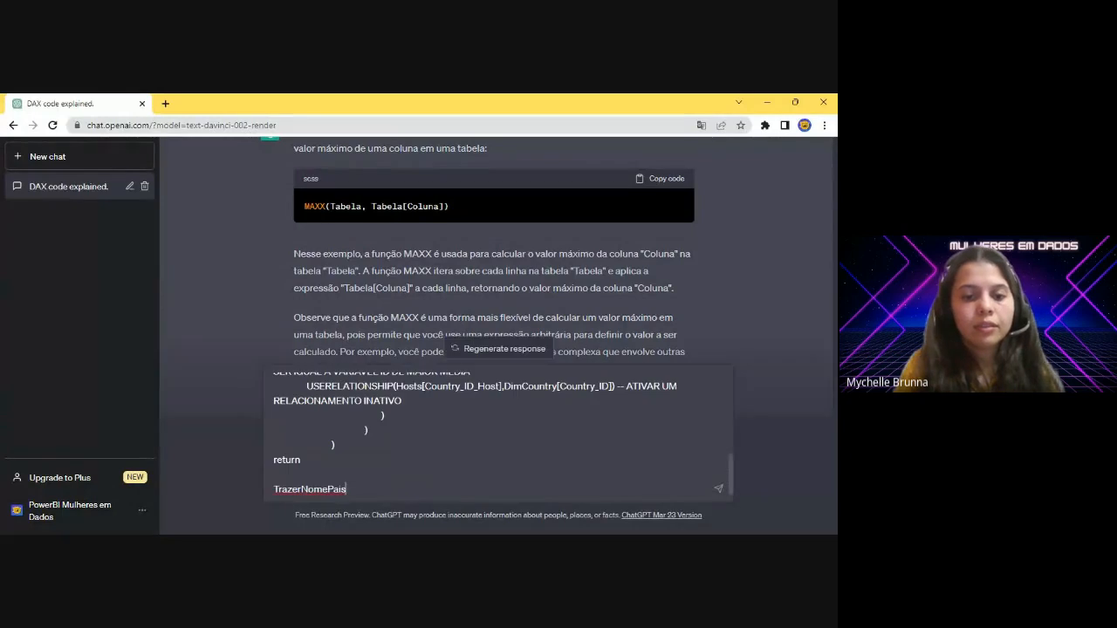
key(Return)
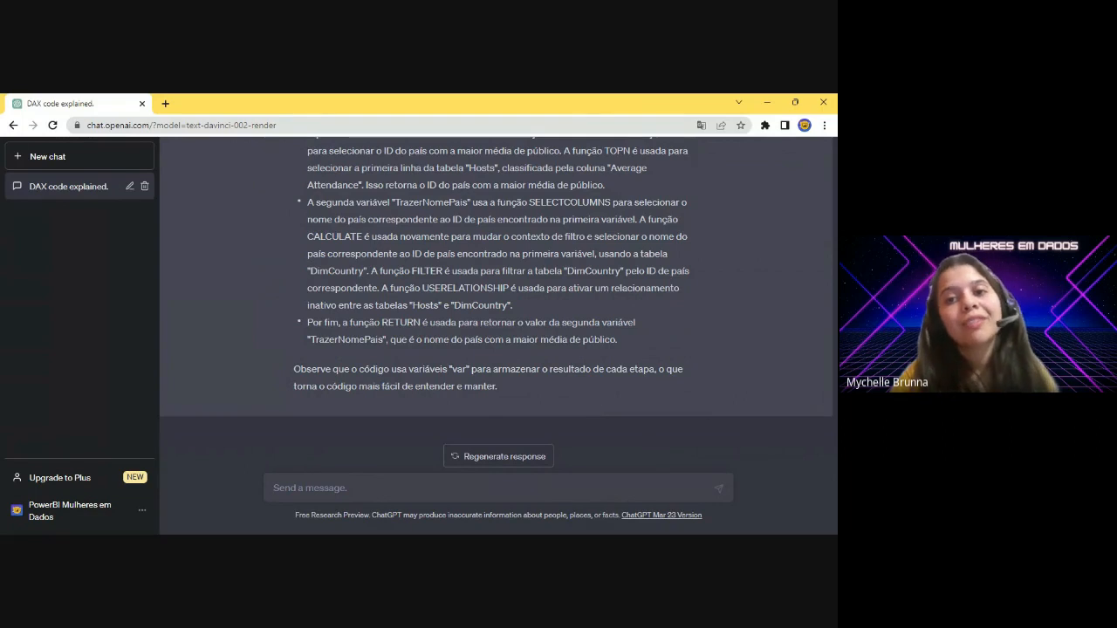
Step: Read through the ChatGPT explanation of the Pais com Maior Media code and compare it with the submitted formula
scroll(477, 392, up, 1)
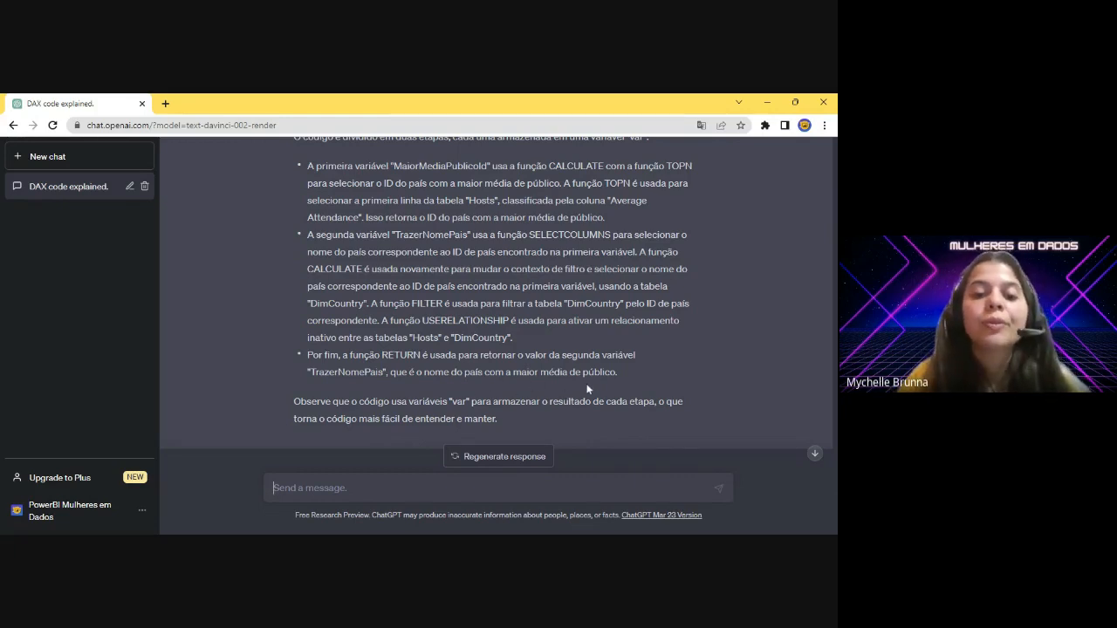
scroll(495, 292, up, 3)
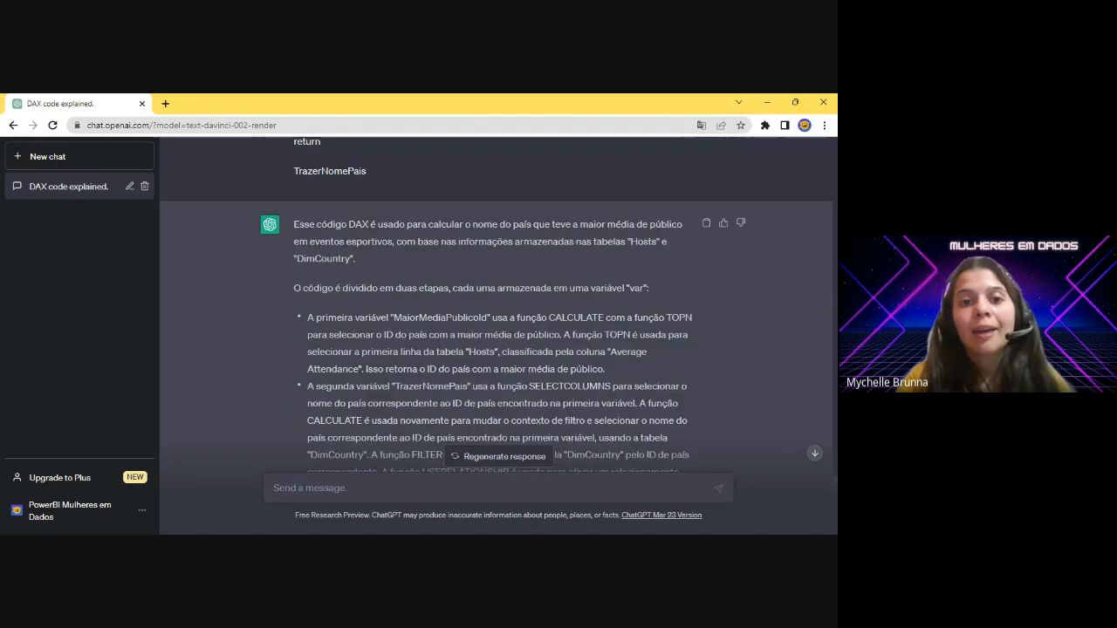
scroll(464, 343, up, 4)
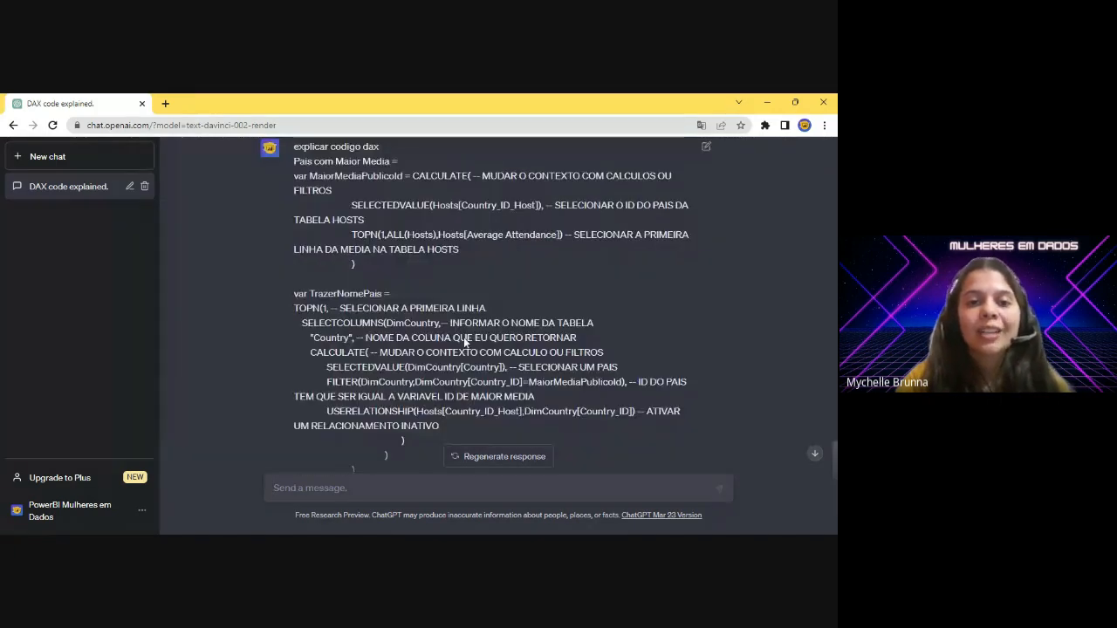
scroll(464, 343, down, 4)
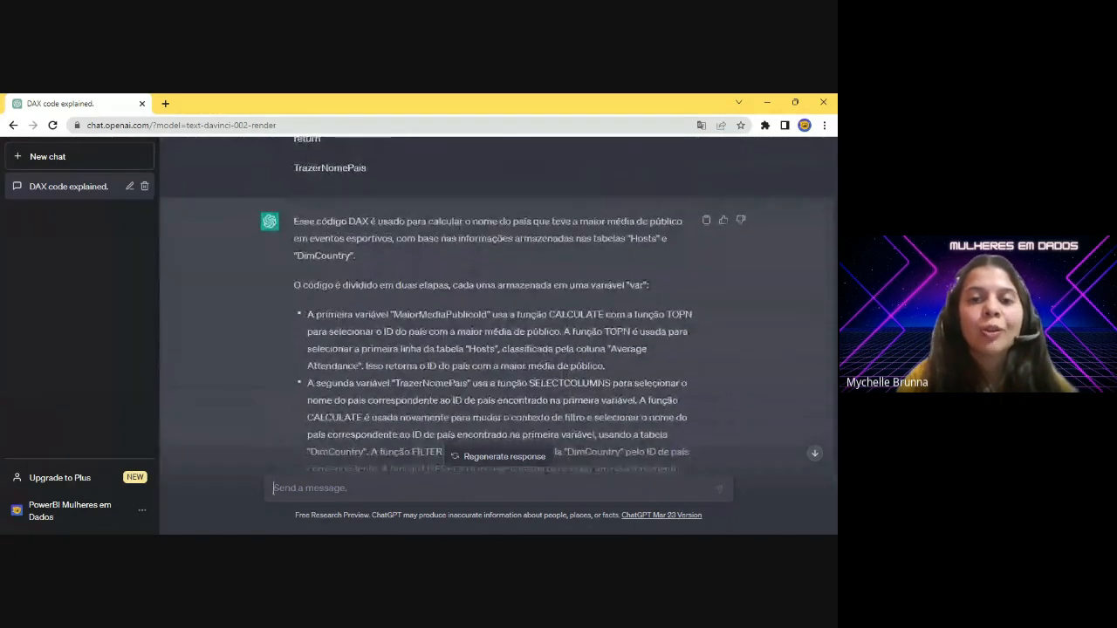
scroll(496, 314, down, 2)
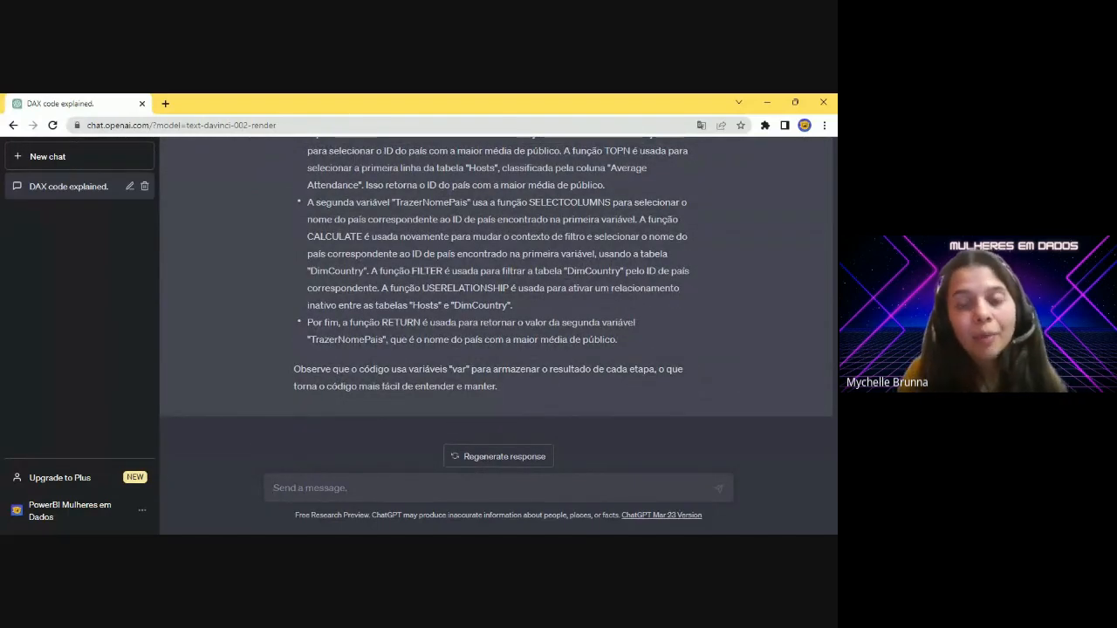
scroll(496, 299, up, 3)
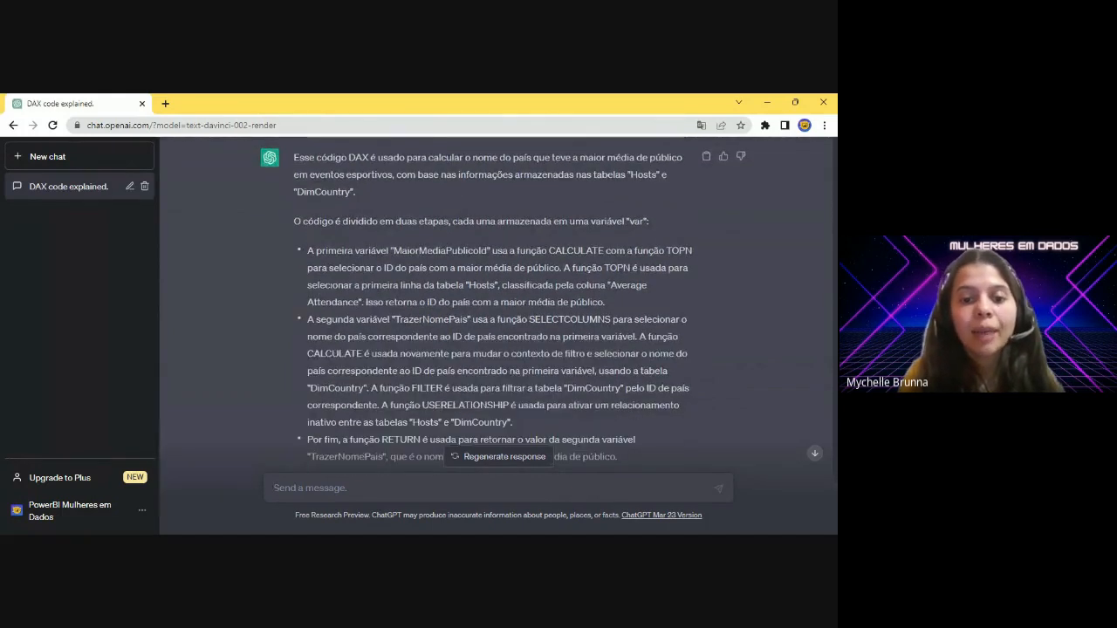
scroll(496, 306, down, 3)
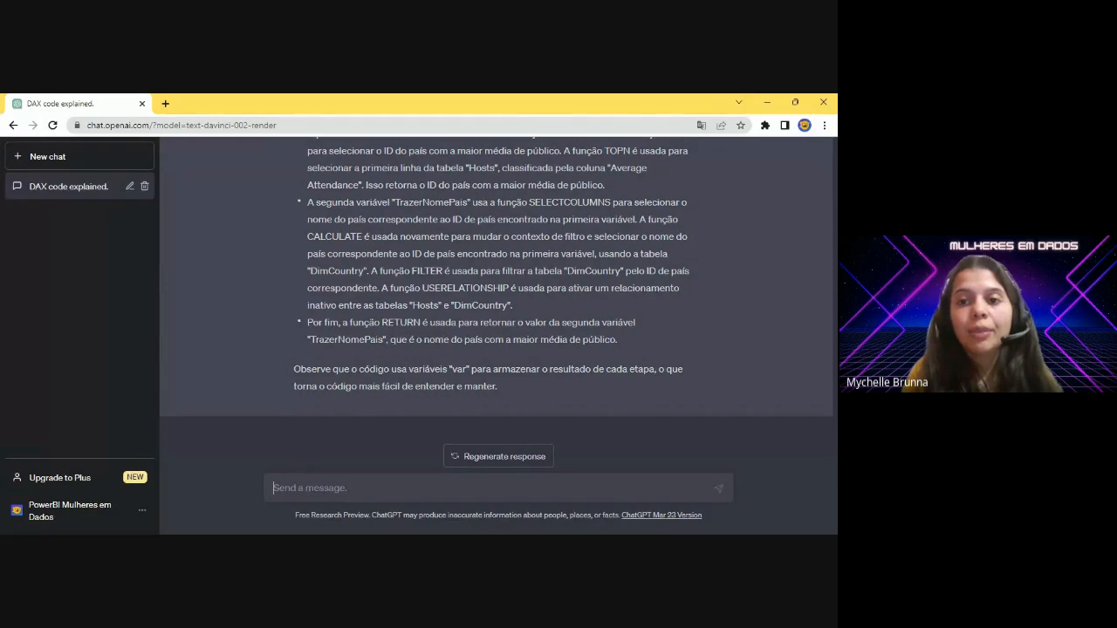
scroll(401, 367, up, 2)
scroll(496, 304, up, 1)
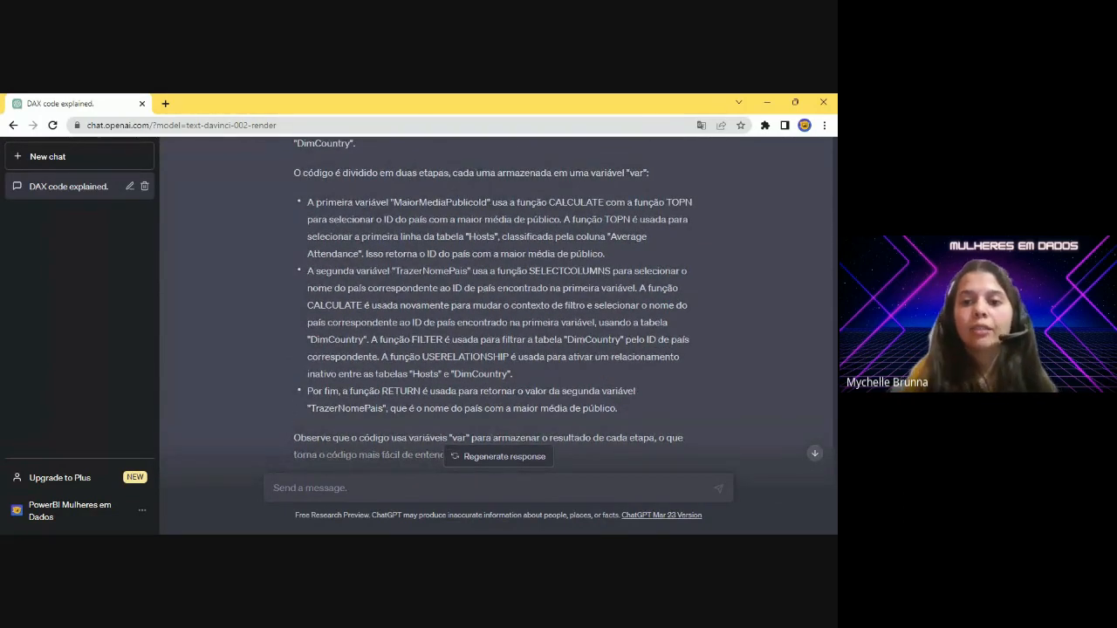
scroll(496, 306, down, 2)
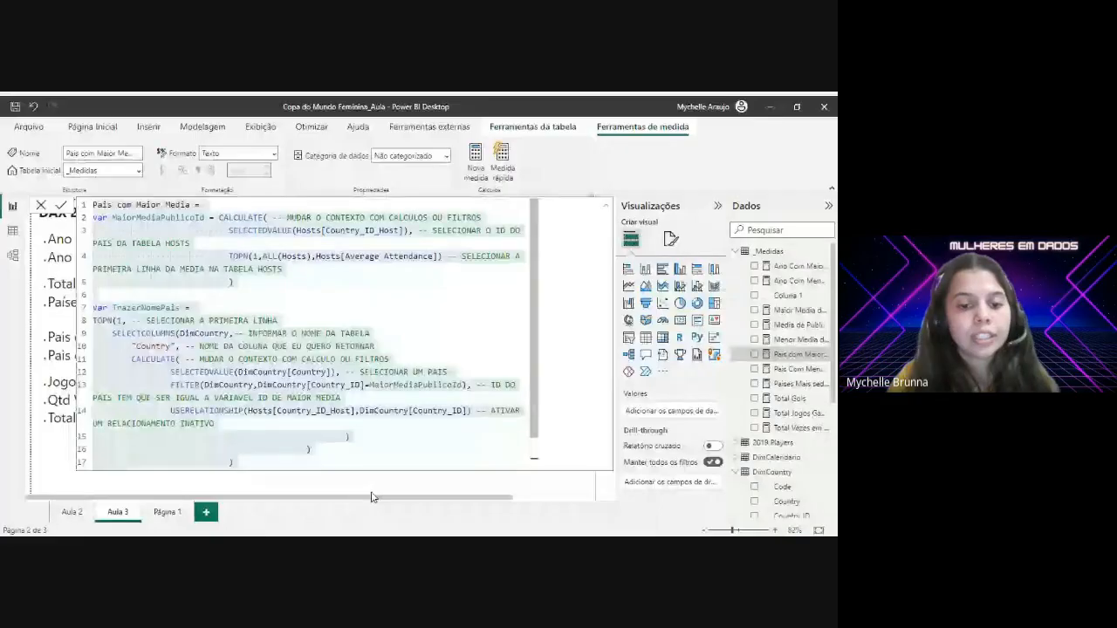
Step: Back in Power BI, highlight the last three exercises in the Aula 3 text box and review the Pais com Maior Media formula
click(369, 489)
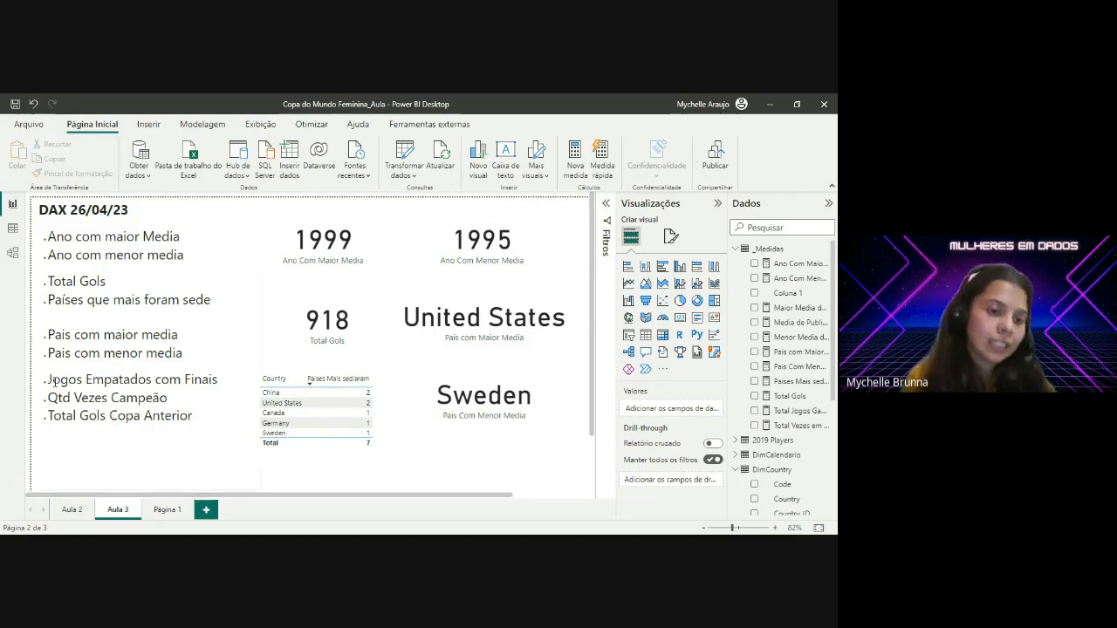
drag(47, 380, 200, 418)
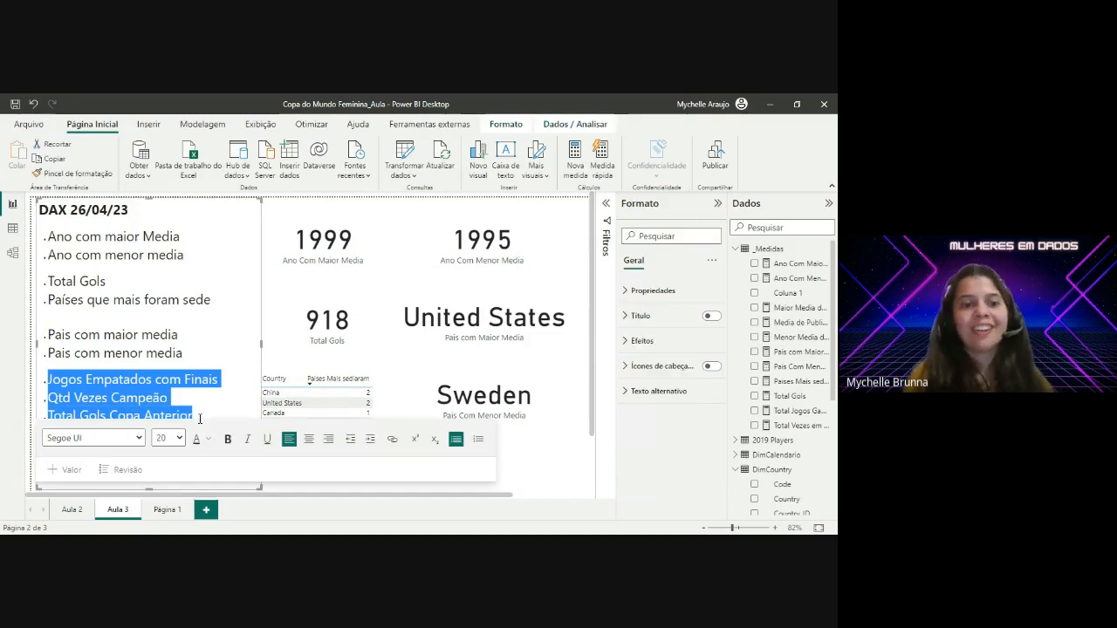
click(214, 478)
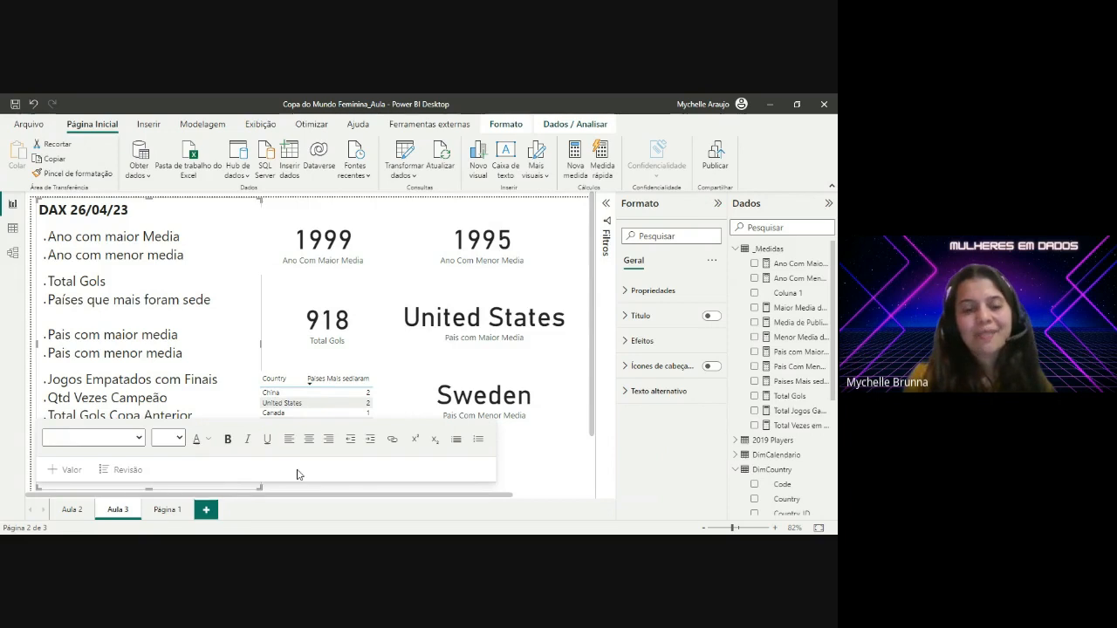
click(524, 466)
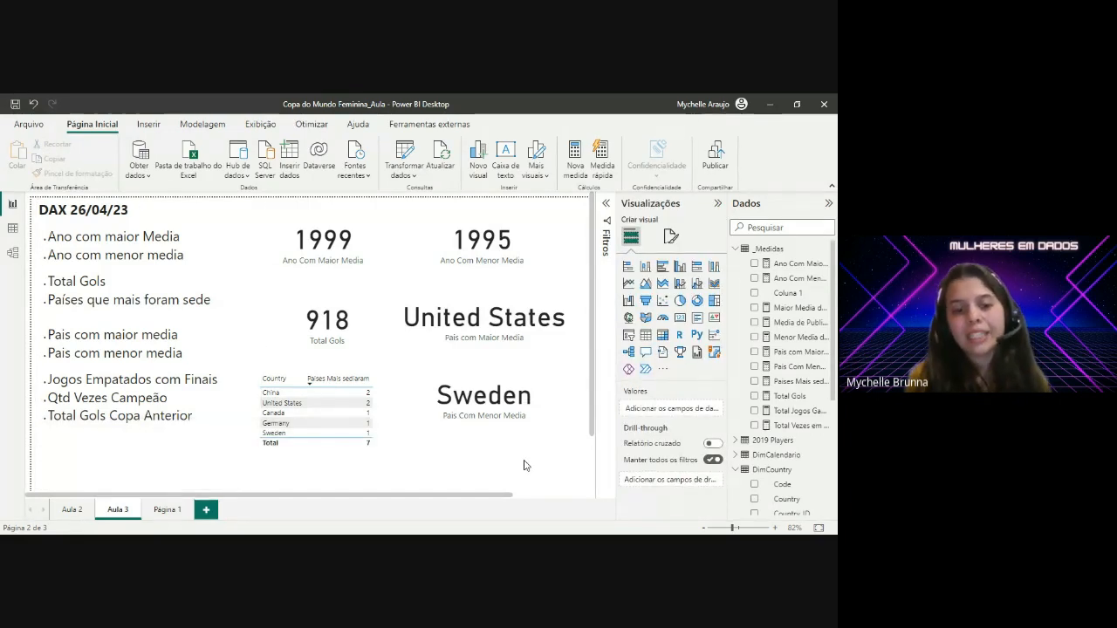
click(791, 353)
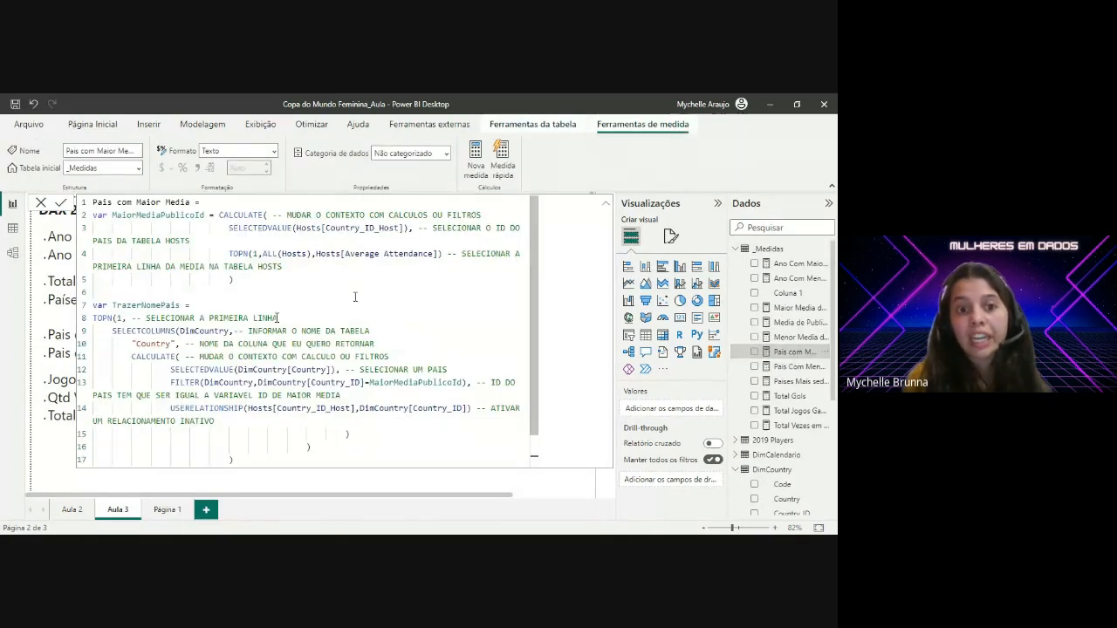
click(411, 495)
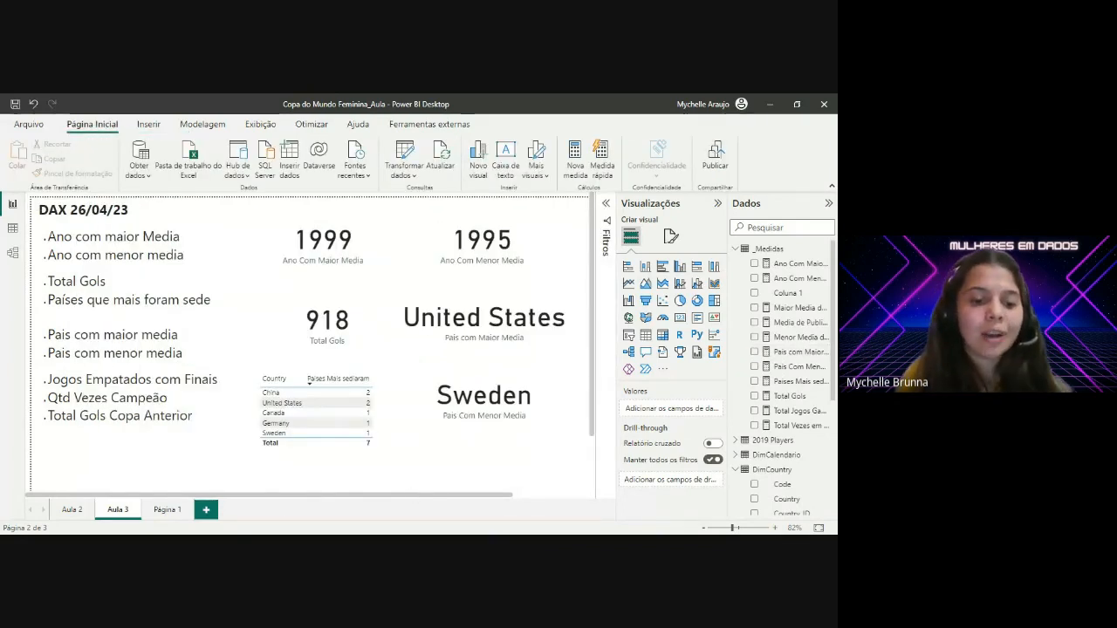